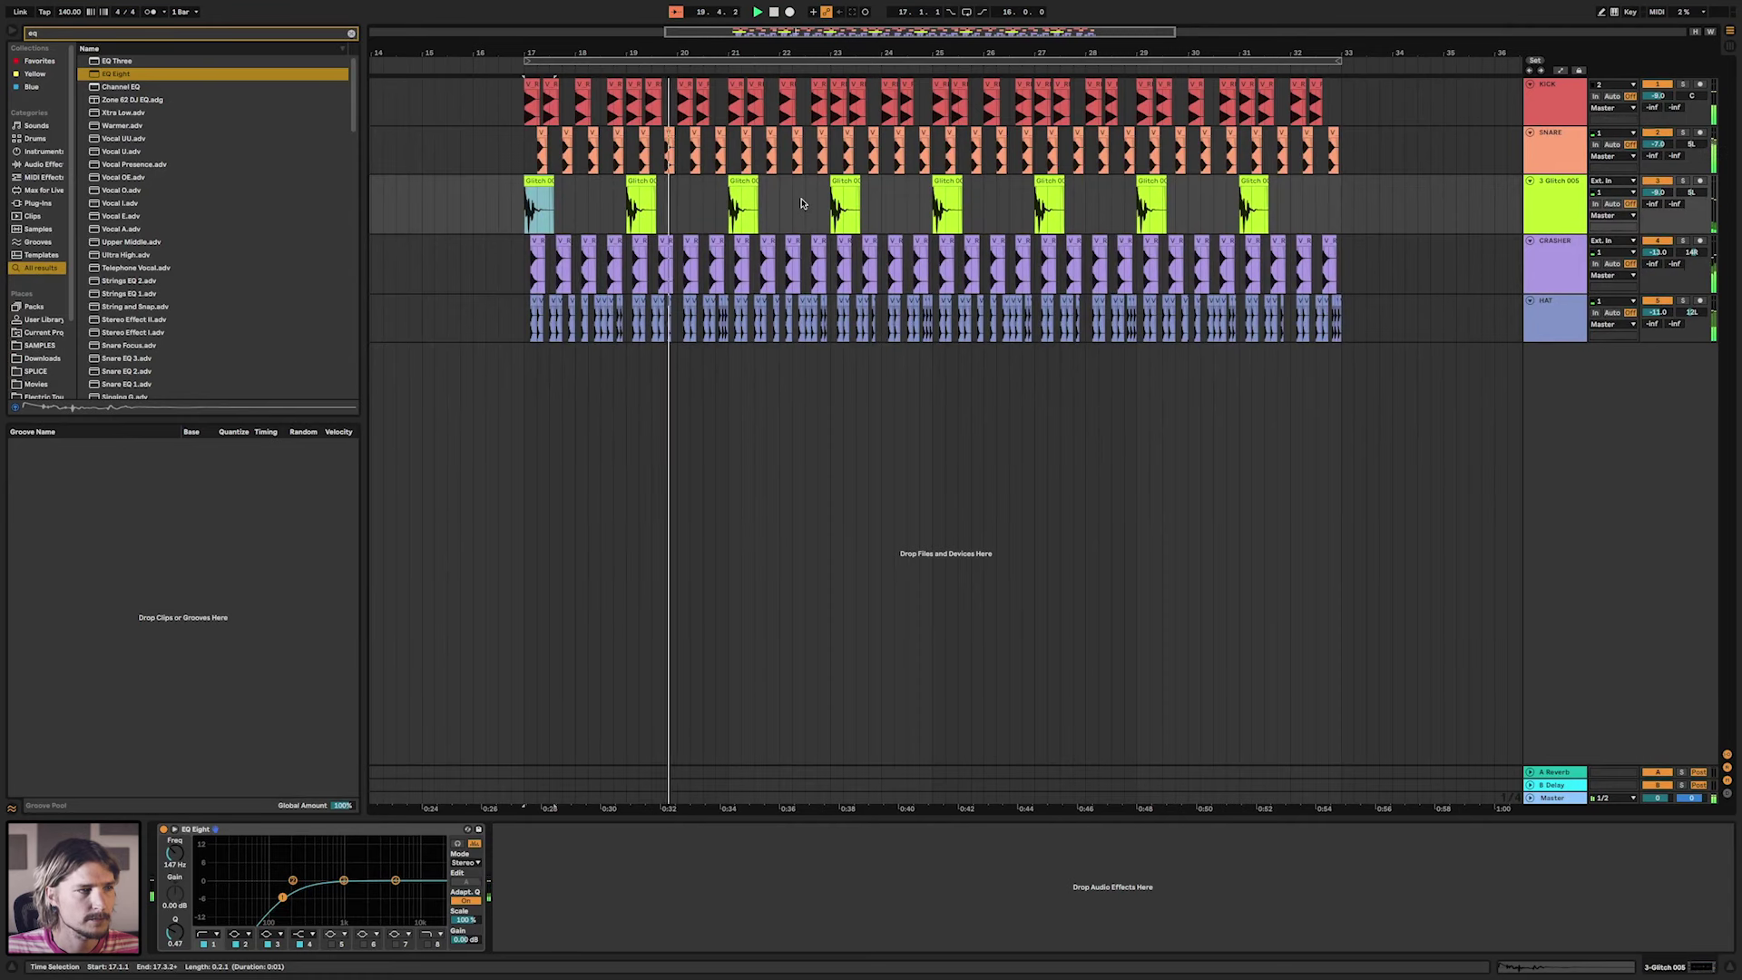
Add the OTT multiband compression preset after EQ Eight on the glitch track.
key(super+f)
text(ott)
key(Down)
key(Return)
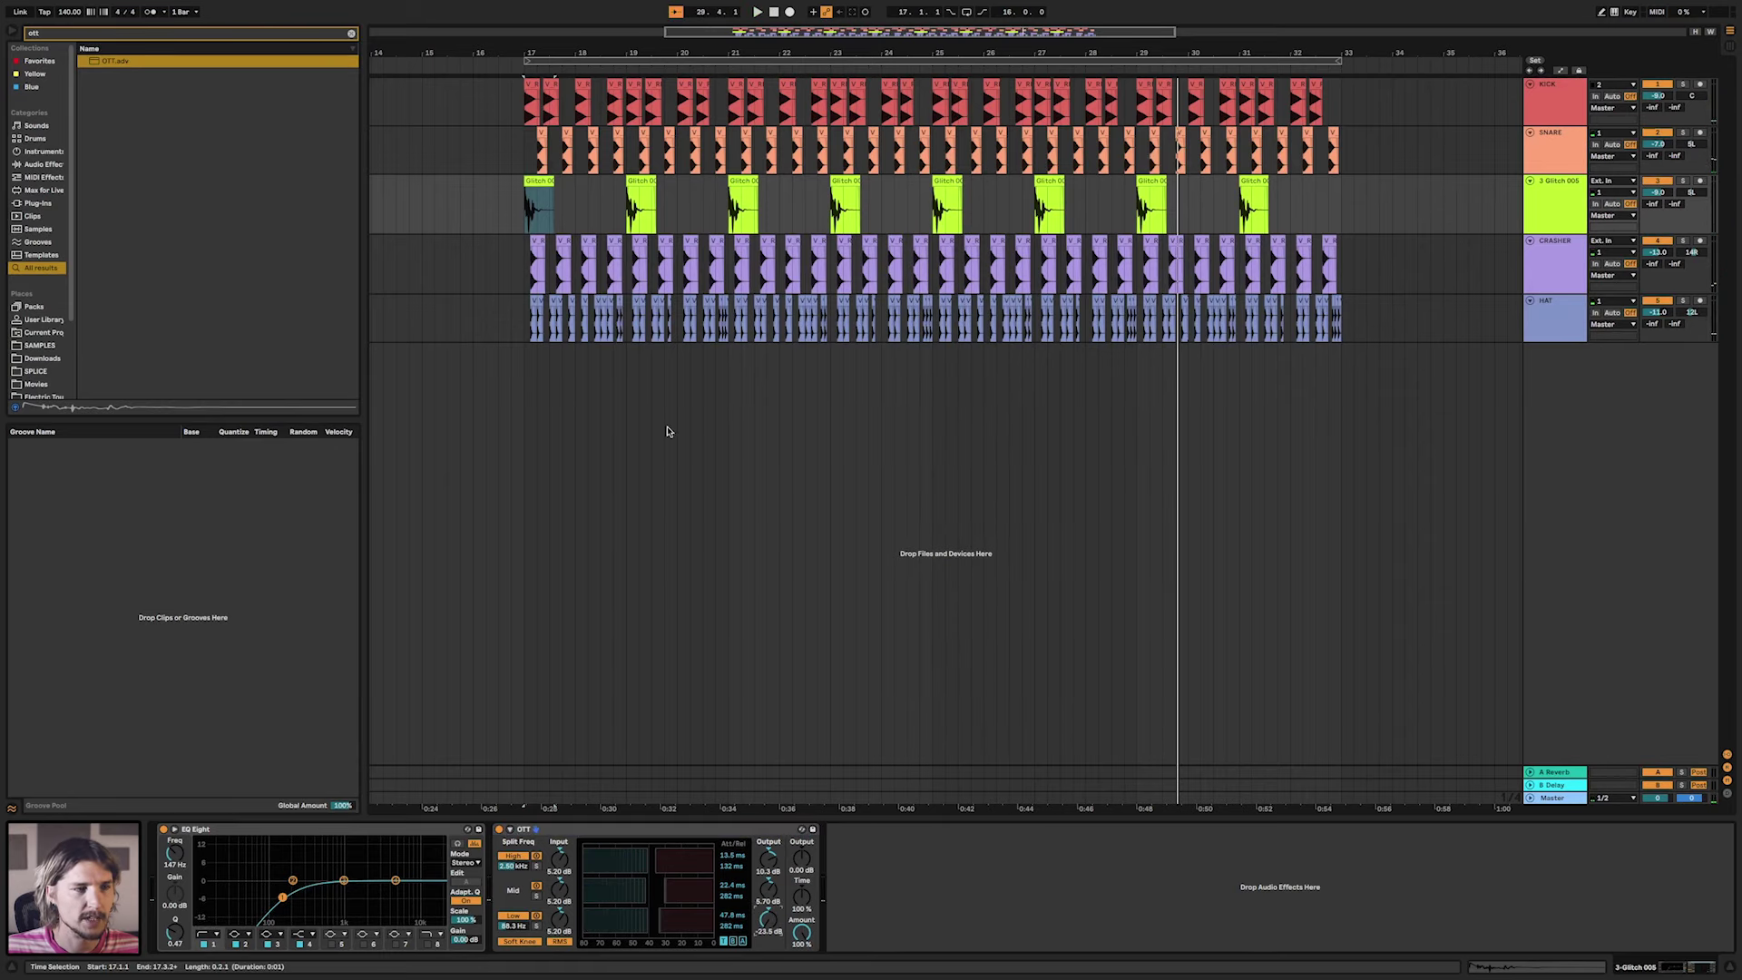
Play the glitch track soloed from bar 17, and replay it within the full drum mix.
click(537, 182)
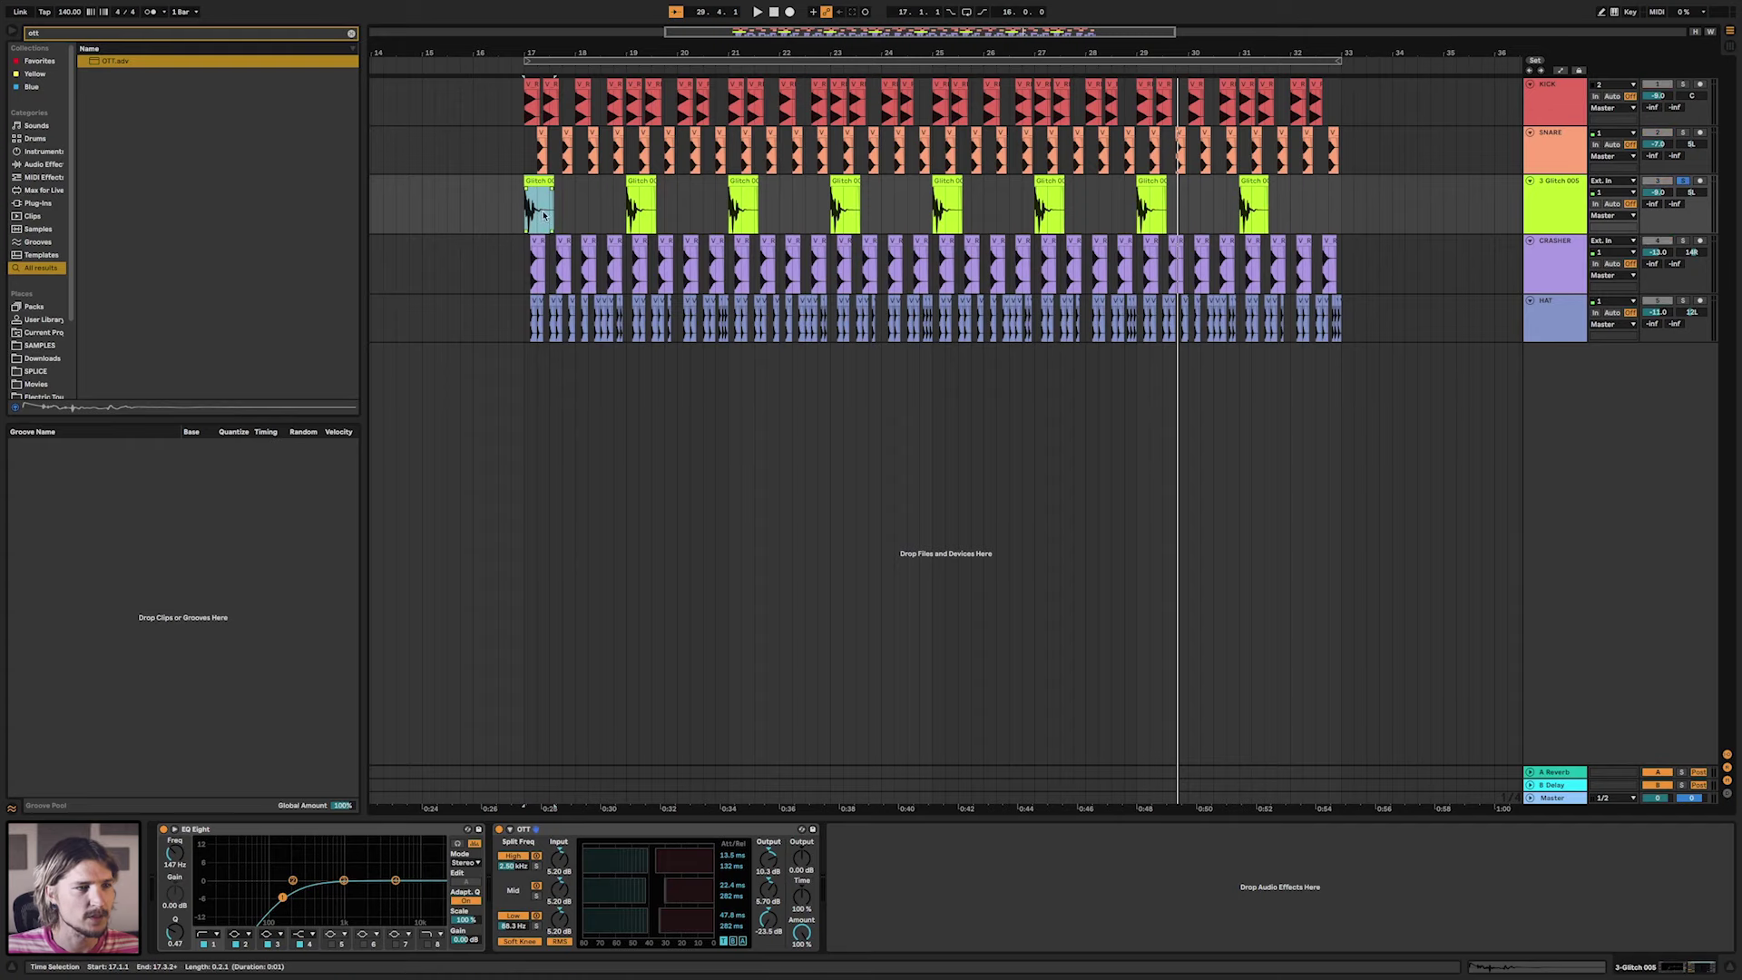
key(space)
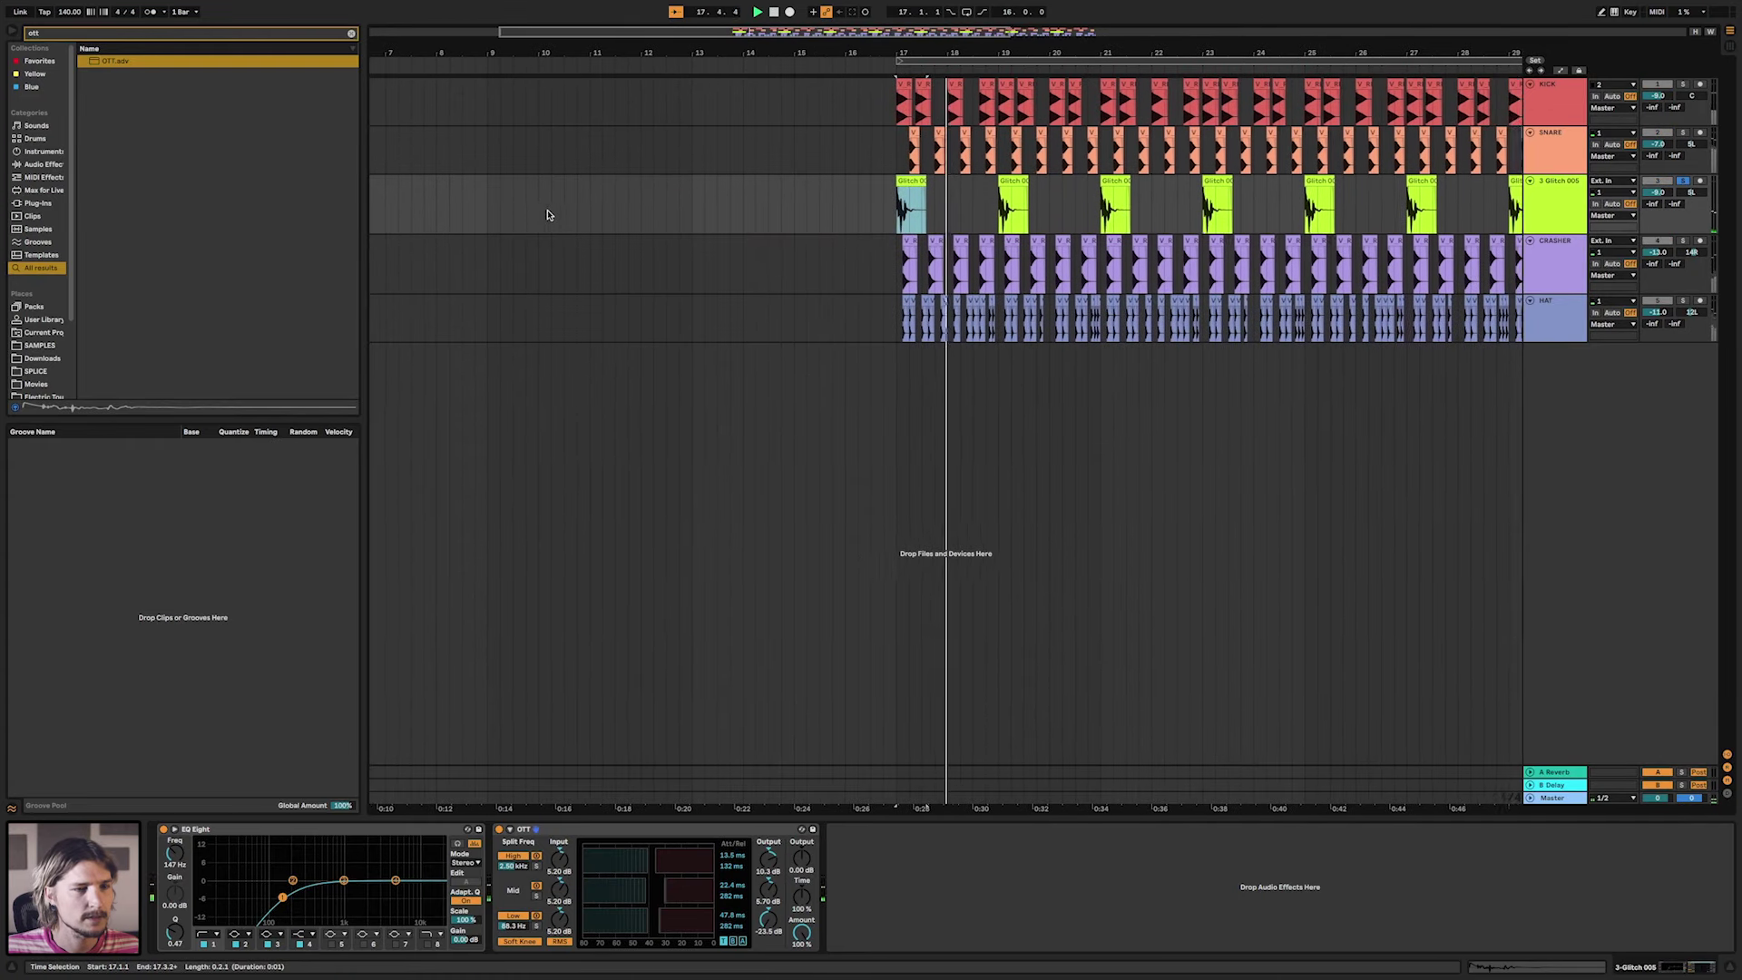
key(space)
key(space)
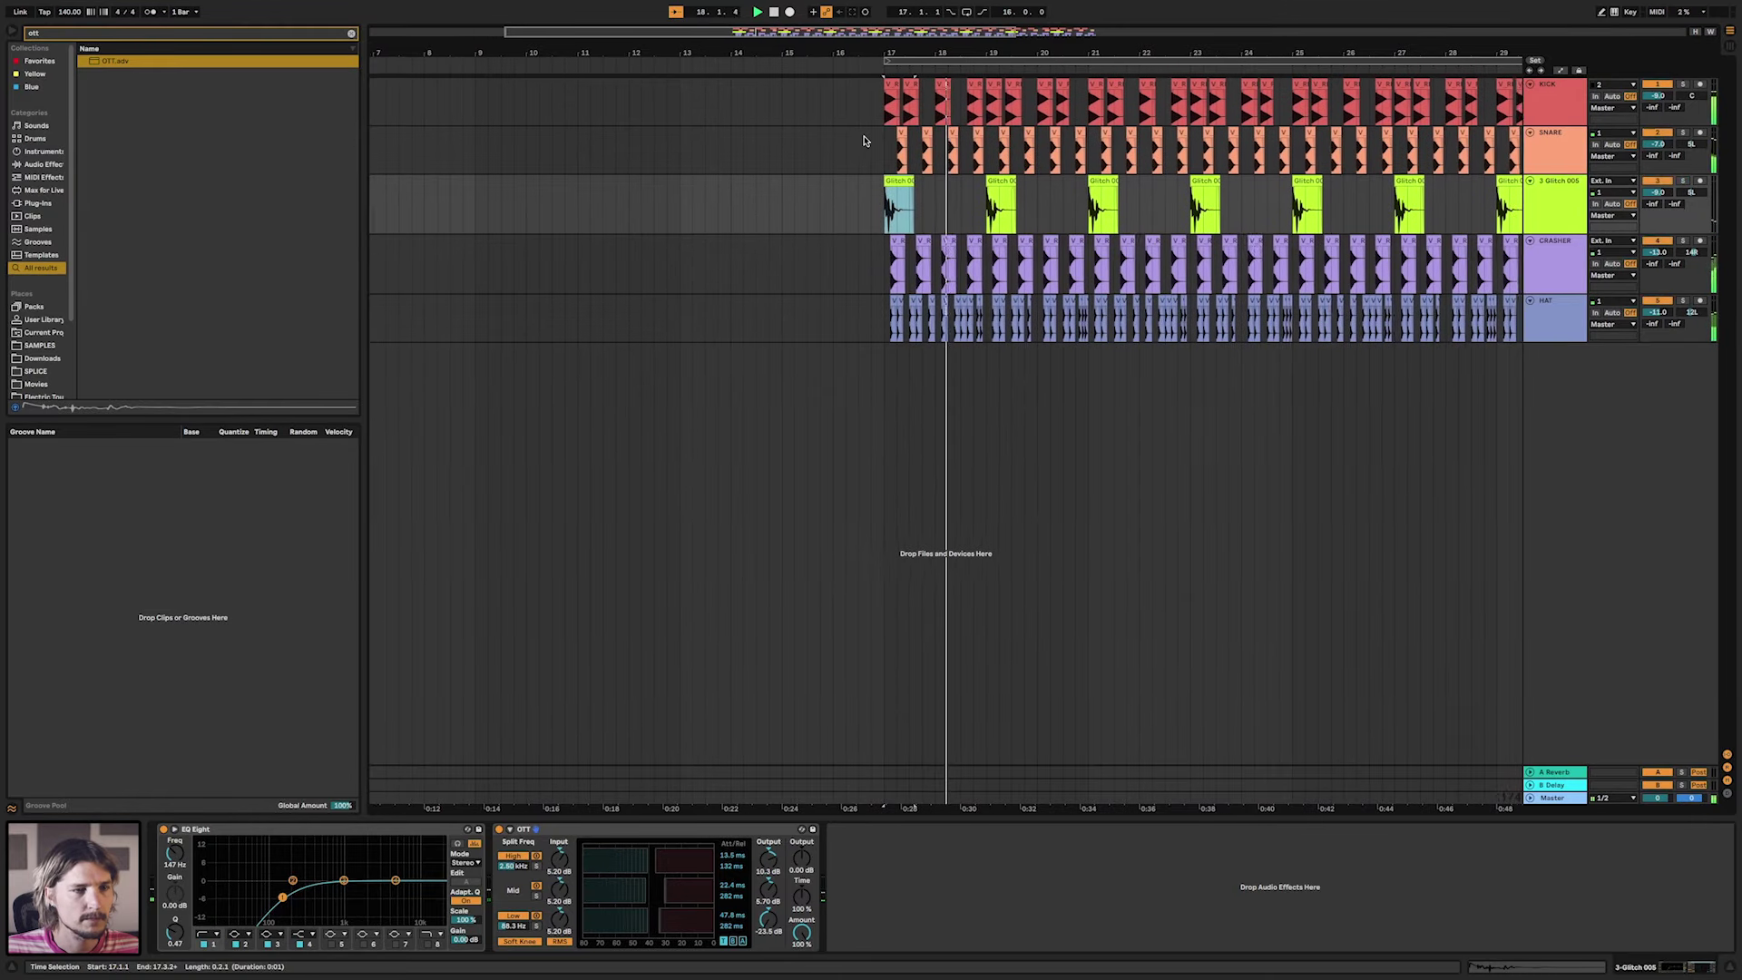
key(space)
key(space)
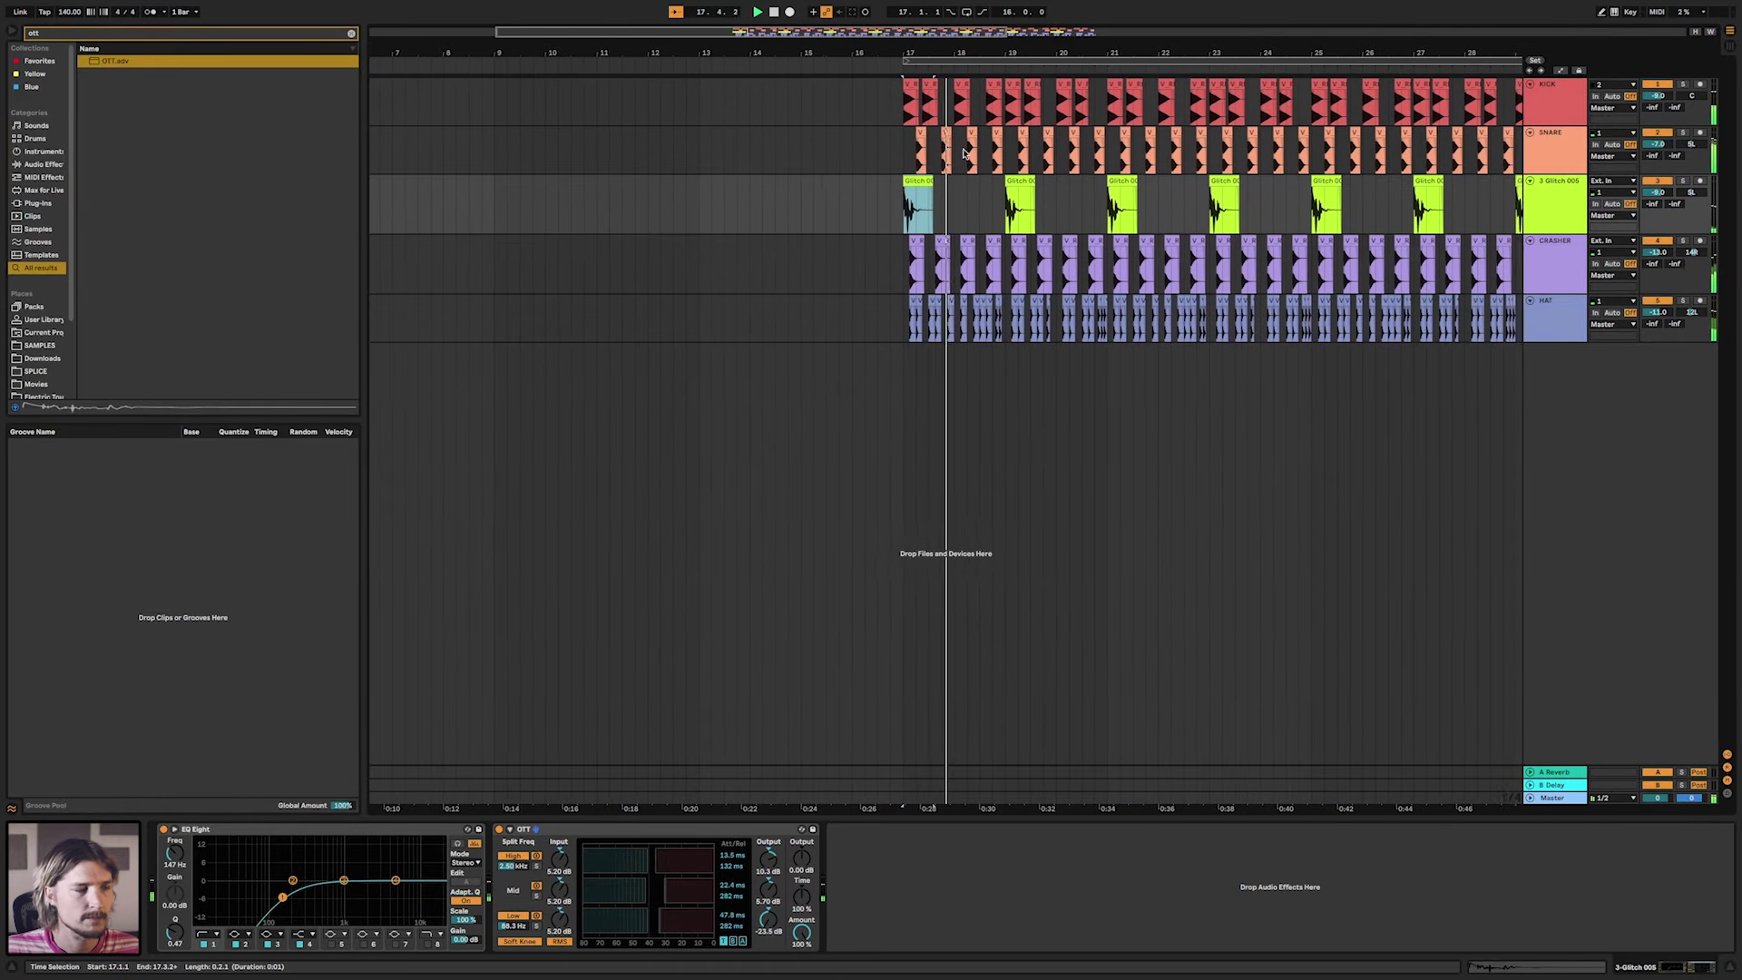
Audition the glitch, kick and perc samples in the 001 Short folder of the user library.
click(352, 34)
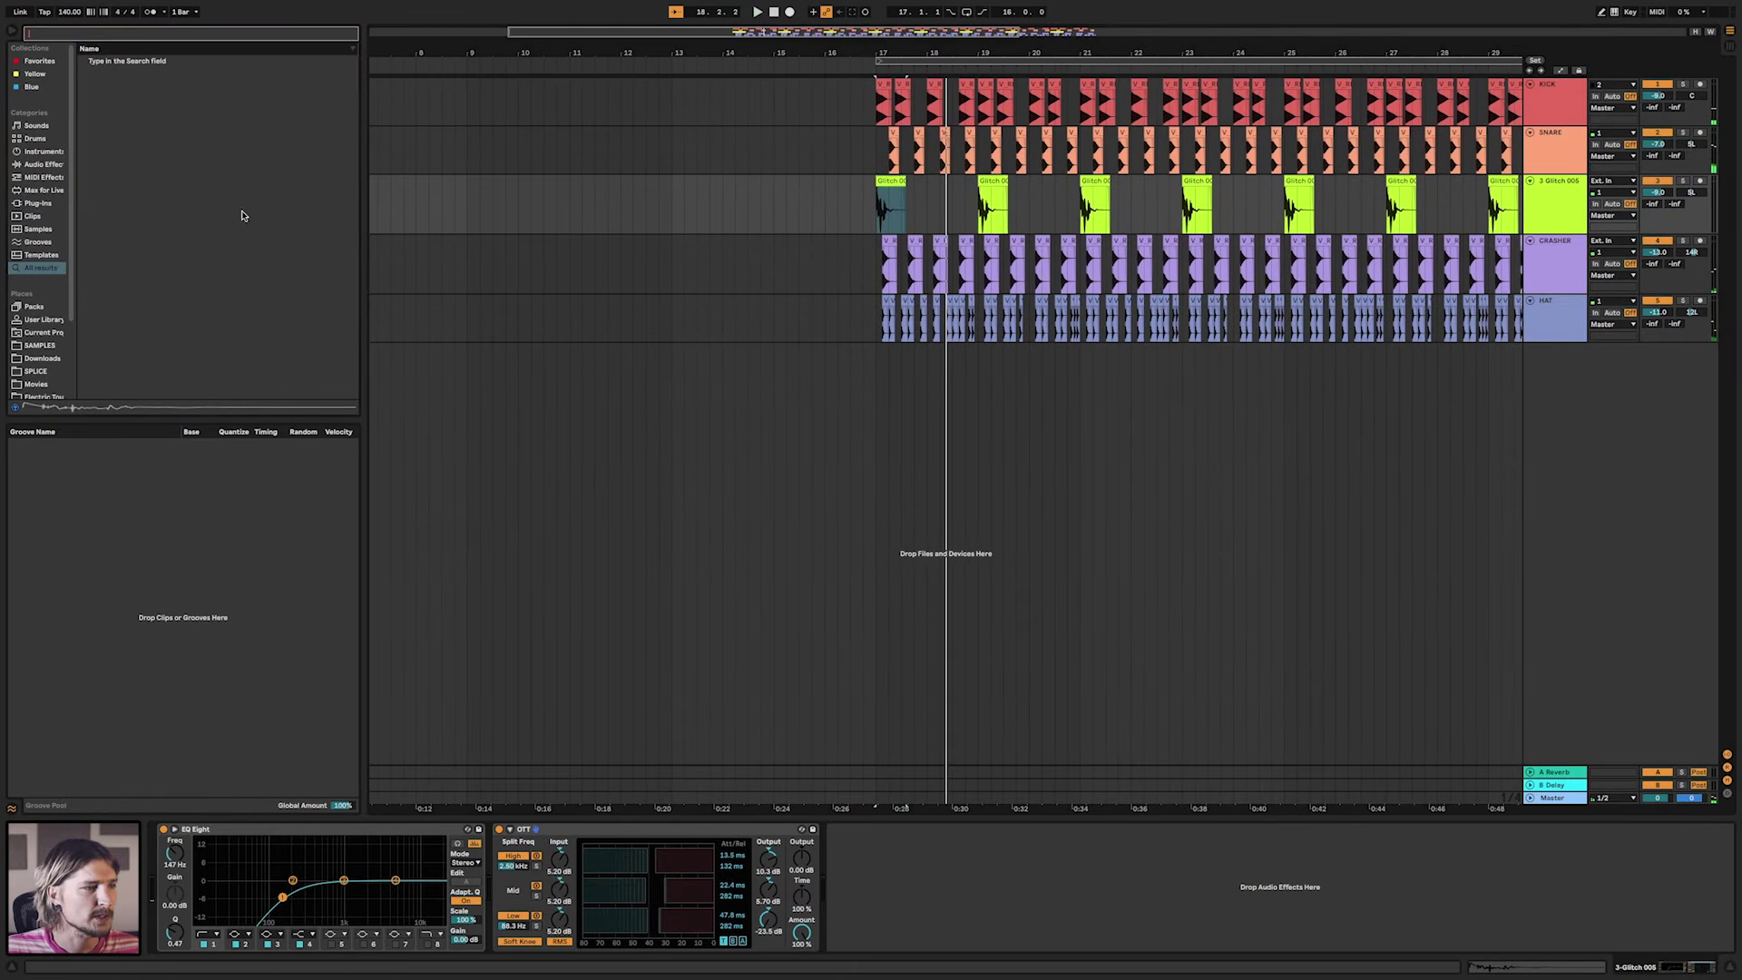
click(40, 324)
click(140, 289)
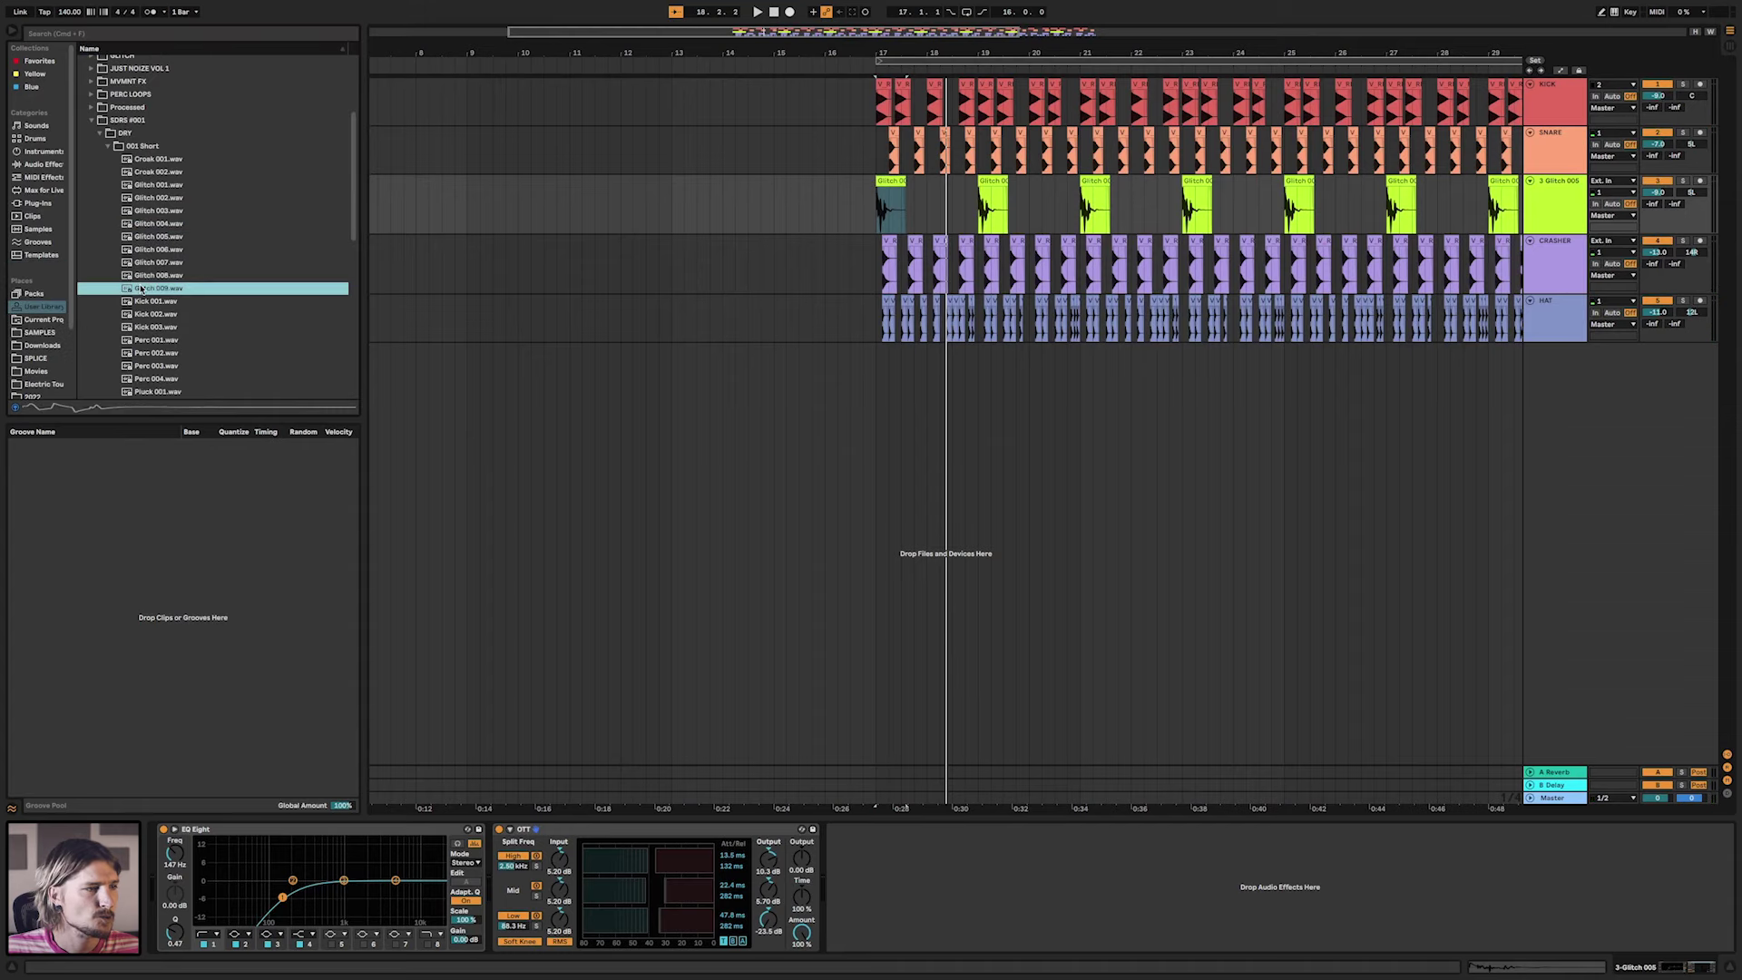
click(150, 302)
click(154, 315)
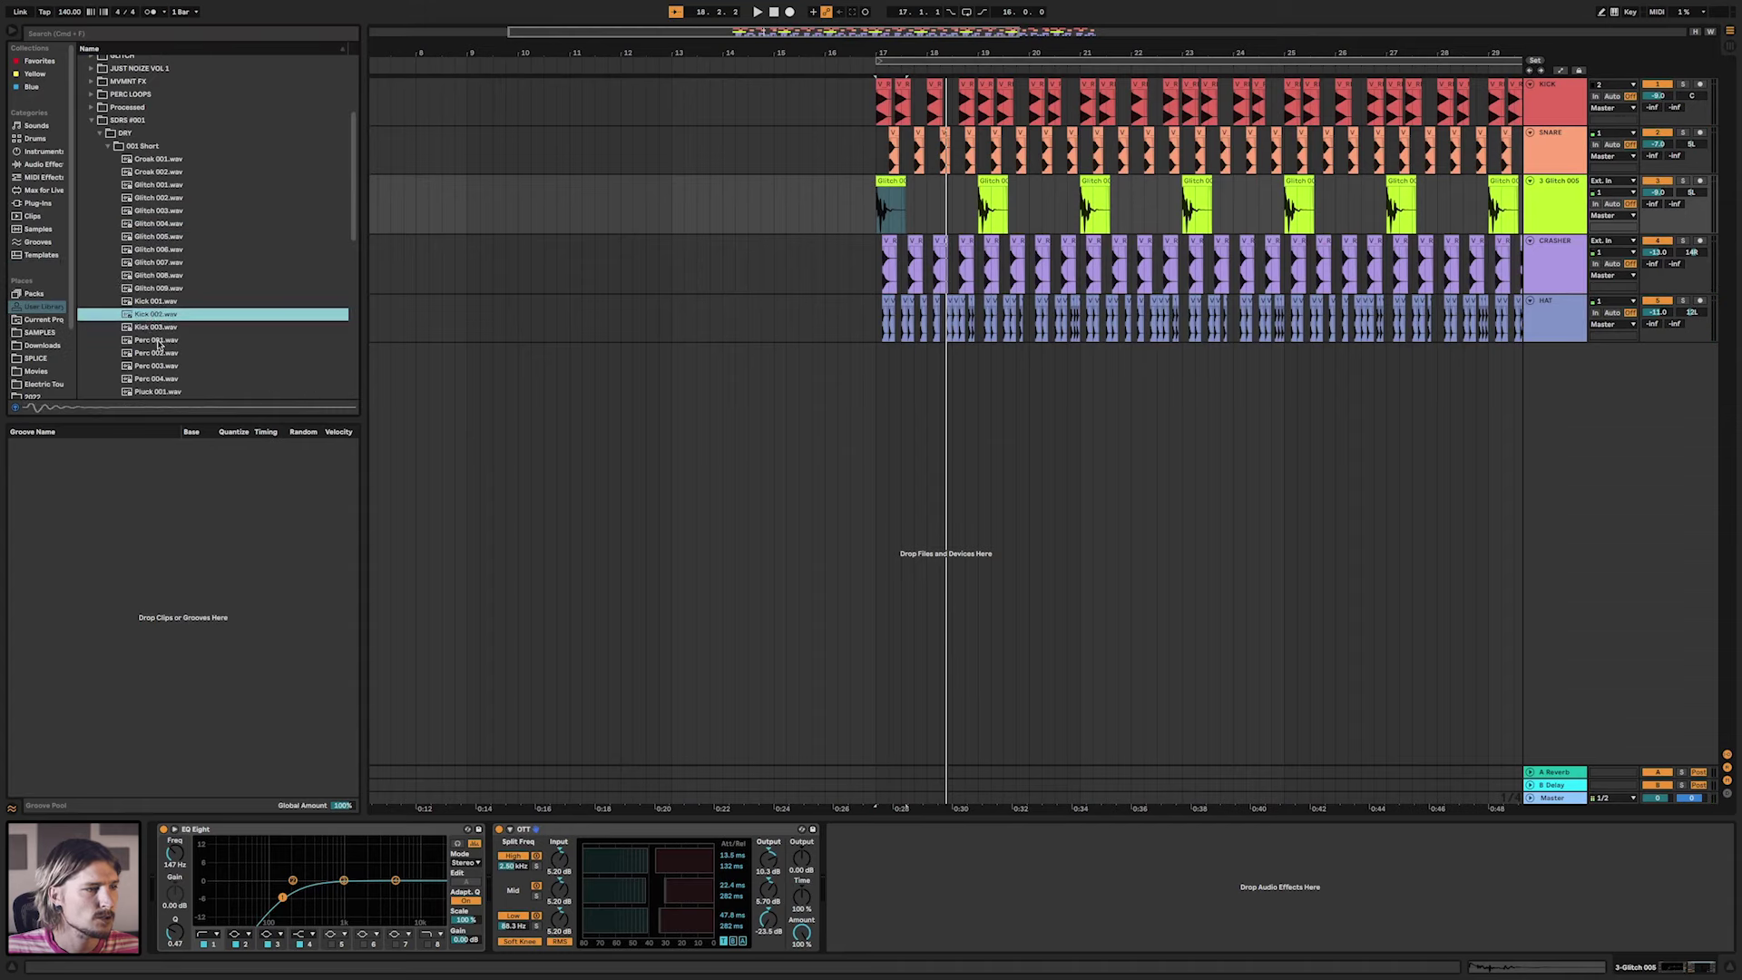
click(159, 342)
click(160, 353)
click(164, 367)
click(166, 380)
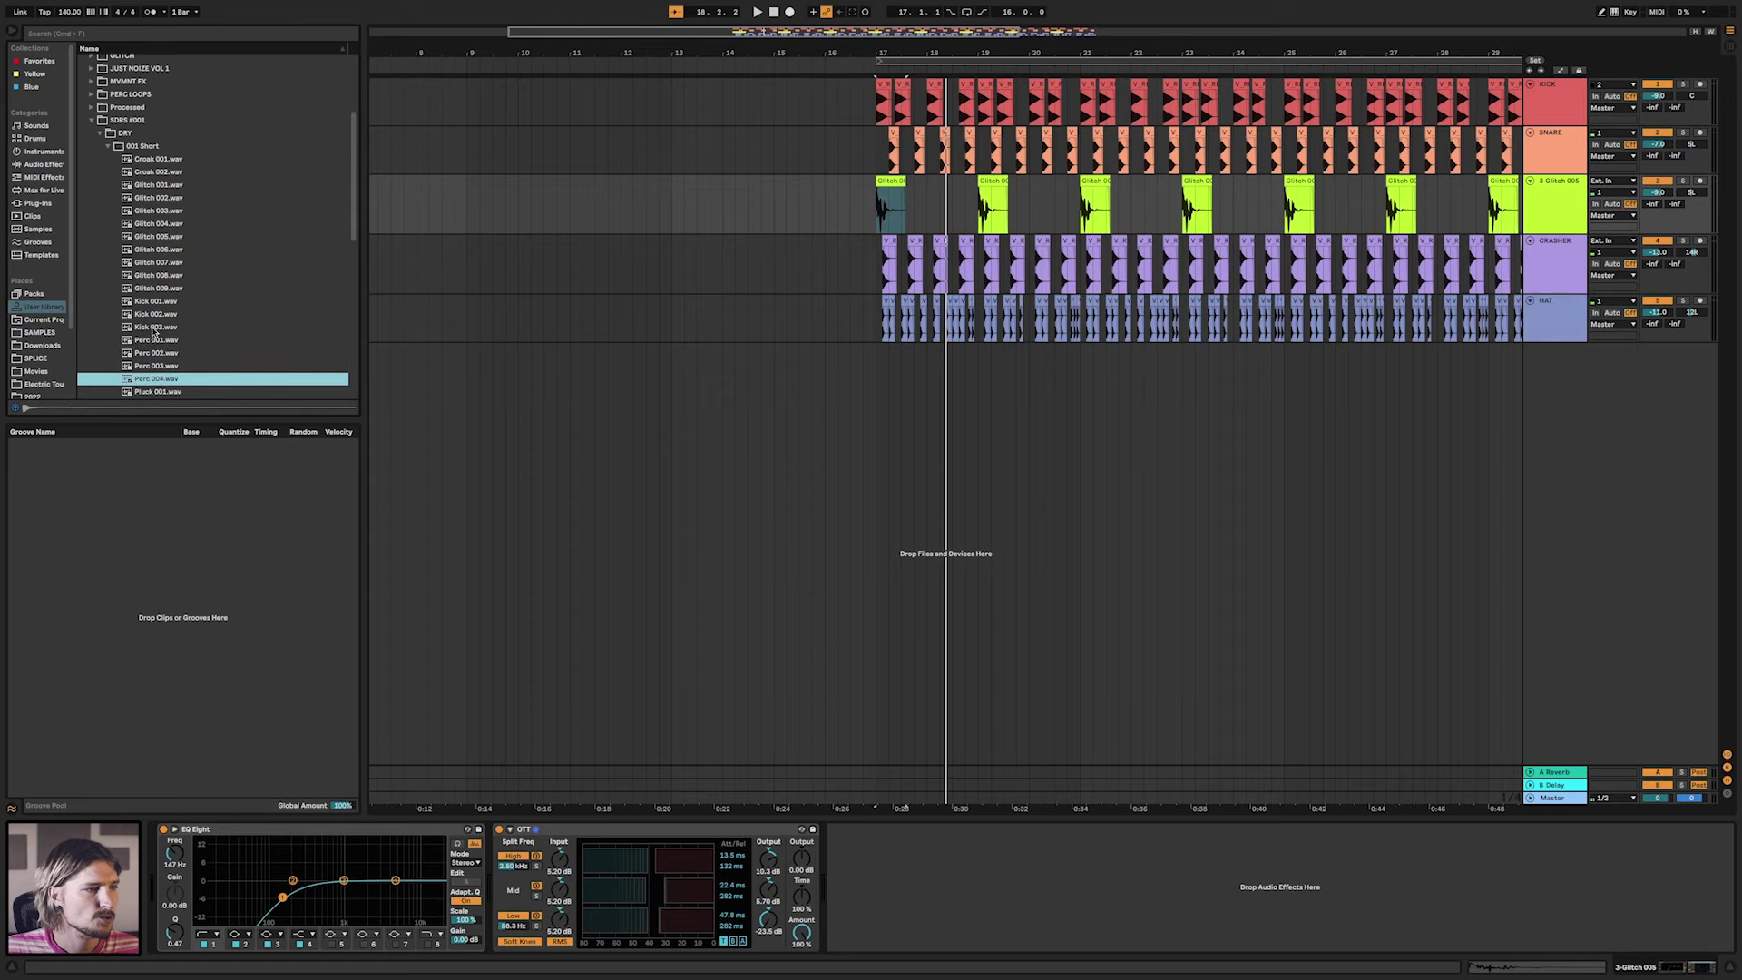
Place Perc 001.wav at 17.4.1 on a new audio track between the snare and glitch tracks.
click(156, 341)
drag(156, 341, 919, 181)
scroll(746, 209, up, 5)
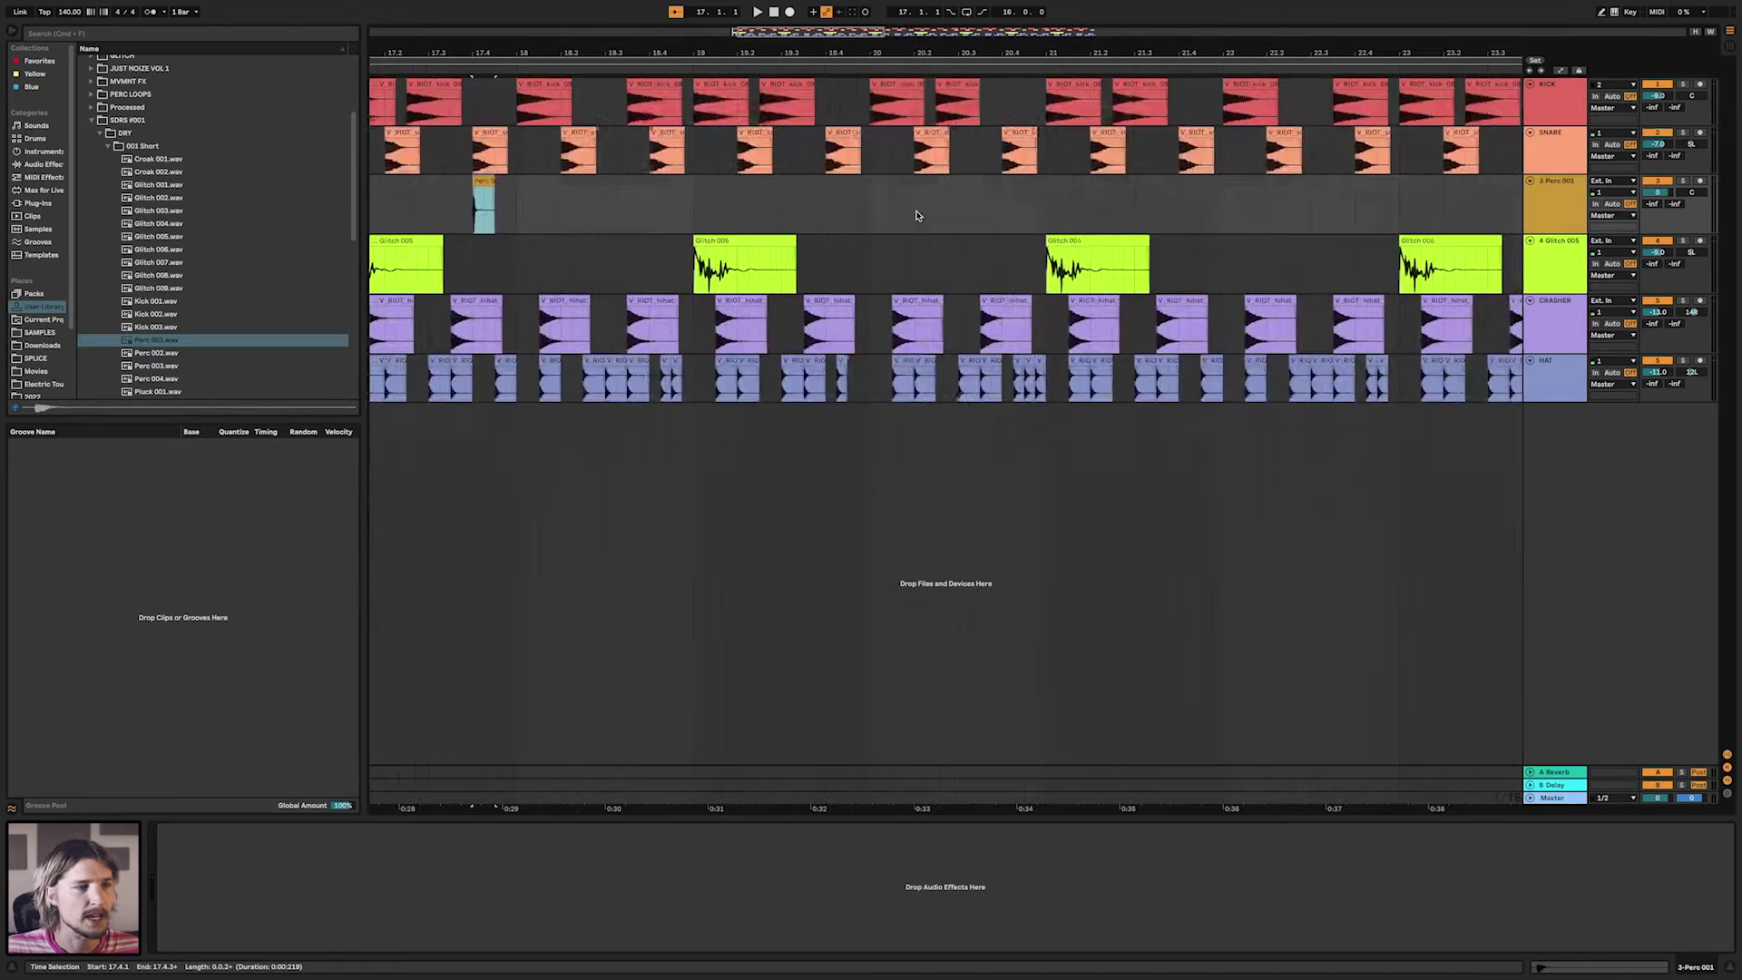
Repeat the two-bar perc section from bar 17 seven times so the pattern runs to bar 33.
drag(712, 208, 1392, 205)
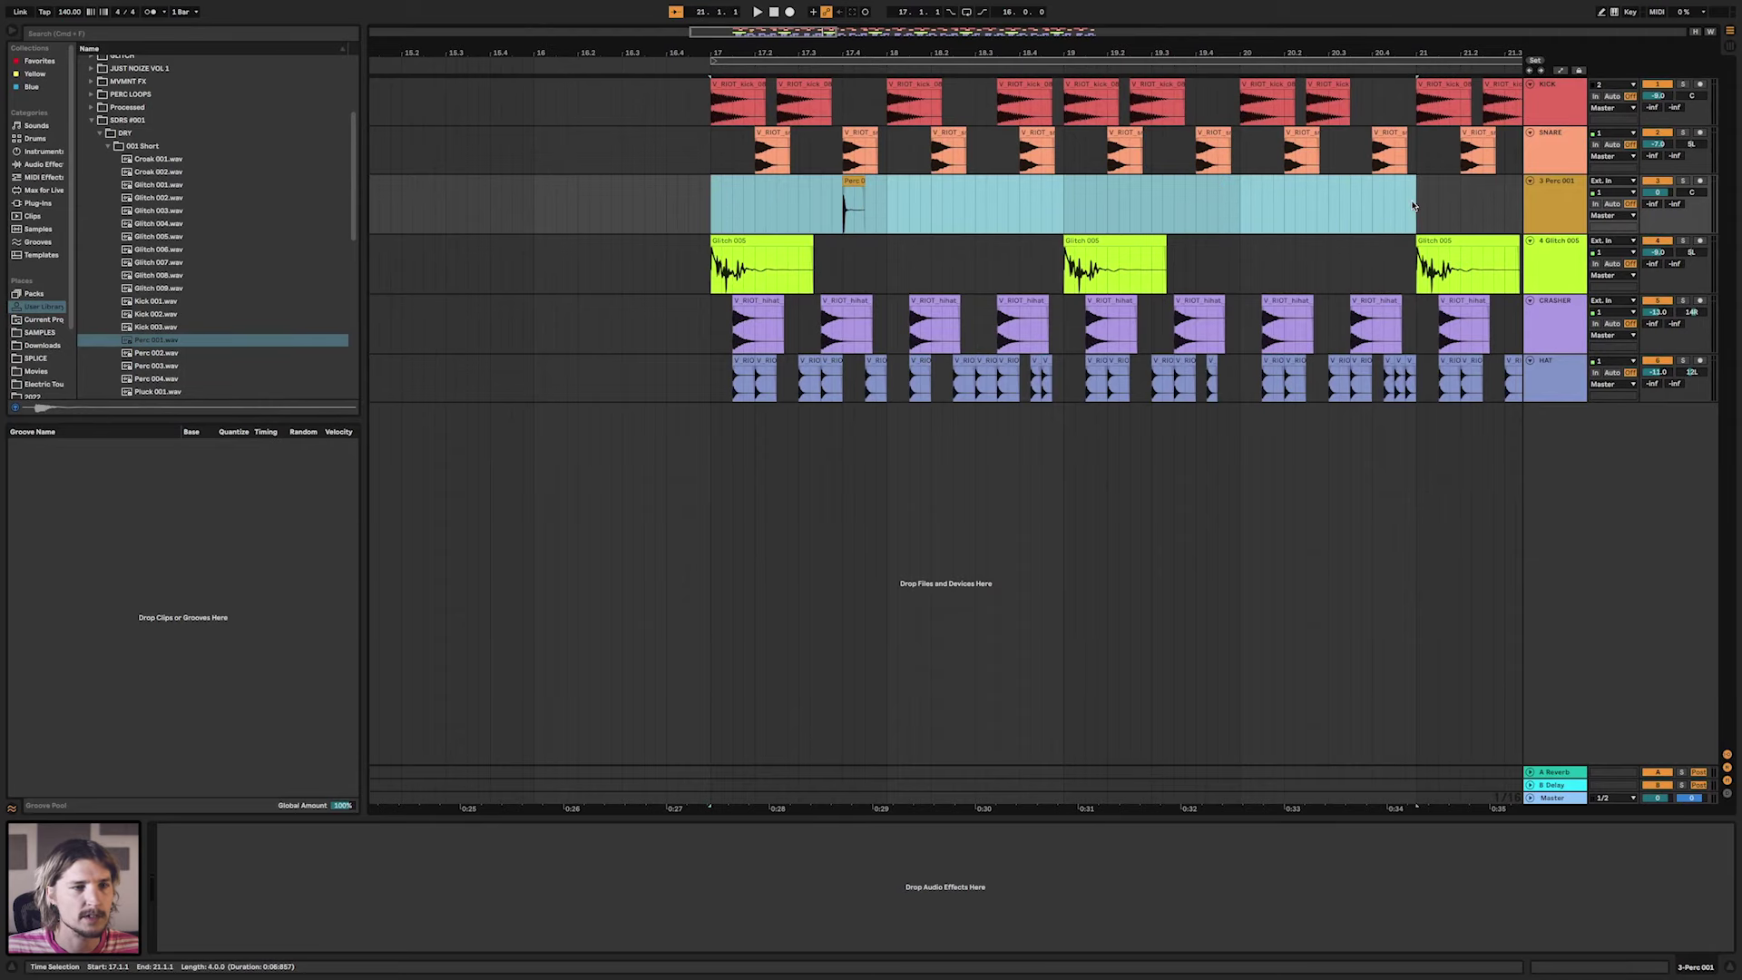
scroll(1407, 207, right, 3)
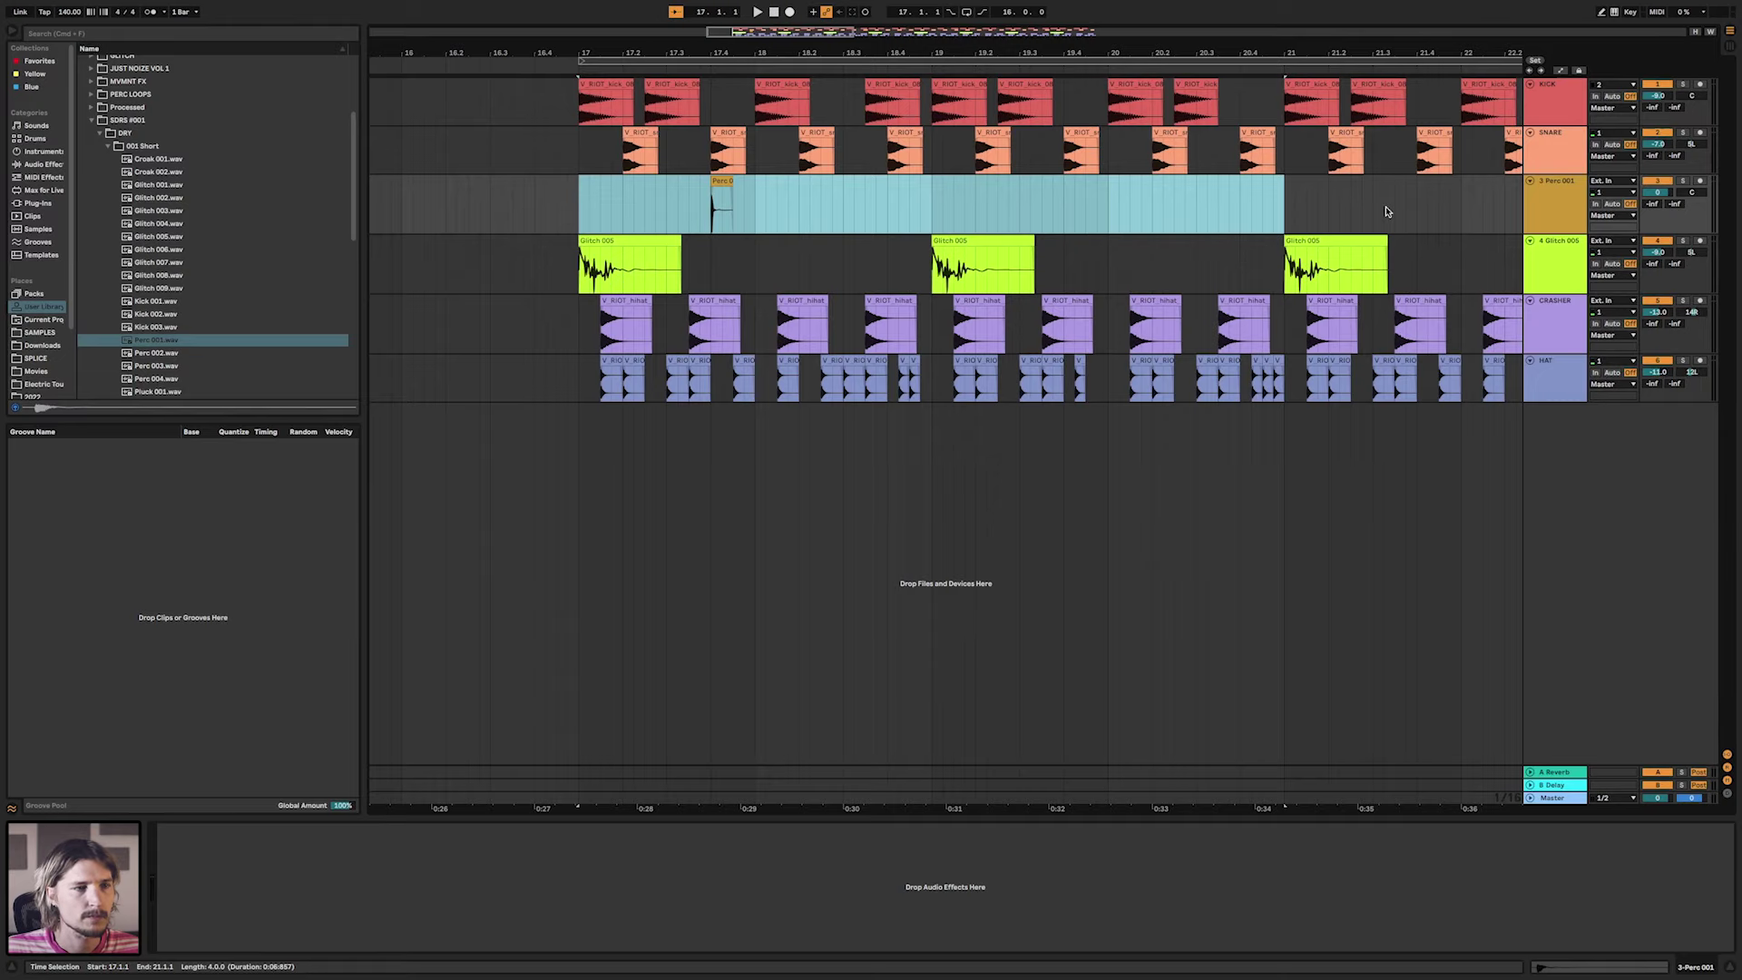
drag(934, 208, 587, 216)
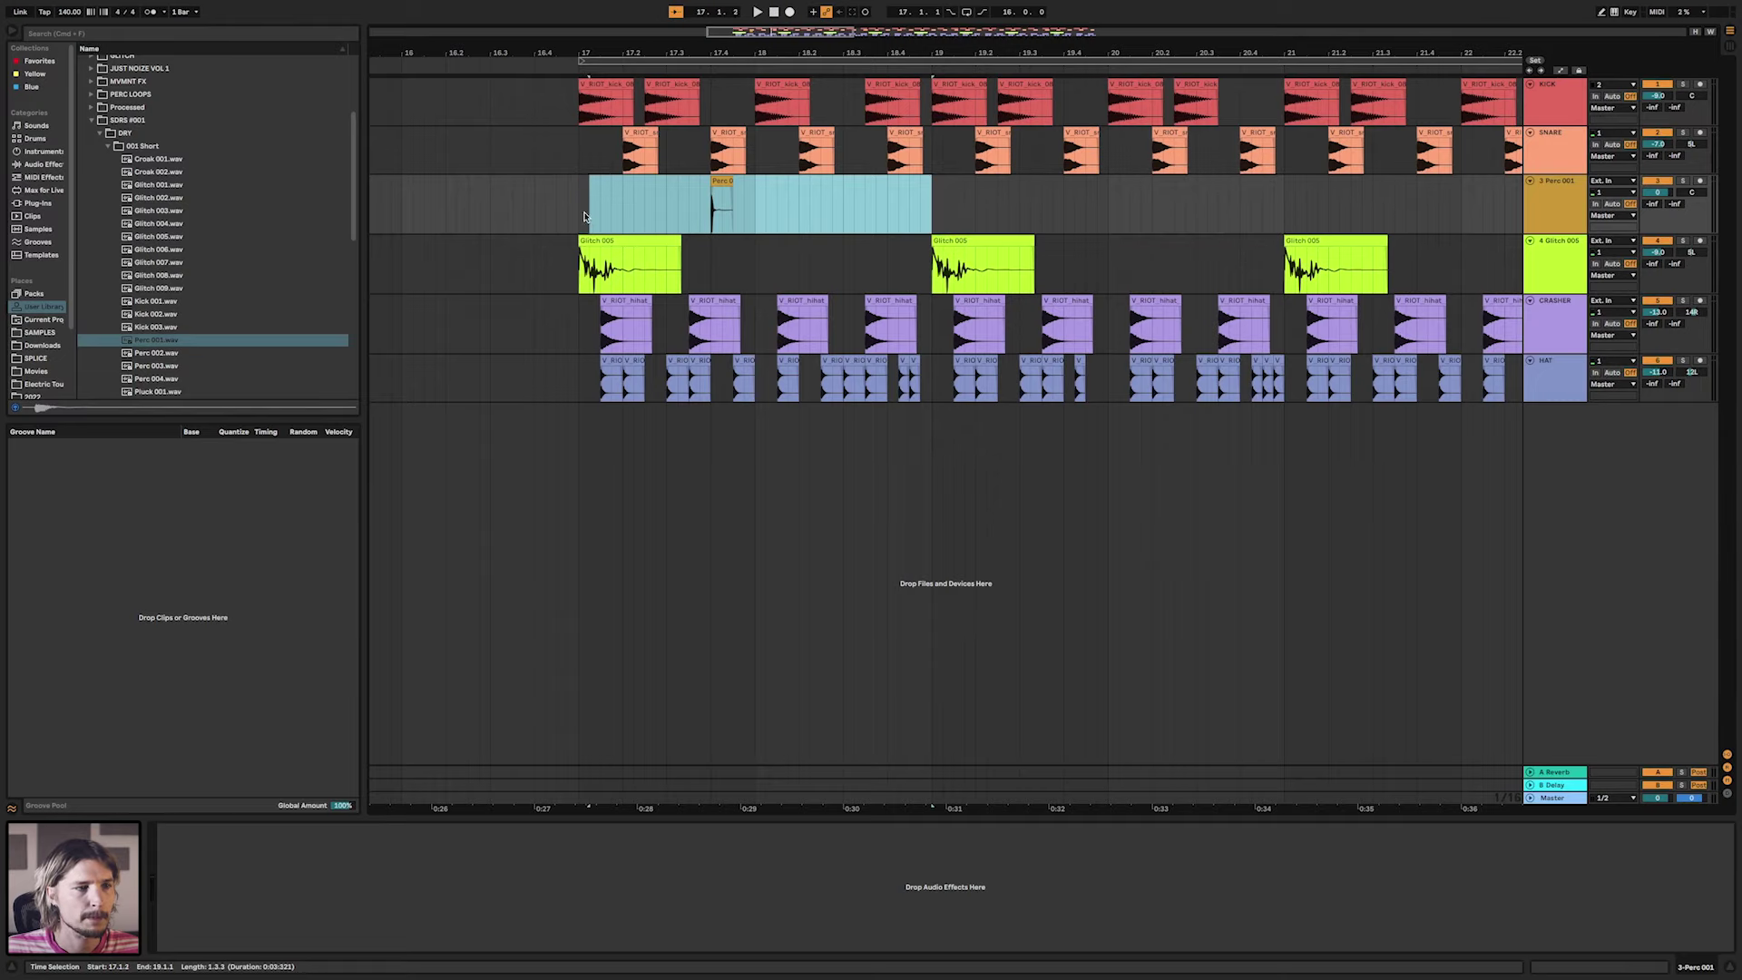
key(super+d)
key(super+d)
key(super+d)
key(super+d)
key(super+d)
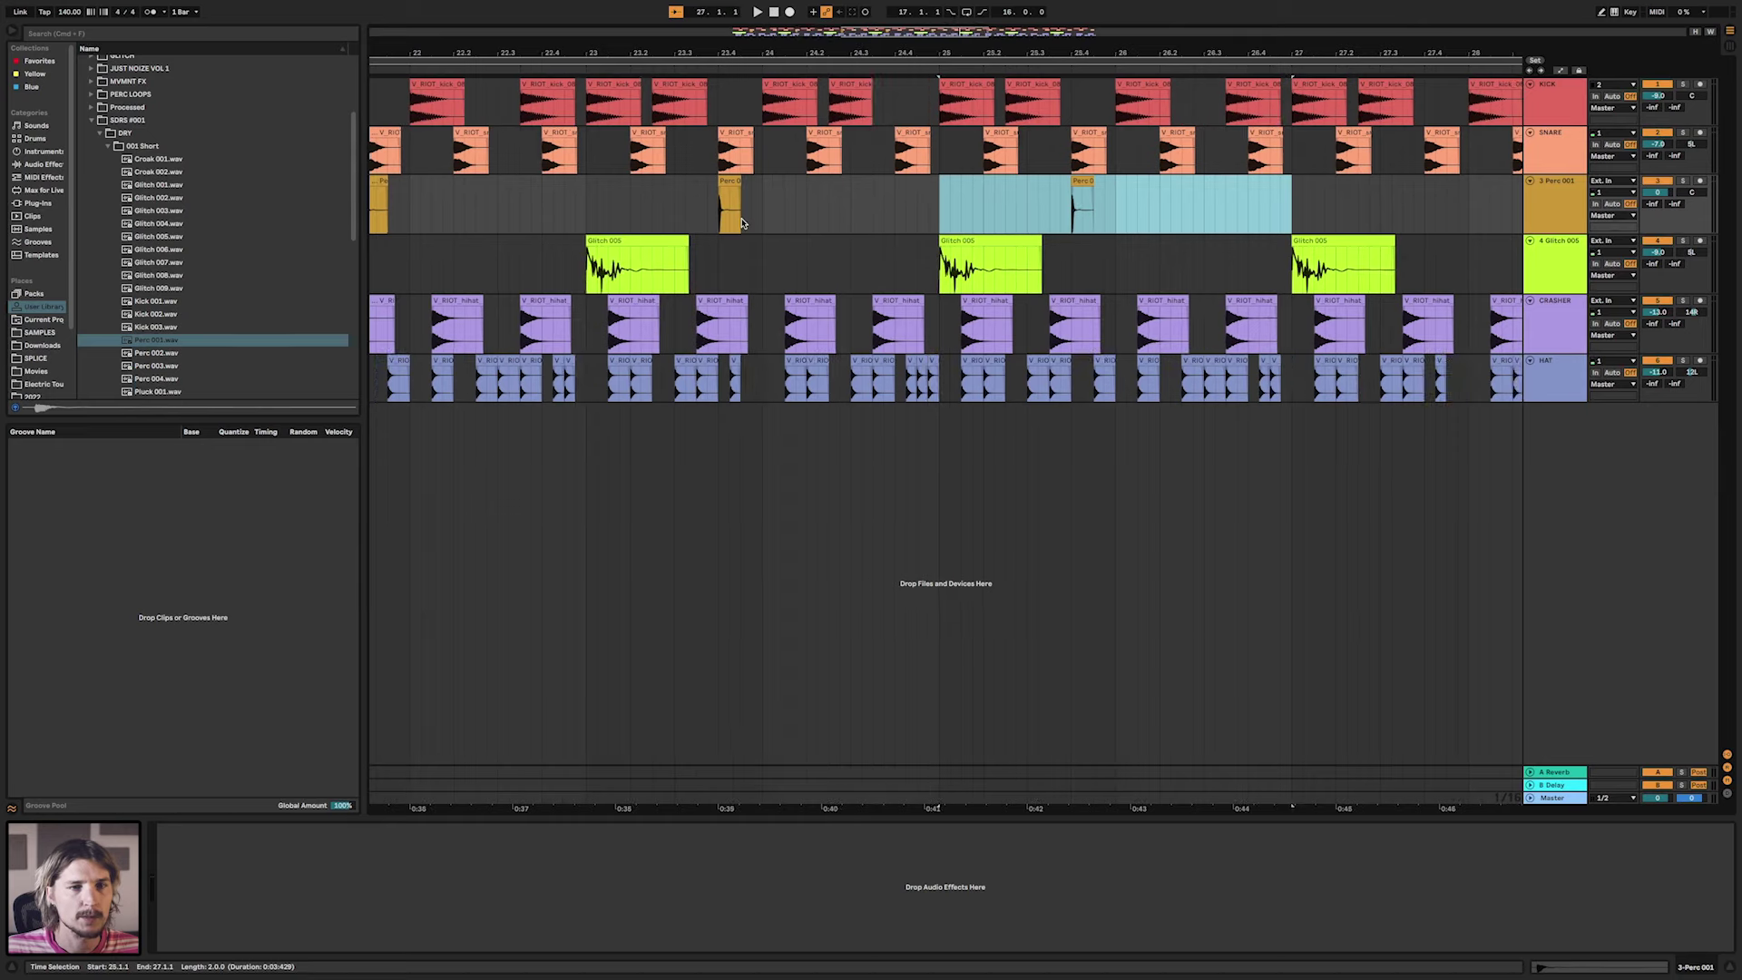
key(super+d)
key(super+d)
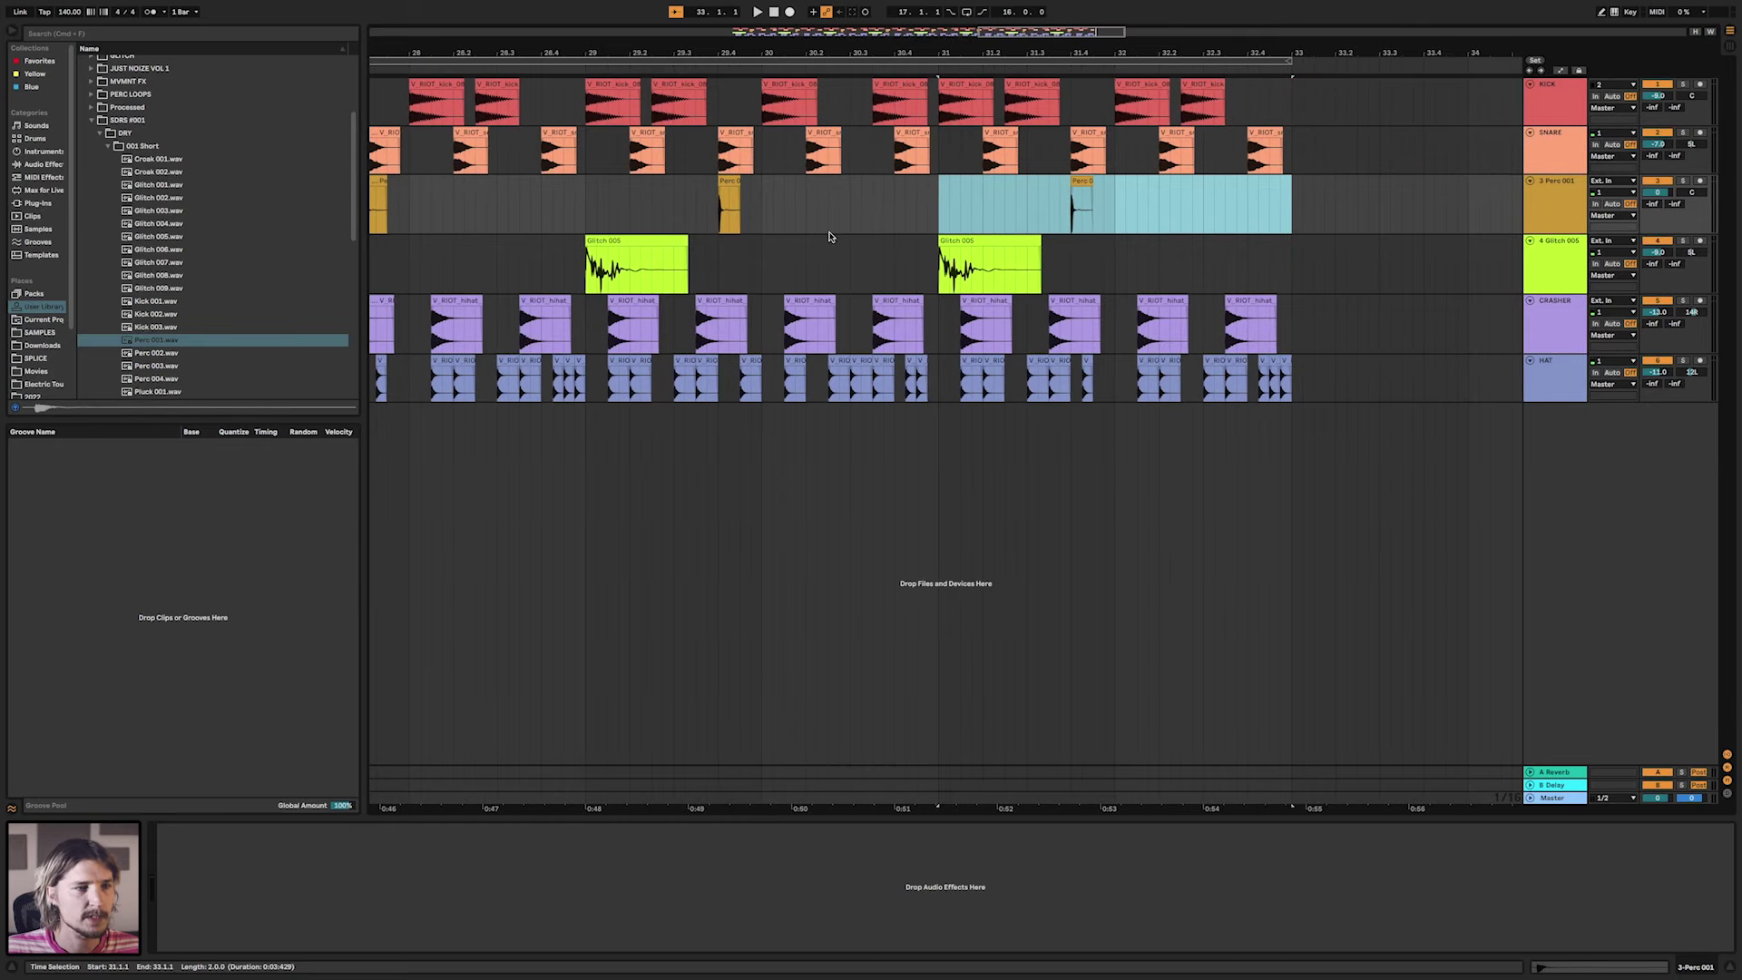
Search for EQ Eight and add it to the Perc 001 track.
scroll(819, 239, left, 15)
scroll(781, 234, right, 5)
key(super+f)
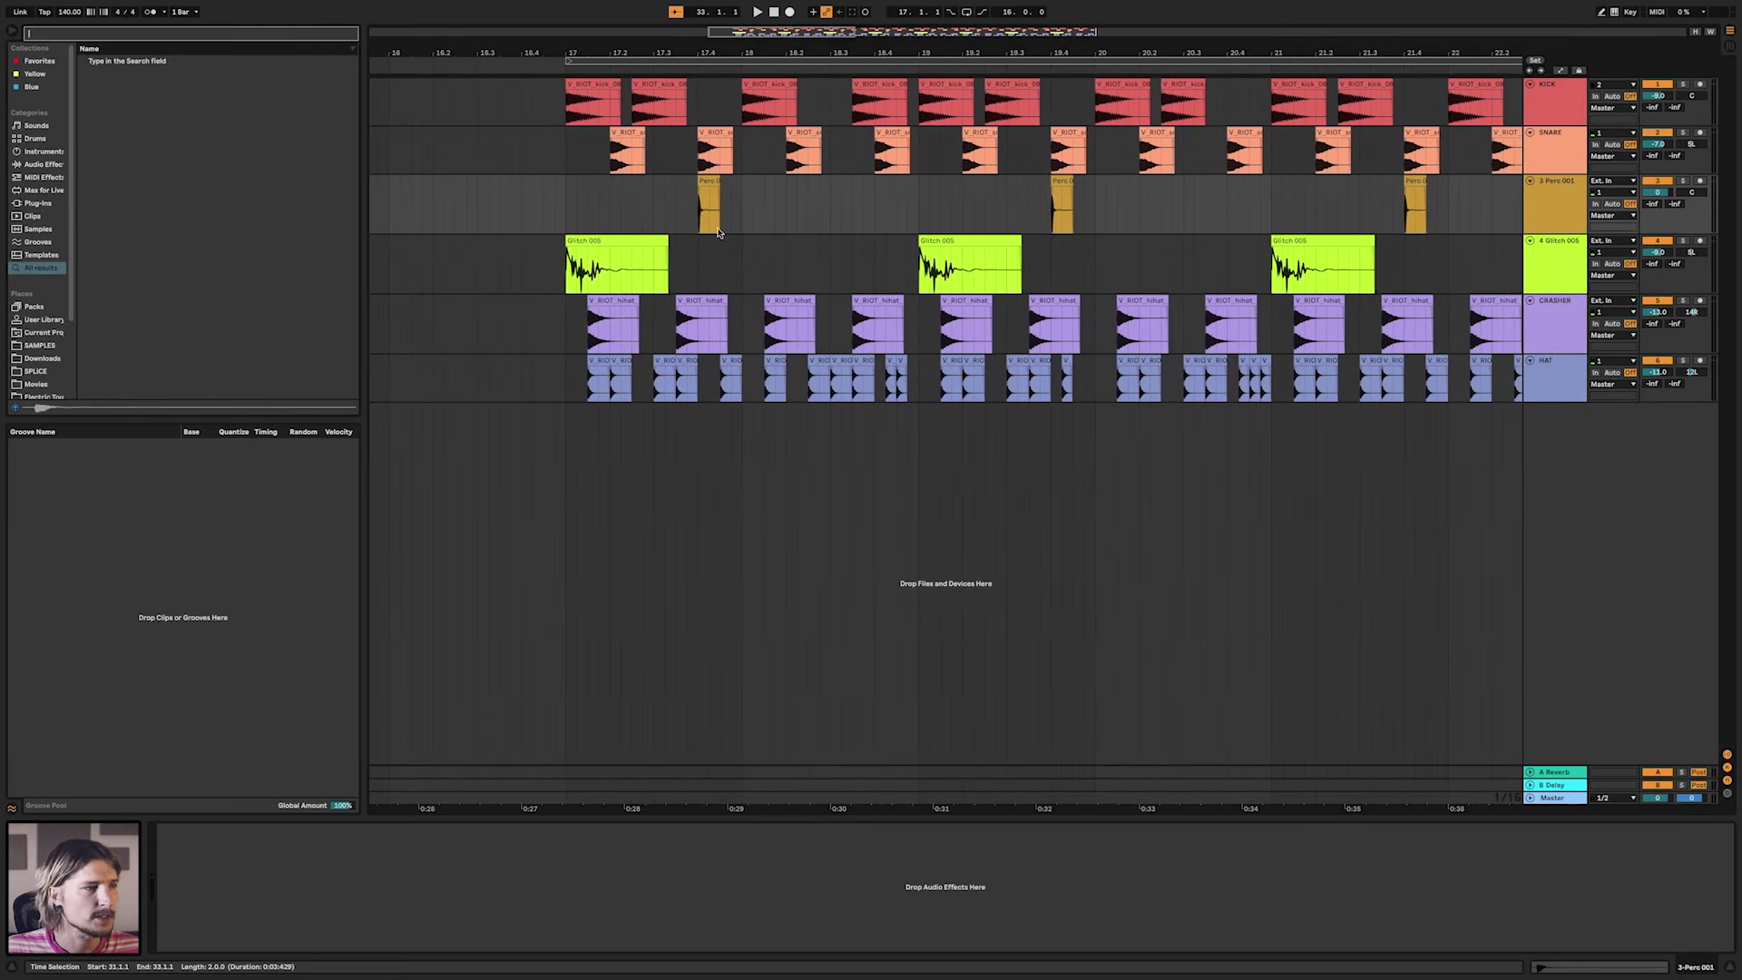
text(eq)
click(120, 78)
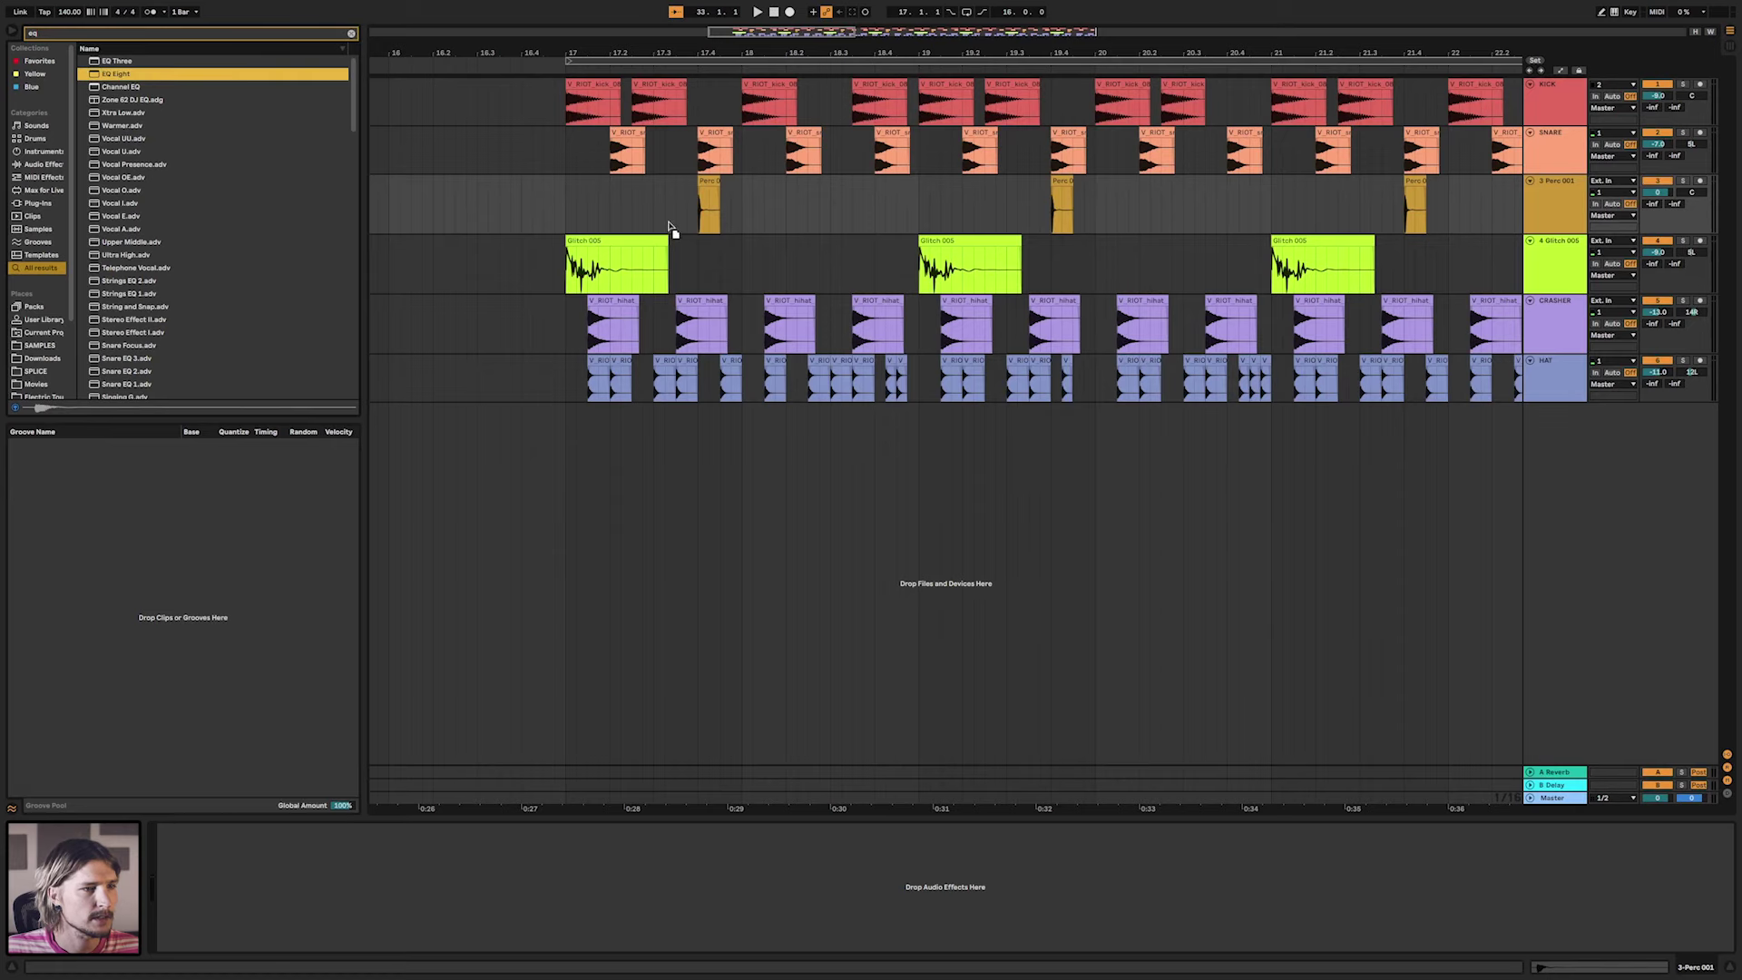
key(Return)
Shape the perc EQ with a low cut near 100 Hz and a 2.11 dB boost around 200 Hz, and enable oversampling.
key(space)
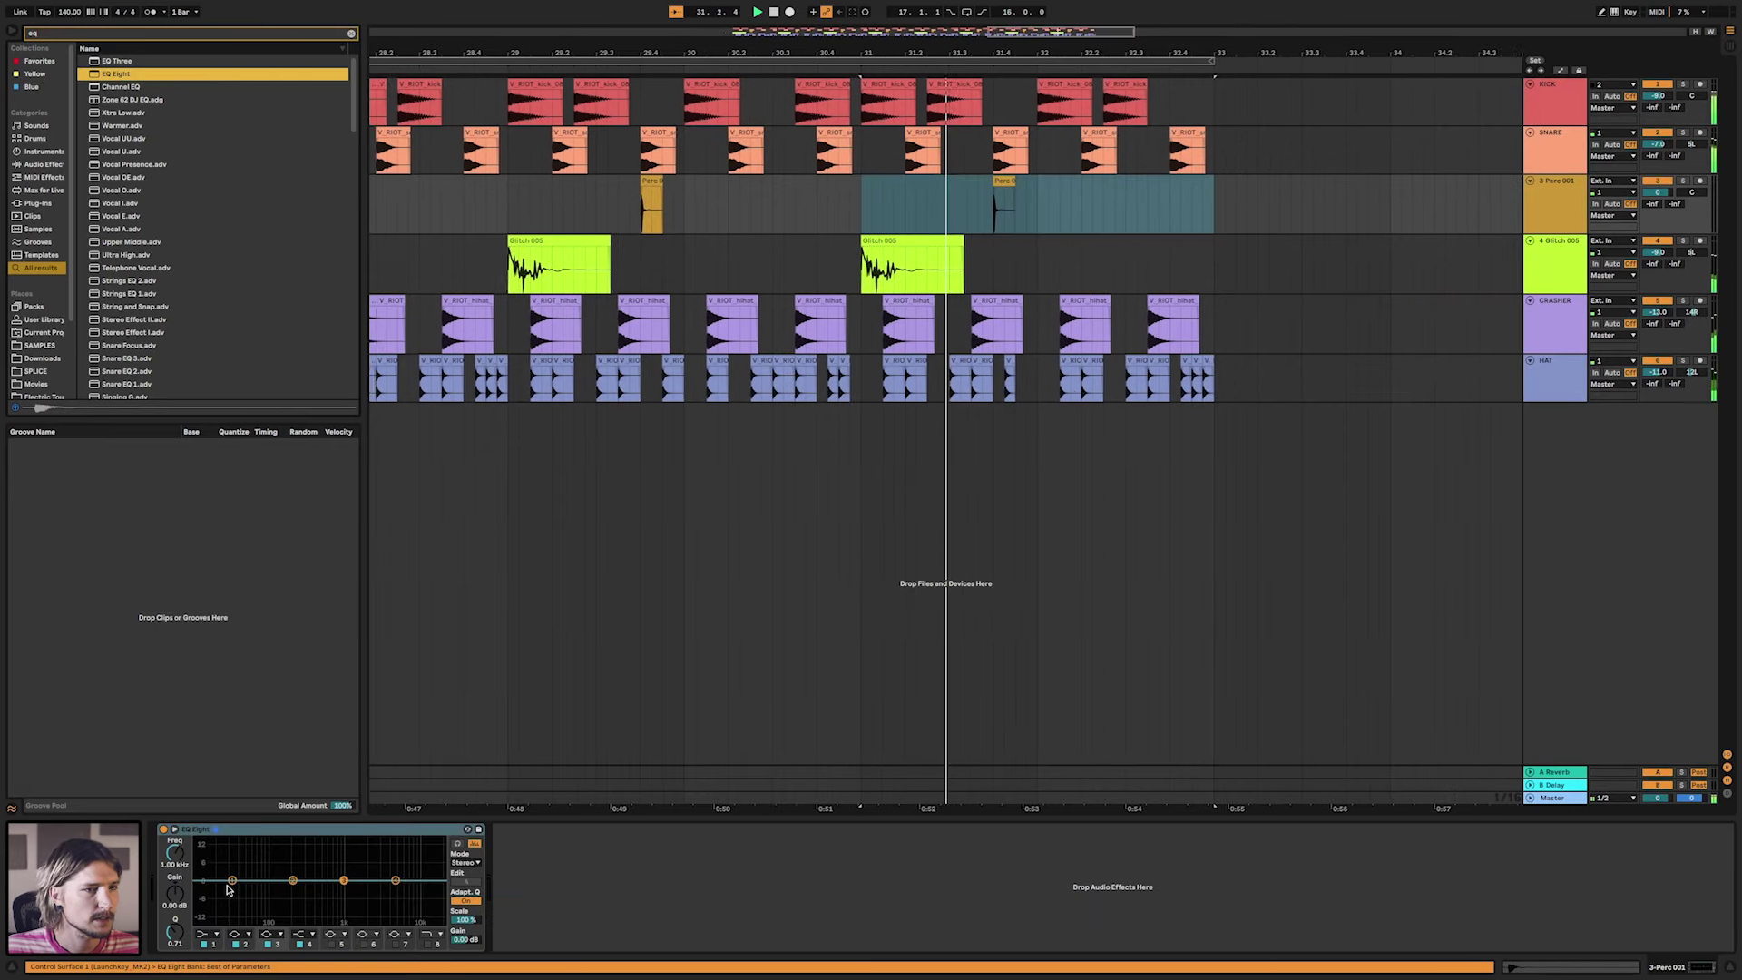
click(207, 934)
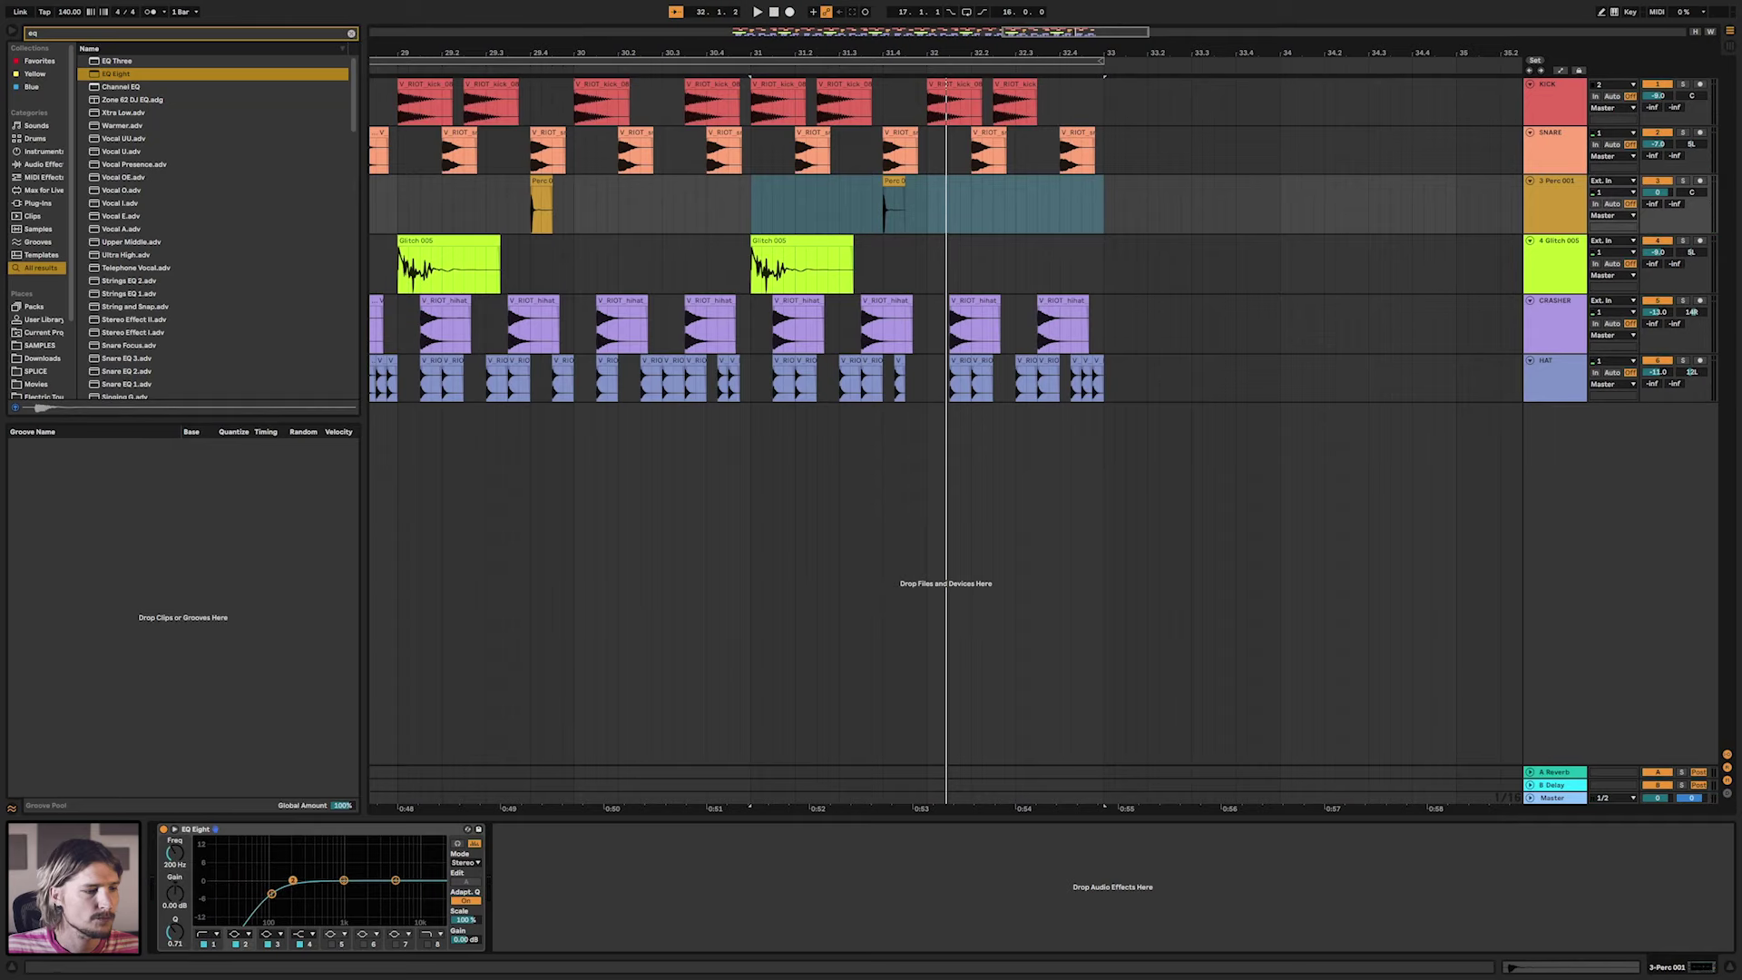
key(space)
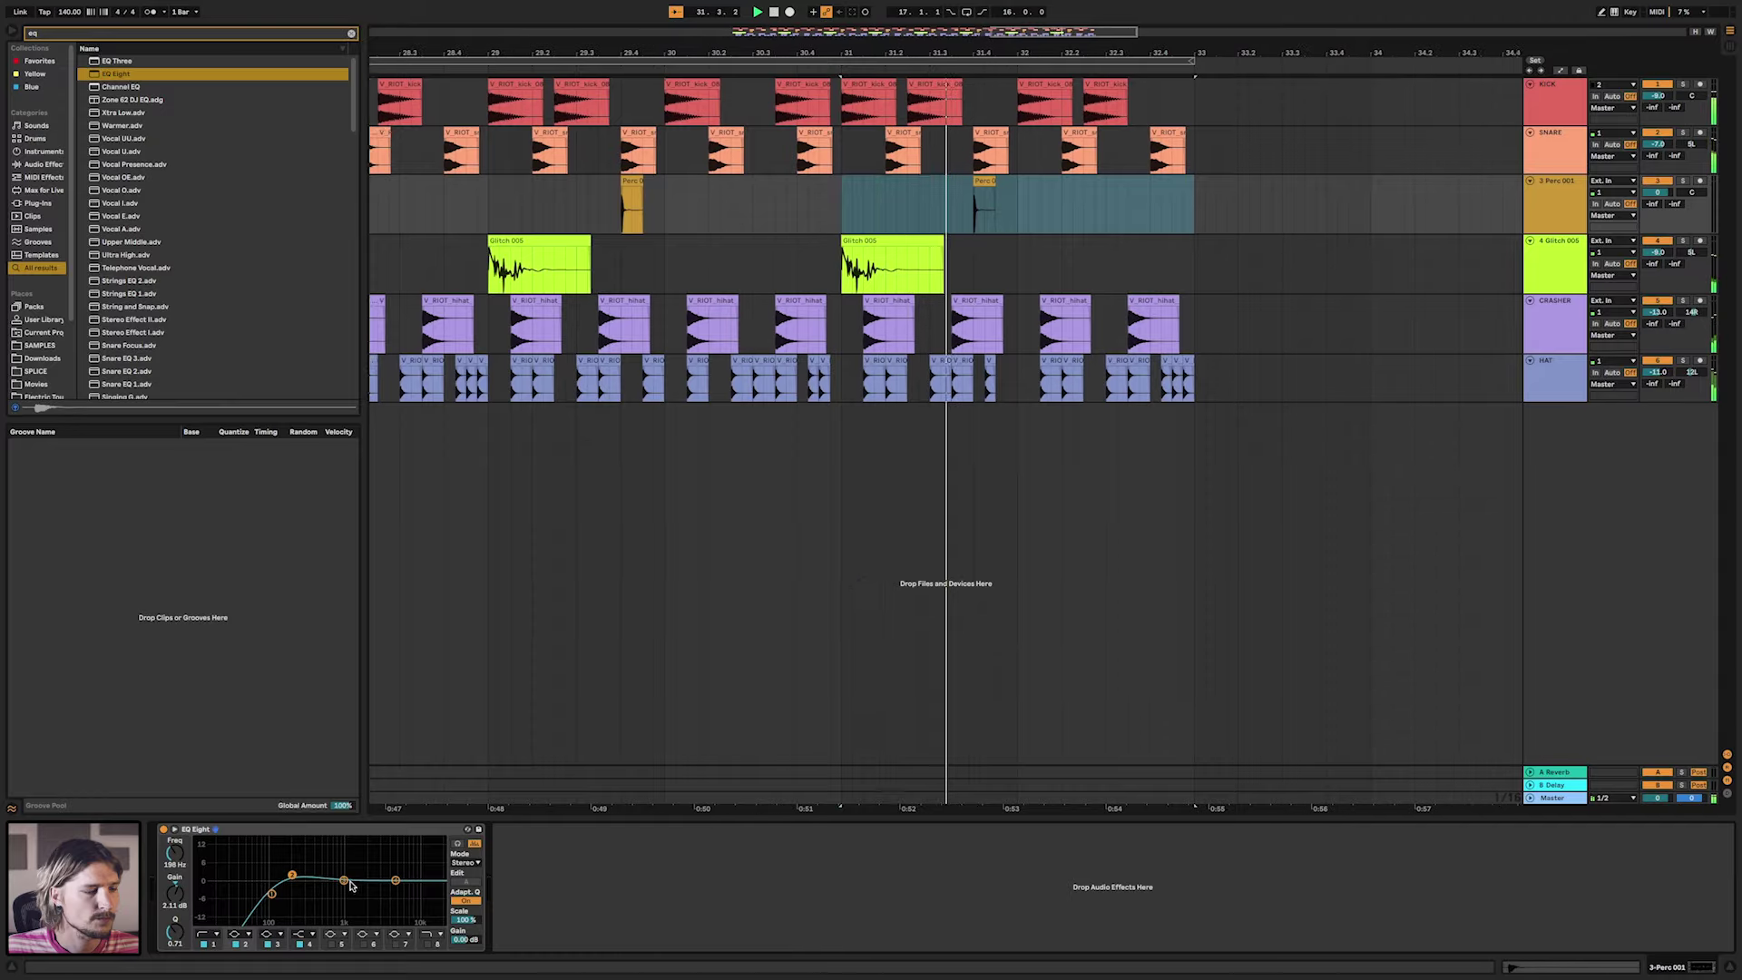
right_click(354, 886)
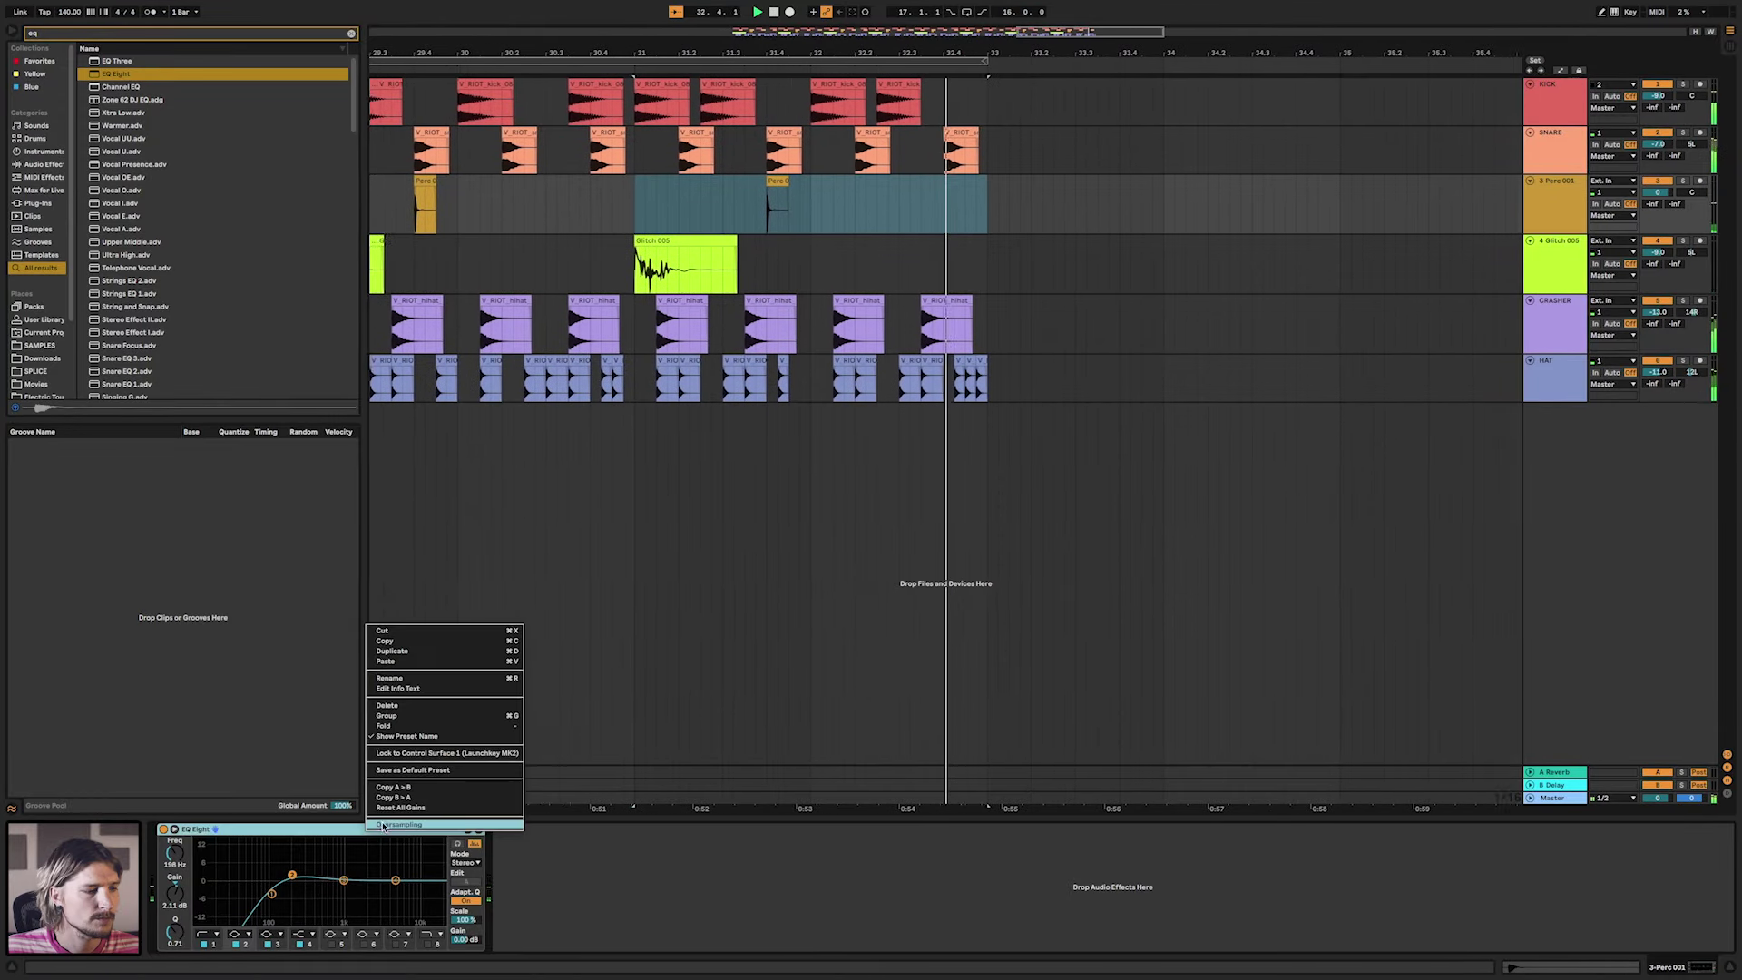
click(1054, 482)
Pan the Perc 001 track to the right and play back the end of the pattern.
drag(1702, 193, 1702, 196)
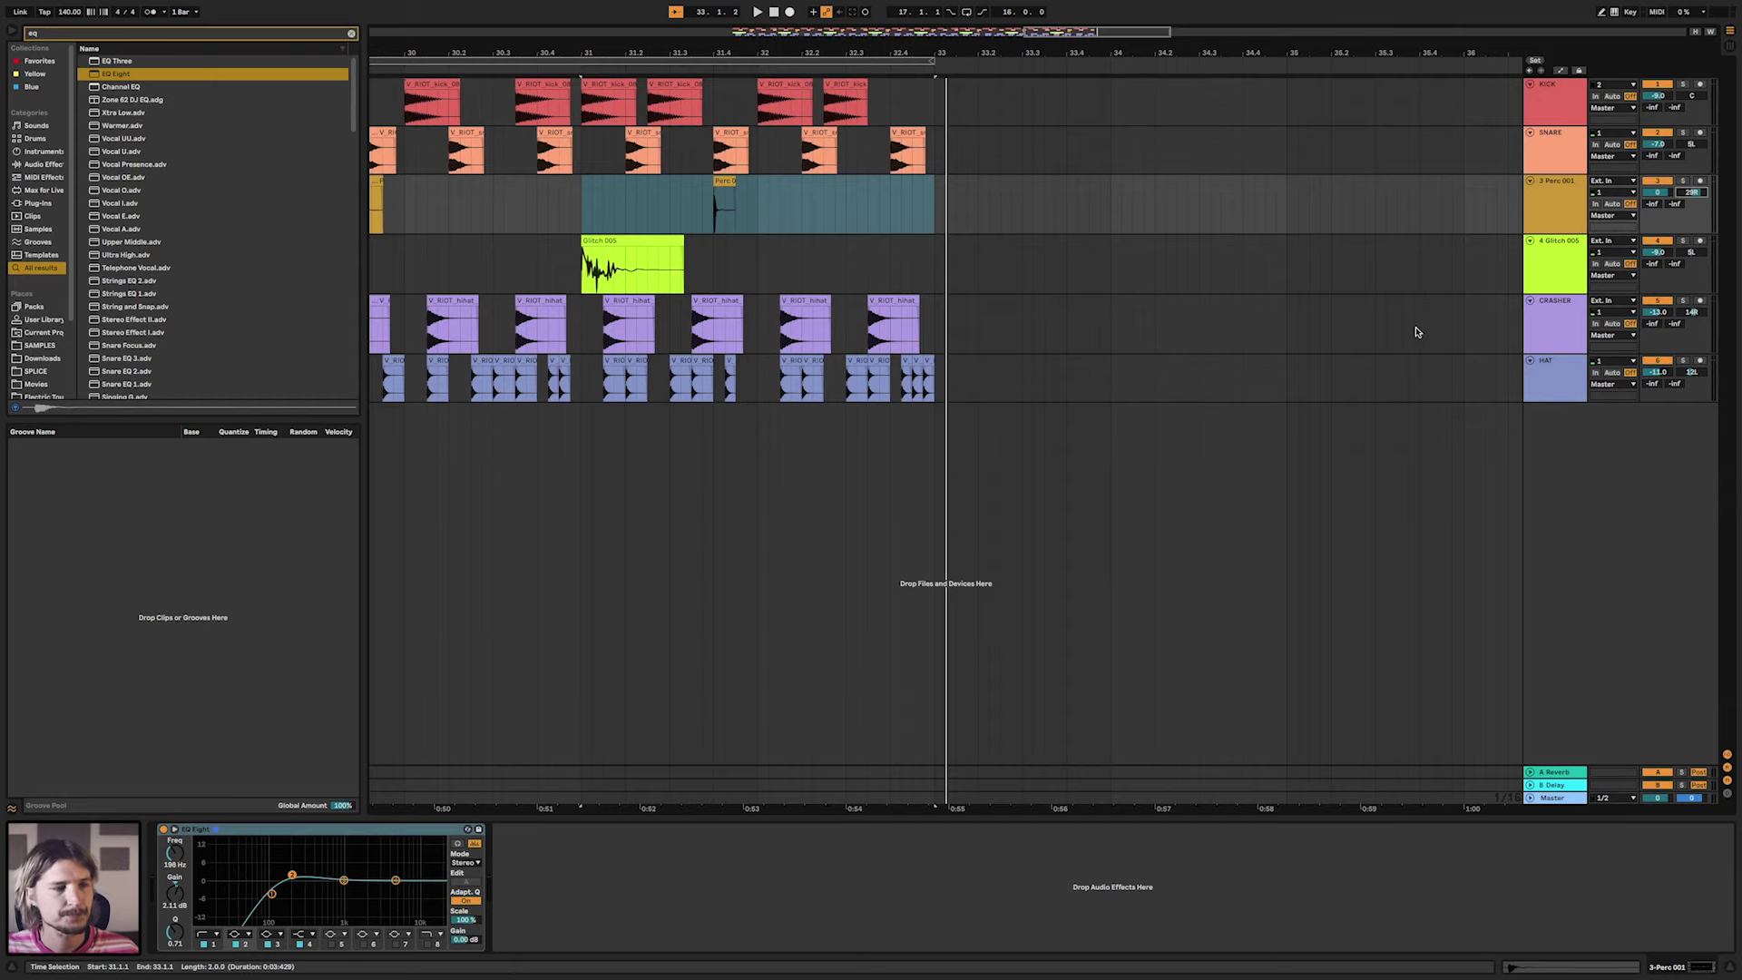
key(ctrl+d)
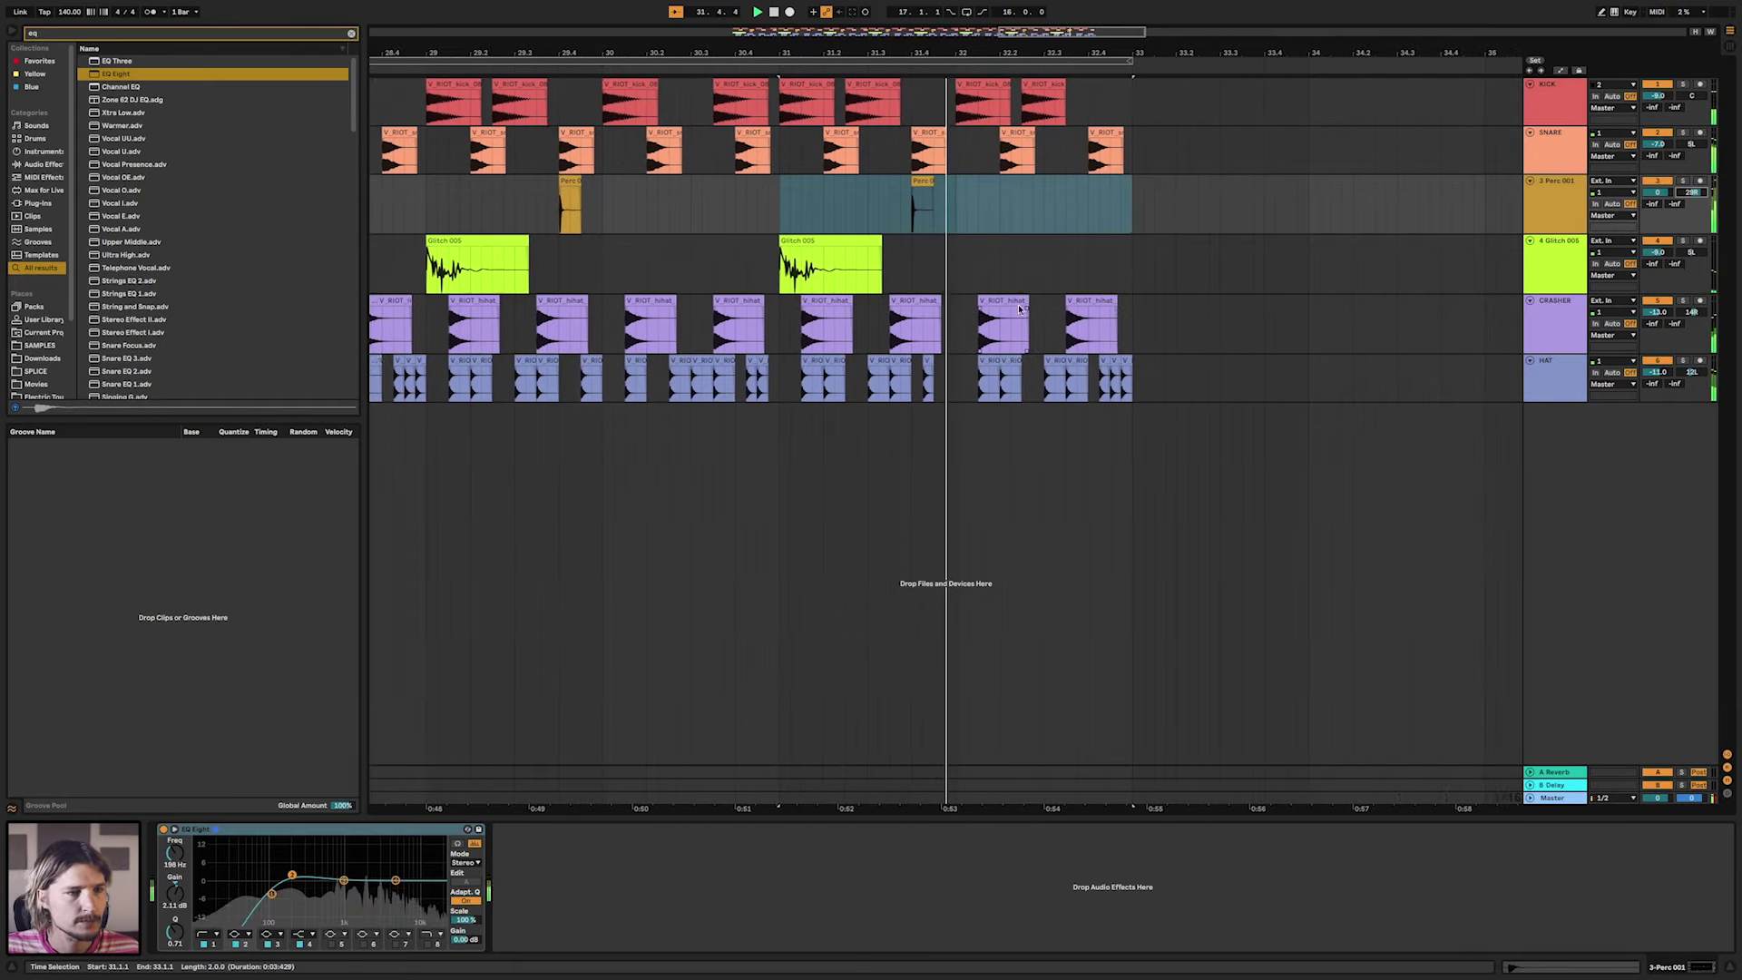
scroll(939, 286, left, 5)
Search for Reverb and add it after EQ Eight on the Perc 001 track.
key(ctrl+f)
text(rever)
key(Down)
key(Return)
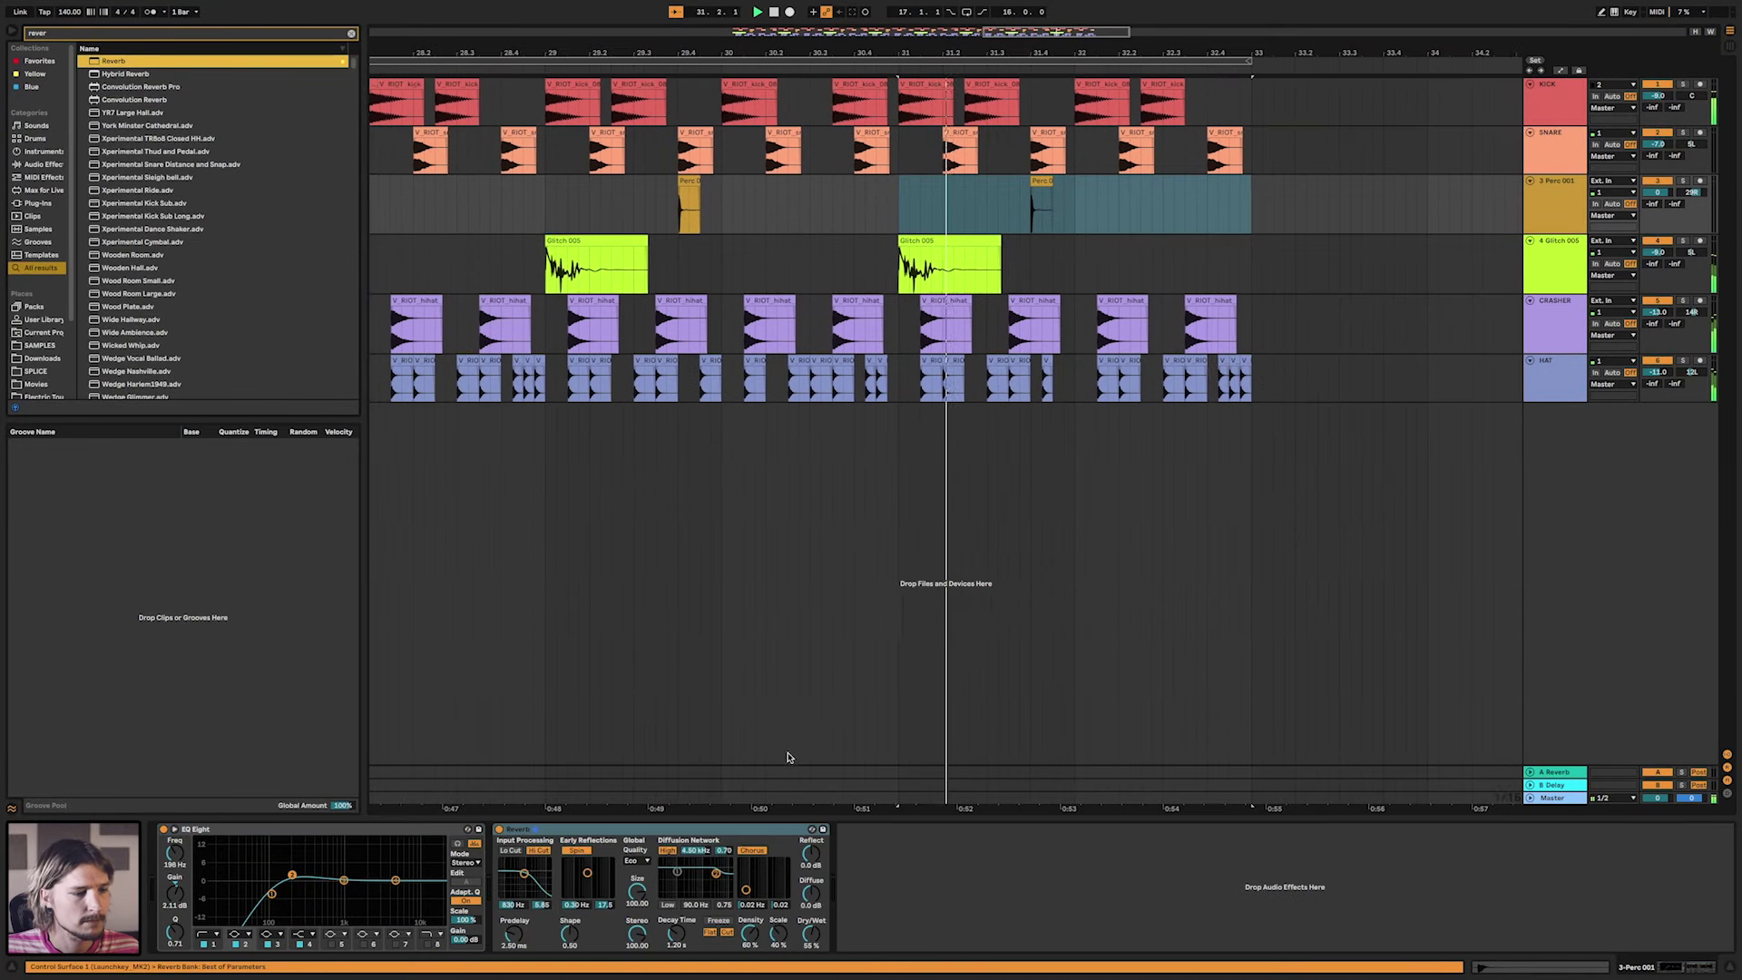
Set the perc reverb's quality to High and decay time to 2.41 s, and lower the track volume to -7.0 dB.
click(636, 860)
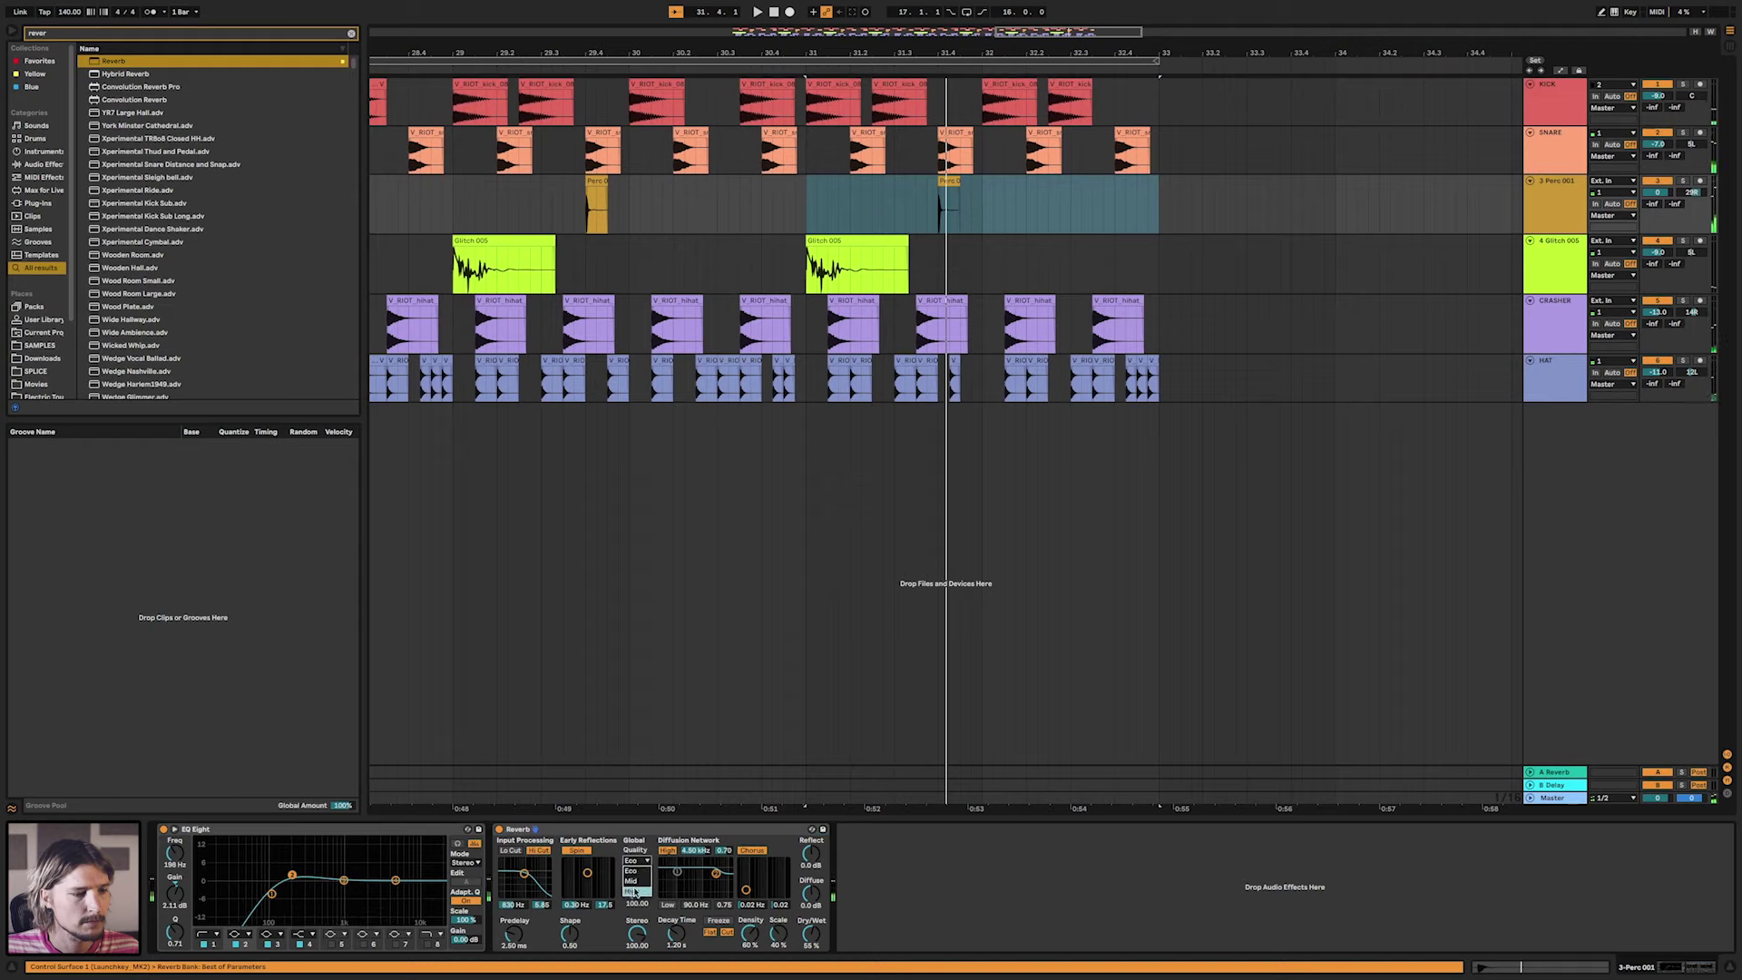
click(634, 891)
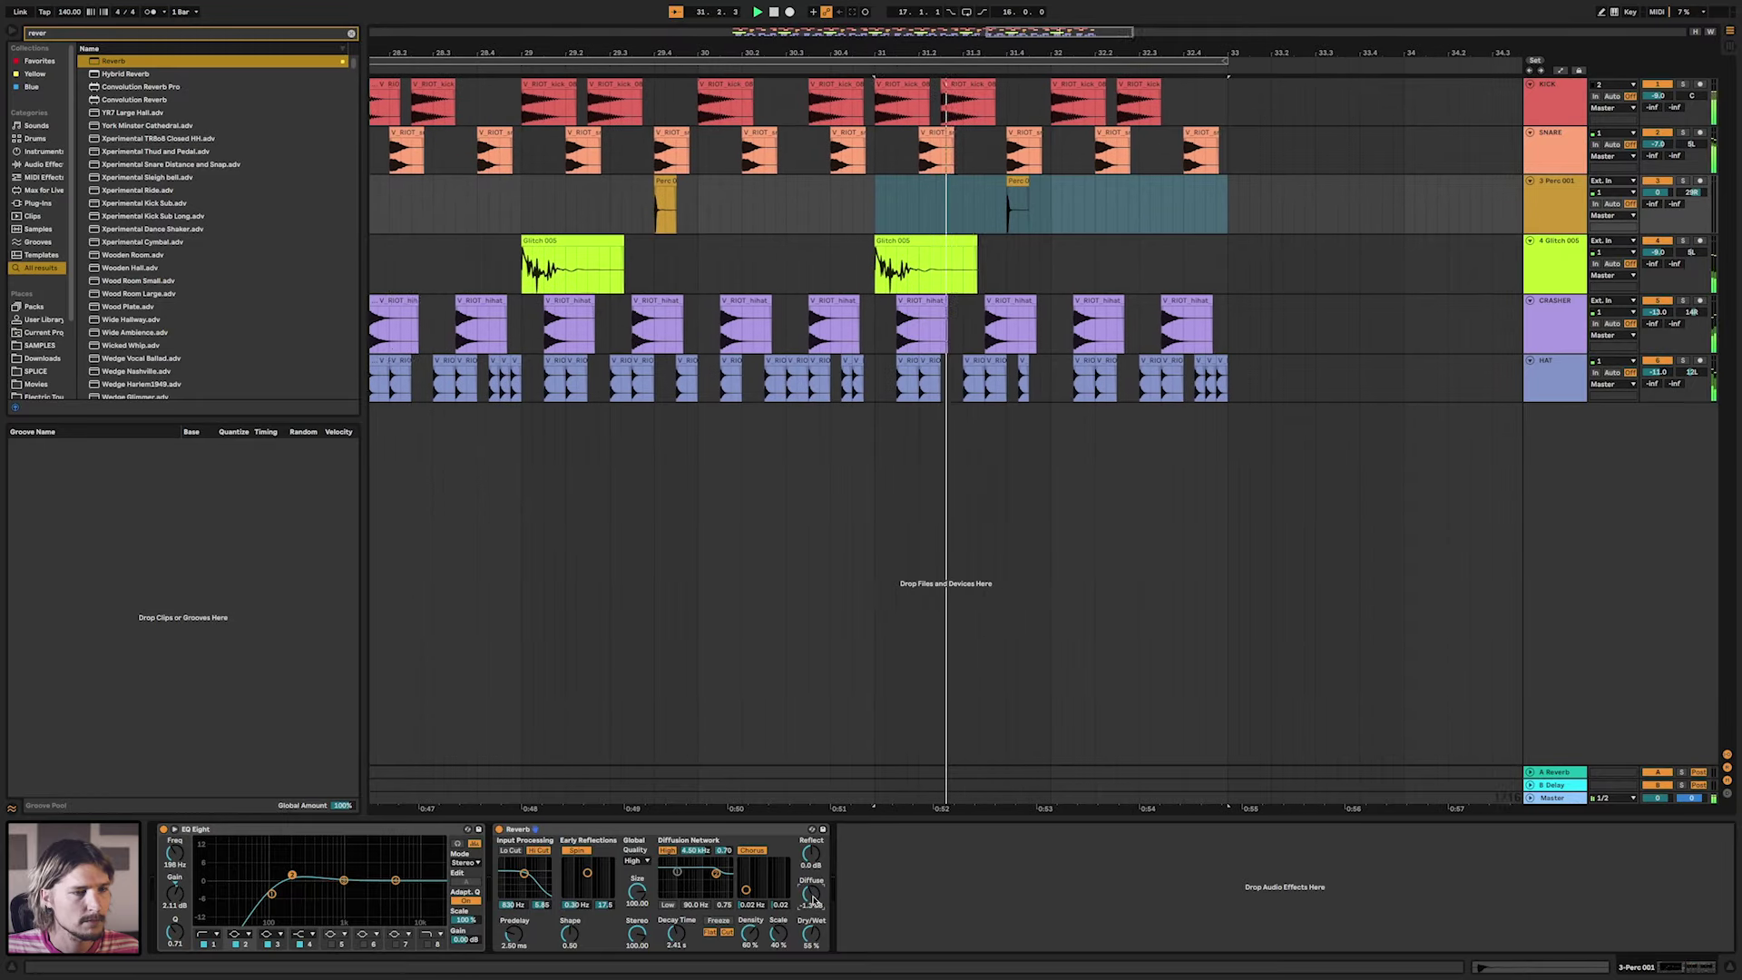
scroll(907, 317, left, 10)
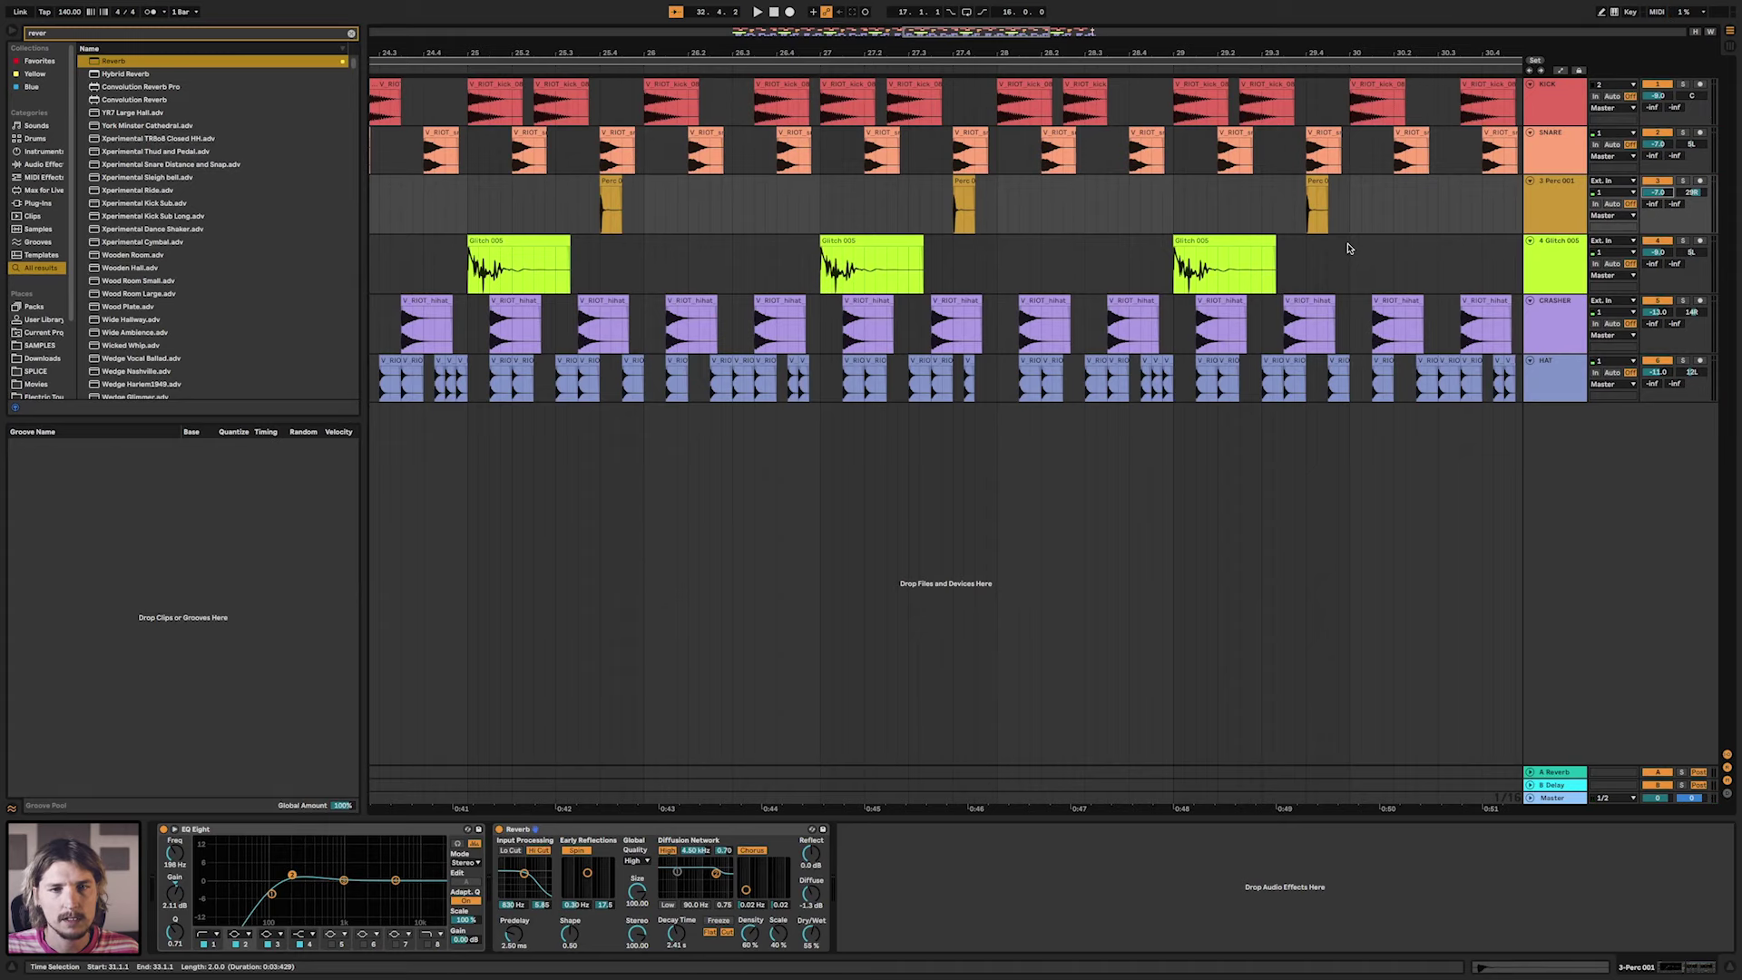
Play the whole drum arrangement from bar 17 with all sixteen bars in view.
scroll(1324, 250, left, 15)
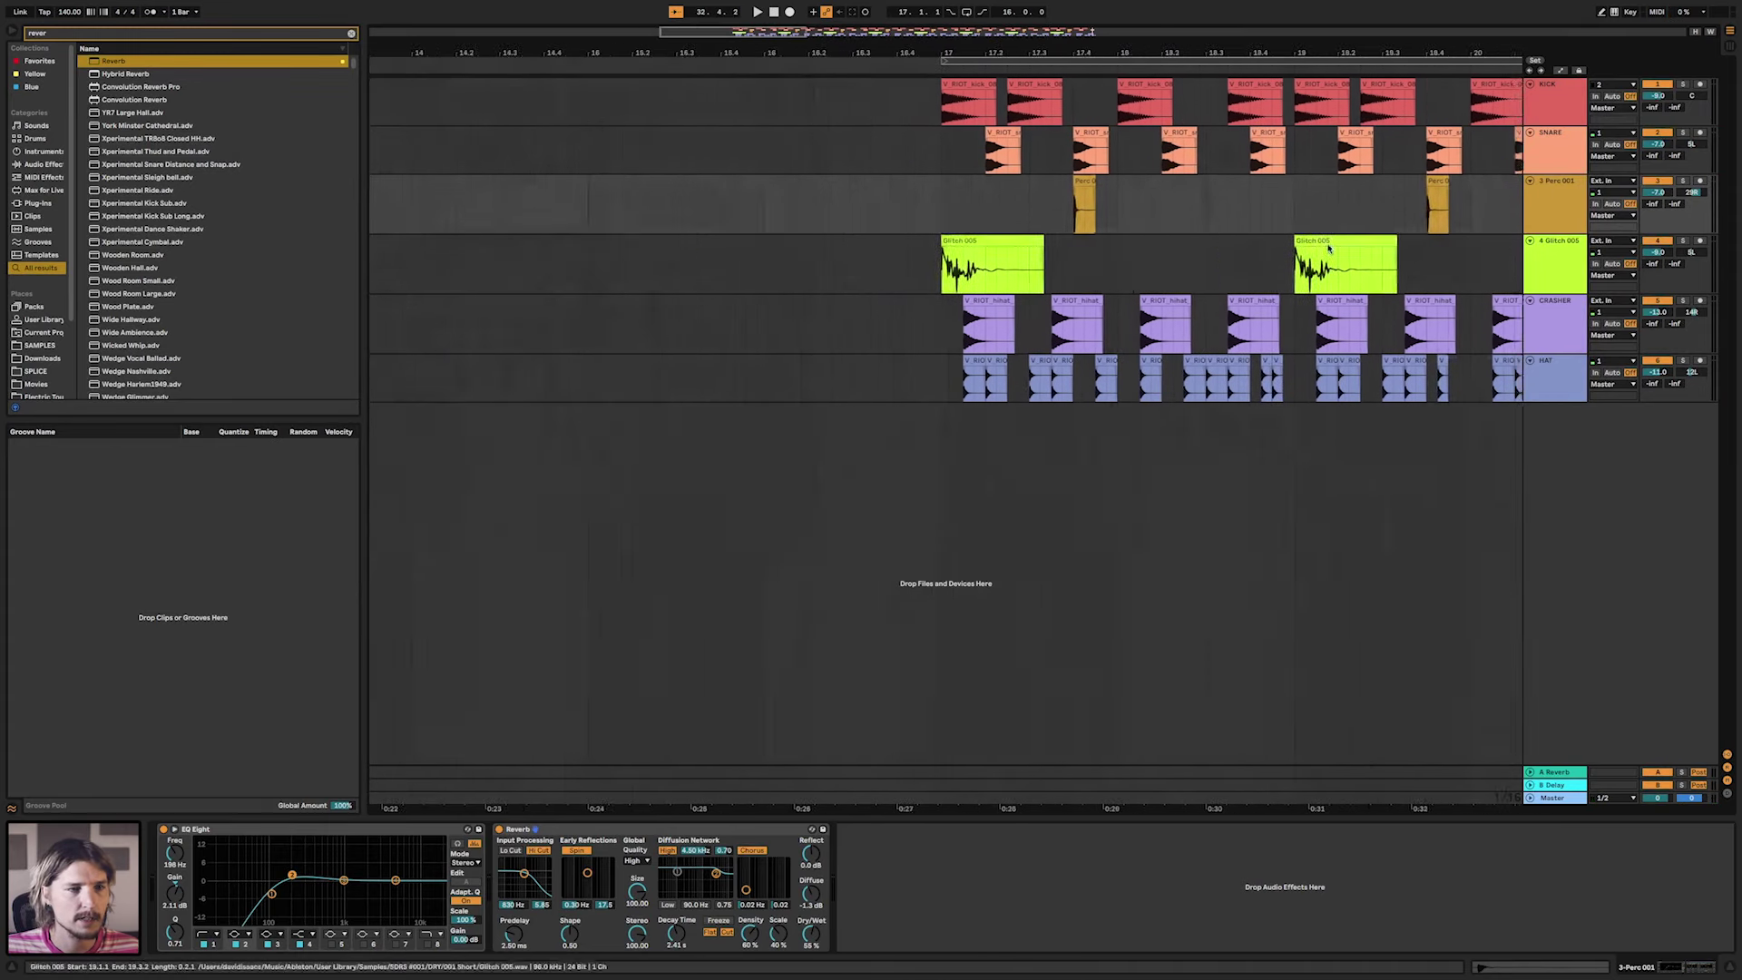
key(space)
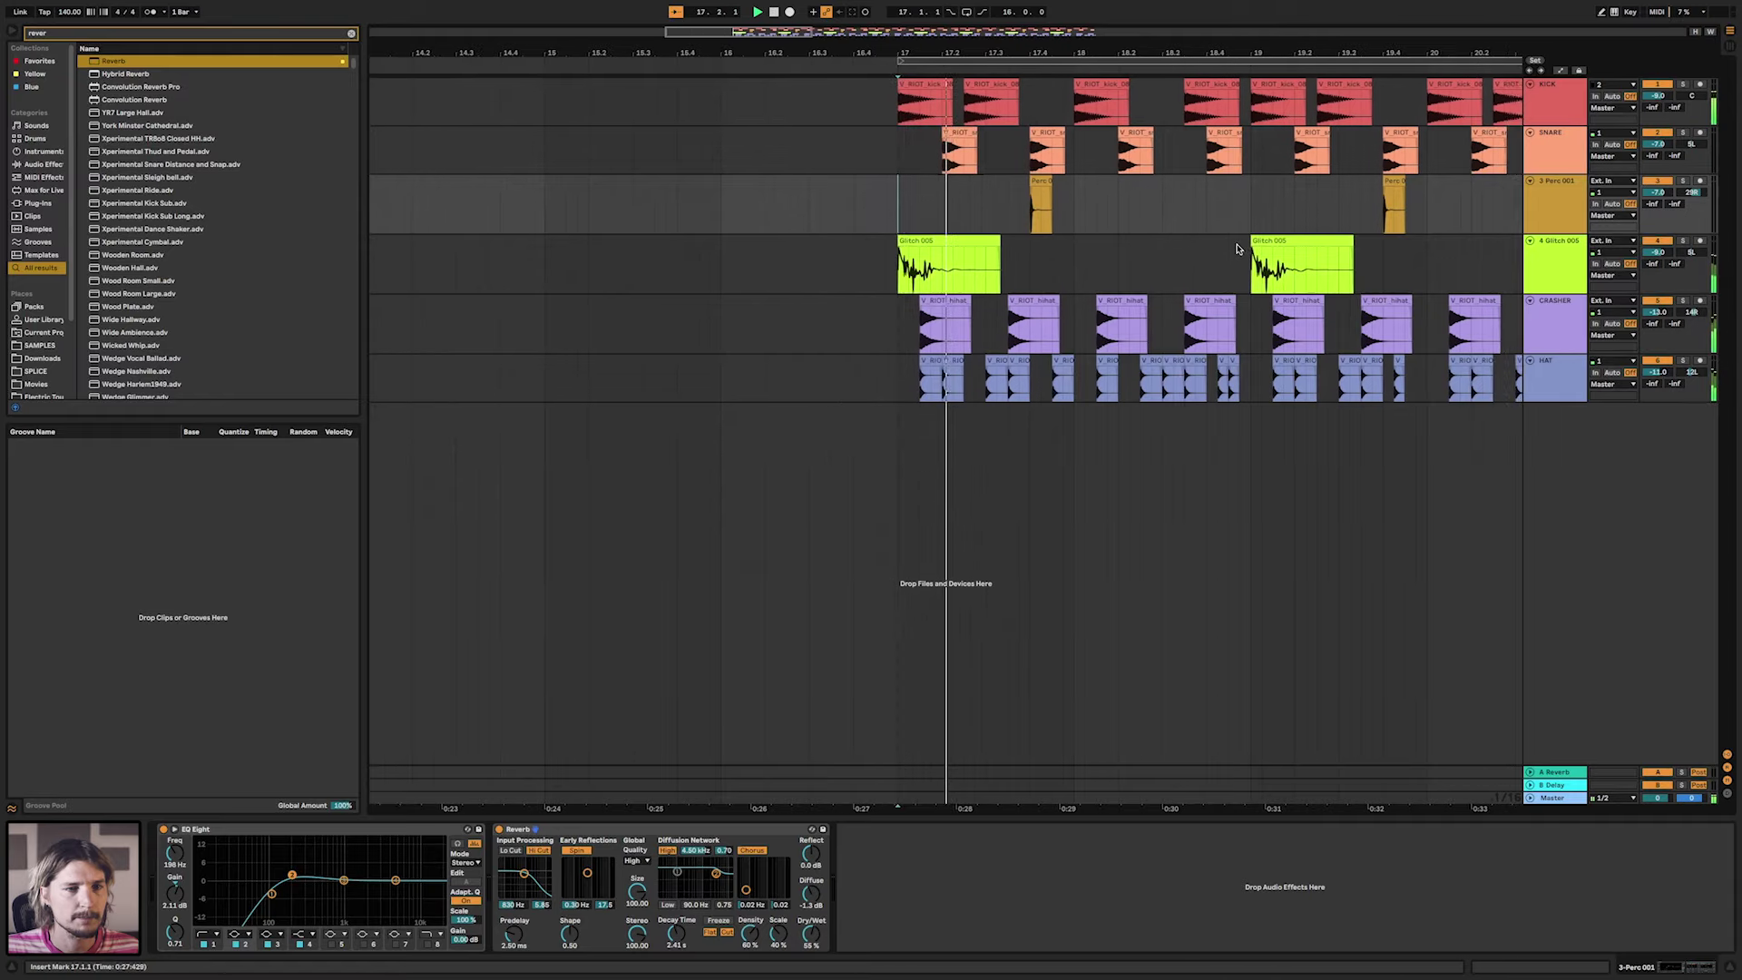
key(minus)
key(minus)
key(minus)
key(minus)
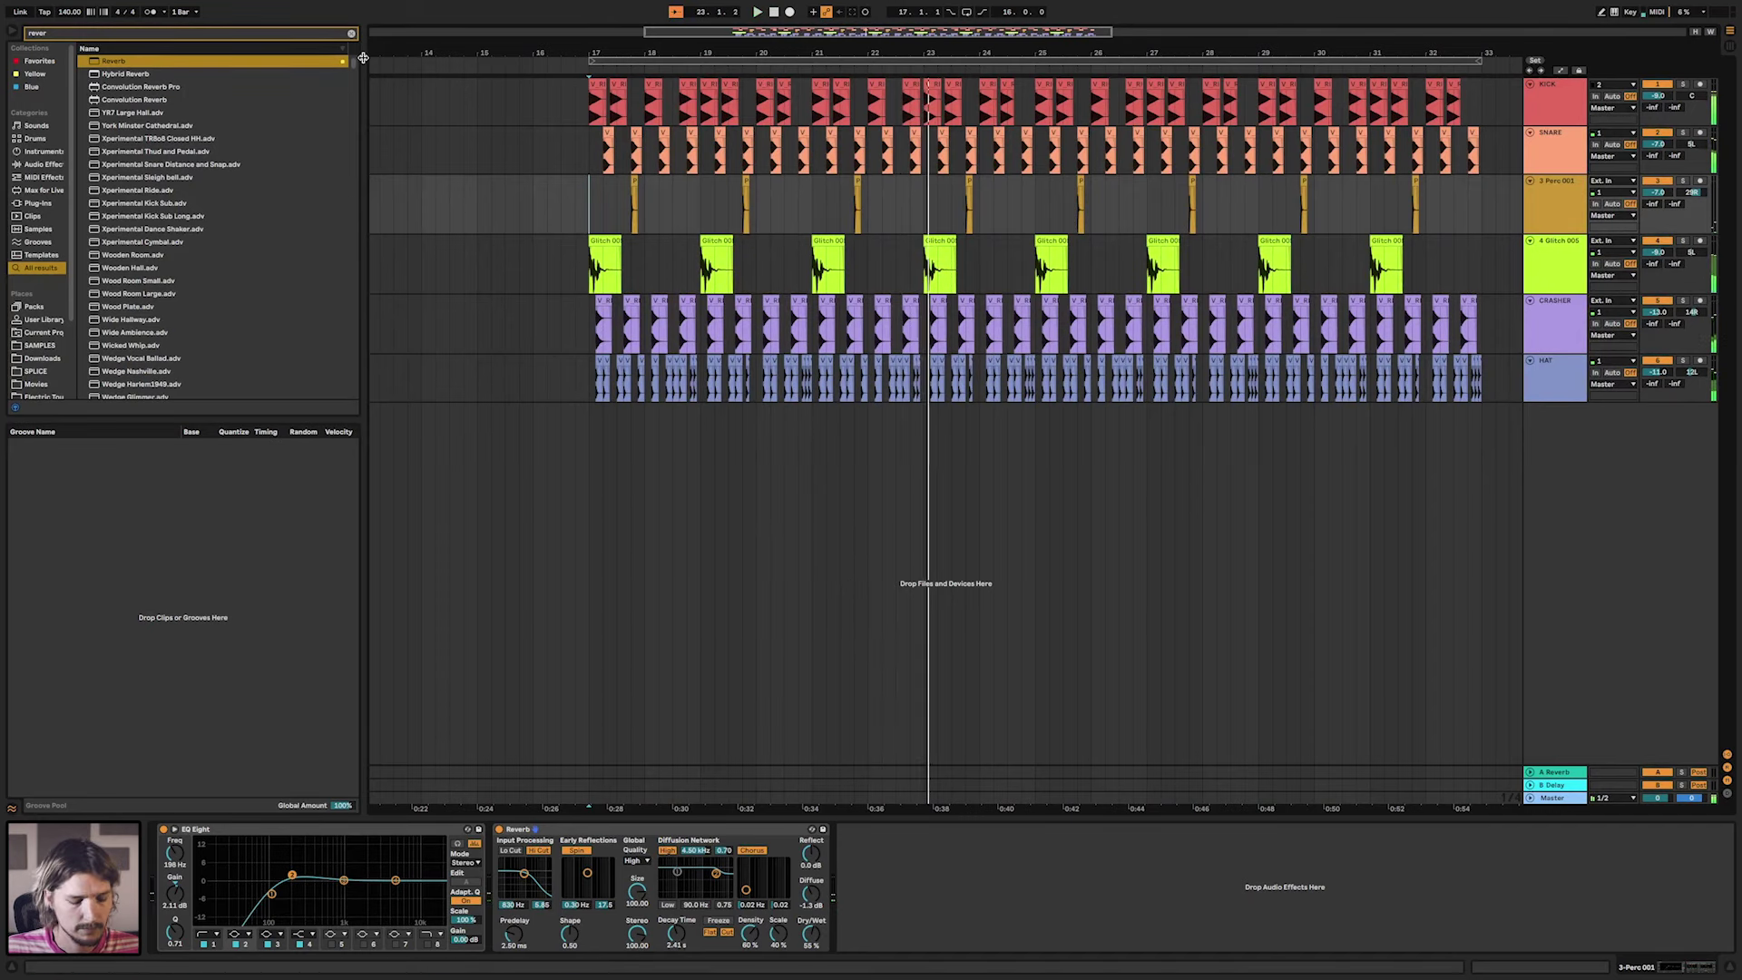
Audition the perc, pluck, scratch and short rise samples in the user library, from Perc 002 onward.
key(BackSpace)
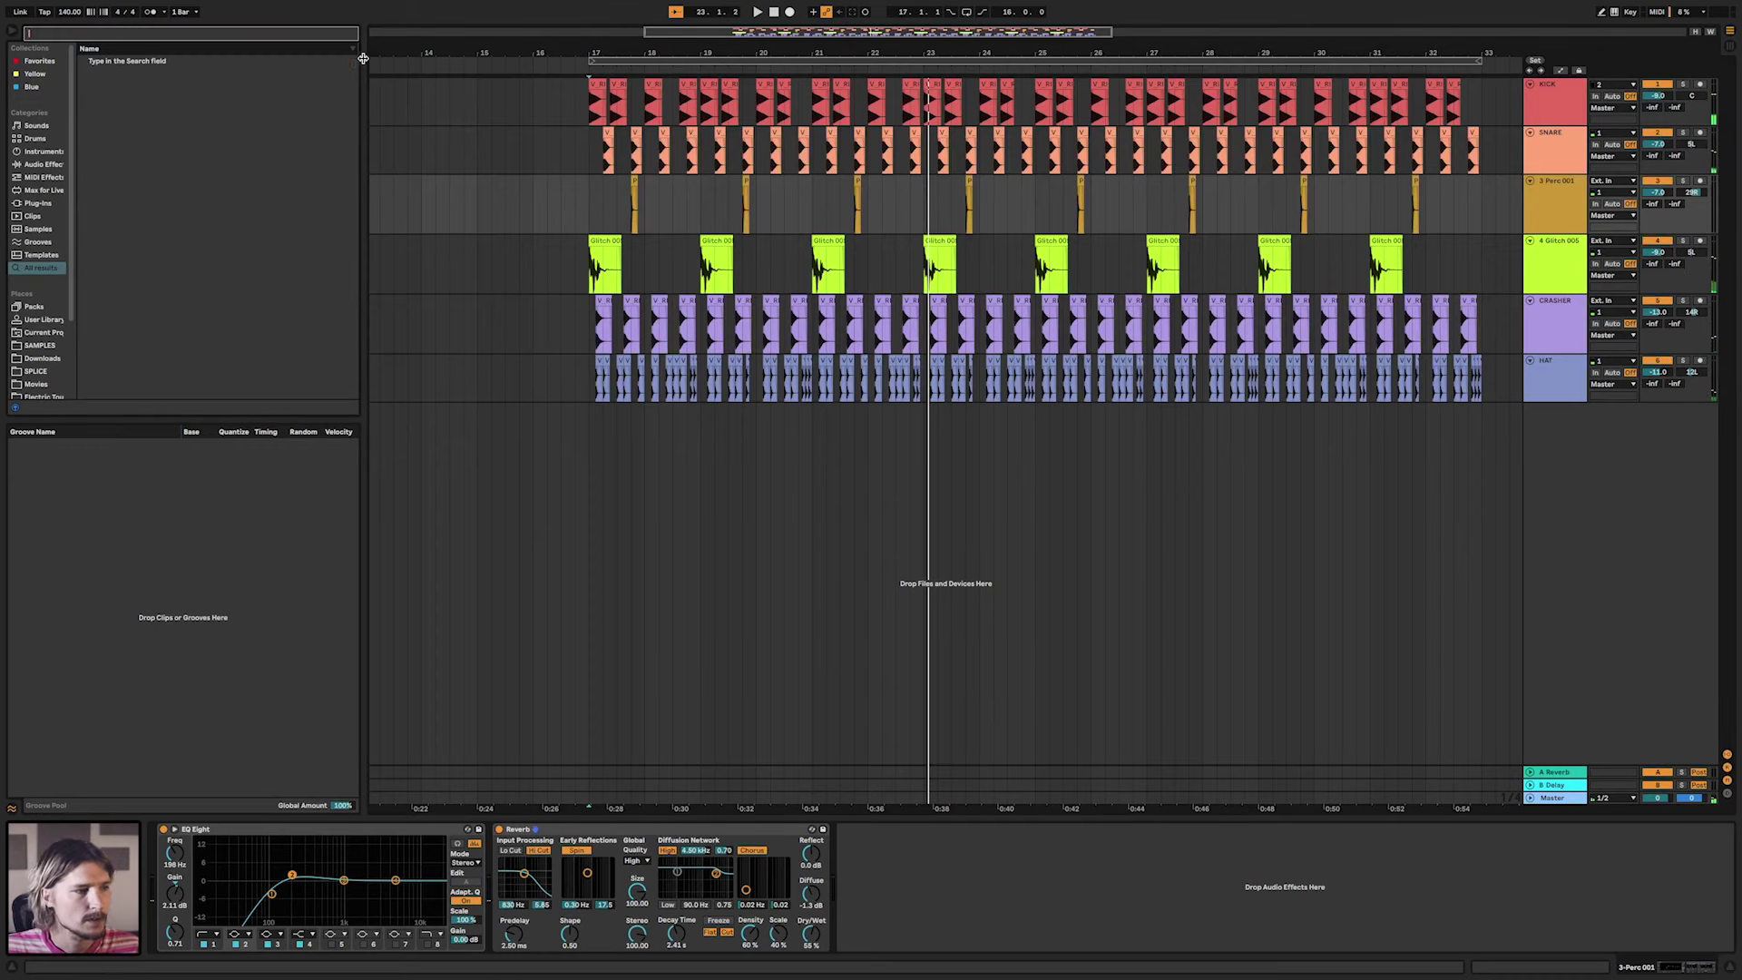
click(55, 322)
click(145, 353)
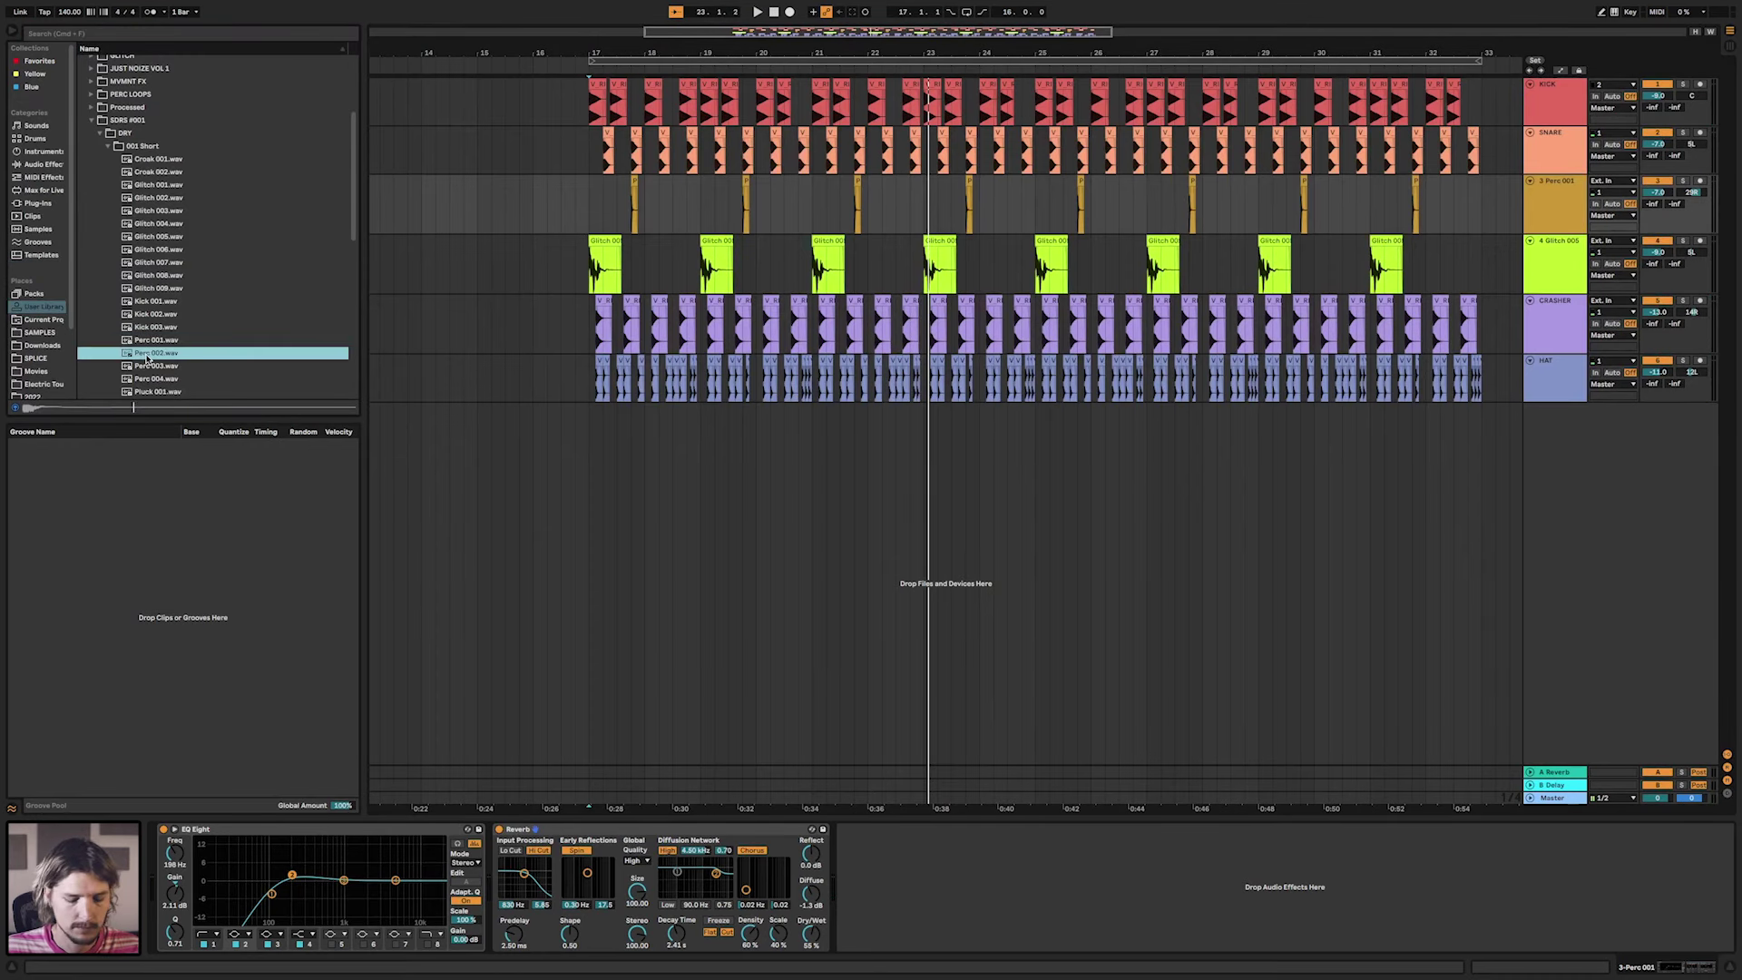
key(Down)
key(Down)
key(Down)
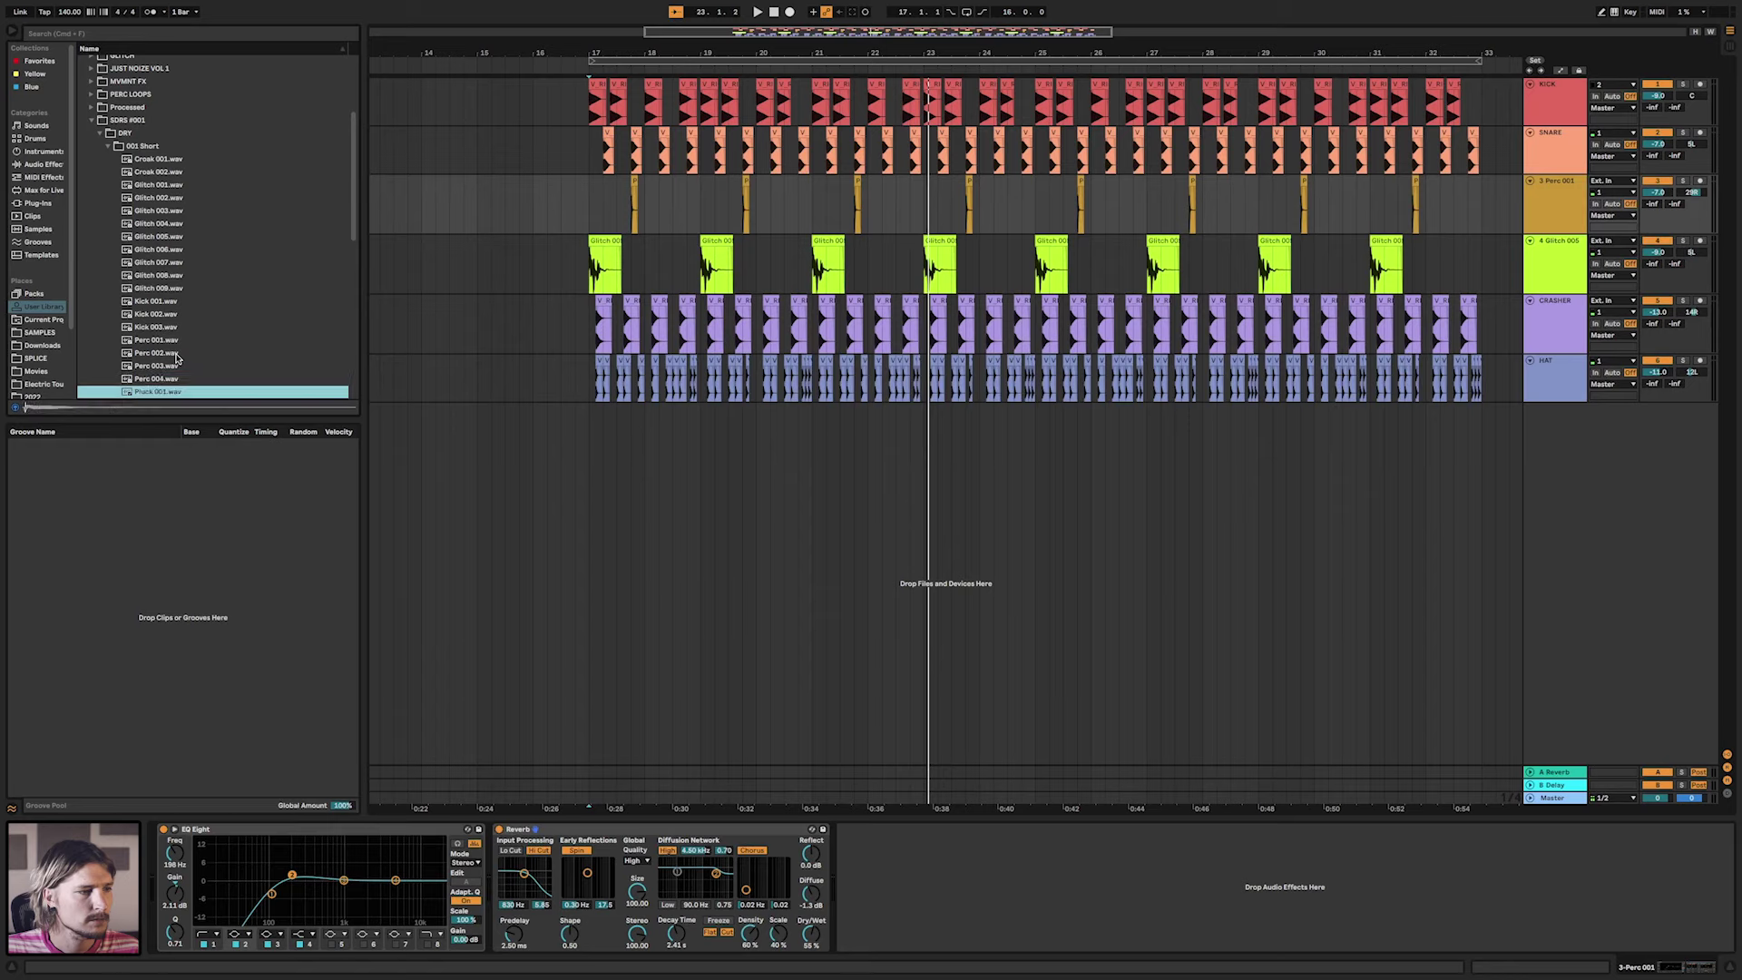
key(Down)
key(Down)
key(Down)
key(Down)
key(Down)
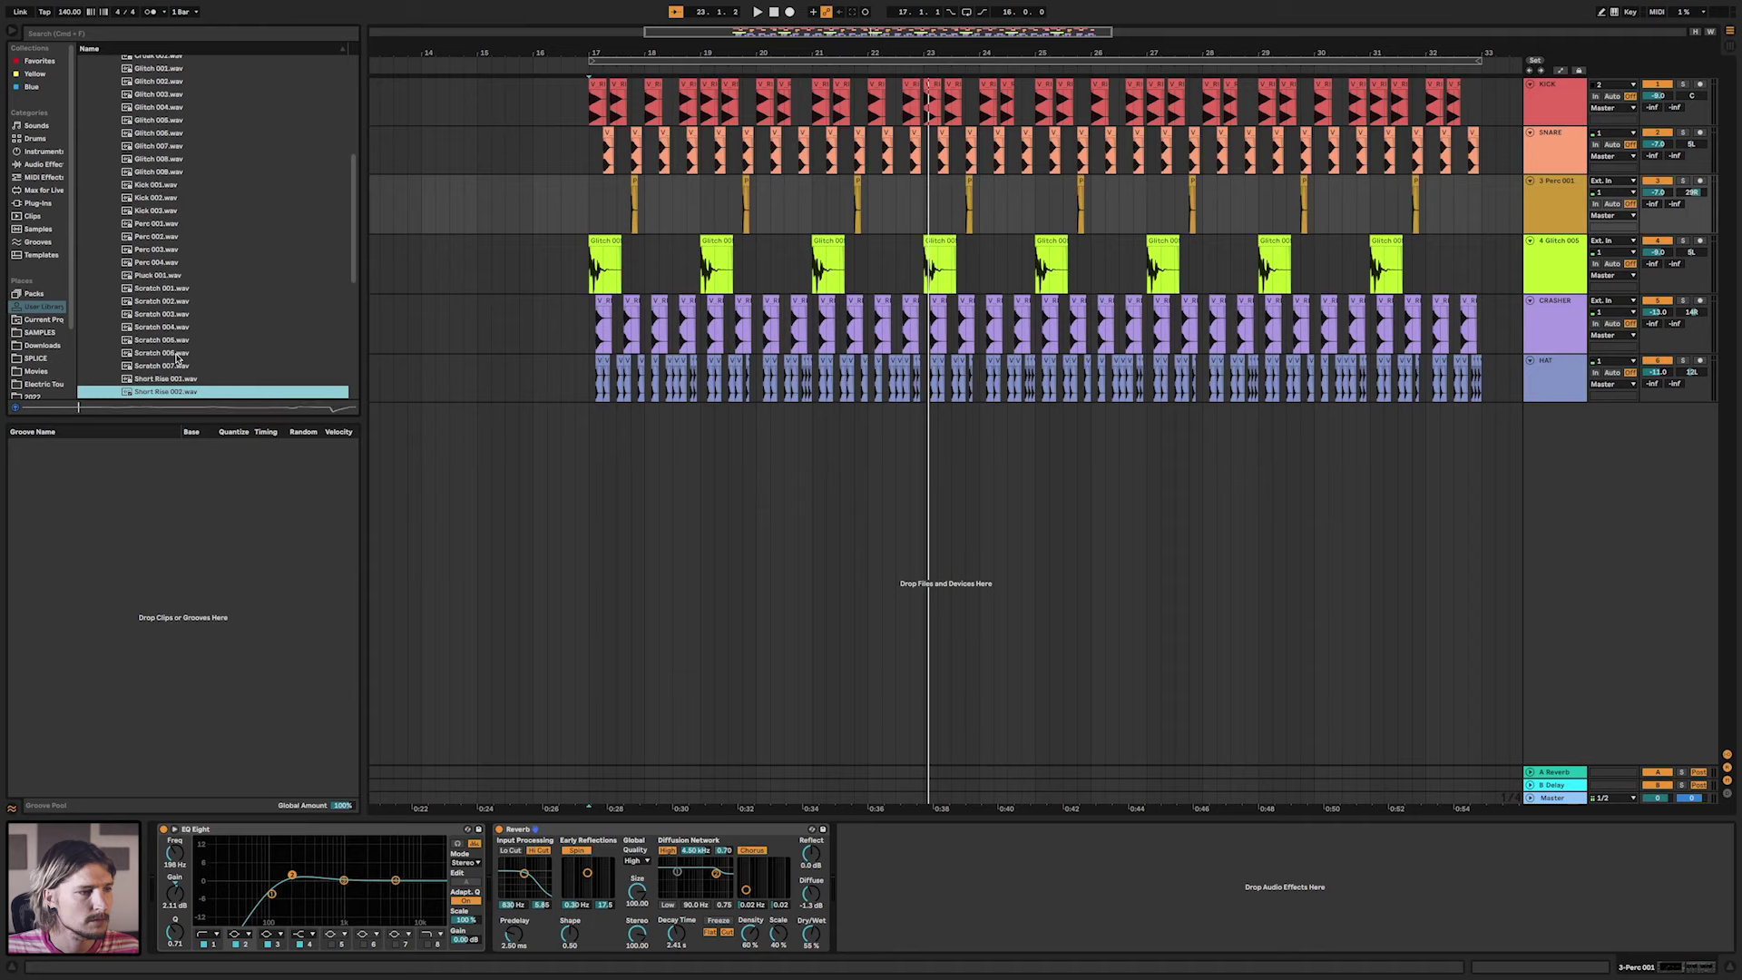
key(Up)
key(Up)
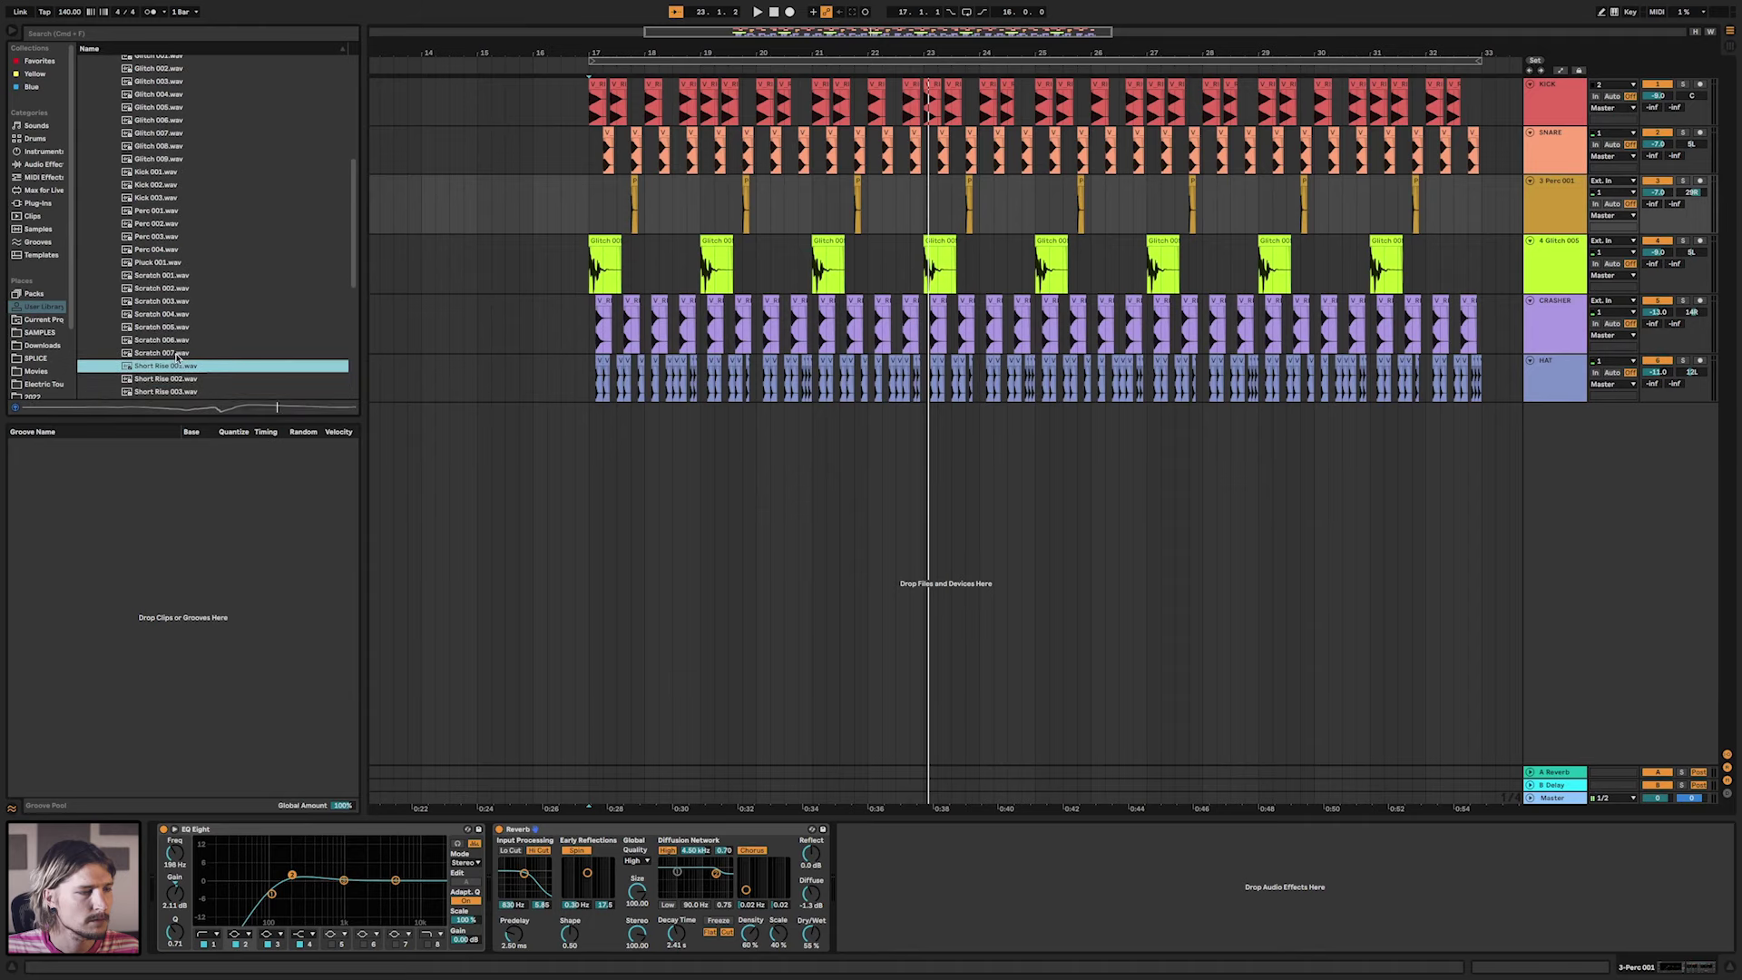
Audition the remaining short rise samples and the spring samples in the user library.
key(Up)
key(Down)
key(Down)
key(Down)
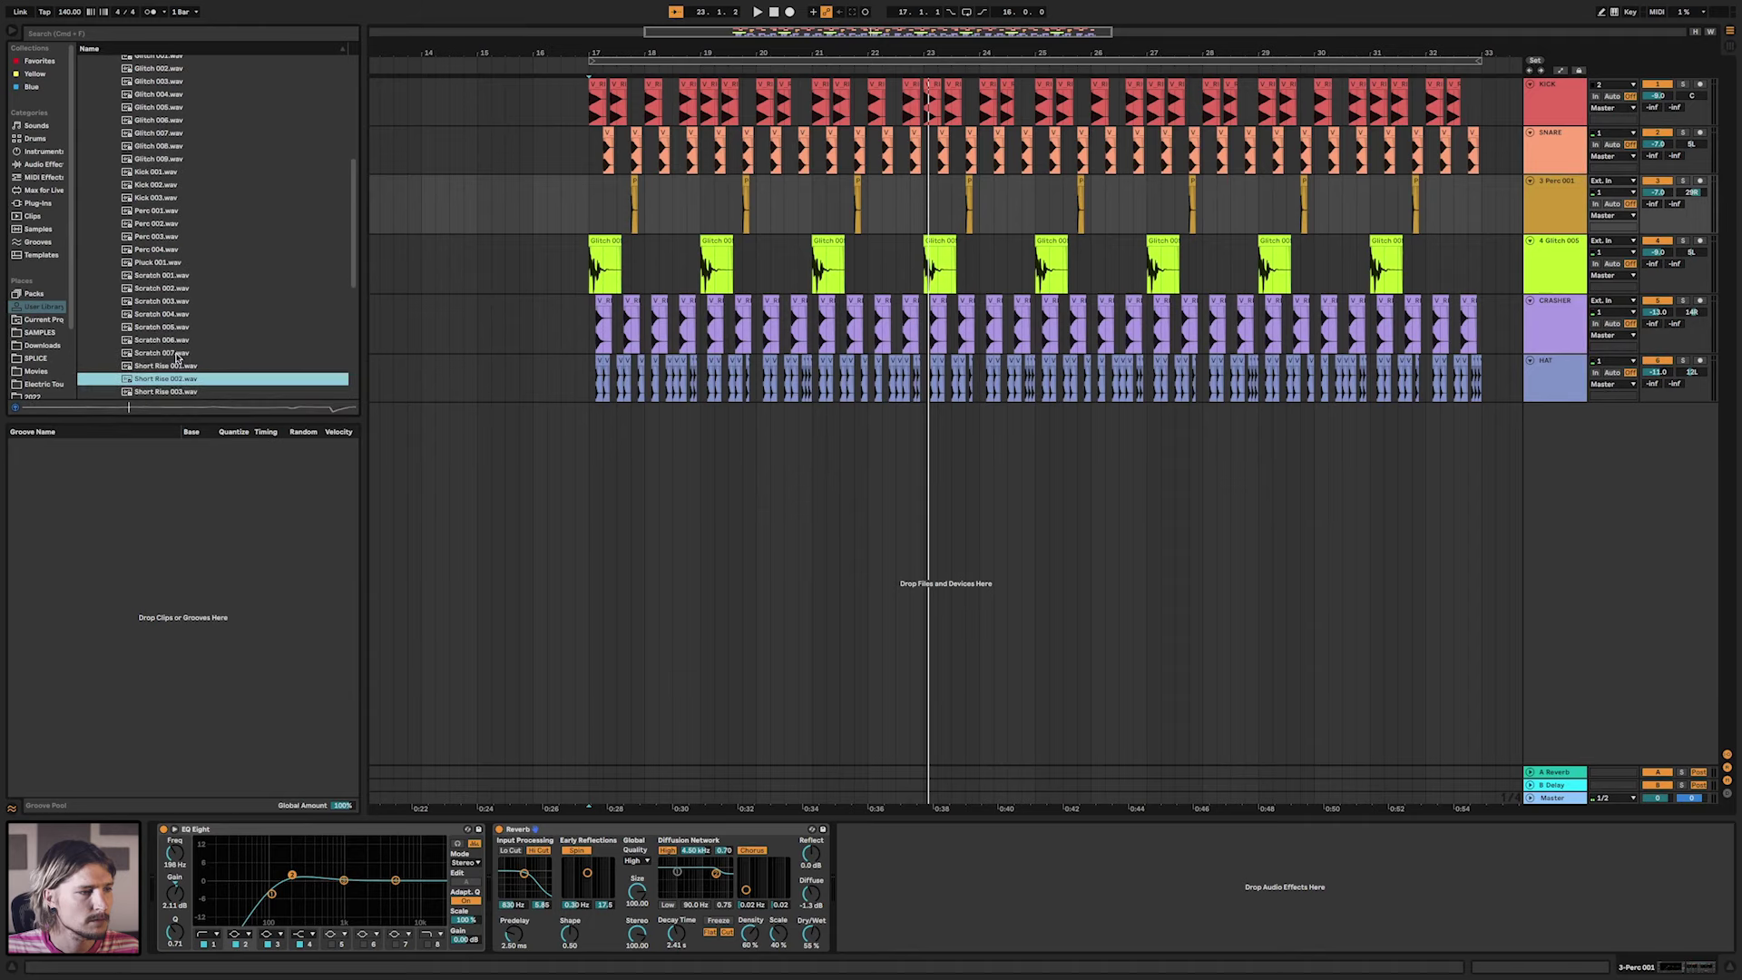
key(Down)
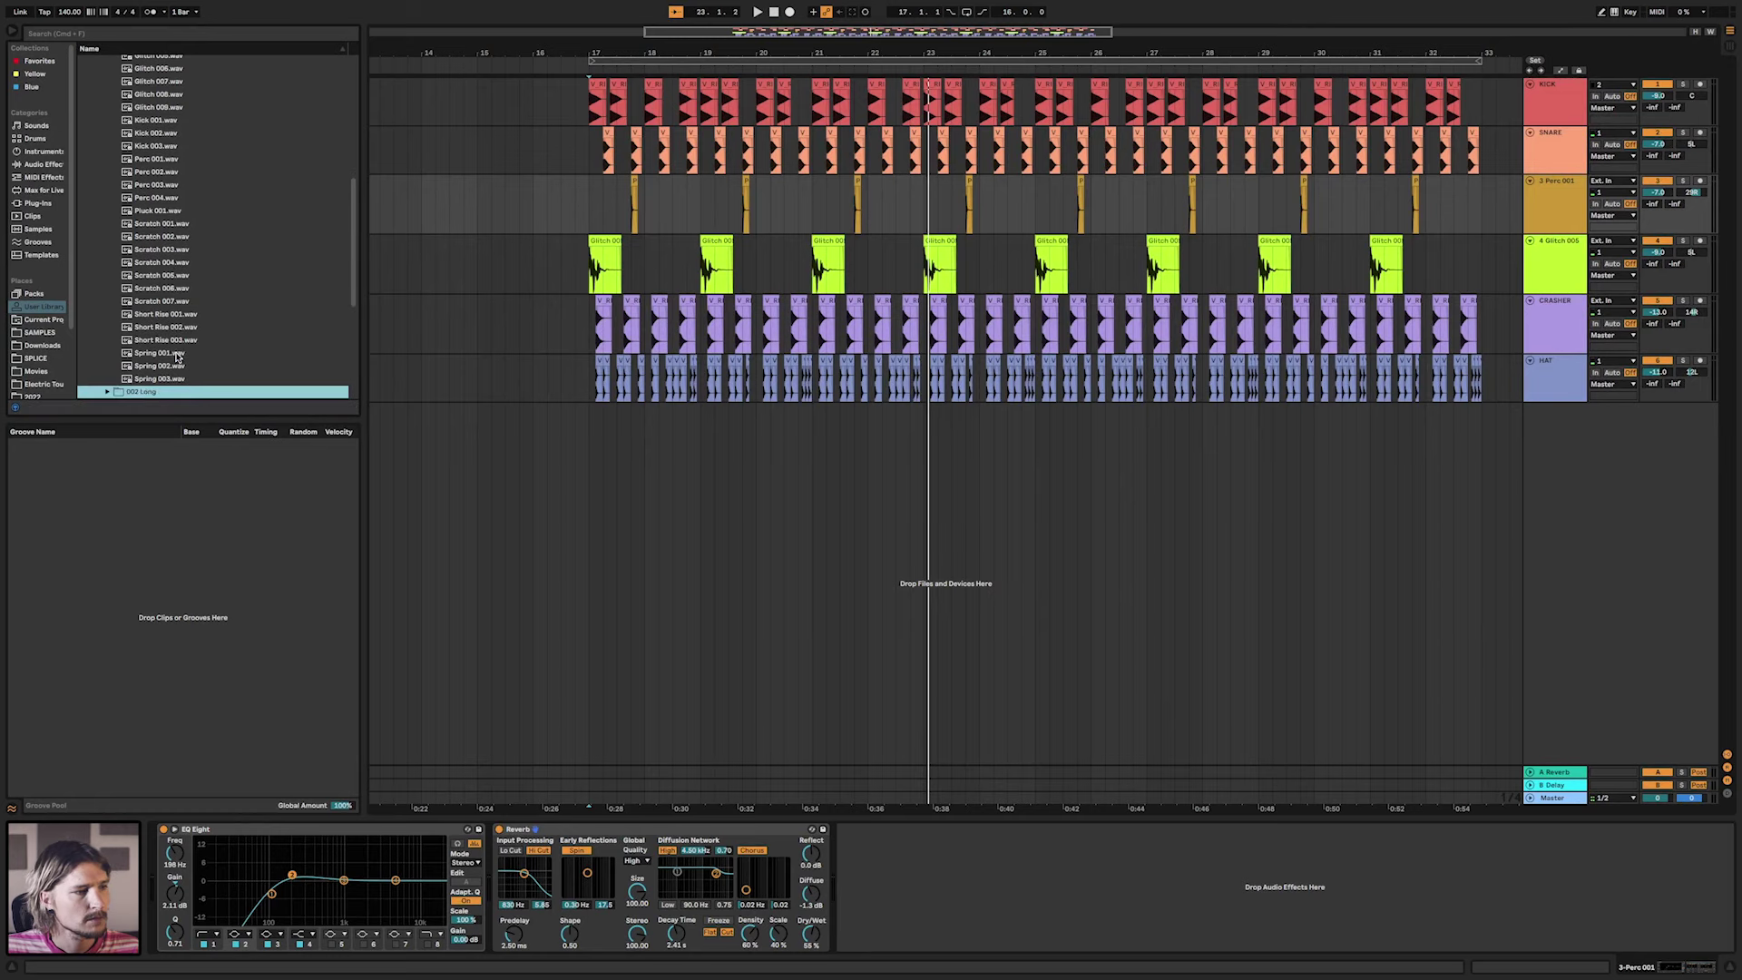
key(Down)
key(Up)
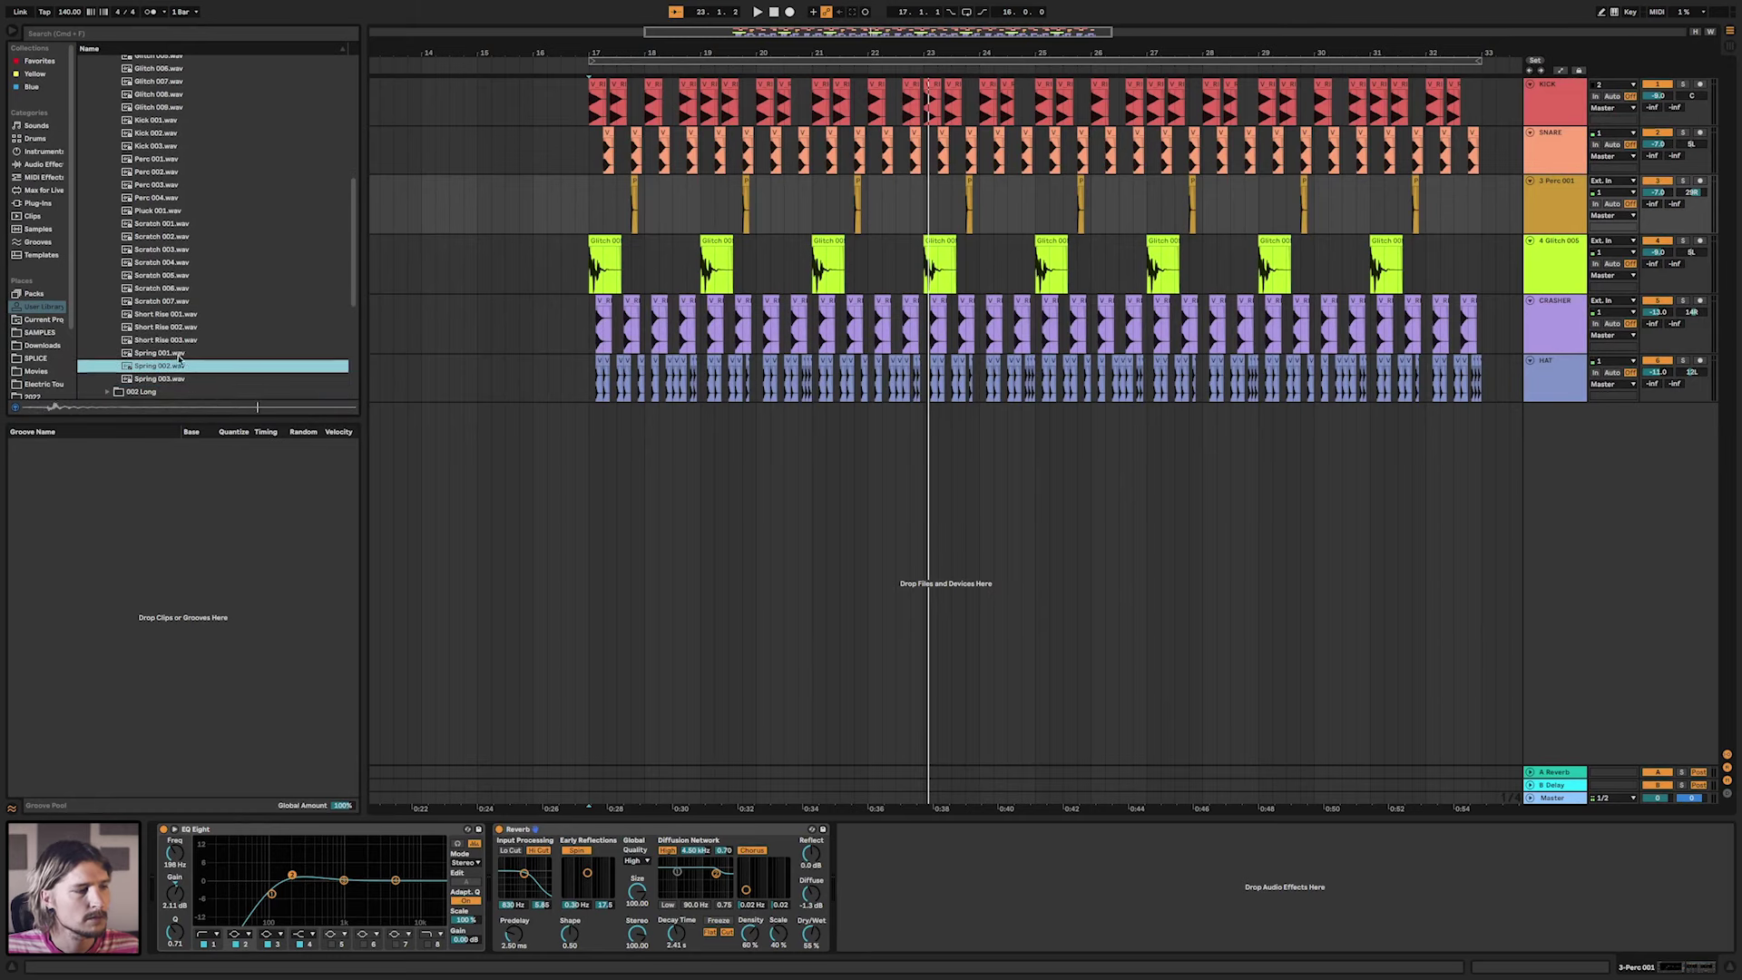
Insert a new audio track below KICK and place the Spring 002 sample on it just before bar 17.
click(1553, 94)
key(super+t)
drag(181, 366, 581, 170)
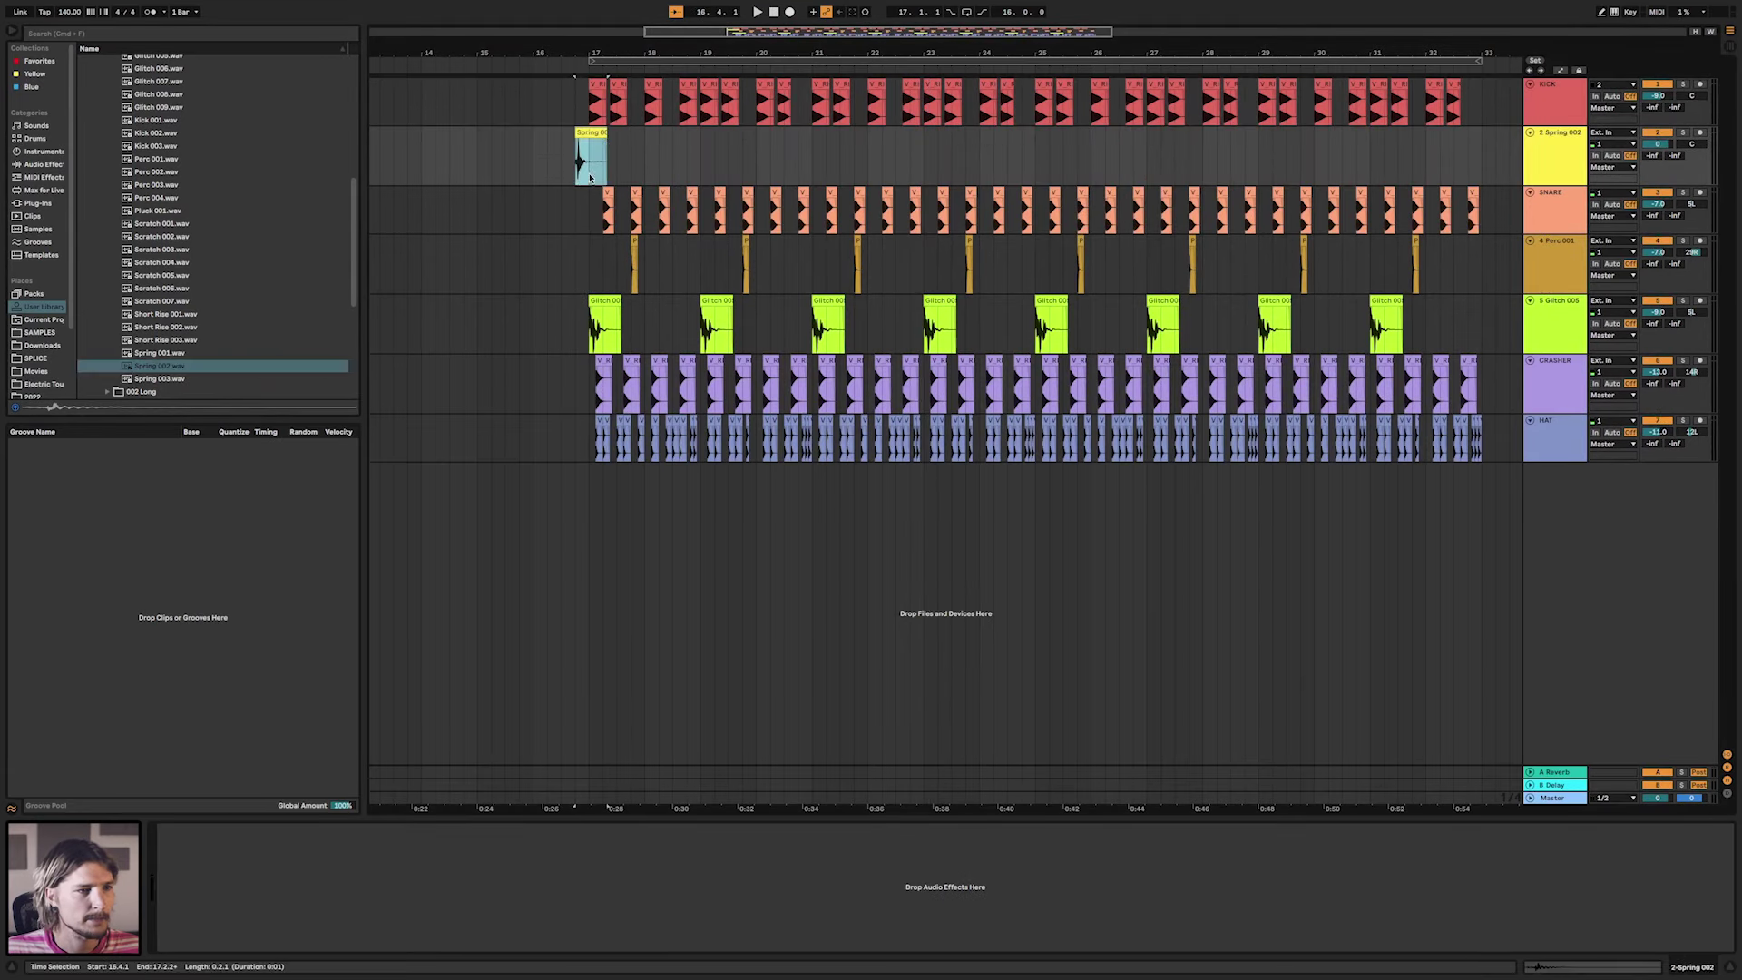
Trim the Spring 002 clip to its transient and the kick's length, aligned with bar 17, and give it a long fade-out.
scroll(590, 172, up, 5)
scroll(952, 202, right, 5)
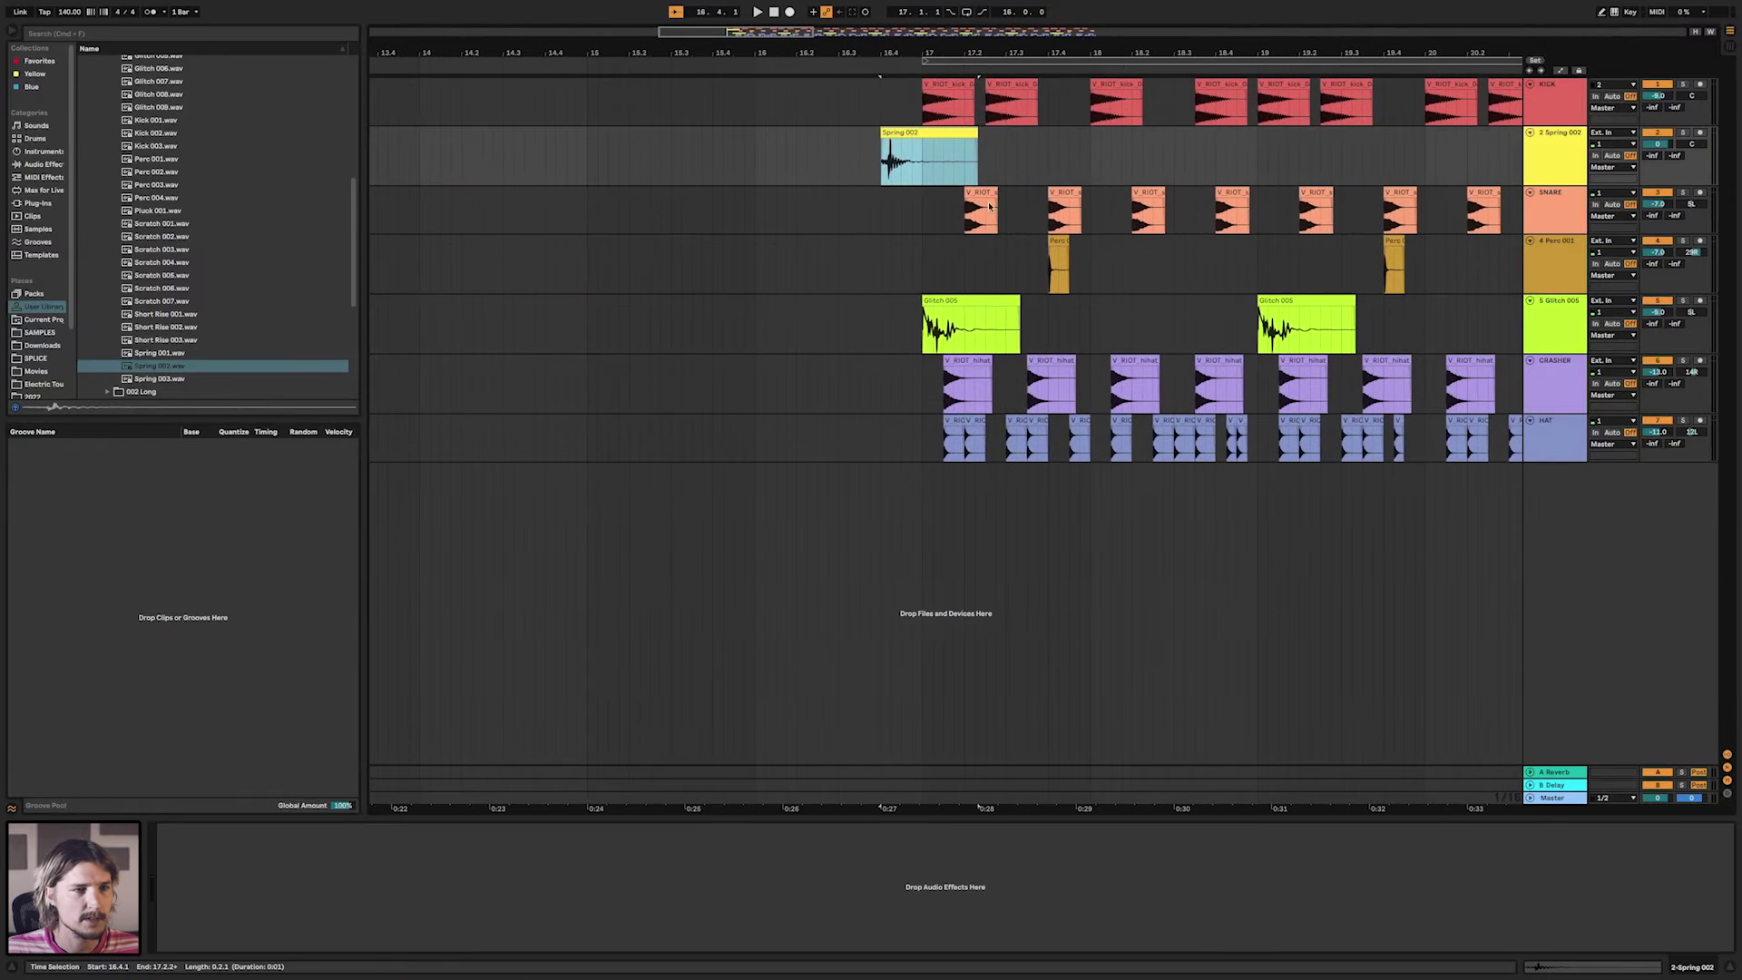
scroll(913, 195, up, 8)
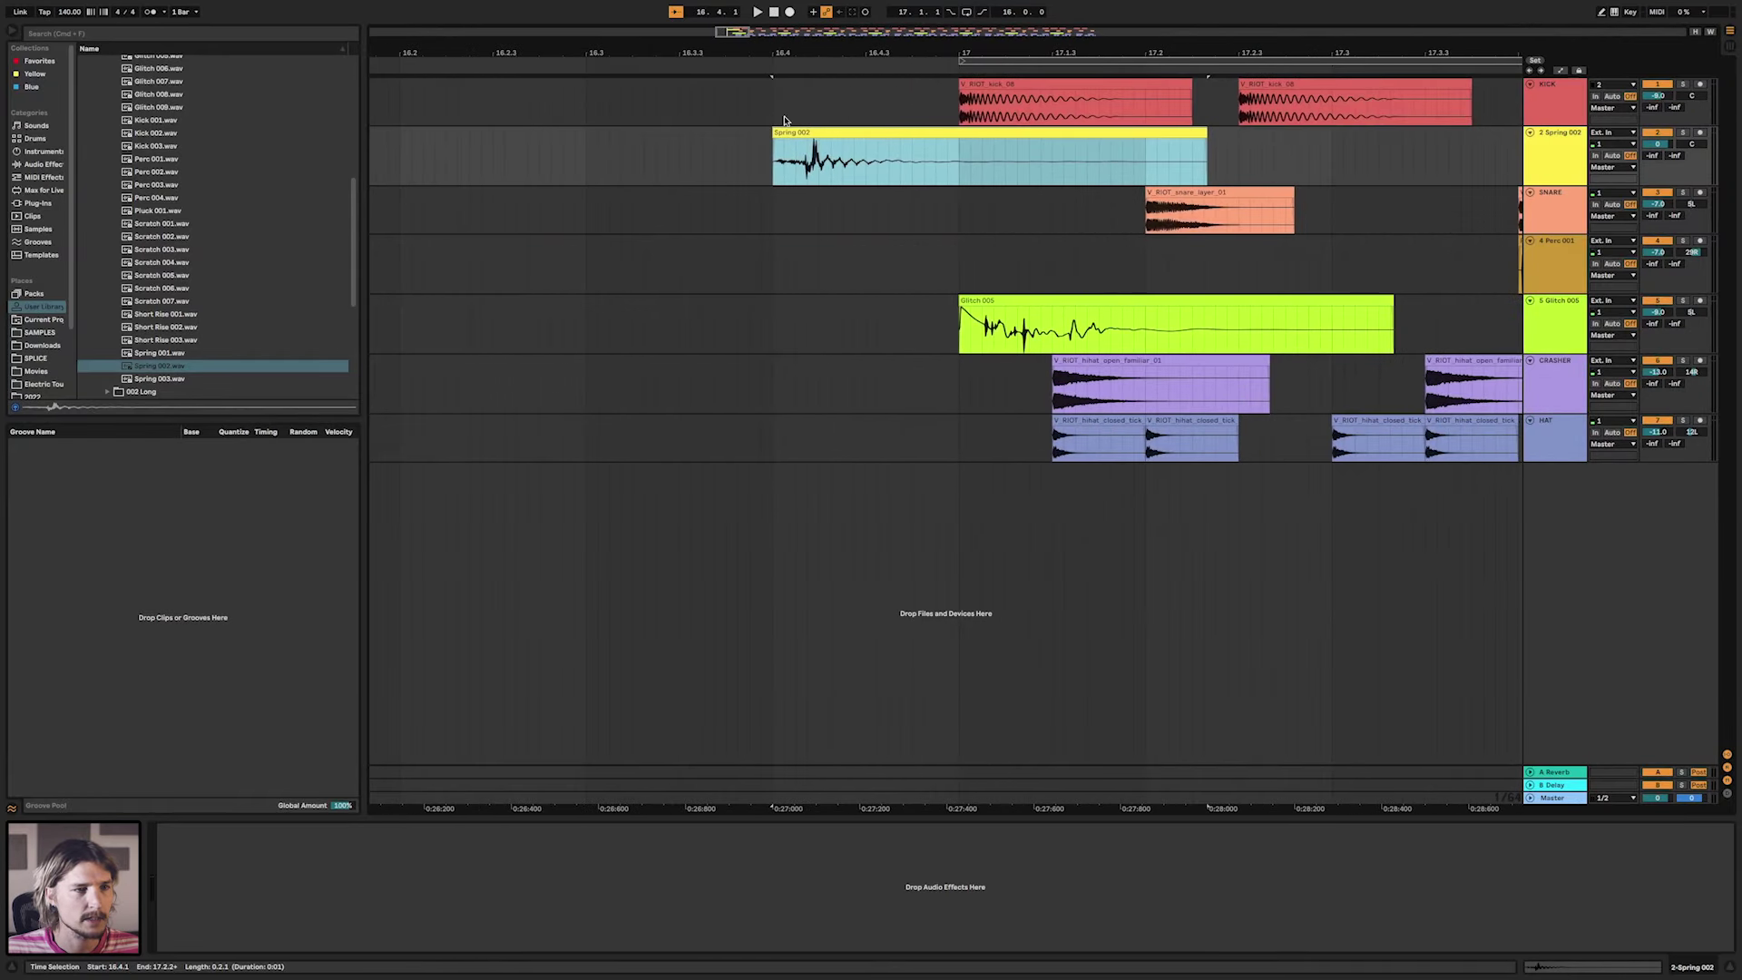
drag(823, 134, 976, 135)
drag(928, 133, 959, 133)
drag(1360, 133, 1191, 134)
drag(1190, 141, 962, 151)
Copy the faded Spring 002 clip onto the second kick of bar 17 and play the result.
drag(1239, 154, 959, 154)
key(super+d)
click(946, 132)
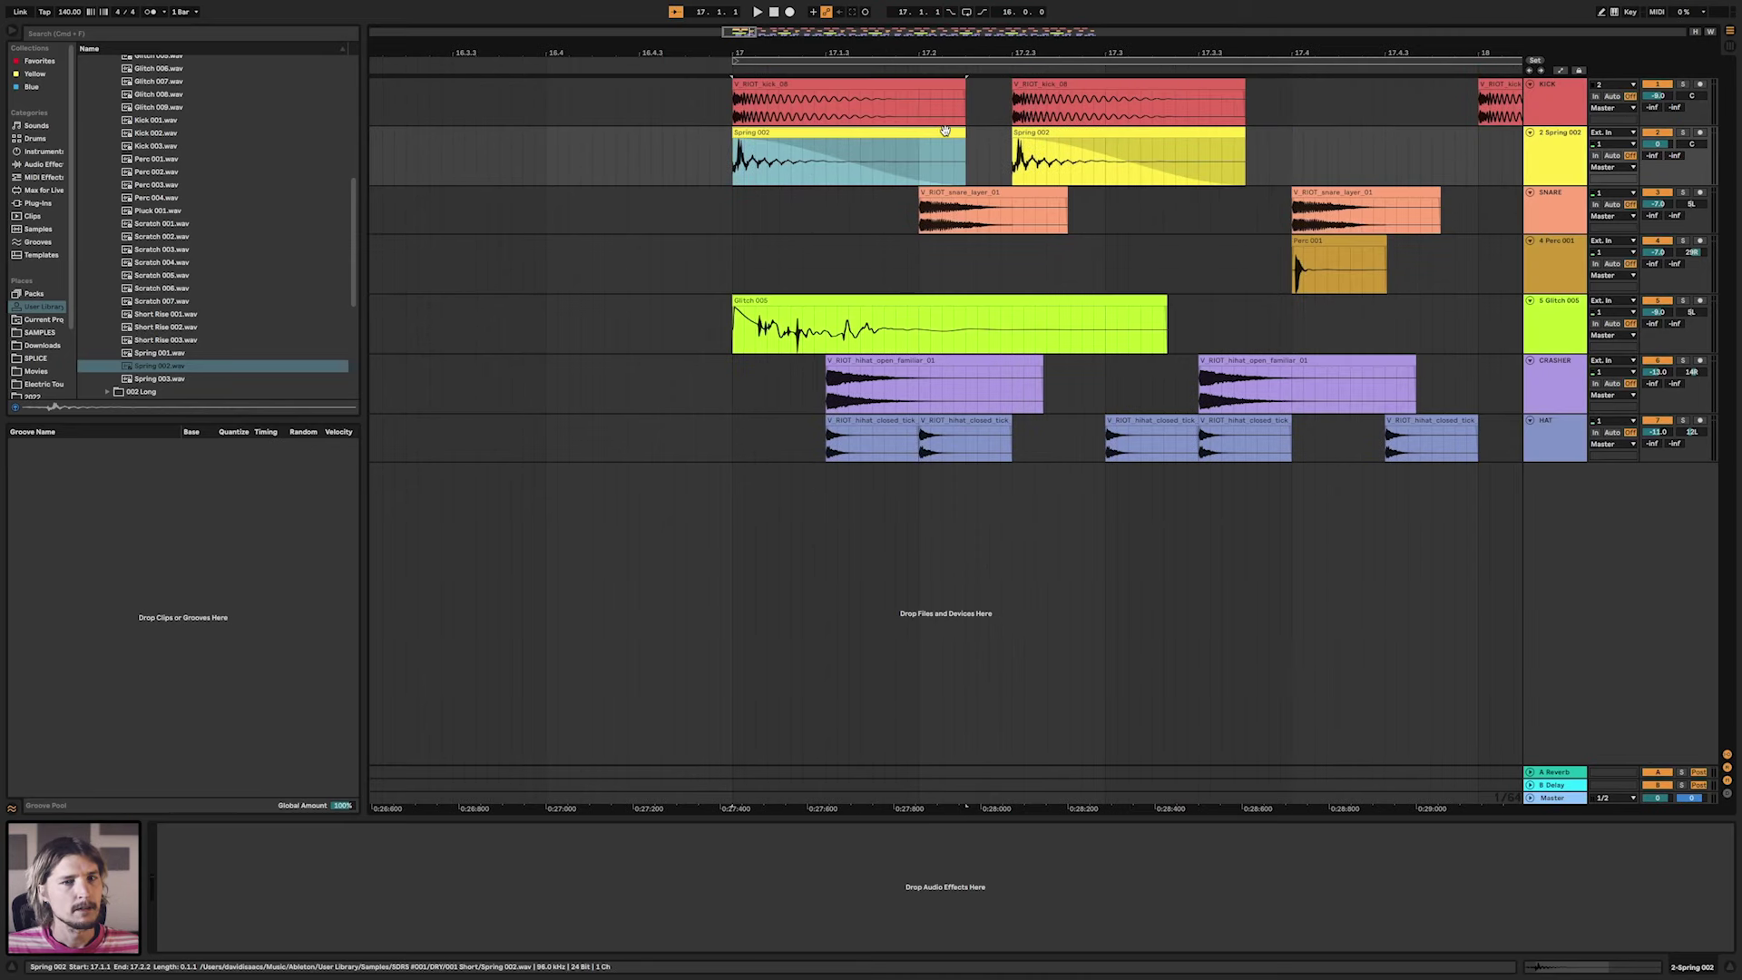
key(space)
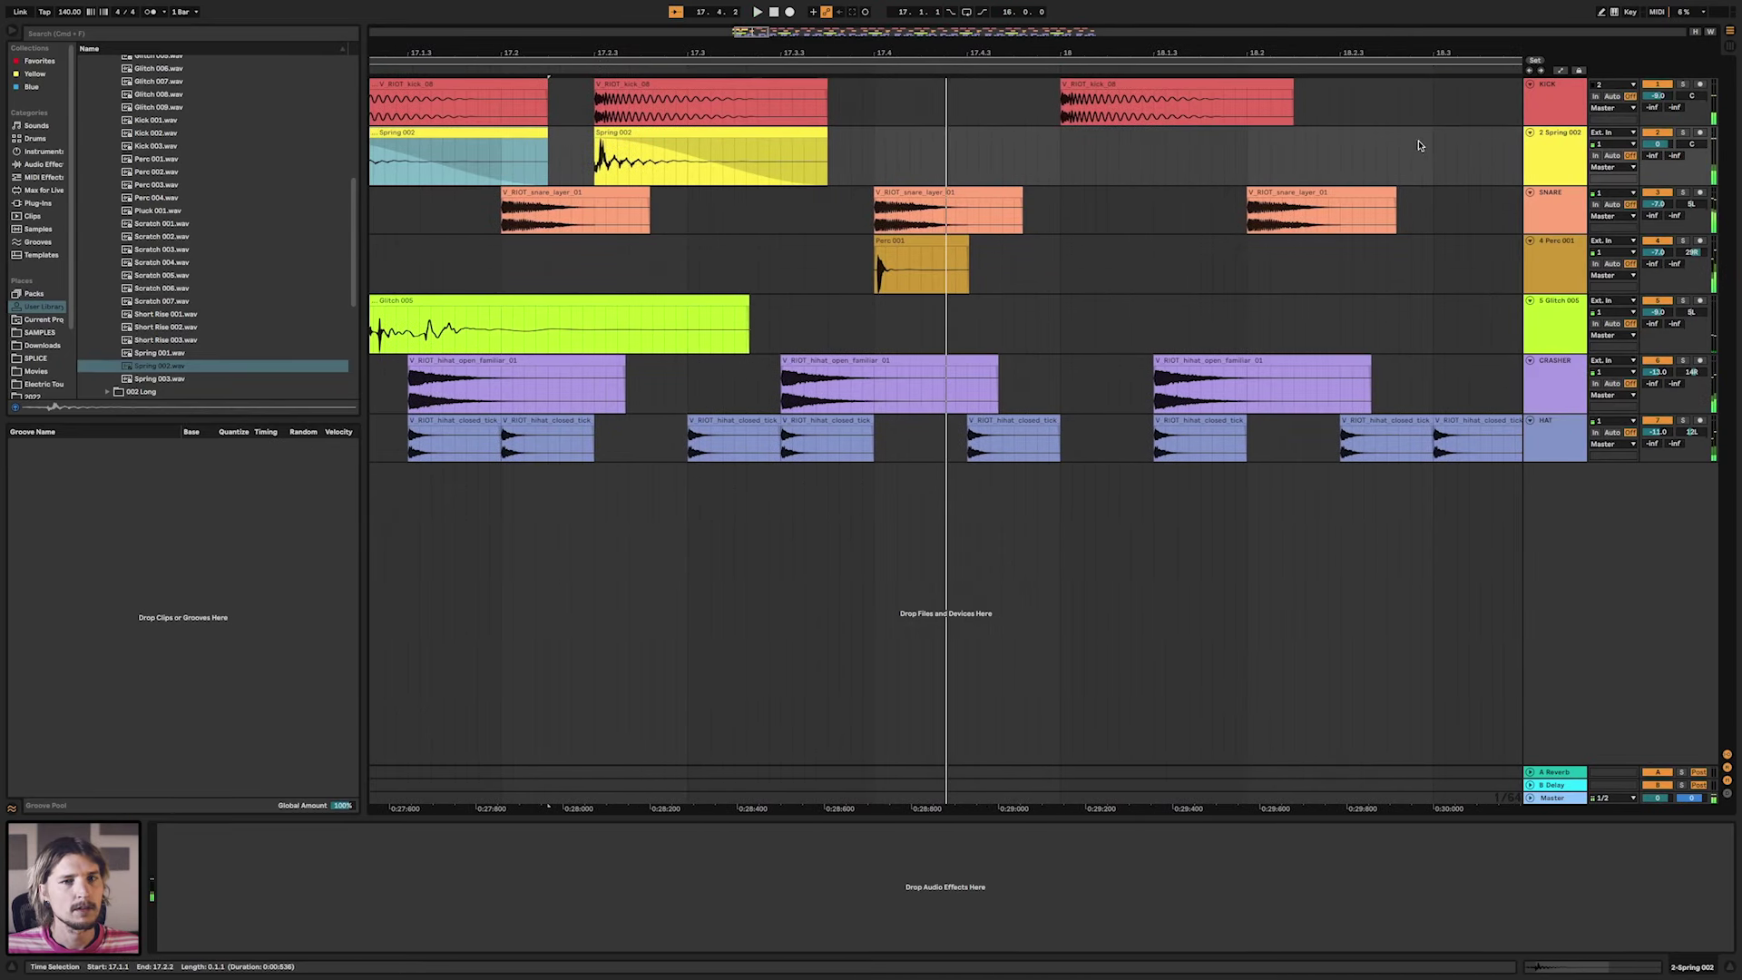
Solo the KICK and Spring 002 tracks together and add EQ Eight to the Spring 002 track.
click(1555, 140)
shift+click(1554, 83)
scroll(697, 176, left, 5)
key(super+f)
text(eq)
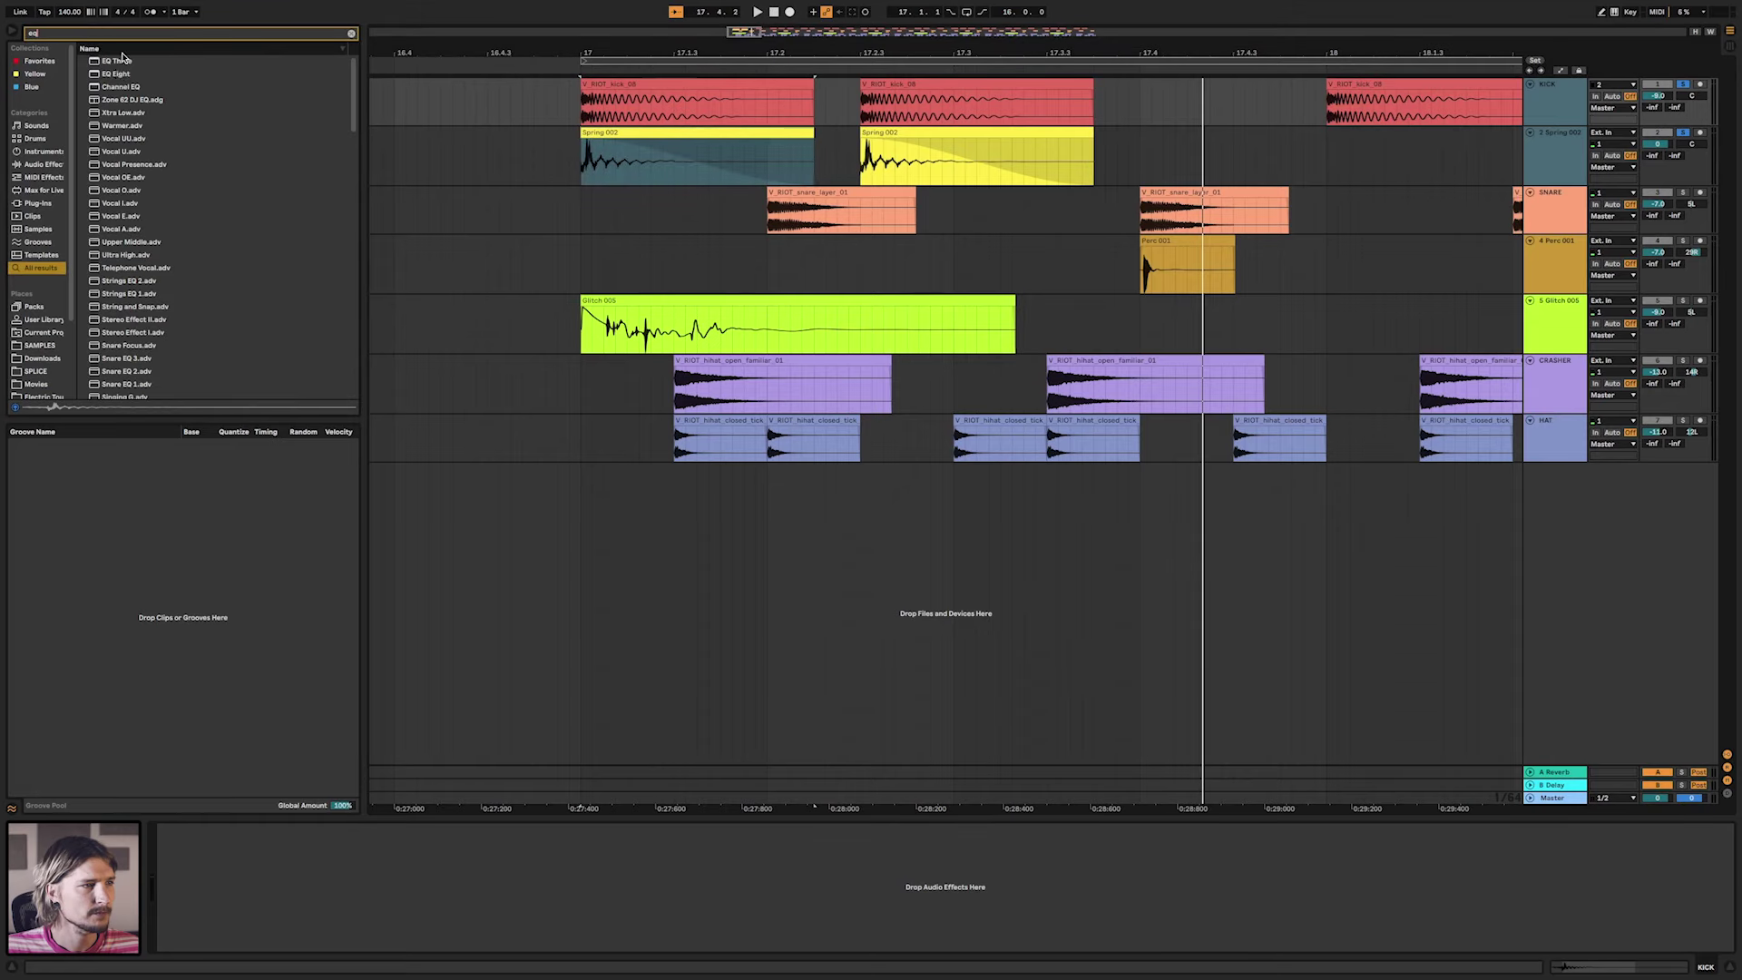
drag(117, 74, 581, 163)
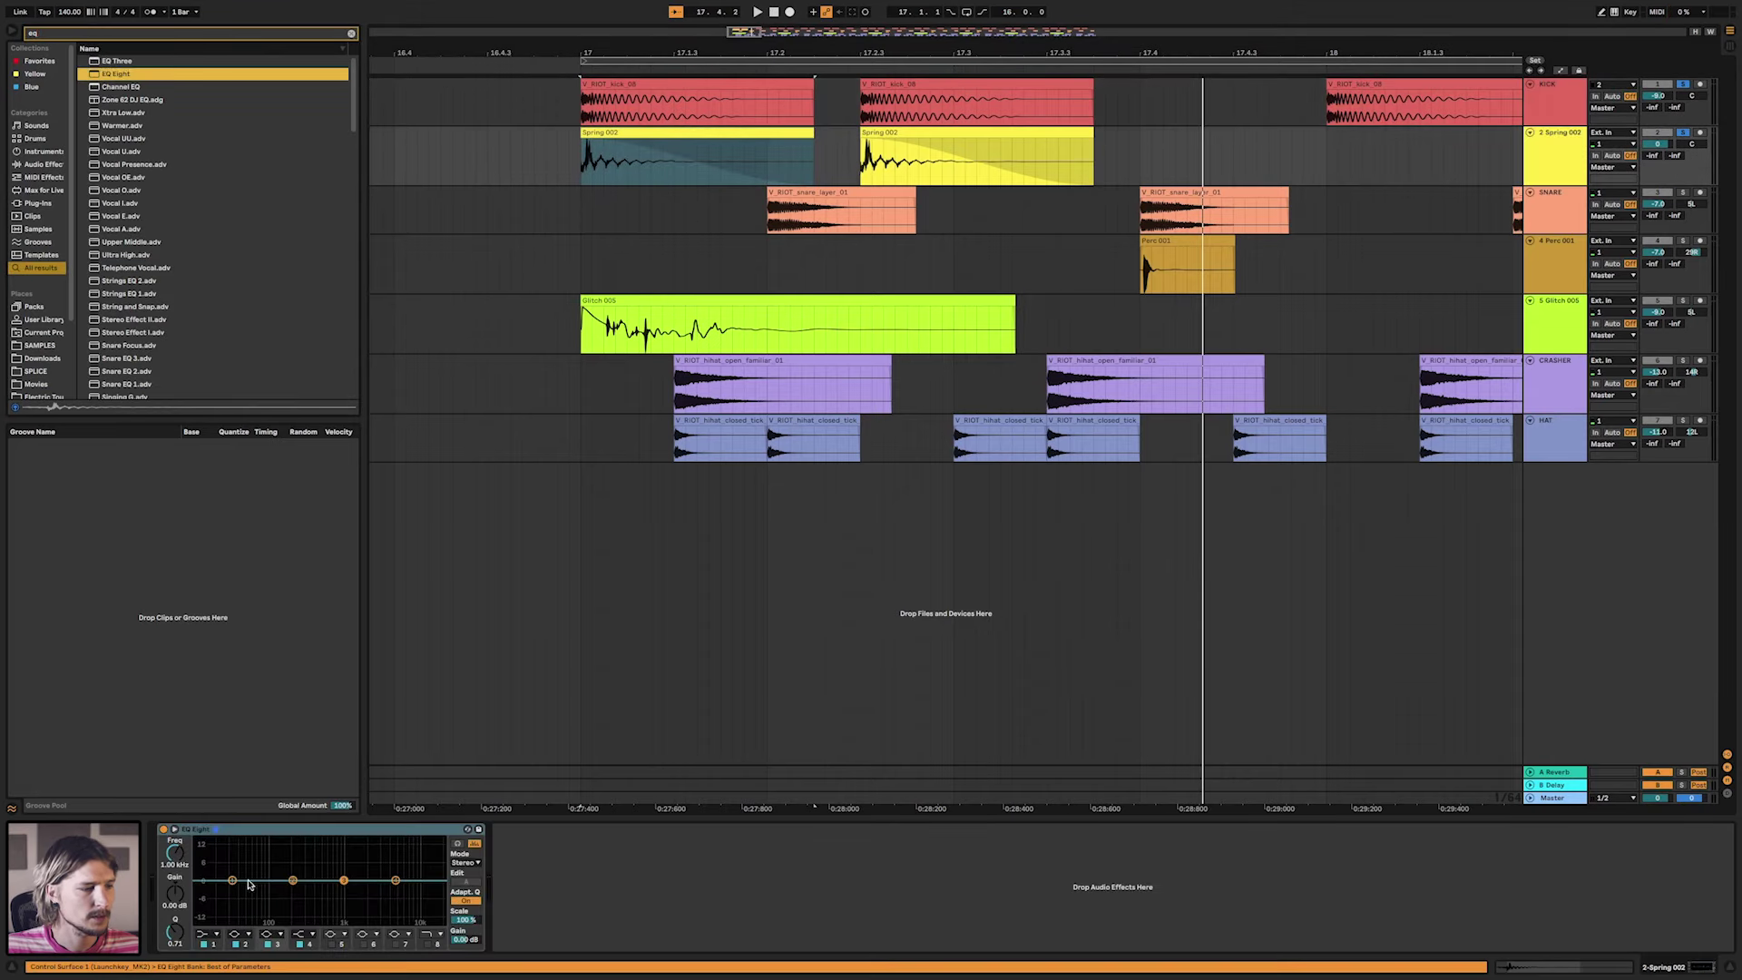
Set band 1 of the spring's EQ Eight to a low cut at 128 Hz and play the soloed tracks.
click(204, 935)
click(204, 866)
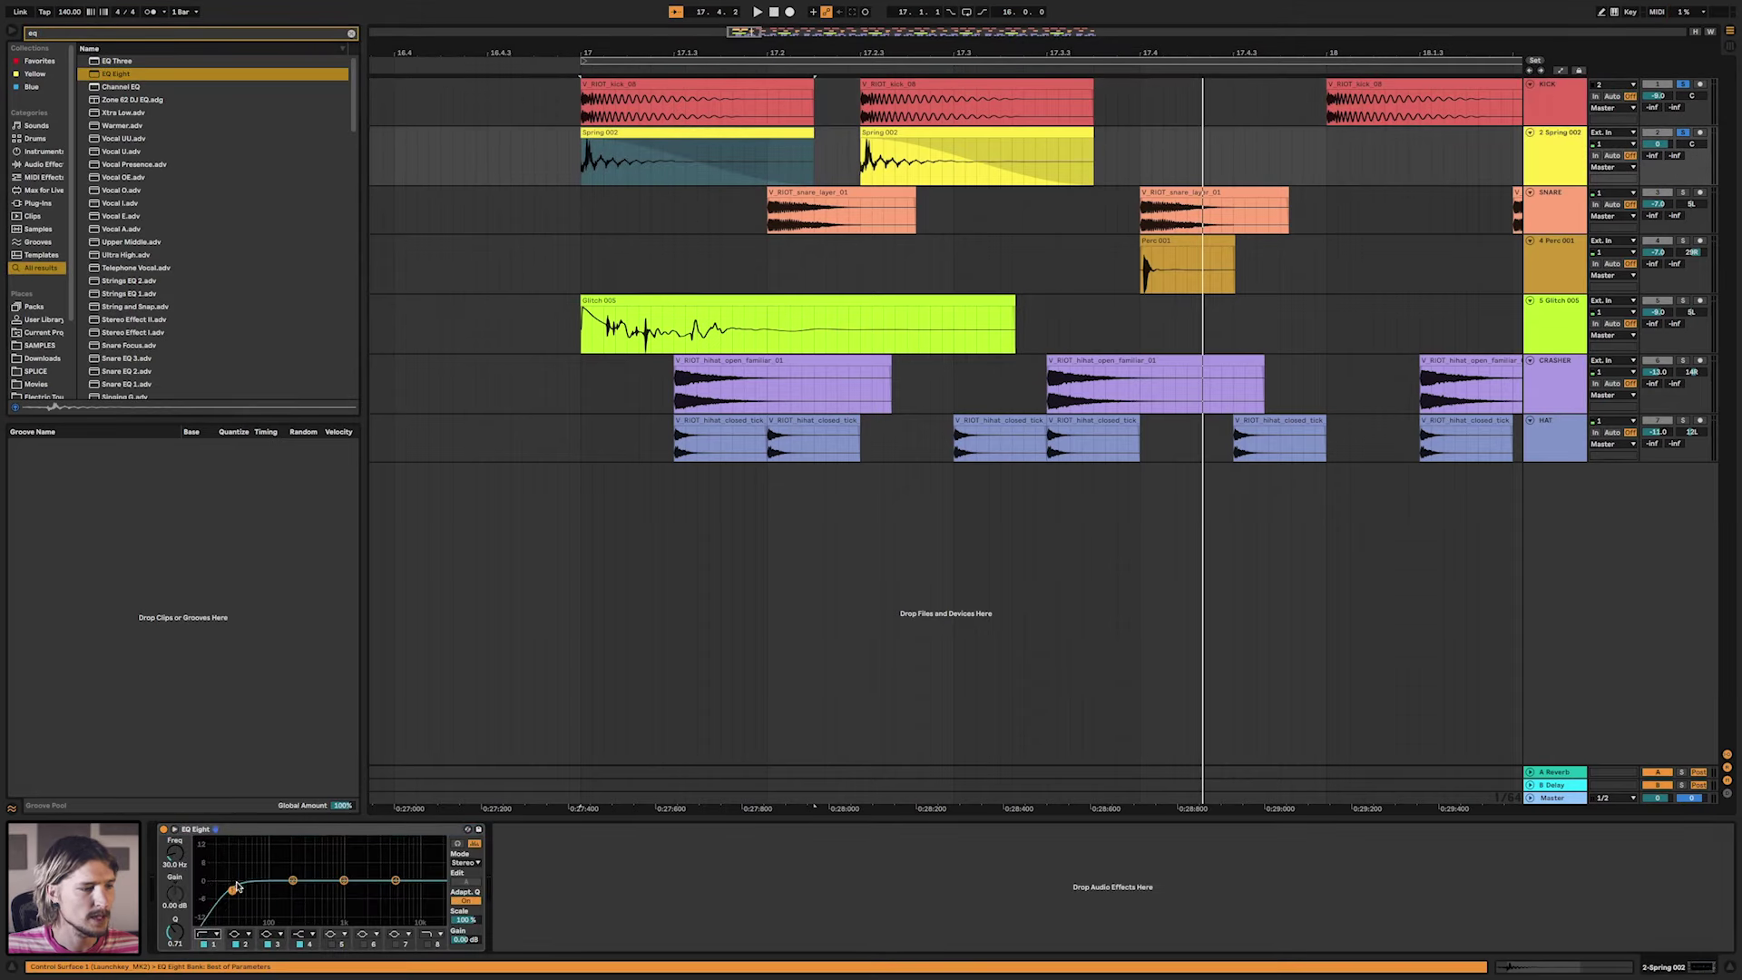
drag(232, 880, 278, 896)
key(space)
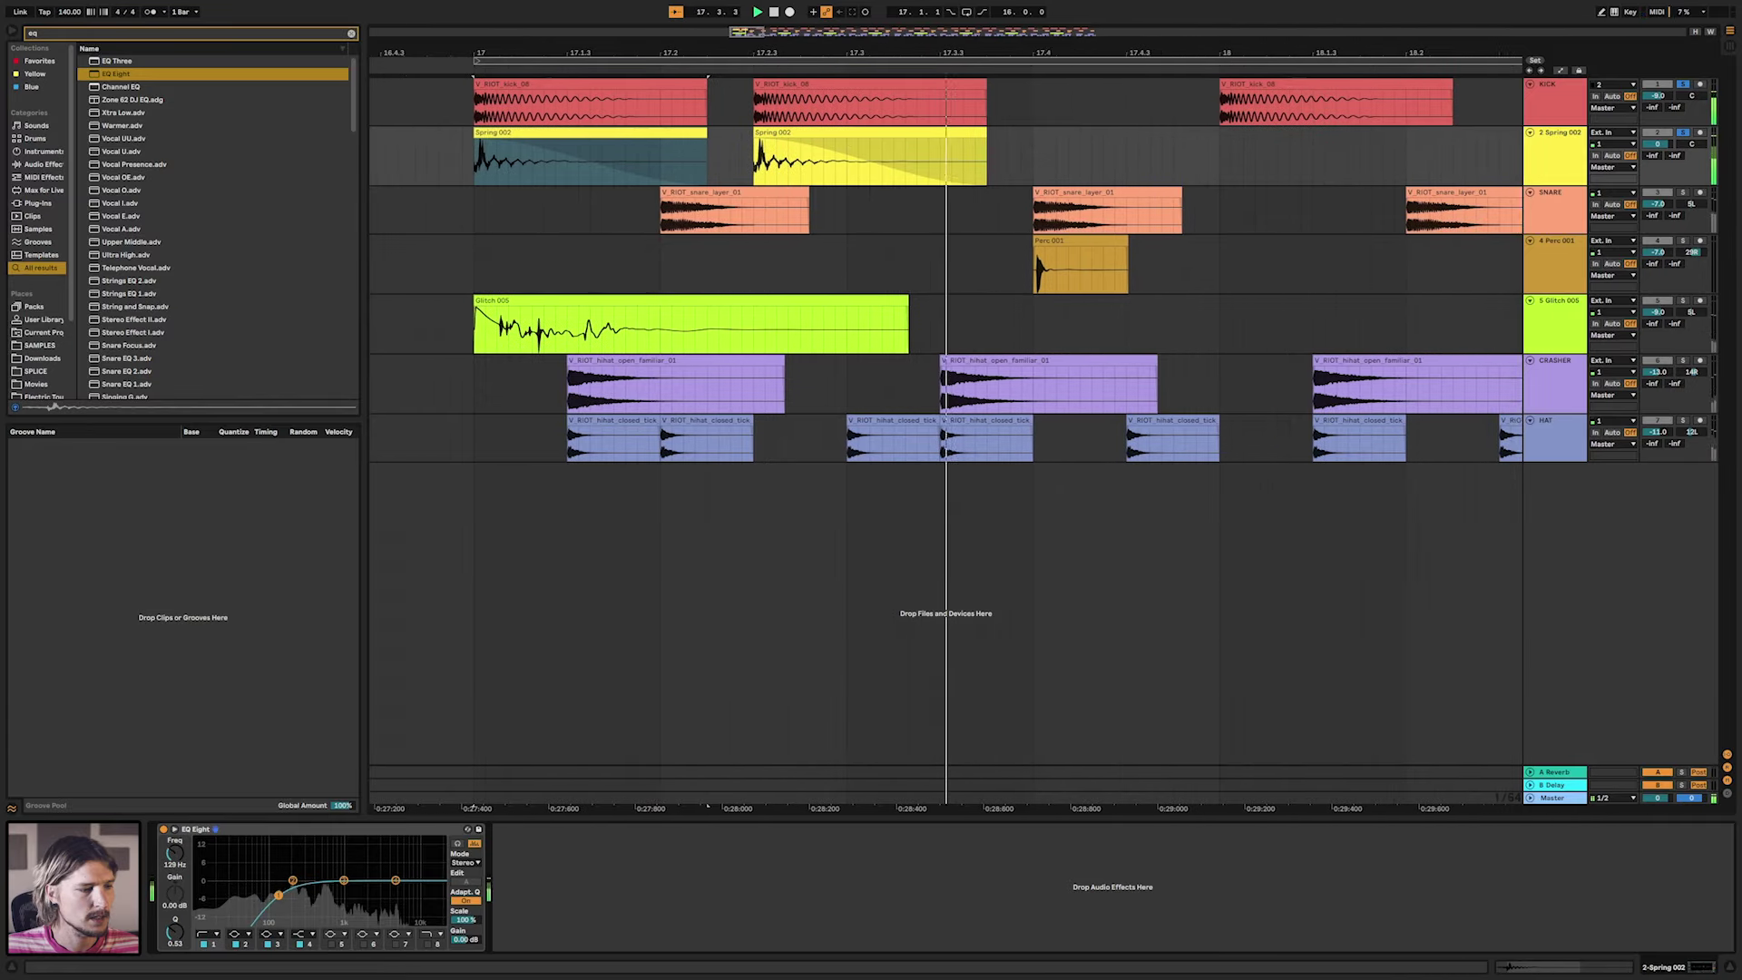
Shape the spring's EQ with a narrow midrange boost on band 2 and a 5.32 dB boost at 4.84 kHz on band 3.
mouse_move(298, 870)
mouse_down()
mouse_move(322, 869)
mouse_move(281, 898)
mouse_up()
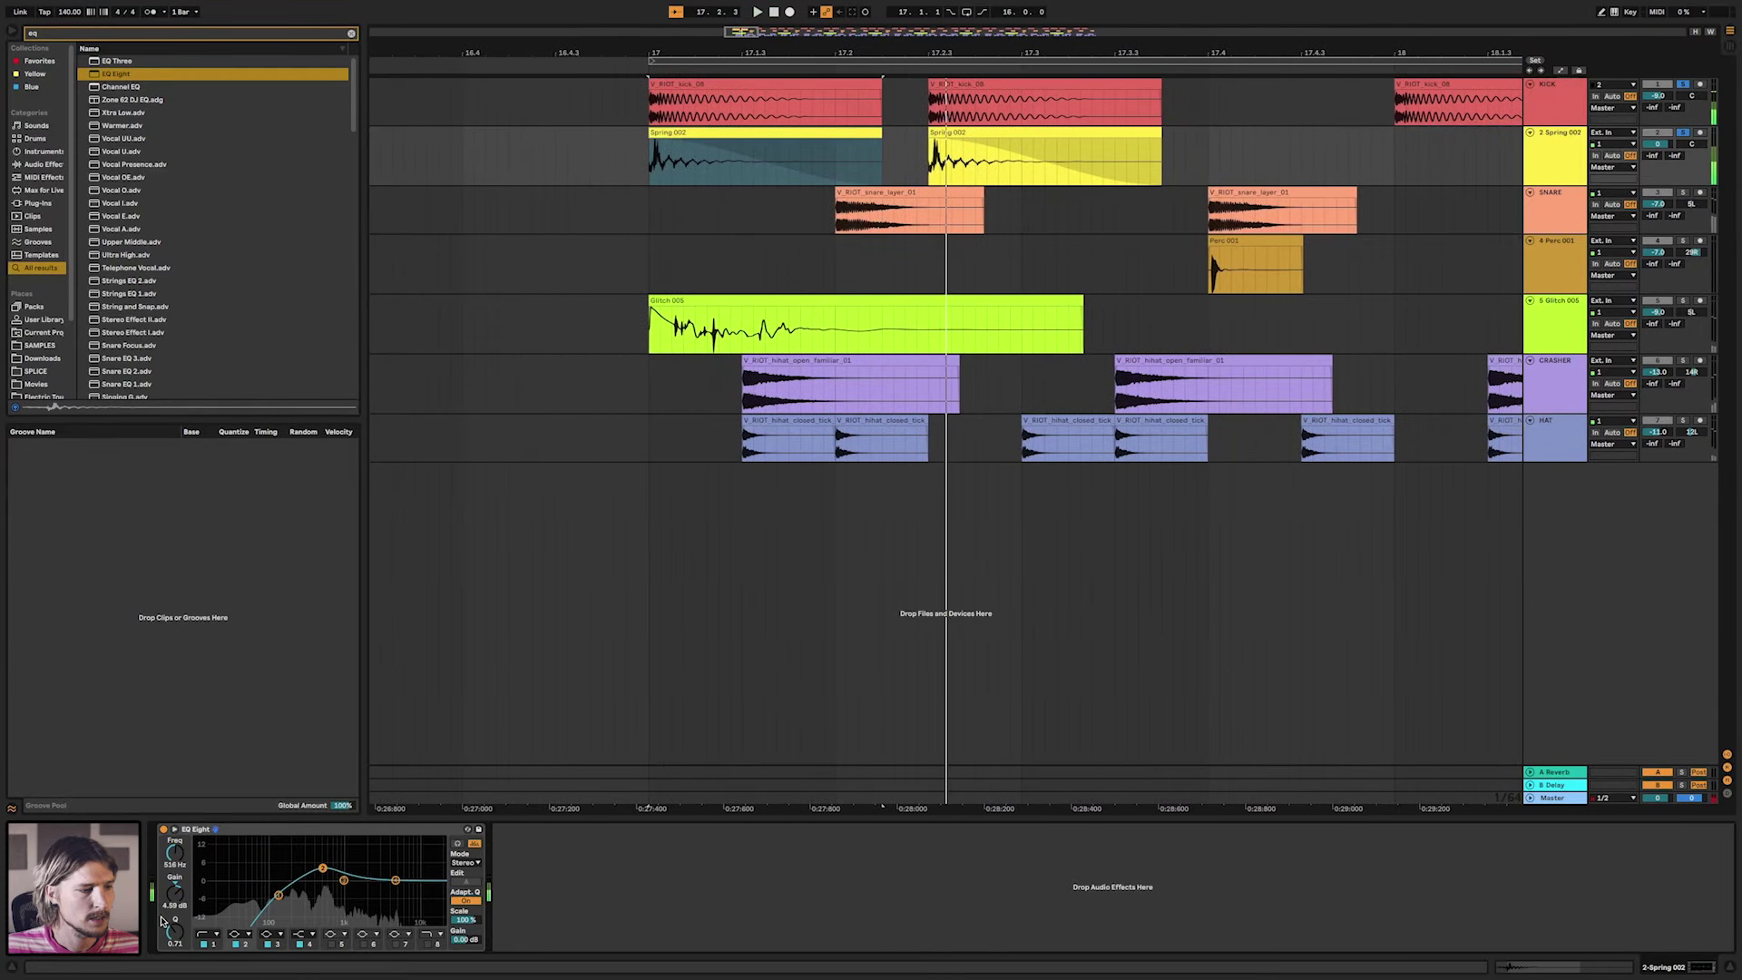
drag(322, 869, 375, 876)
right_click(356, 828)
click(392, 895)
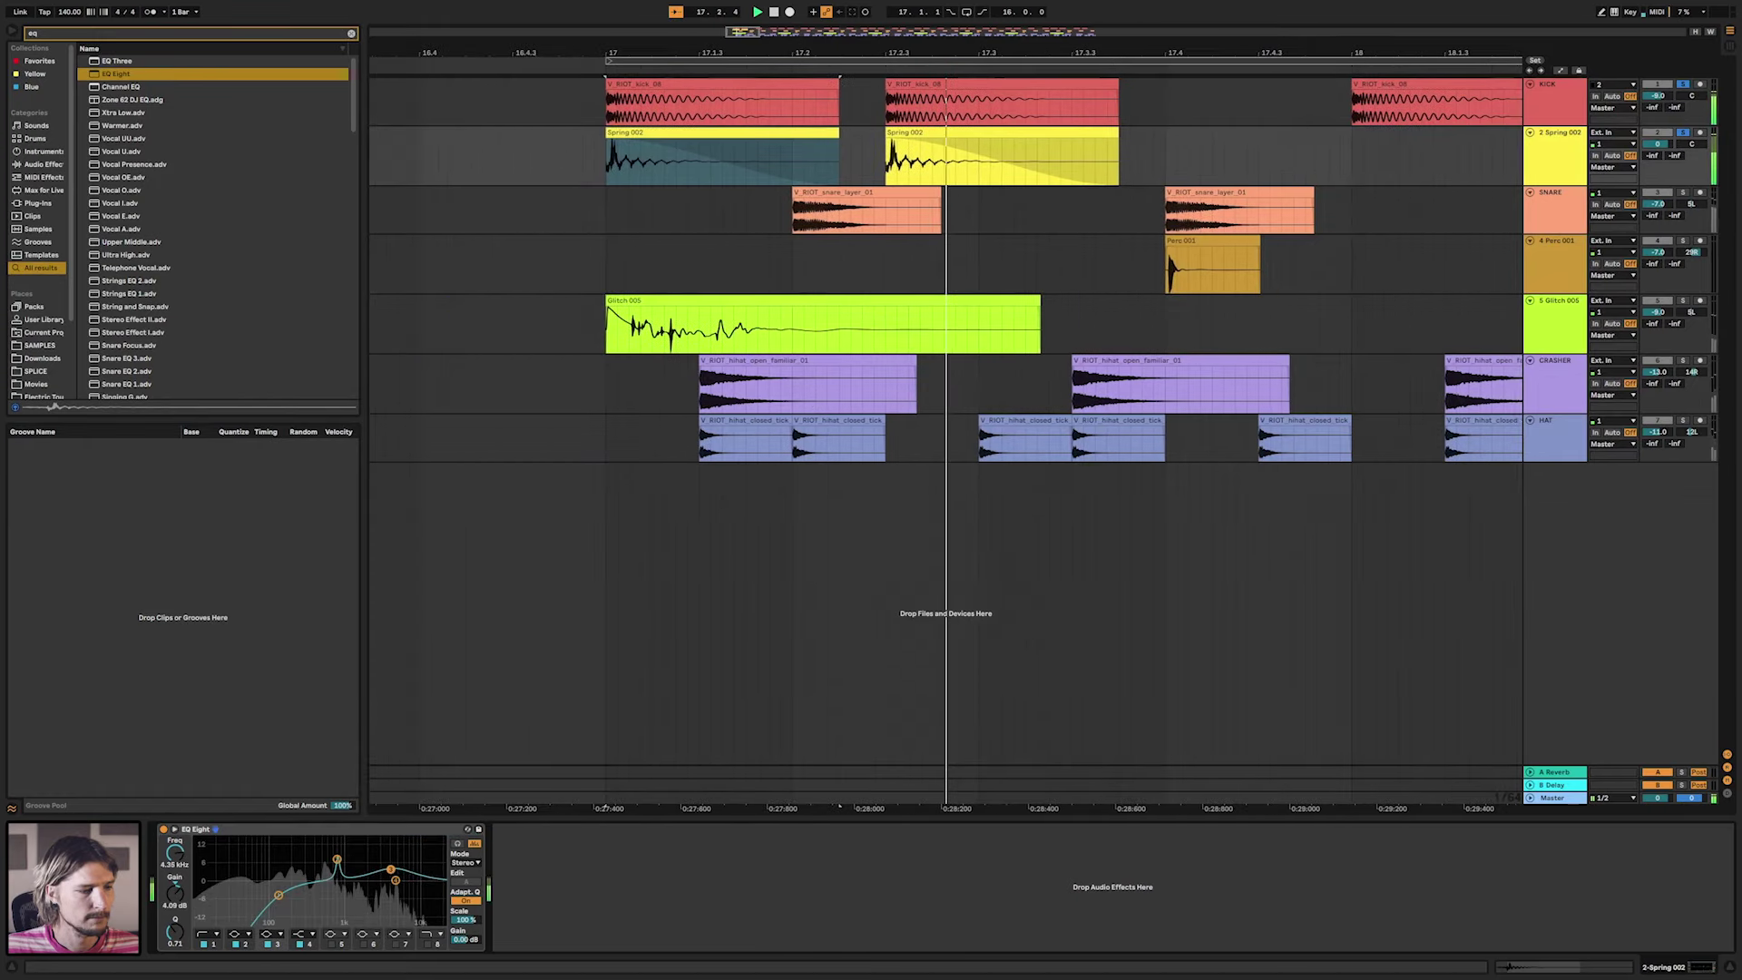
drag(383, 871, 395, 839)
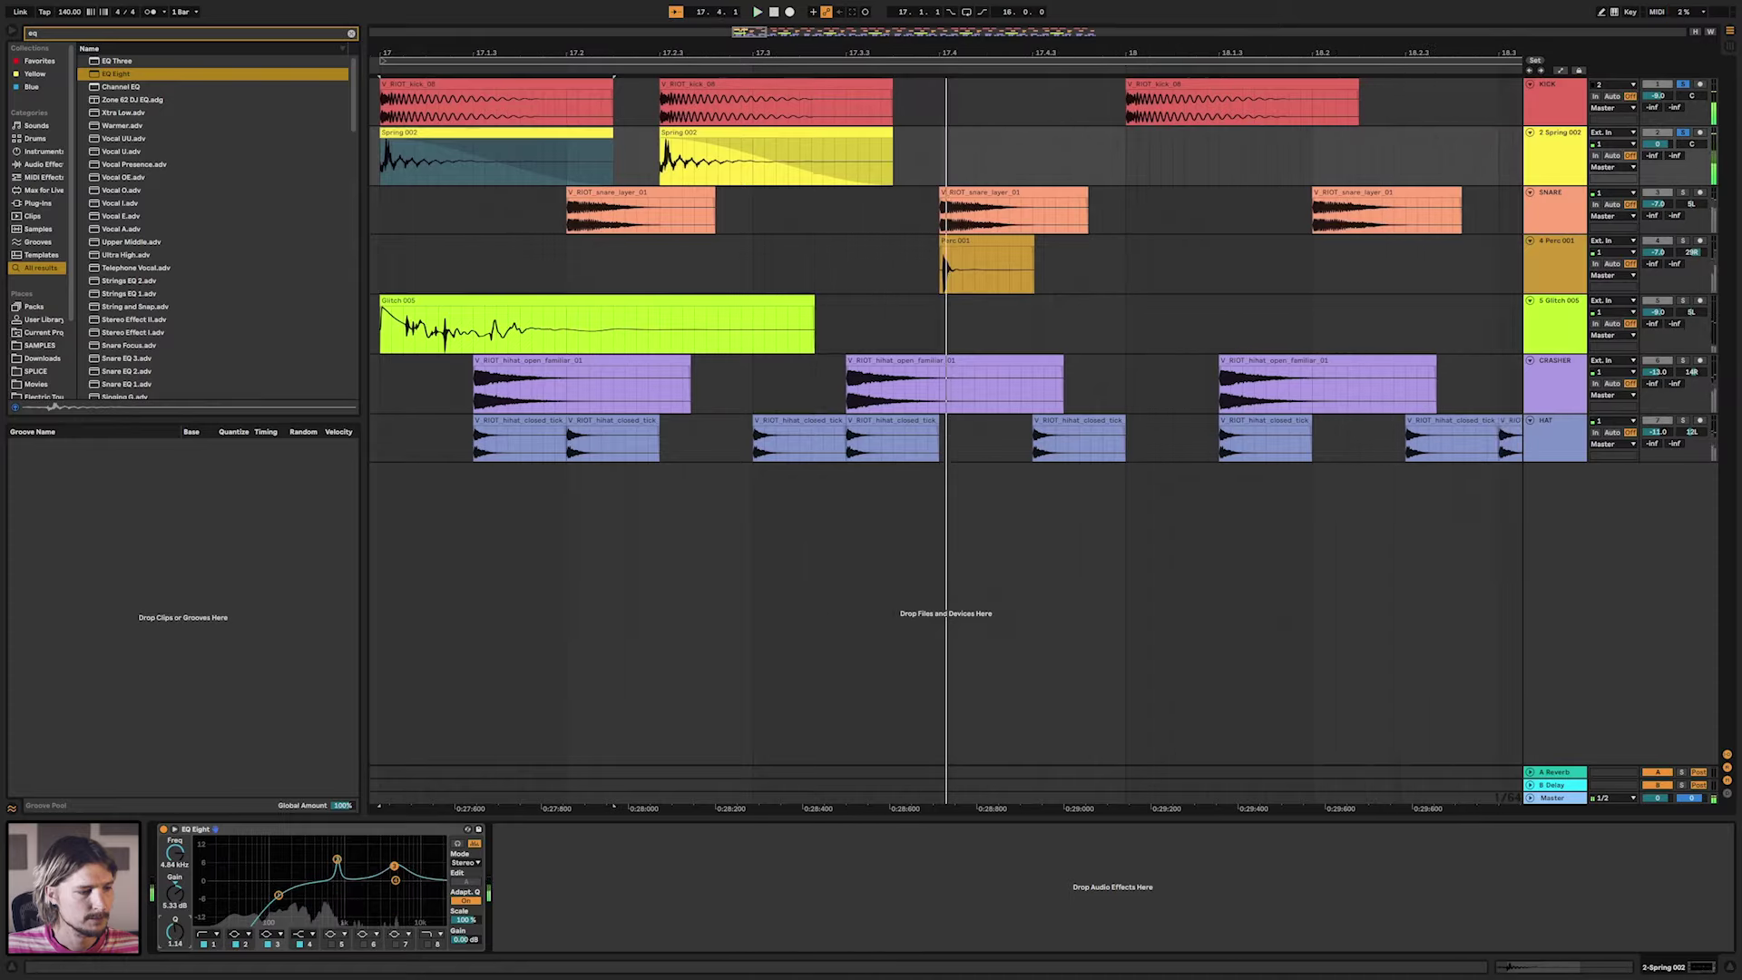
Enable band 8 of the spring's EQ Eight as a high cut at 18.0 kHz.
click(428, 944)
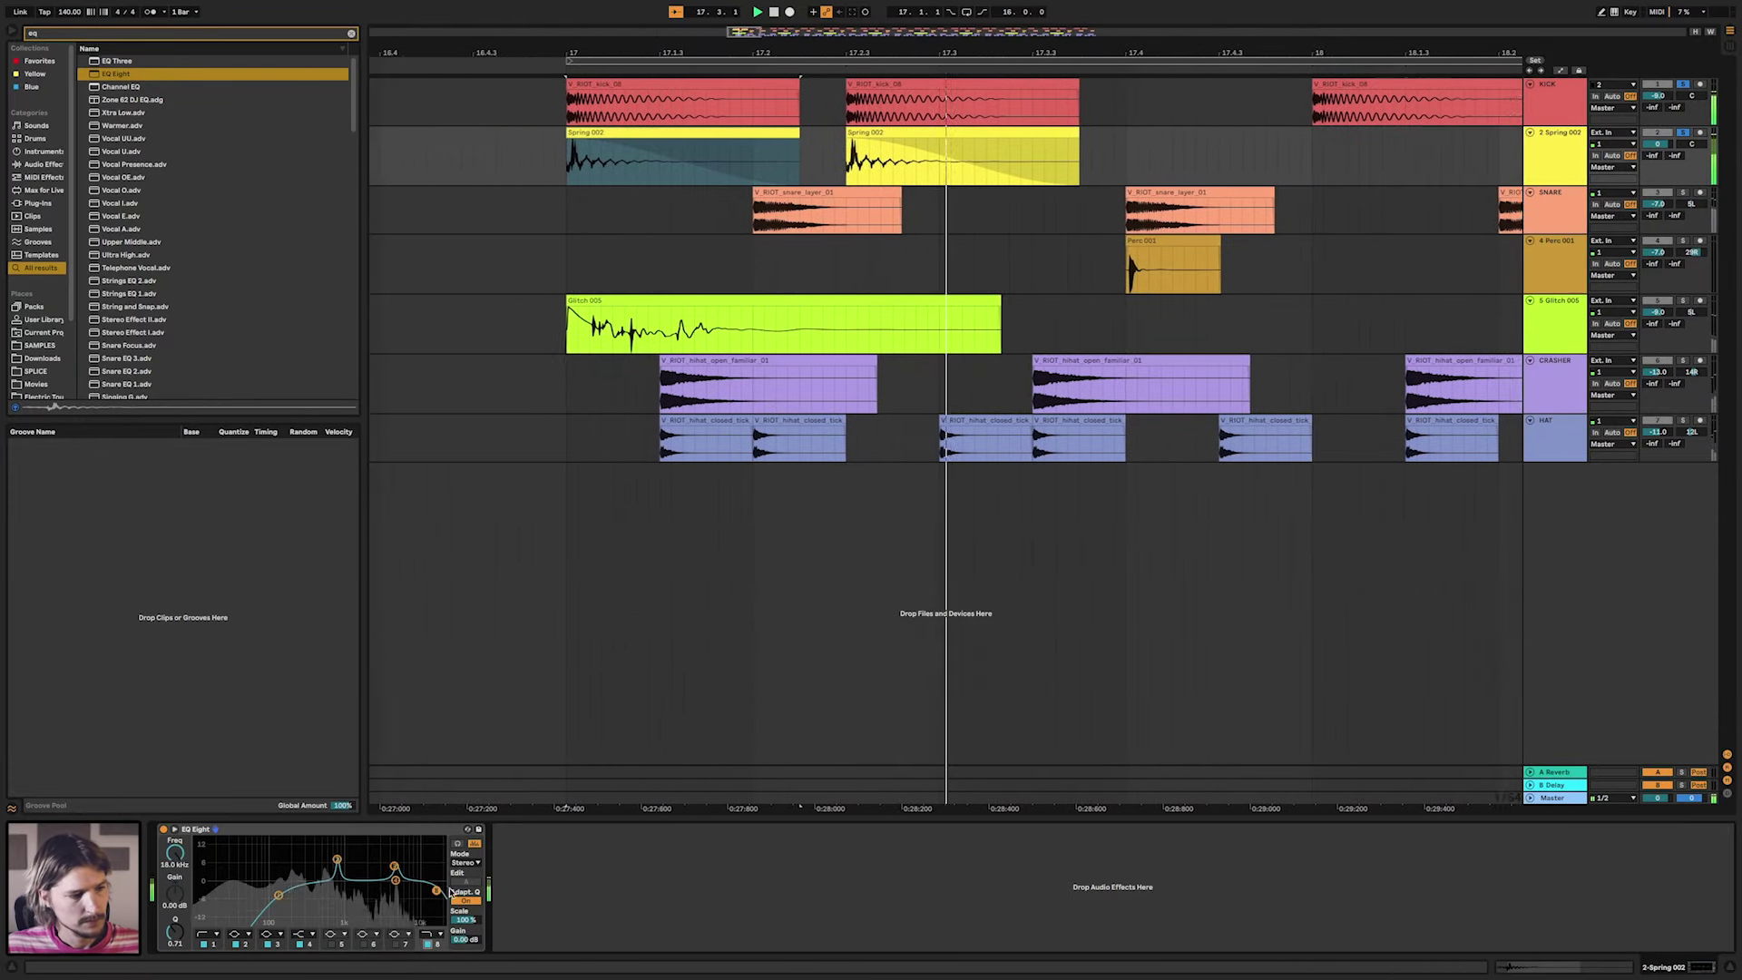
right_click(418, 830)
key(Escape)
Add OTT after EQ Eight on the Spring 002 track, reduce its amount and lower the low band's output.
key(super+f)
text(ott)
drag(561, 892, 562, 892)
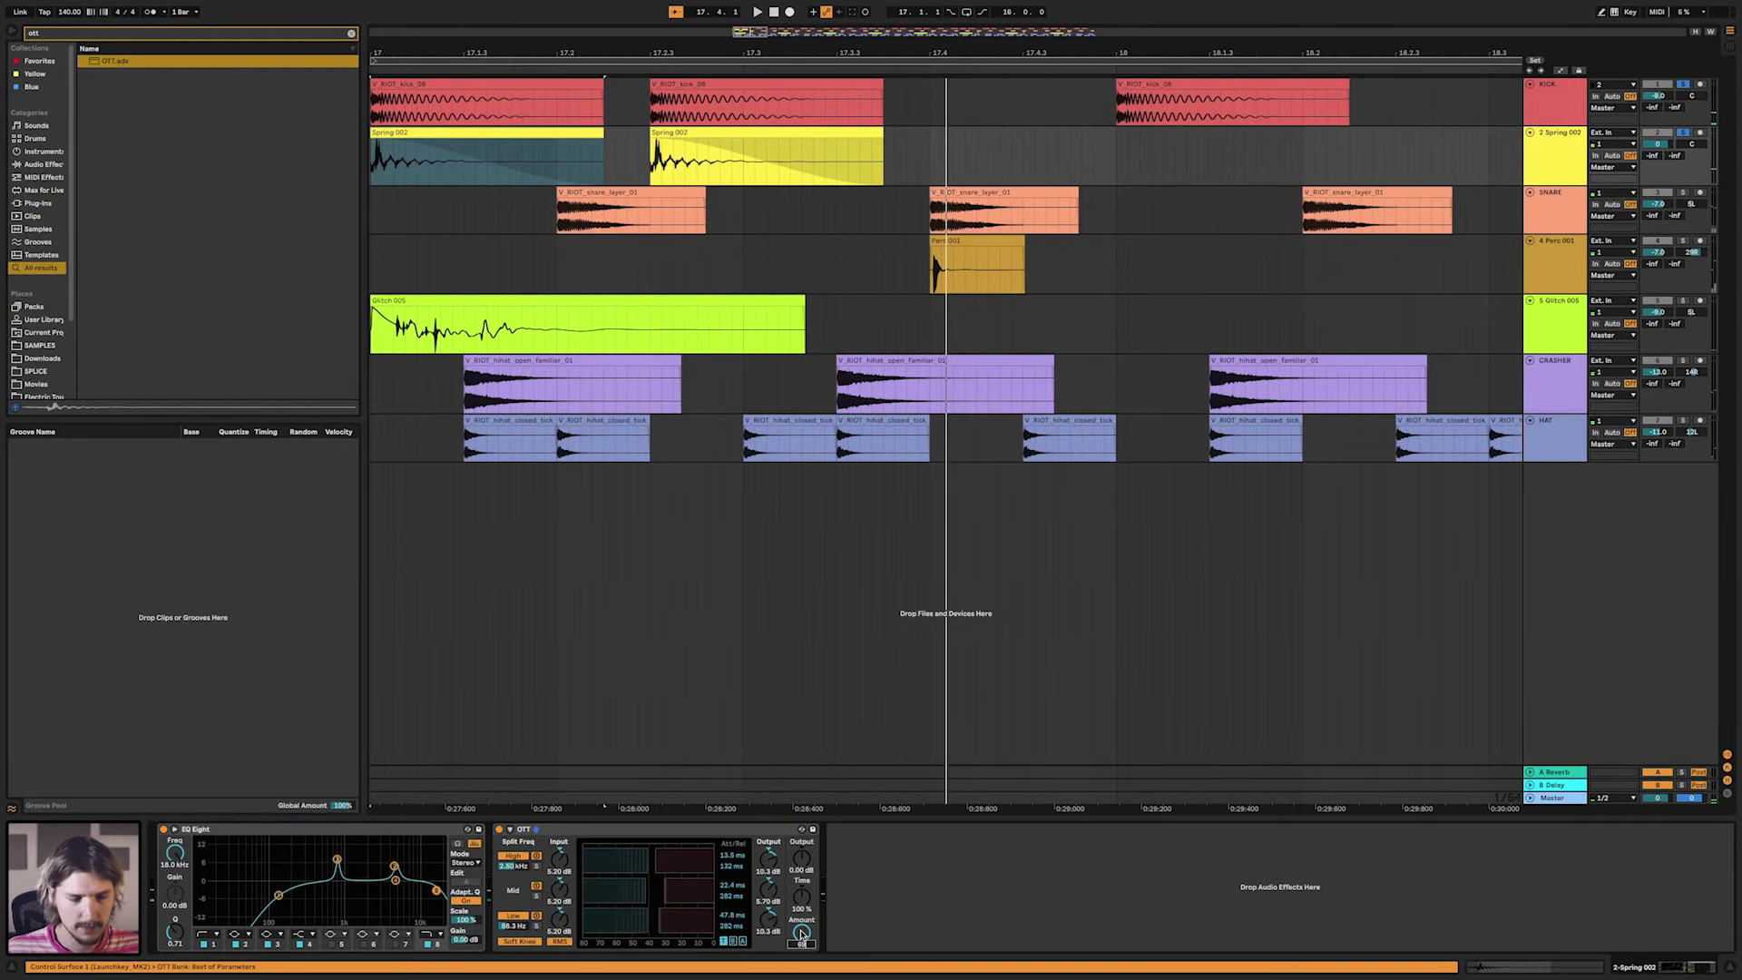
drag(801, 935, 802, 936)
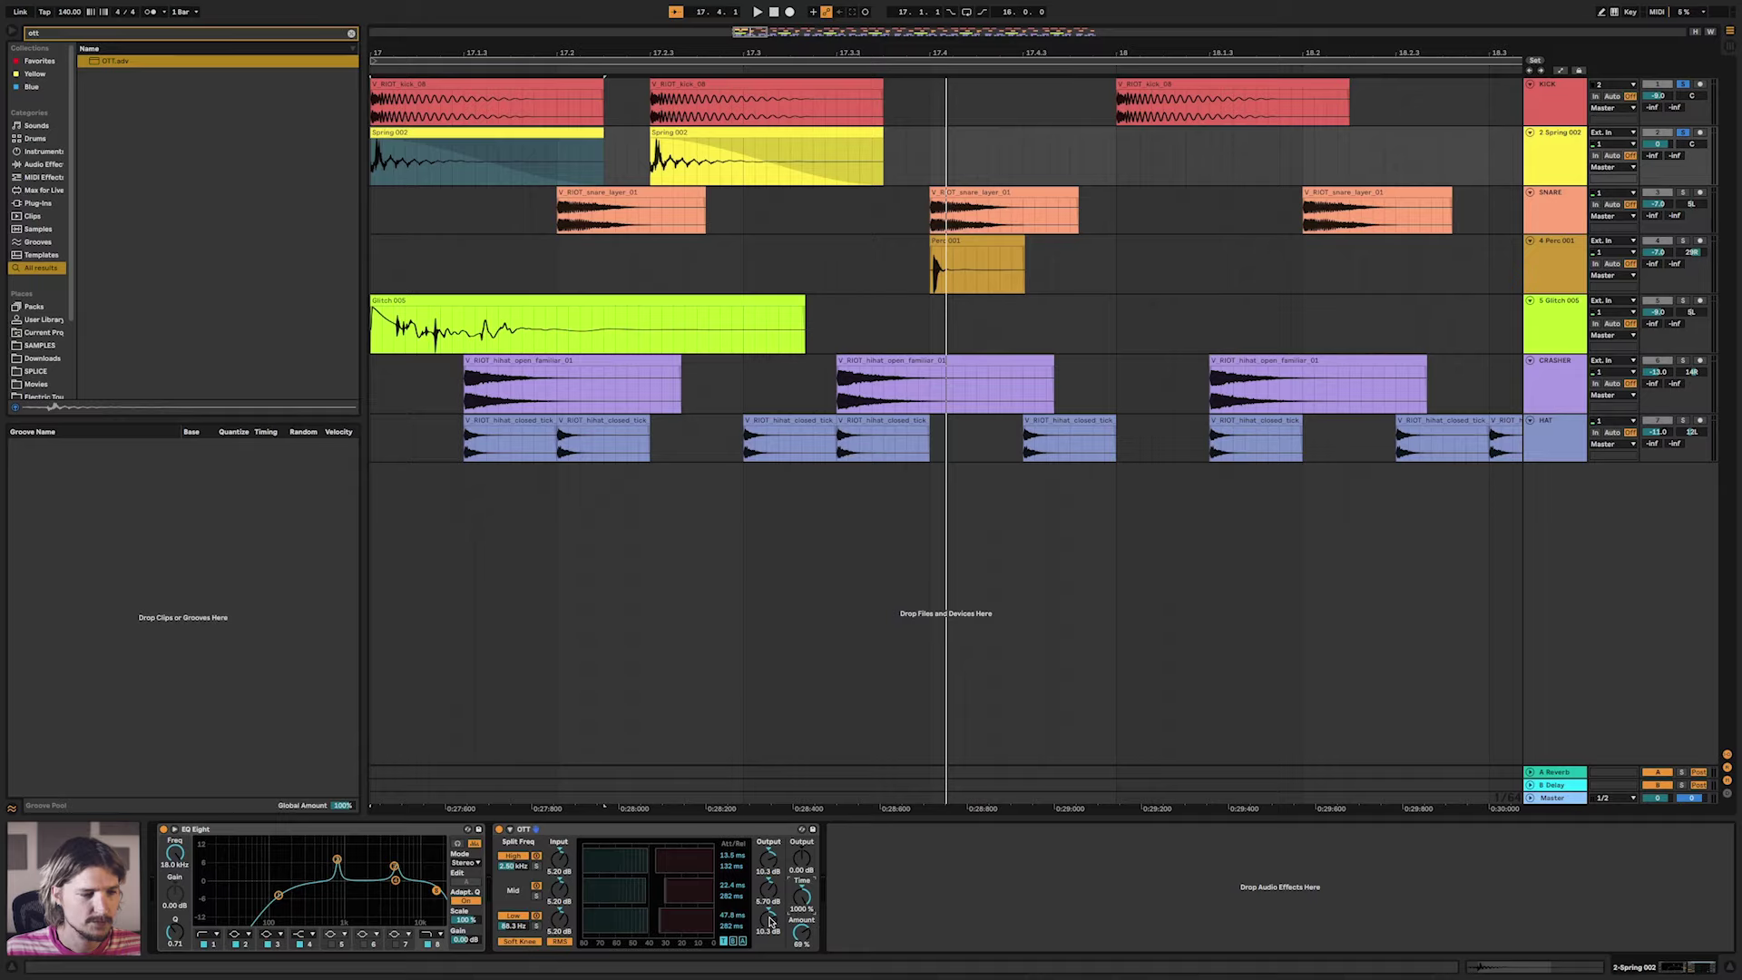
drag(769, 921, 767, 918)
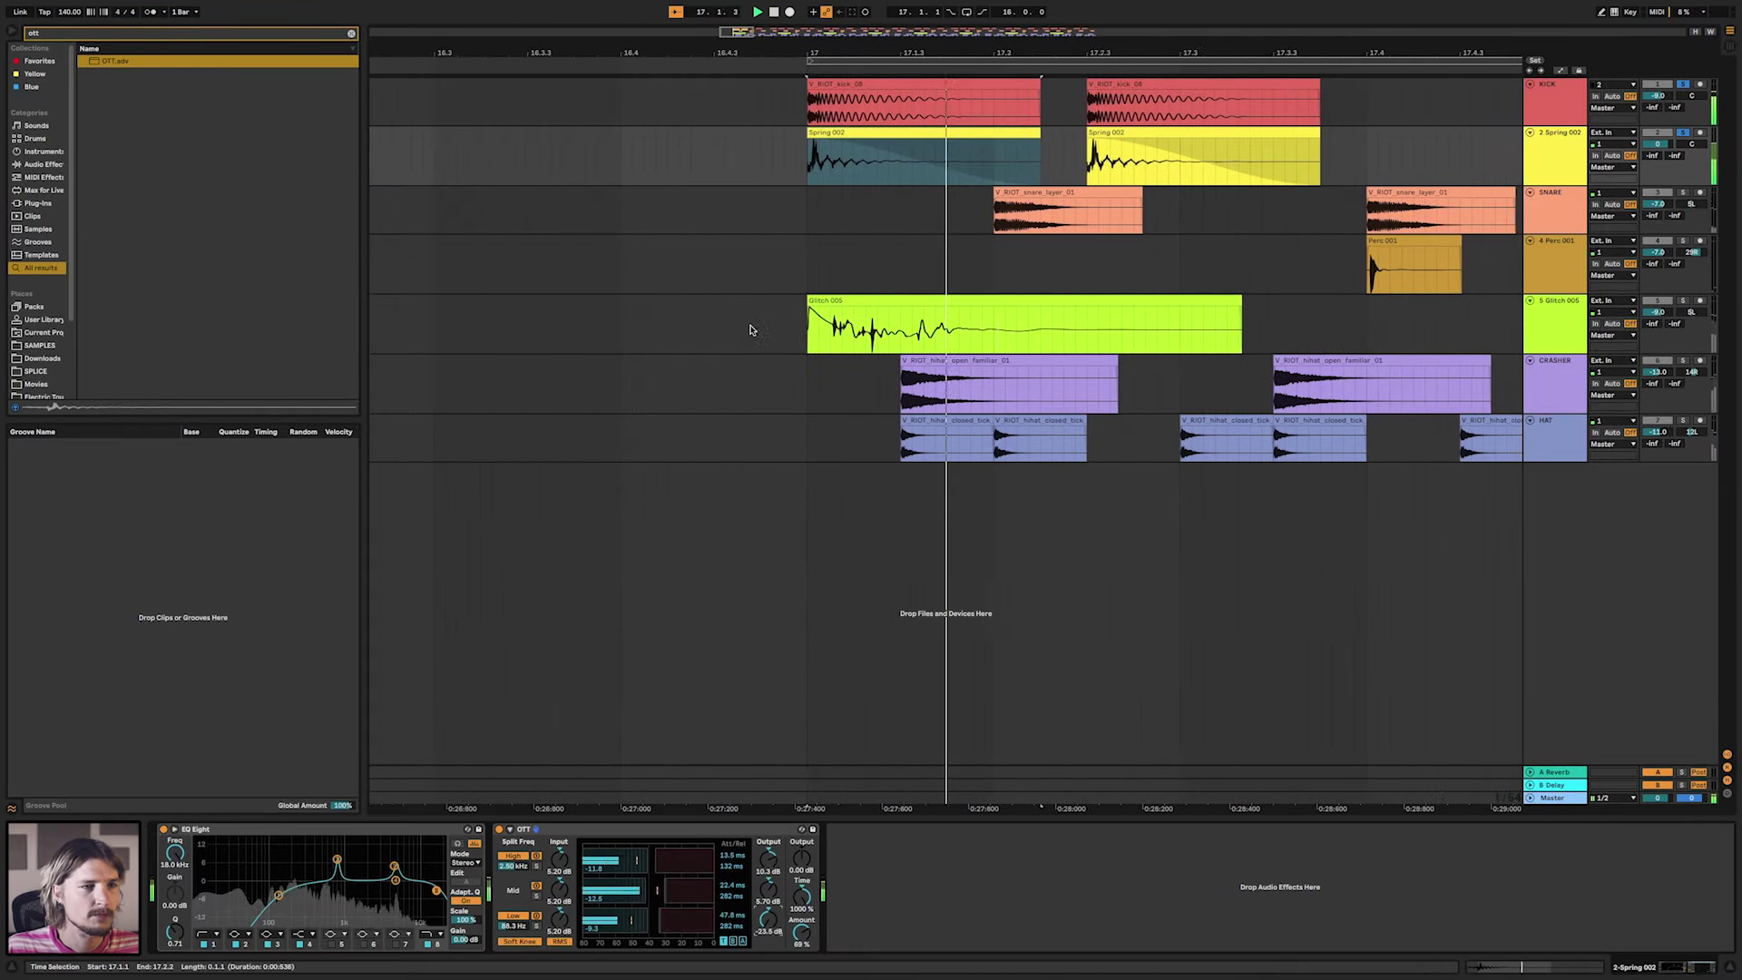
key(space)
Duplicate the Spring 002 clip onto the two kick hits of bar 18.
click(988, 132)
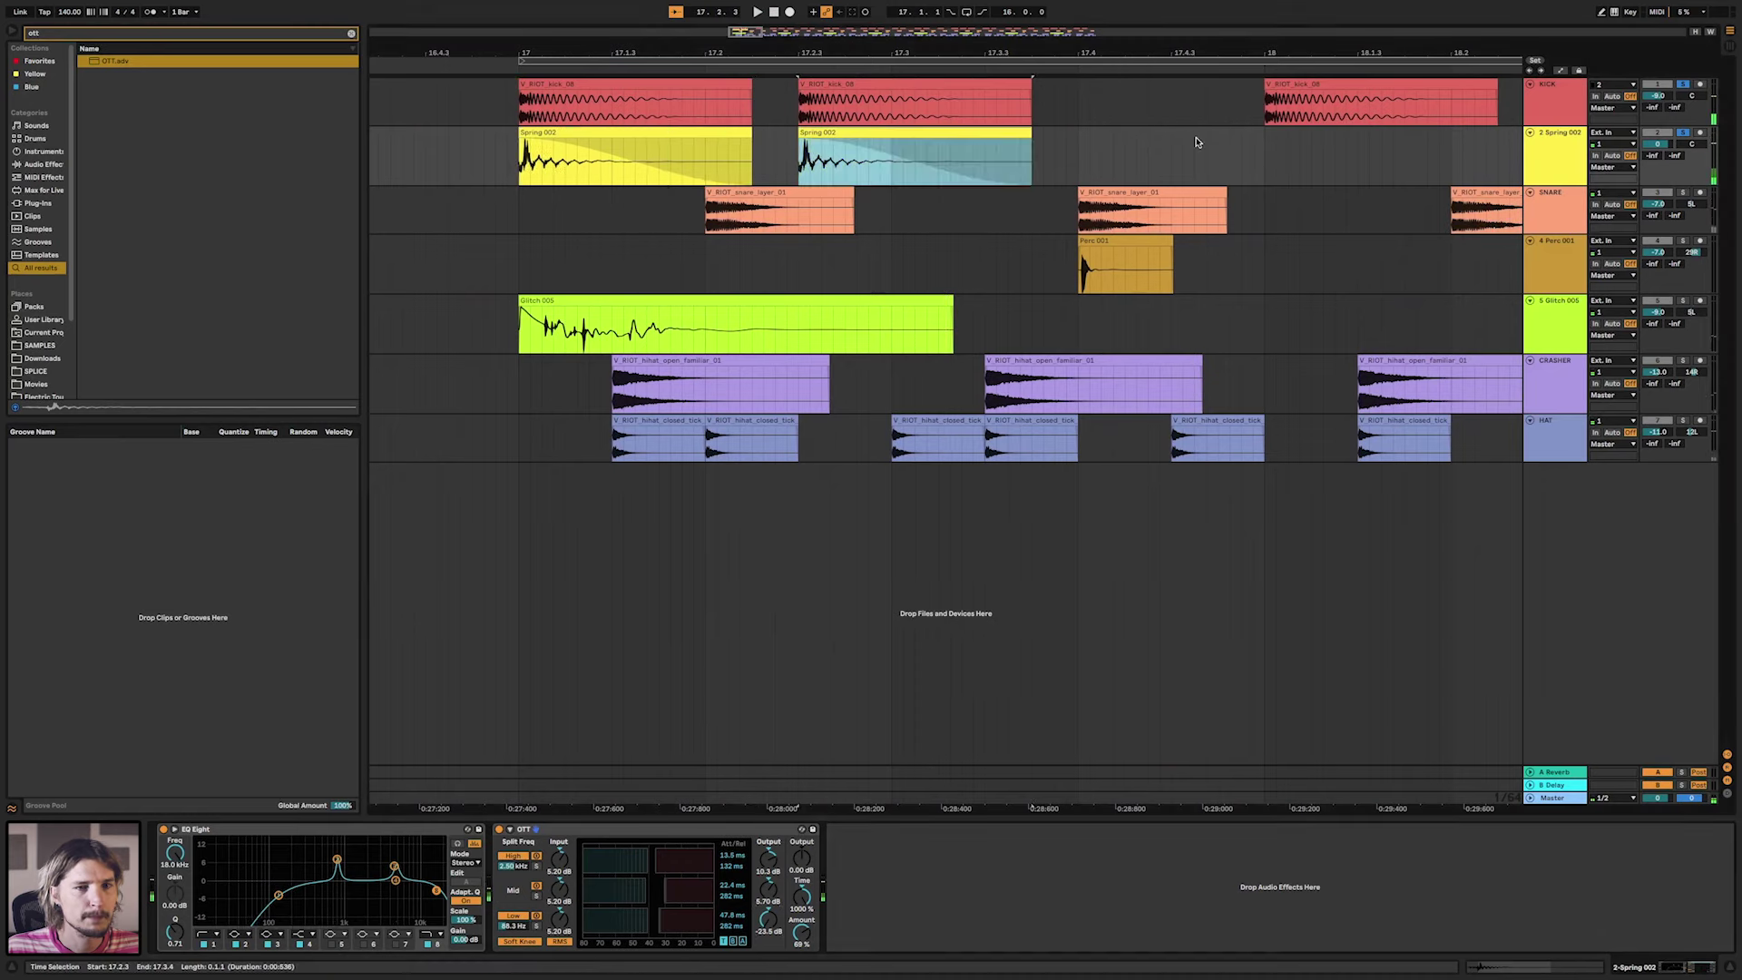
shift+click(1267, 150)
key(ctrl+d)
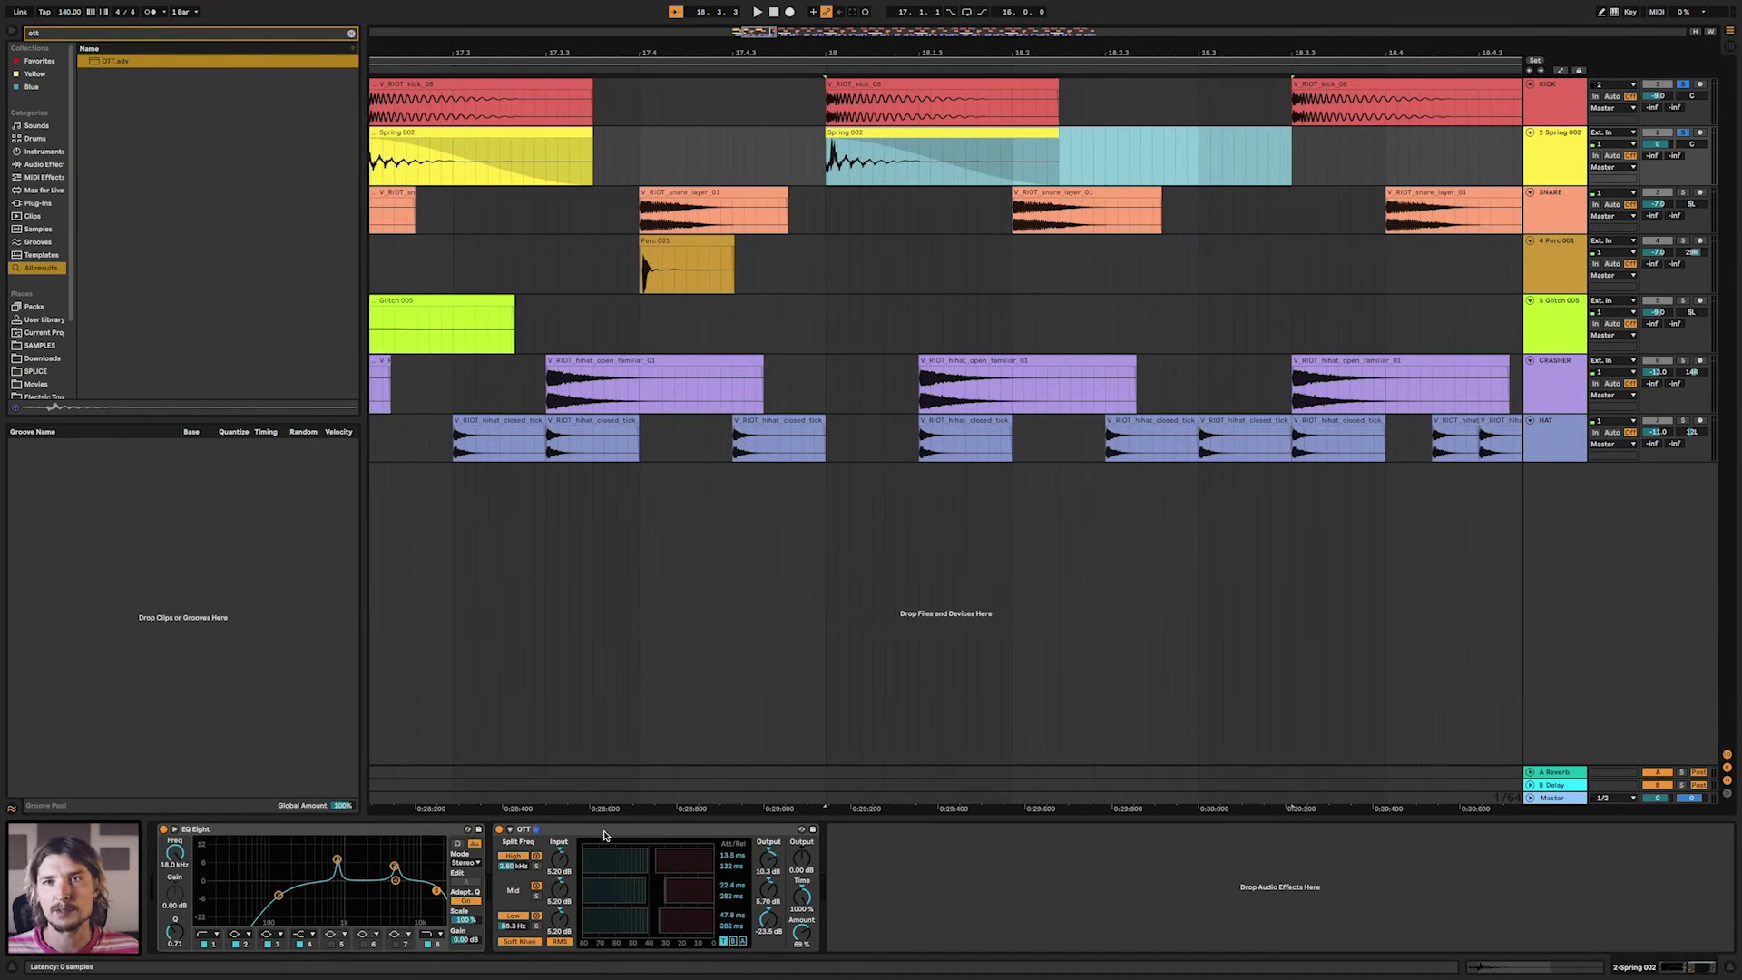
key(minus)
key(minus)
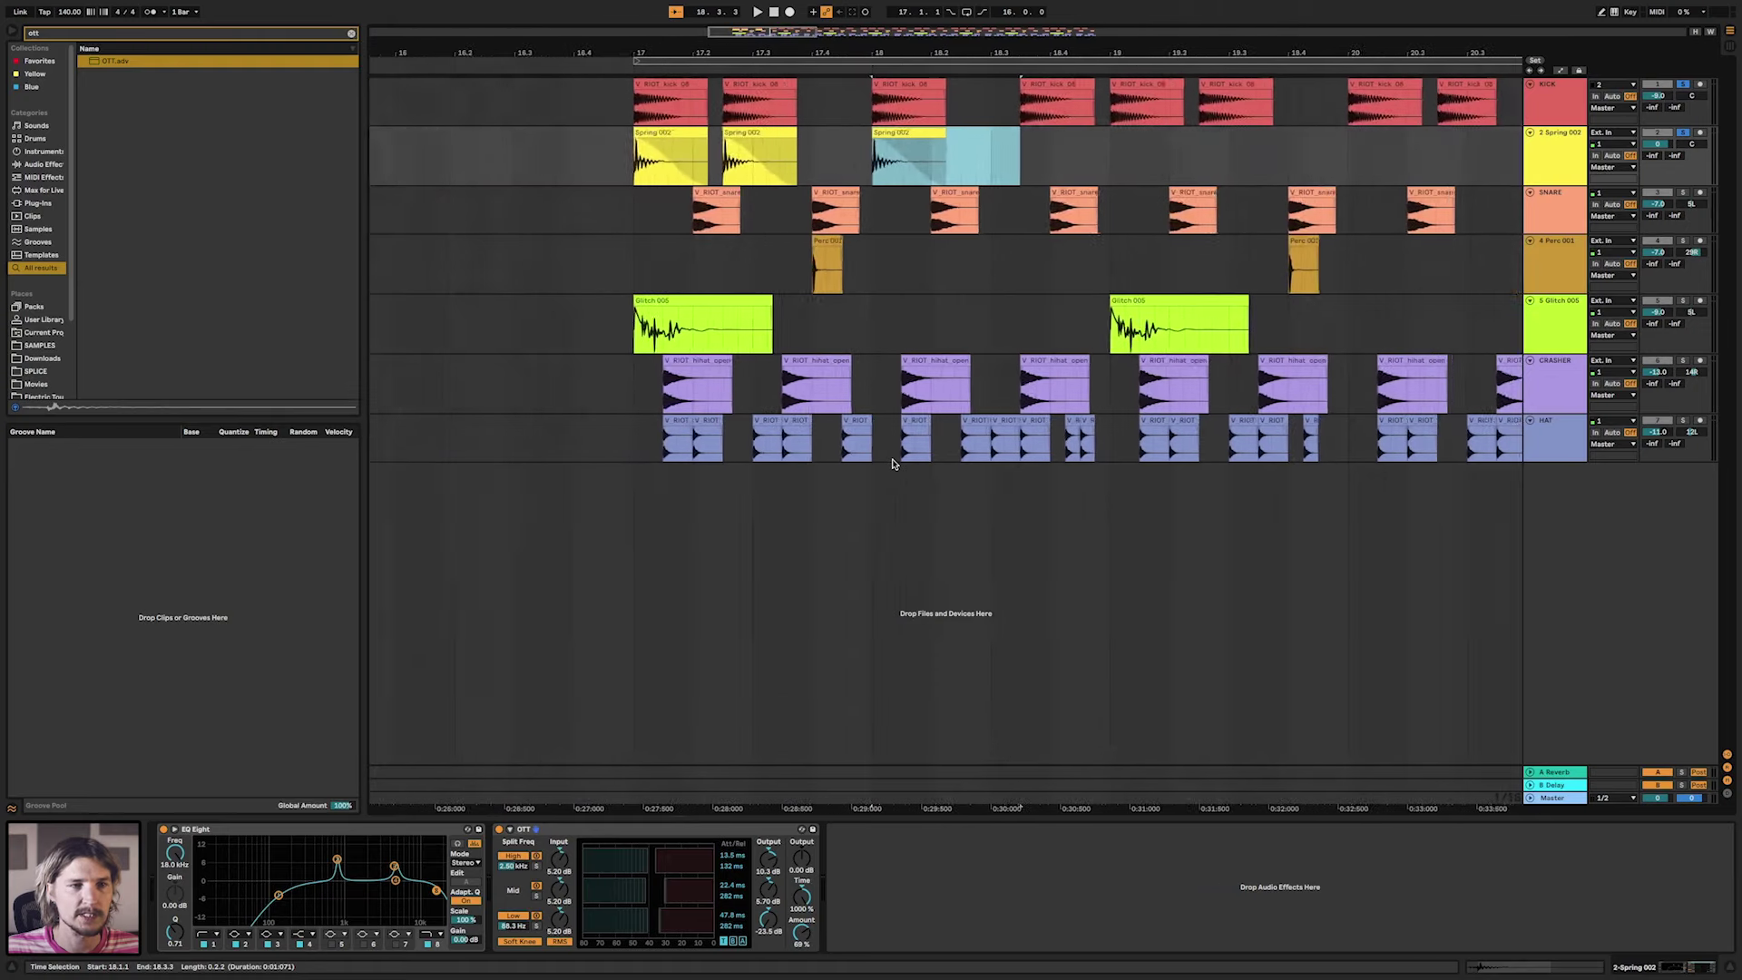
key(ctrl+d)
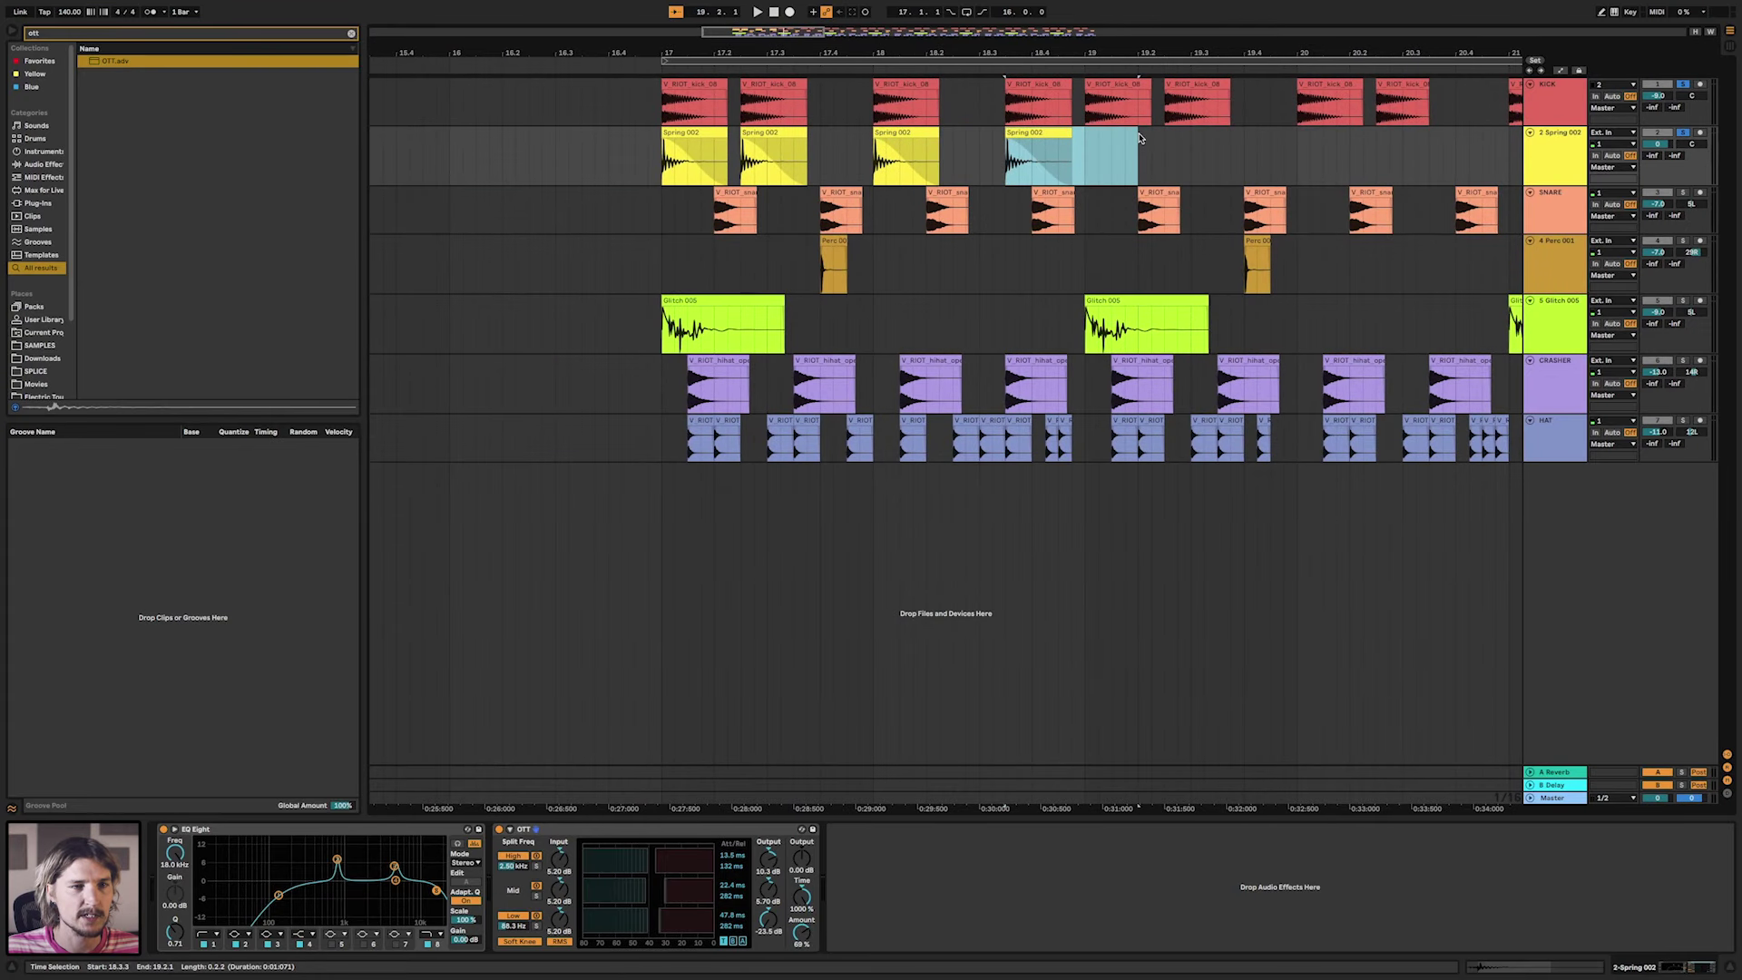
Continue duplicating Spring 002 onto the kick hits from bar 19 through bar 20, adjusting the copied length to the kick spacing.
key(shift+Left)
key(shift+Left)
key(shift+Left)
key(shift+Left)
key(ctrl+d)
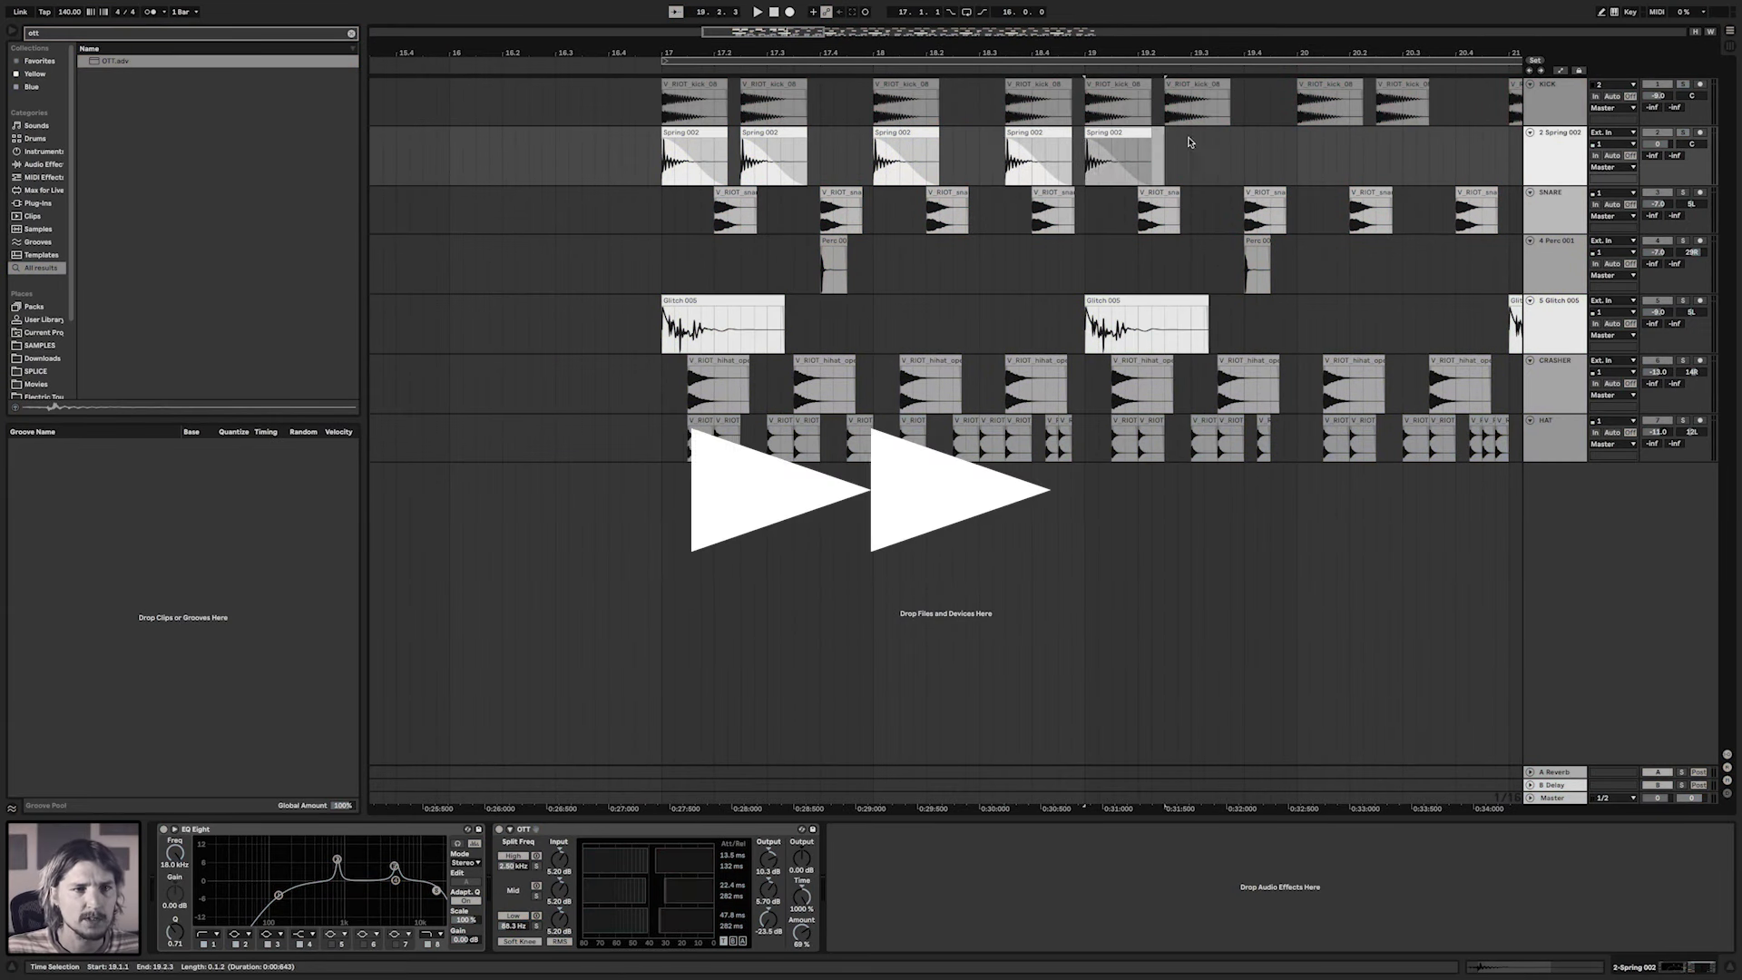
key(ctrl+d)
key(shift+Right)
key(shift+Right)
key(shift+Right)
key(shift+Right)
key(ctrl+d)
key(ctrl+d)
Repeat the four-bar Spring 002 pattern three times to fill the arrangement up to bar 33, and play it from bar 17.
drag(1507, 156, 716, 156)
key(ctrl+d)
key(ctrl+d)
key(ctrl+d)
scroll(851, 130, left, 5)
scroll(850, 130, left, 5)
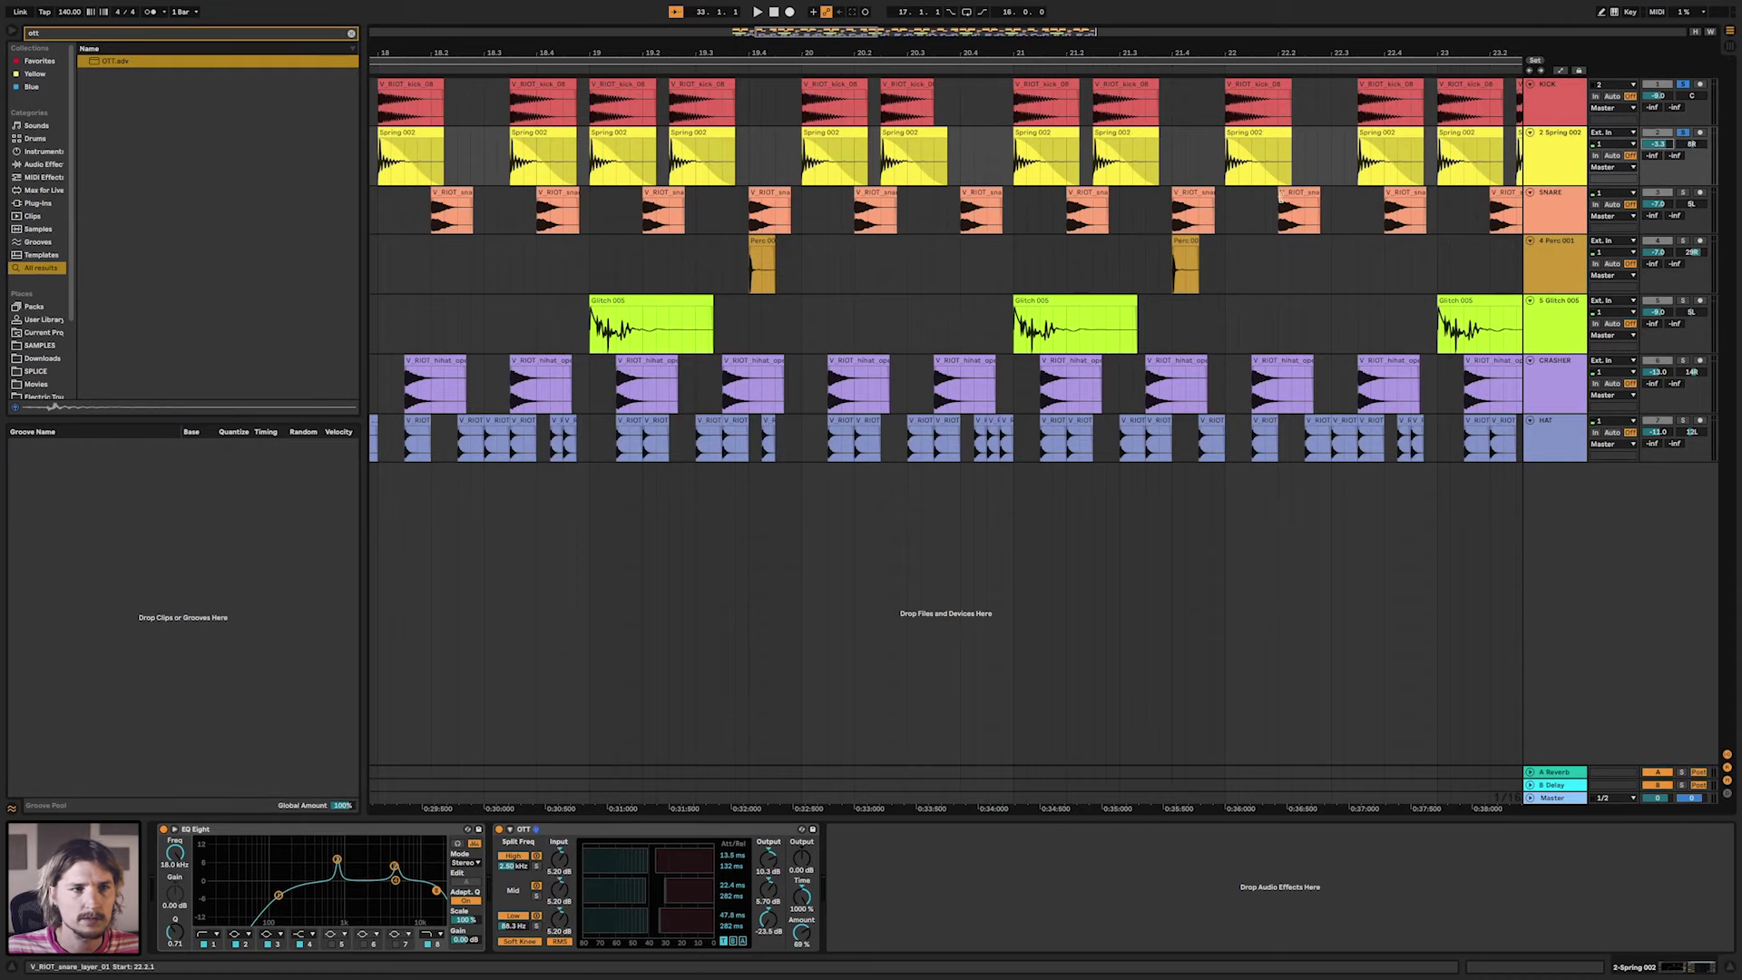
scroll(1413, 192, left, 6)
click(786, 131)
key(space)
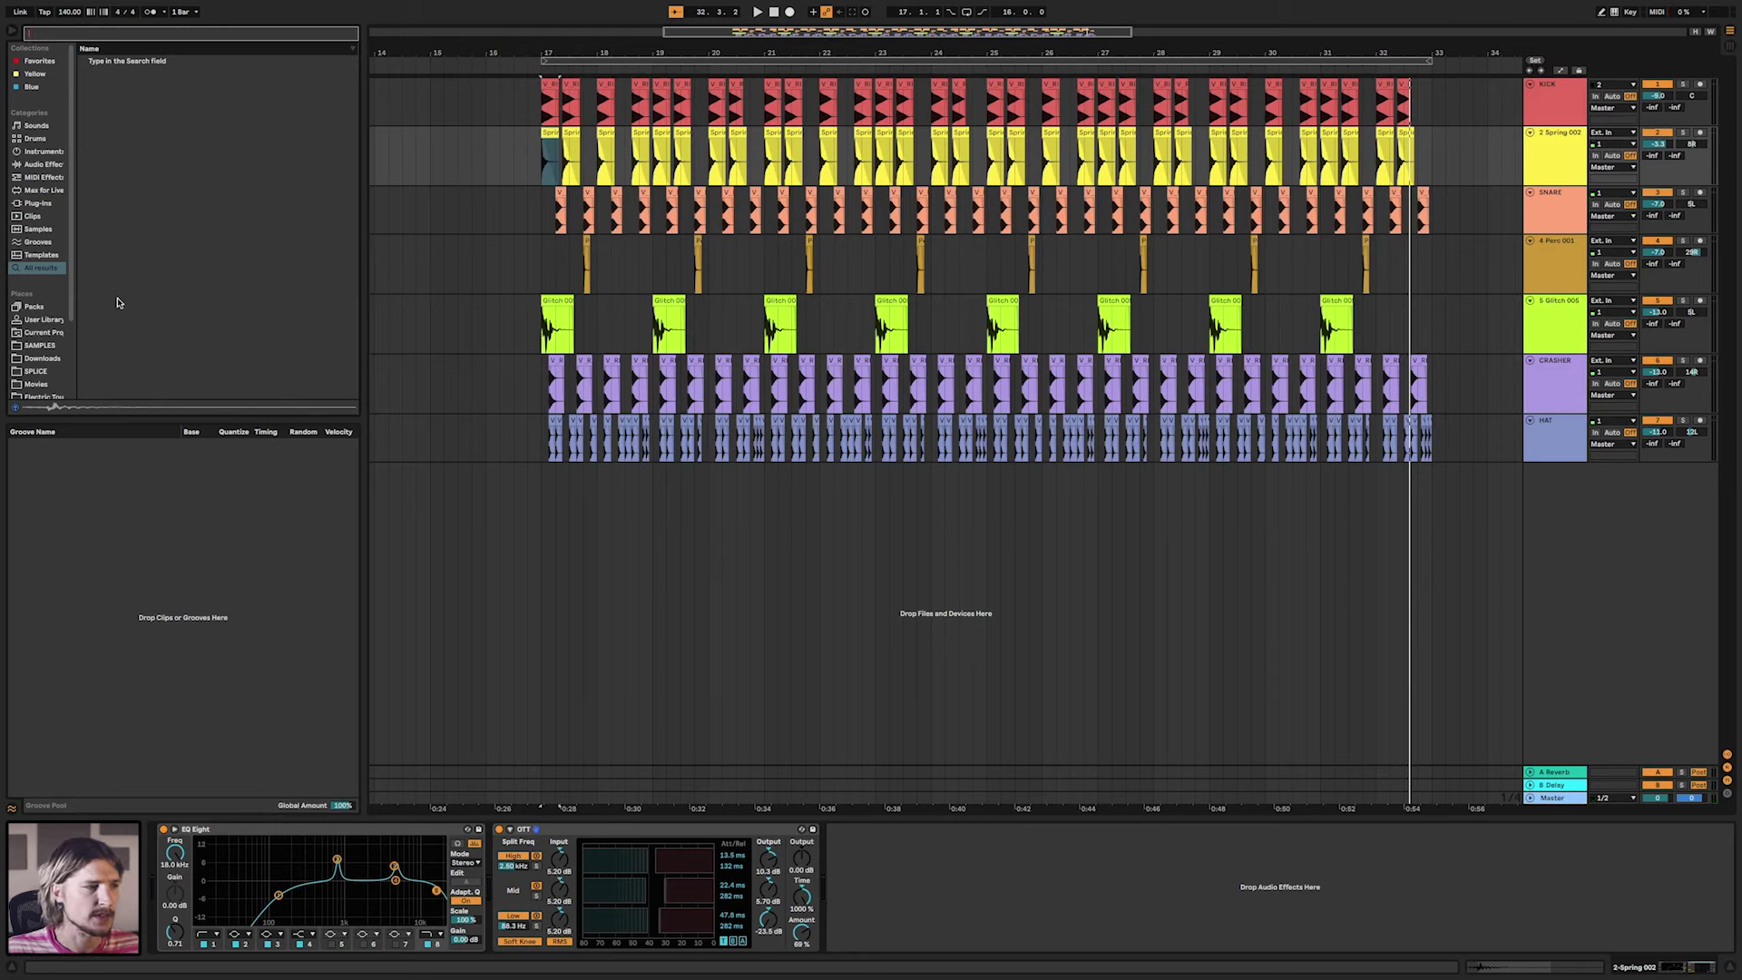
Return to the user library and audition the short rise samples and their neighbours in the short folder.
click(46, 333)
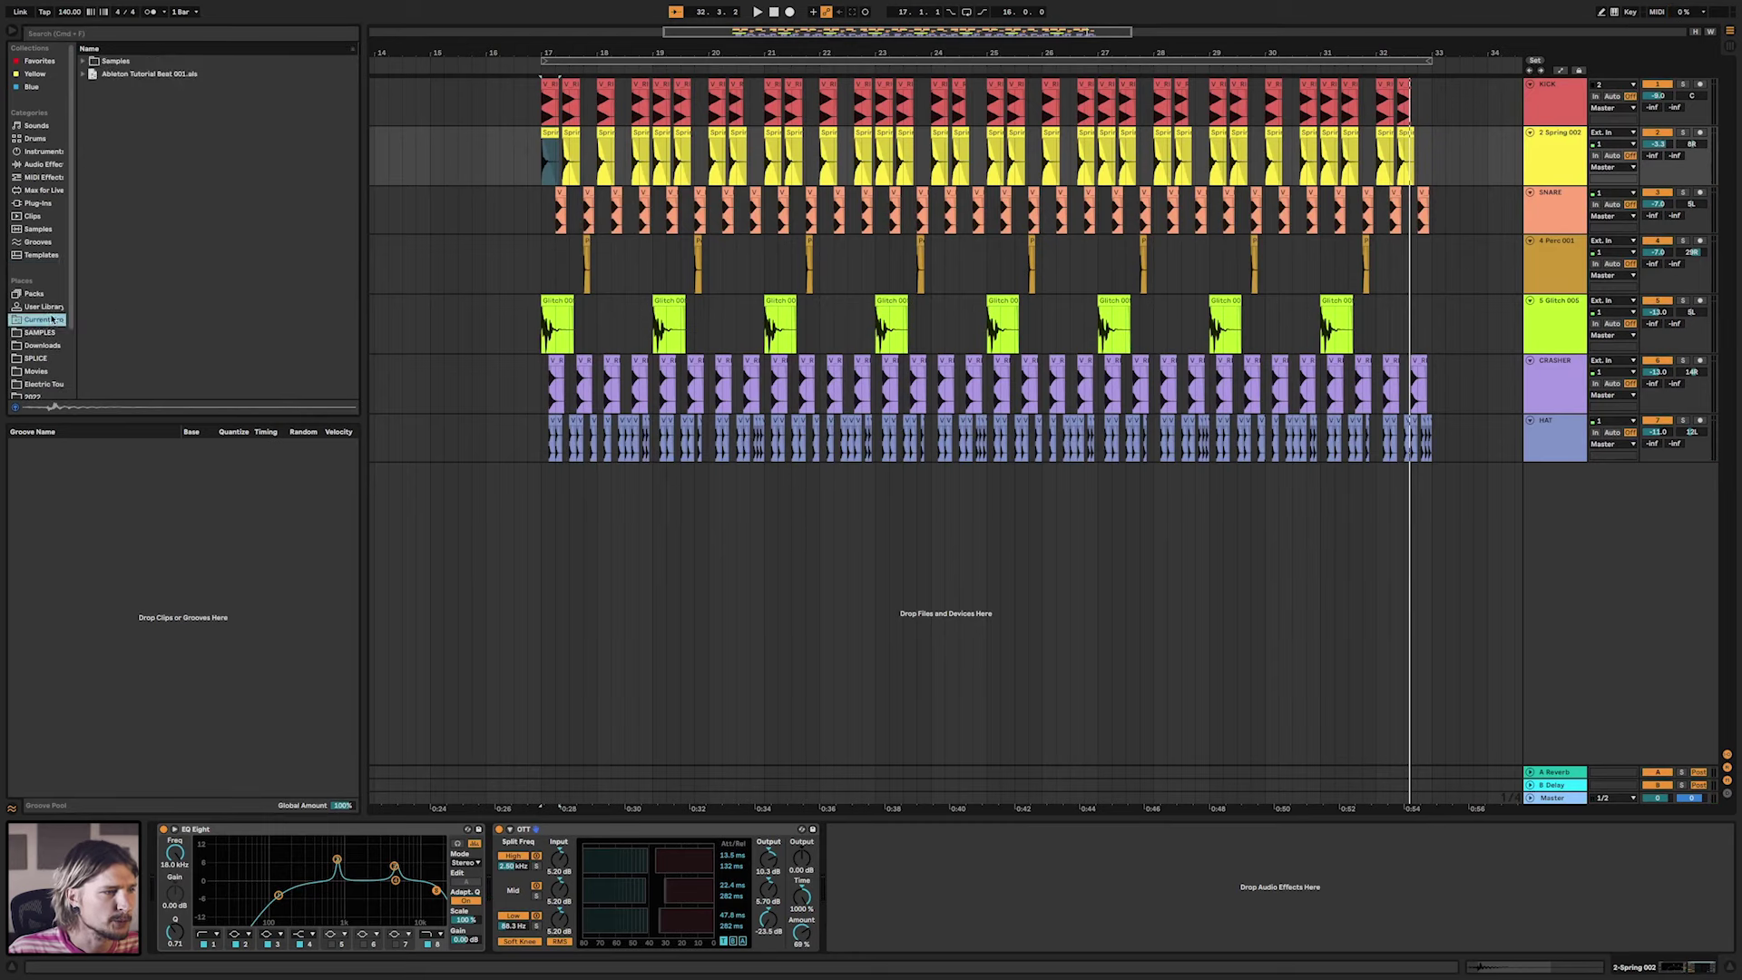
click(56, 308)
scroll(150, 313, down, 3)
click(153, 302)
click(155, 252)
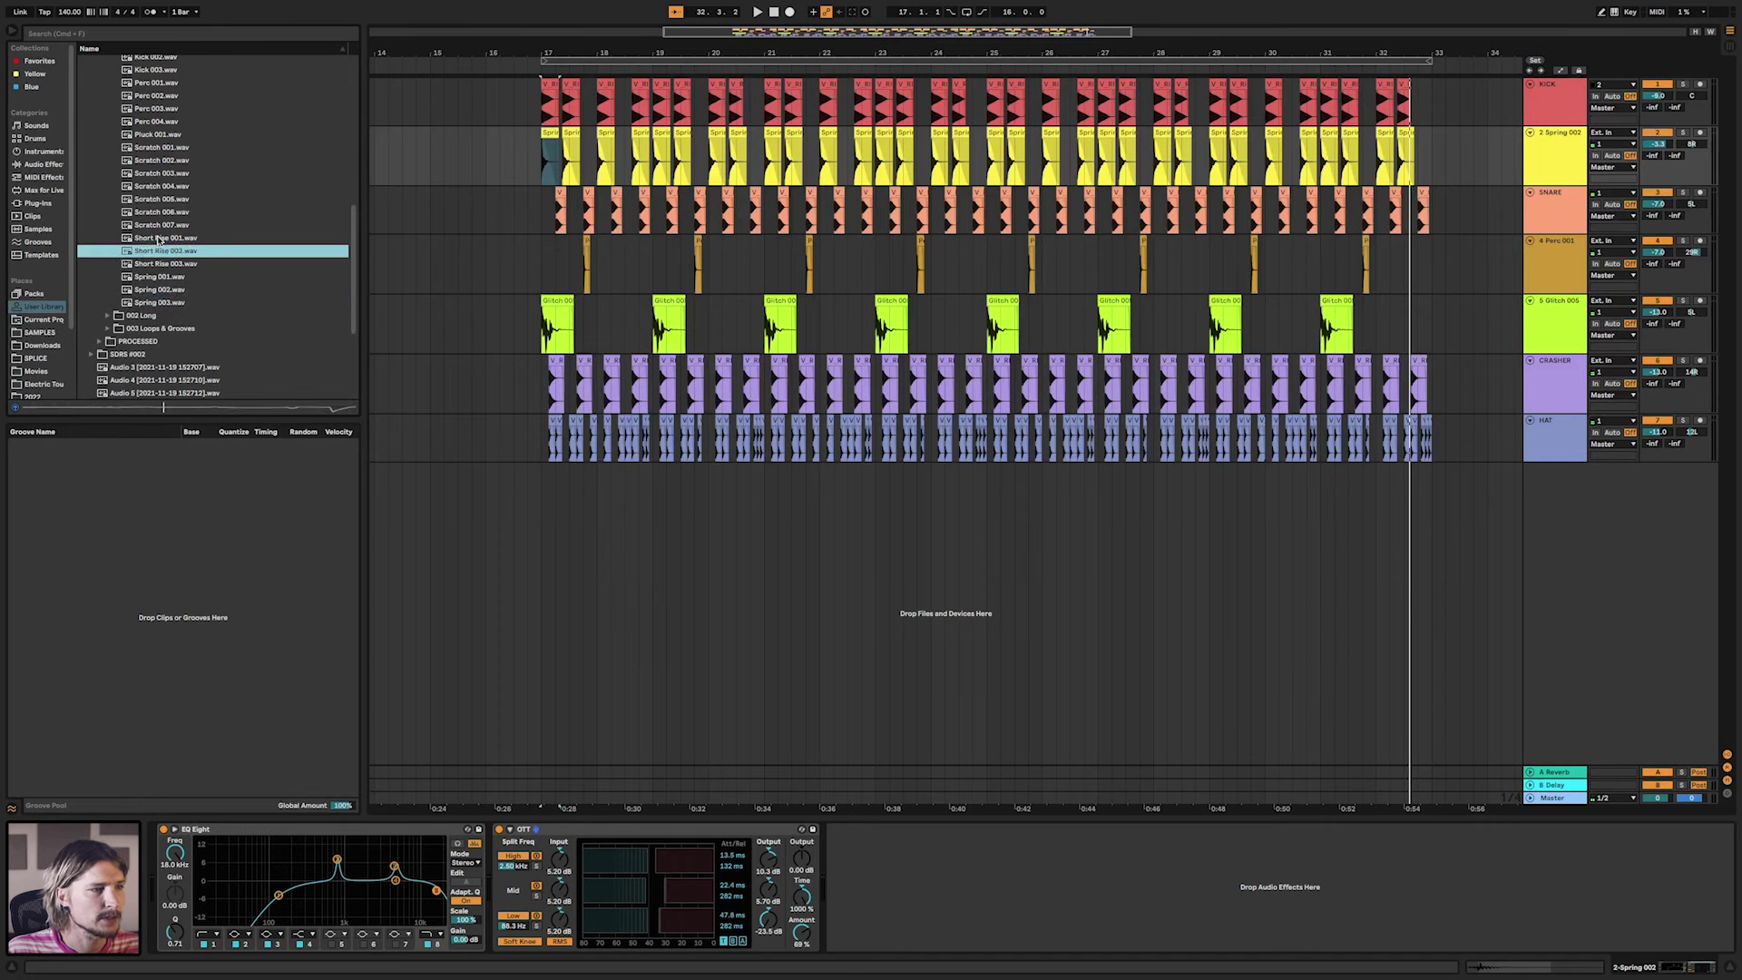
click(160, 239)
click(169, 265)
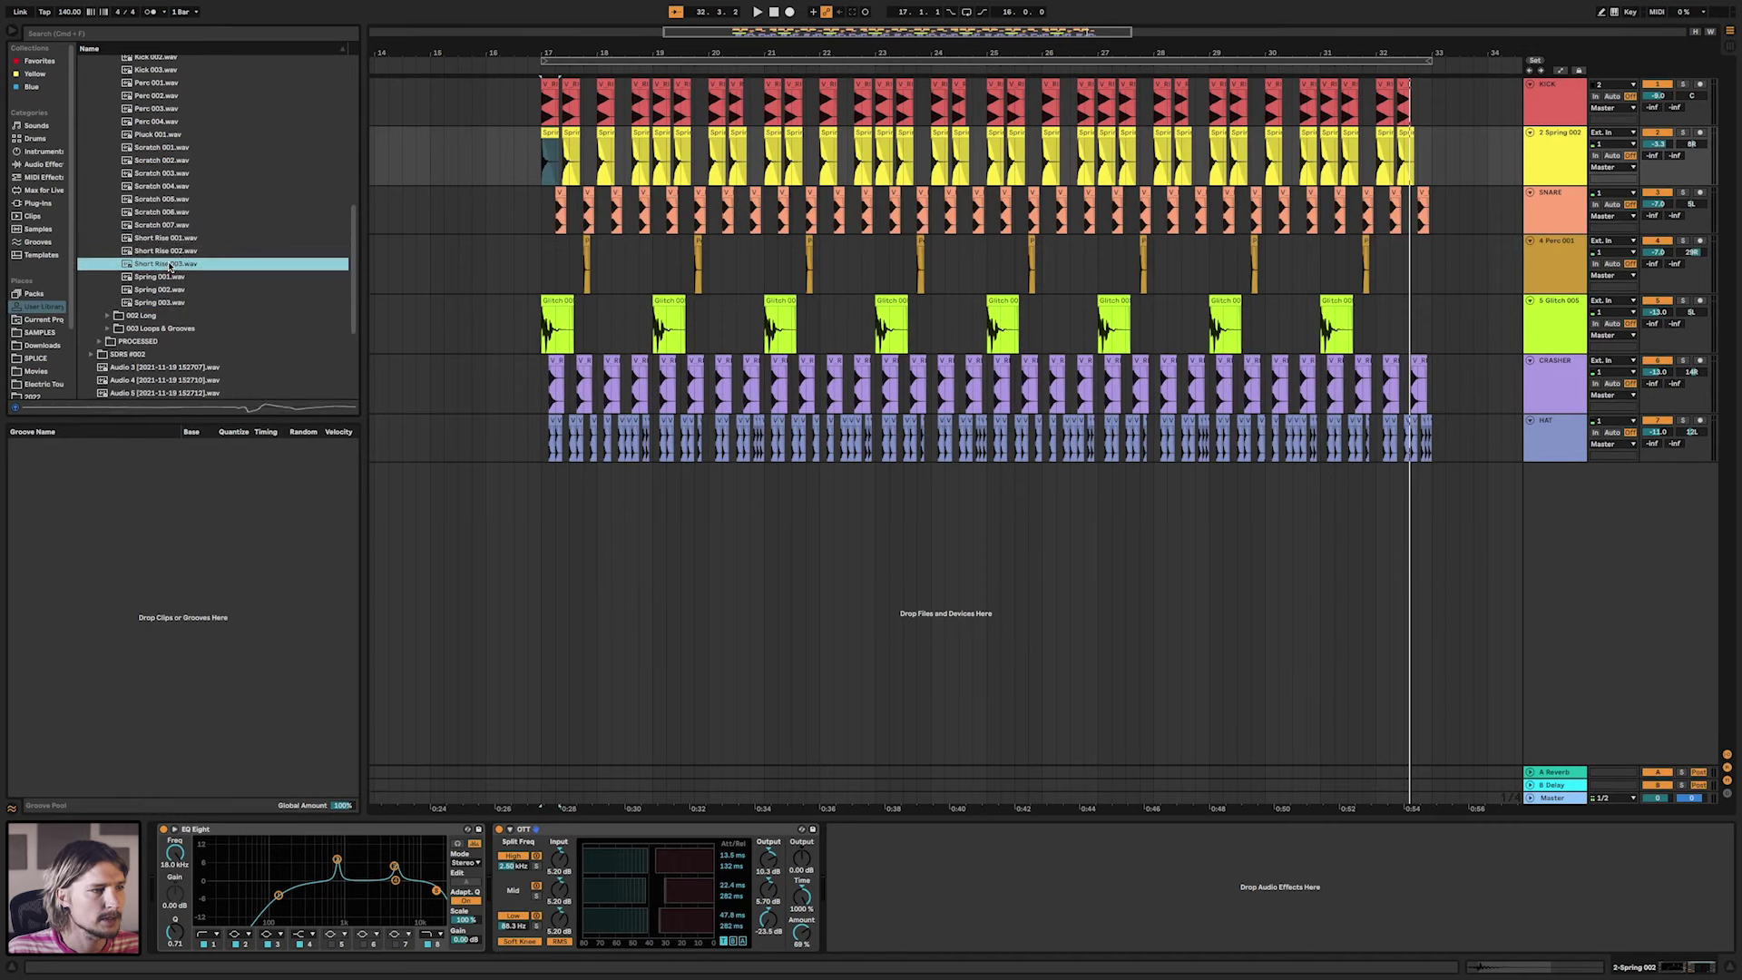
key(Up)
key(Up)
key(Up)
key(Up)
key(Up)
Place Breath 001 from the 002 Long folder on a new track below HAT, starting at bar 17.
scroll(162, 232, up, 3)
click(162, 230)
scroll(165, 243, down, 5)
click(110, 253)
drag(160, 159, 544, 490)
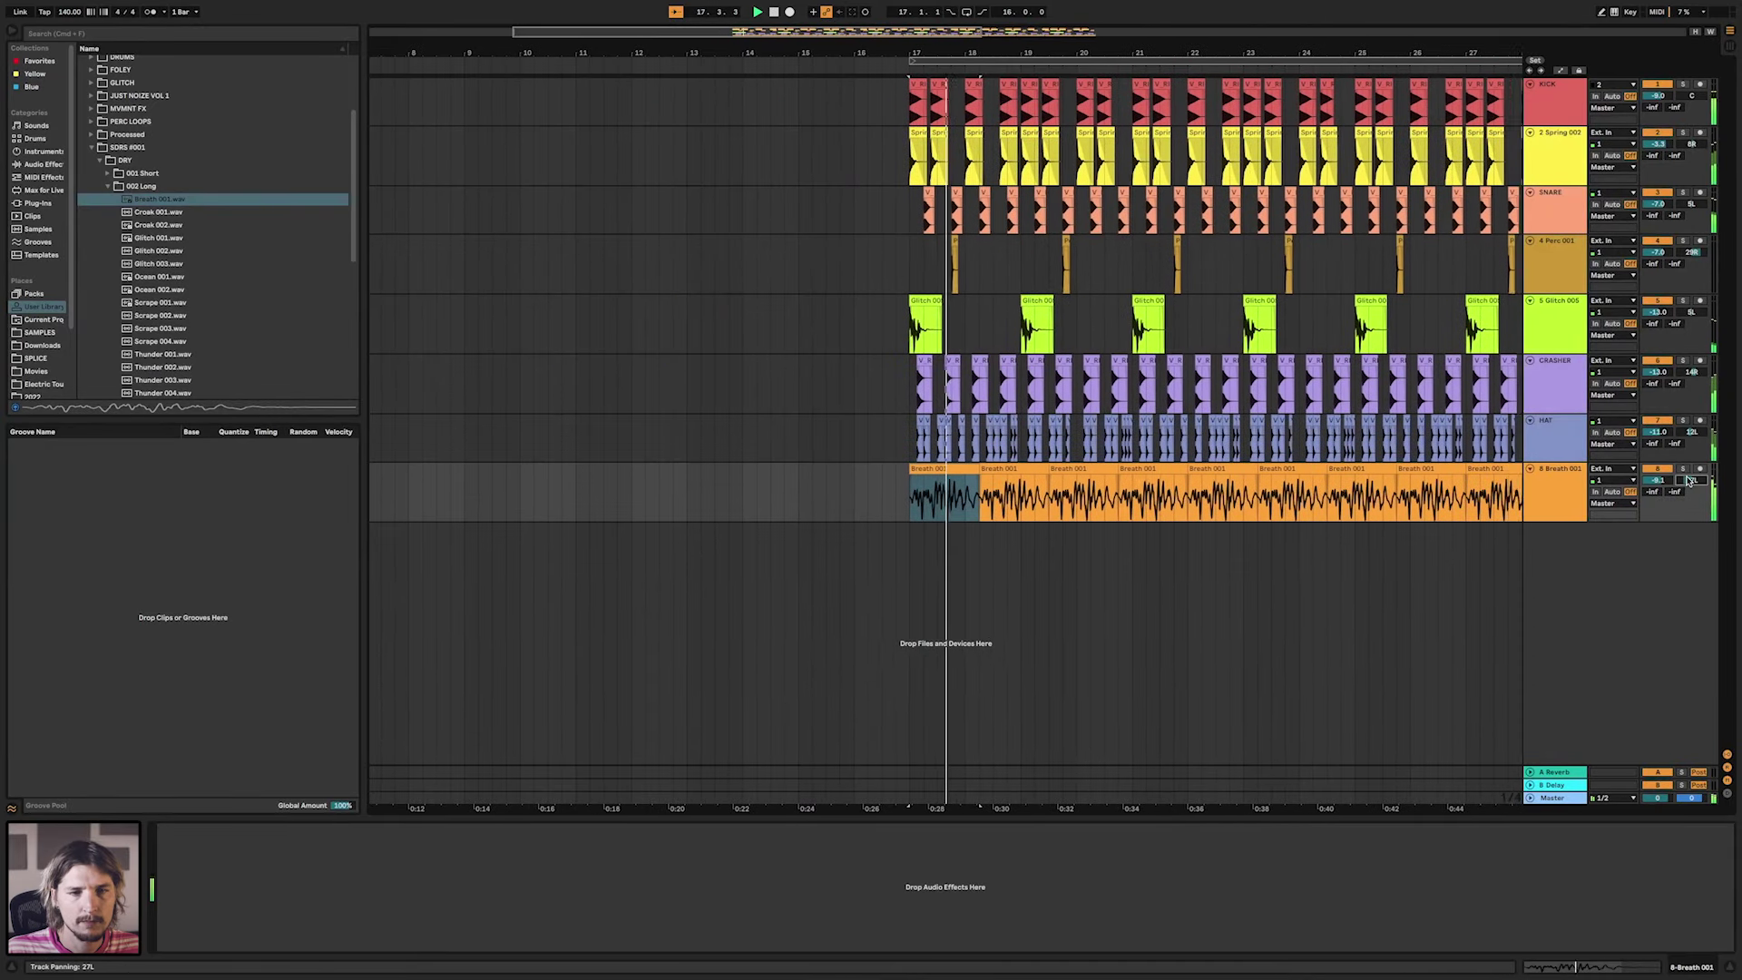
Add EQ Eight to the Breath 001 track and set band 1 to a low cut just under 200 Hz.
key(super+f)
text(eq)
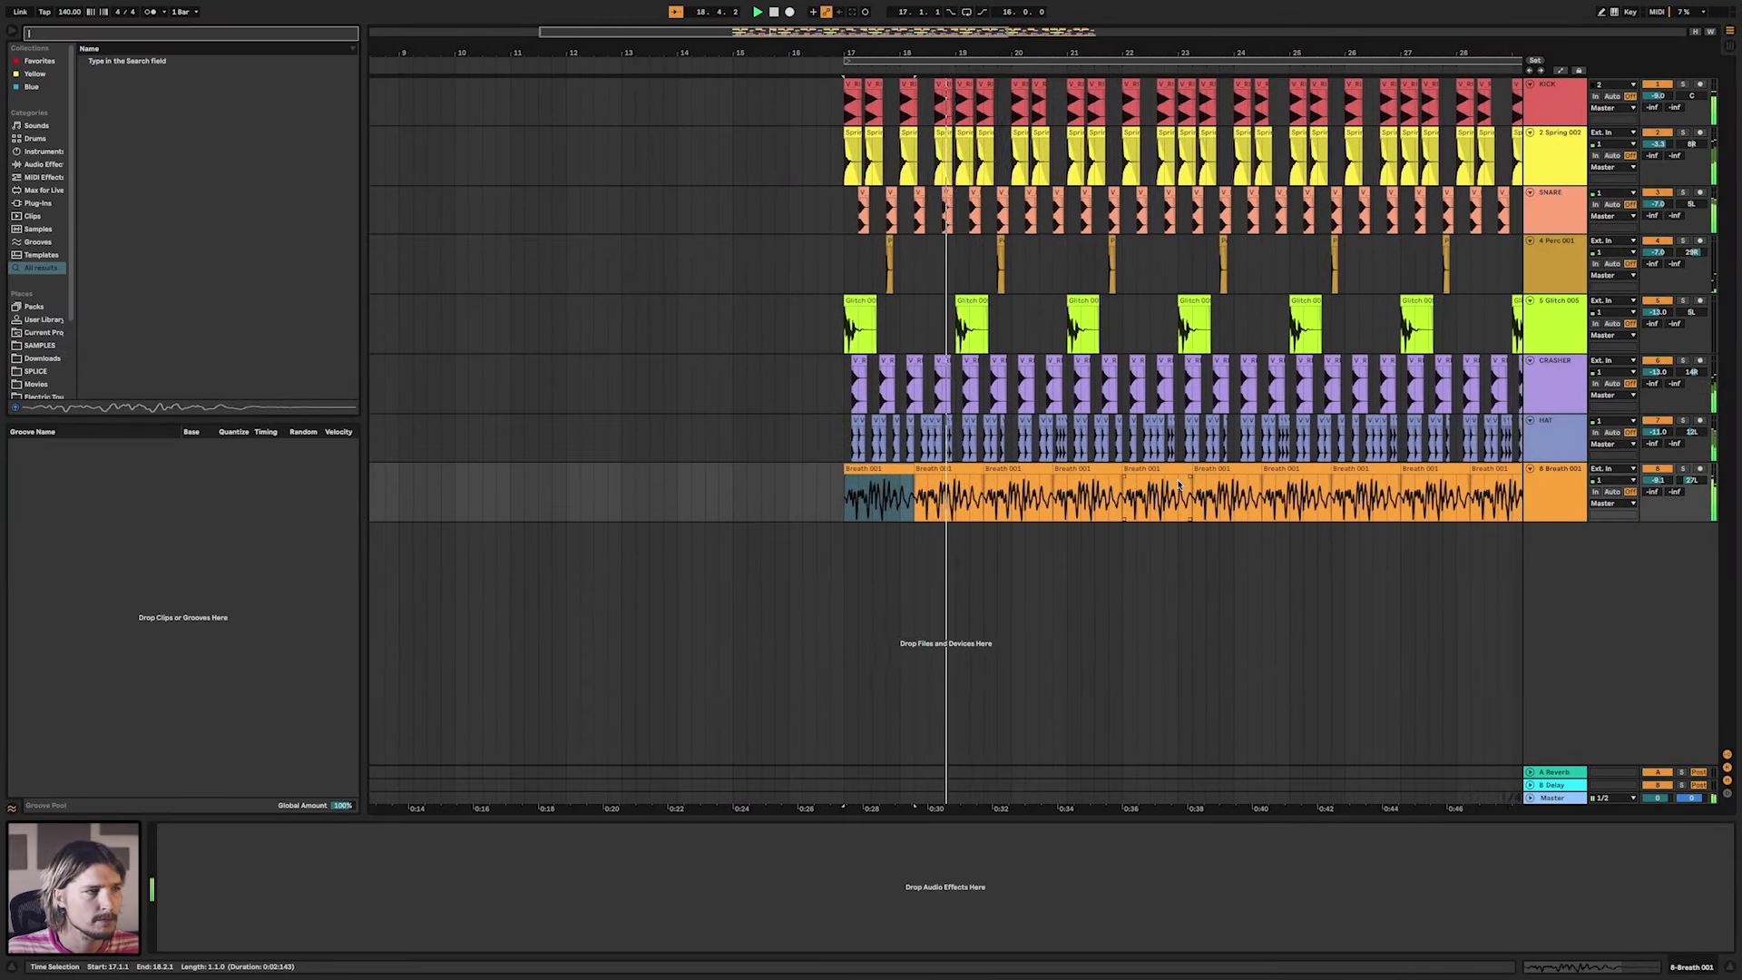
drag(121, 77, 827, 486)
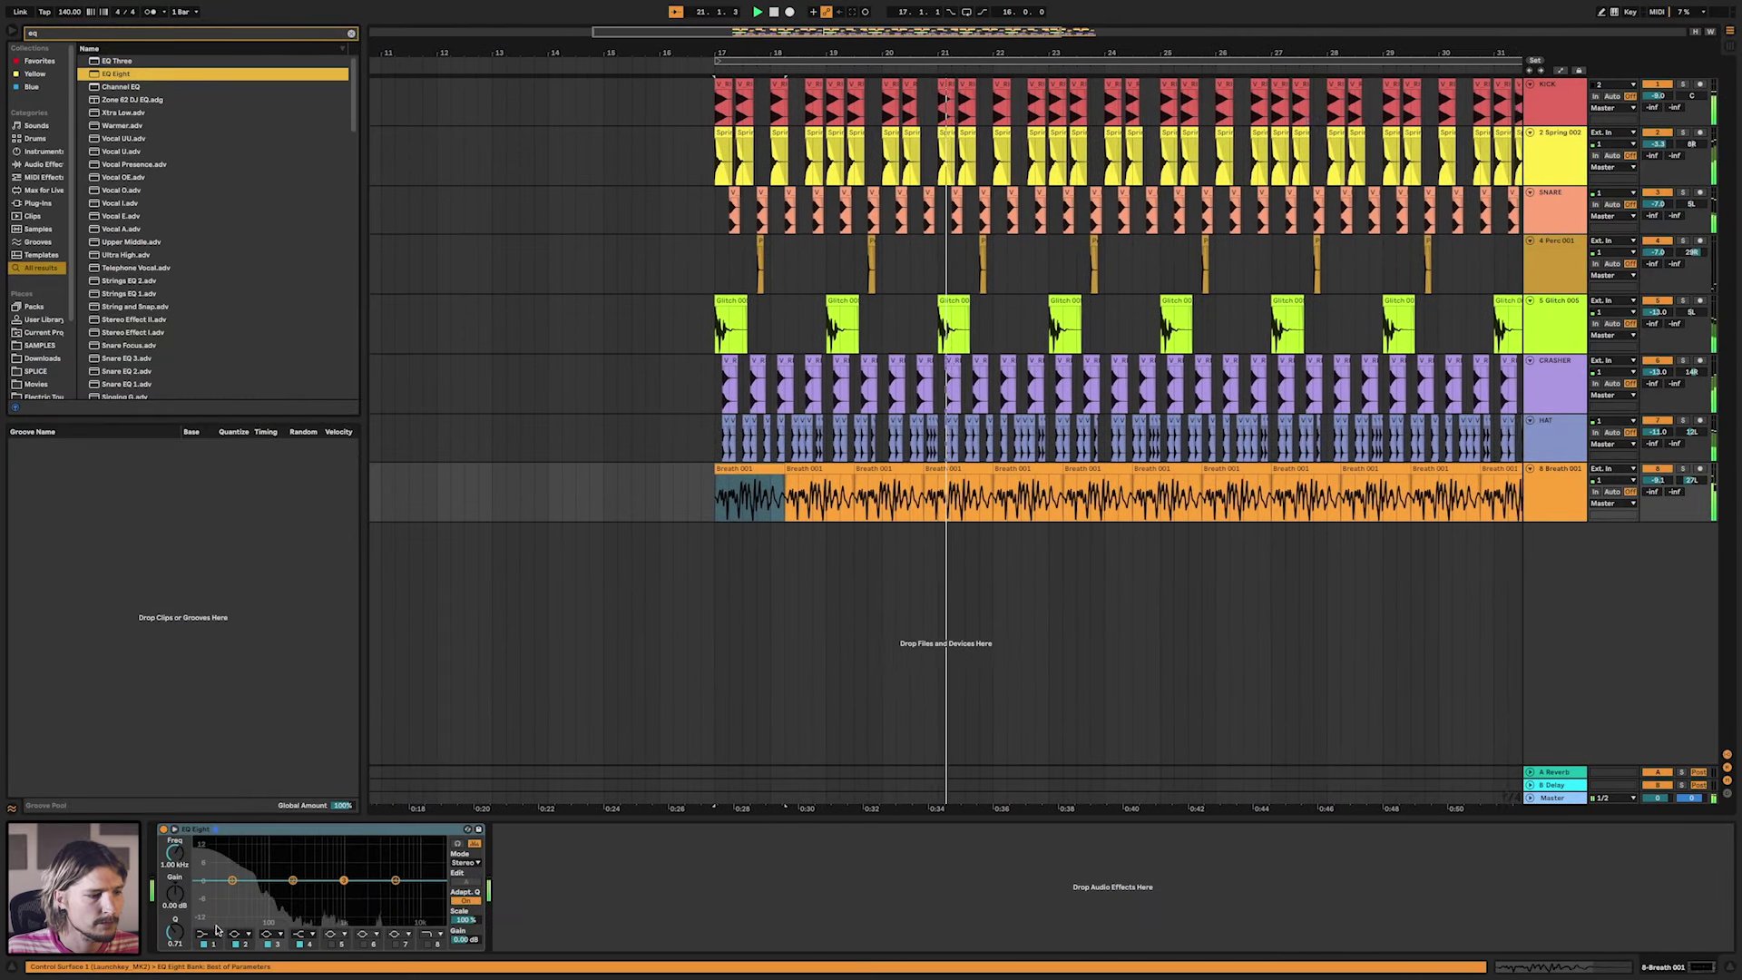
click(207, 934)
click(203, 869)
drag(232, 880, 292, 900)
Search for Redux and add it to the Breath 001 track after EQ Eight.
key(ctrl+f)
text(red)
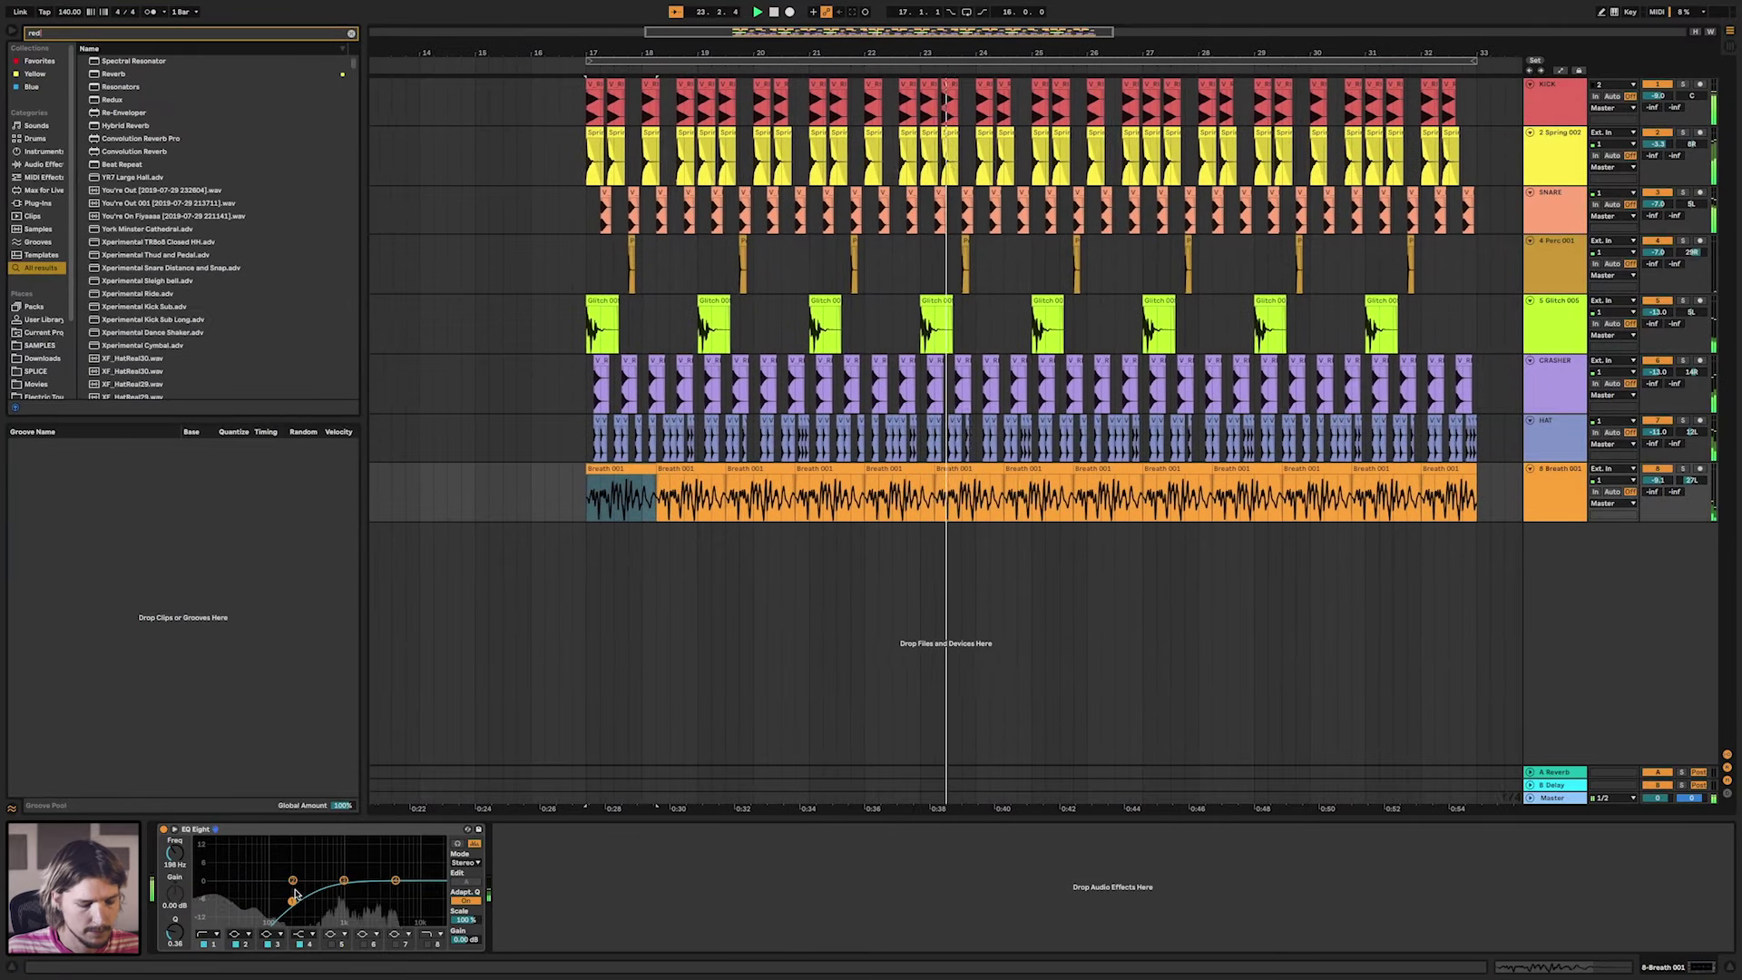
text(ux)
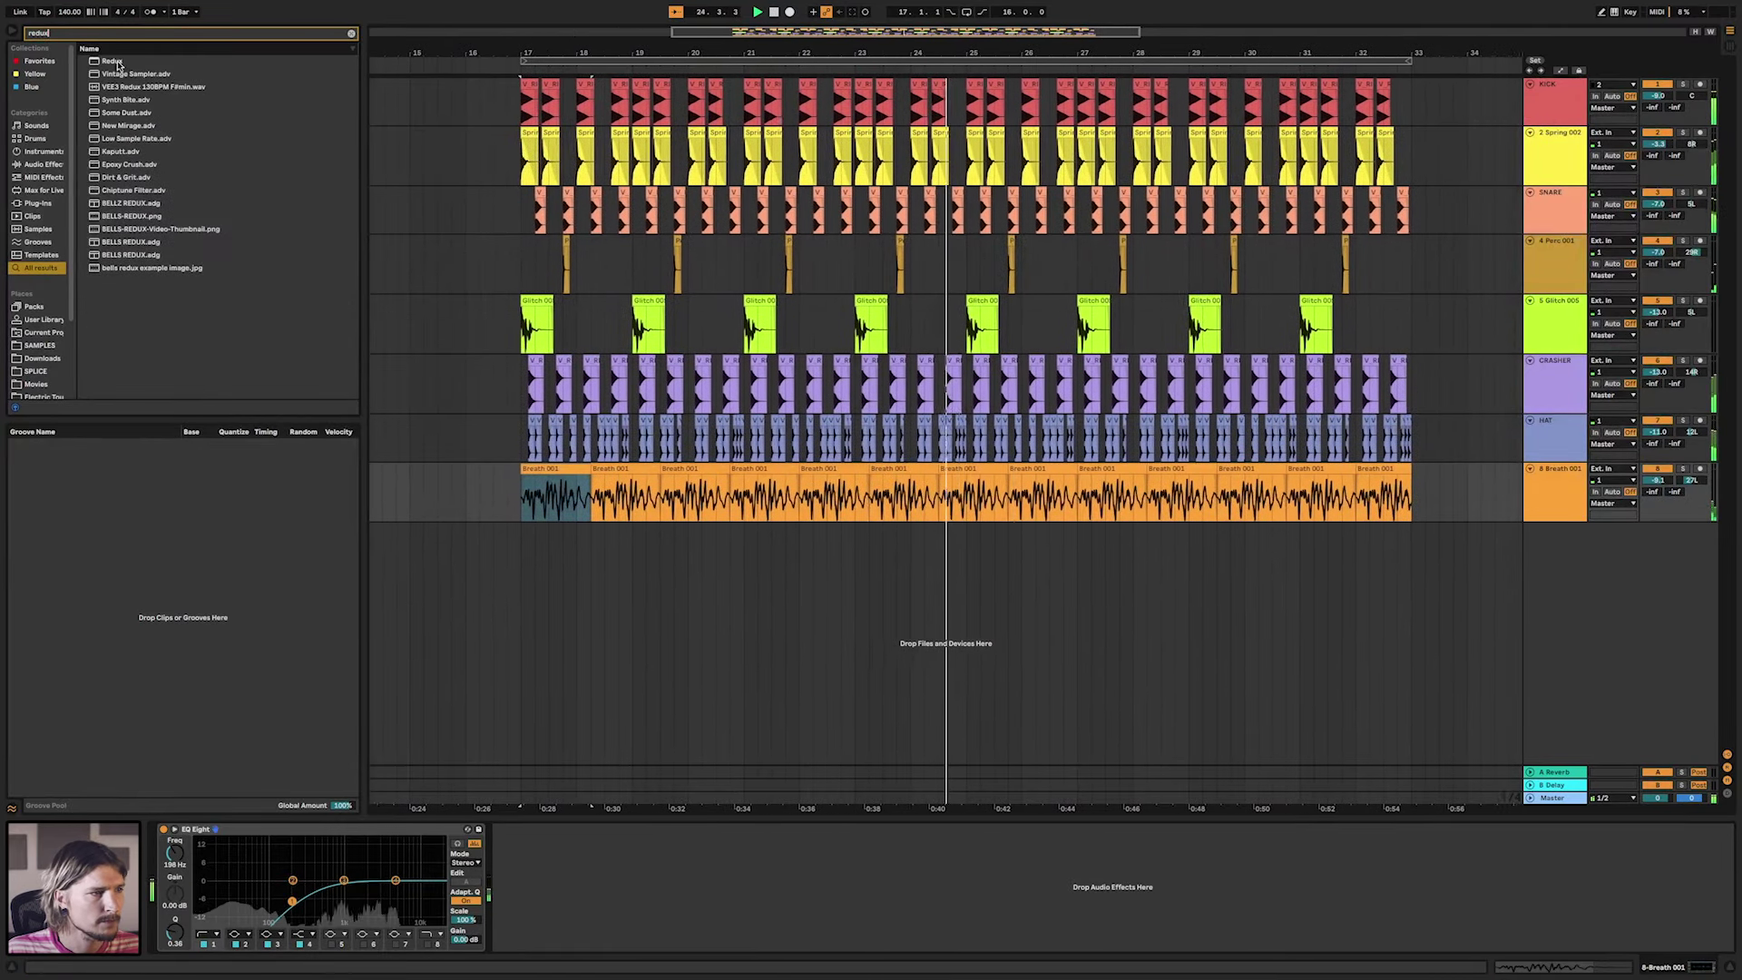
key(Down)
key(Return)
Search for Chorus-Ensemble and add it to the Breath 001 track between EQ Eight and Redux.
key(ctrl+f)
text(chorus)
key(Down)
key(Return)
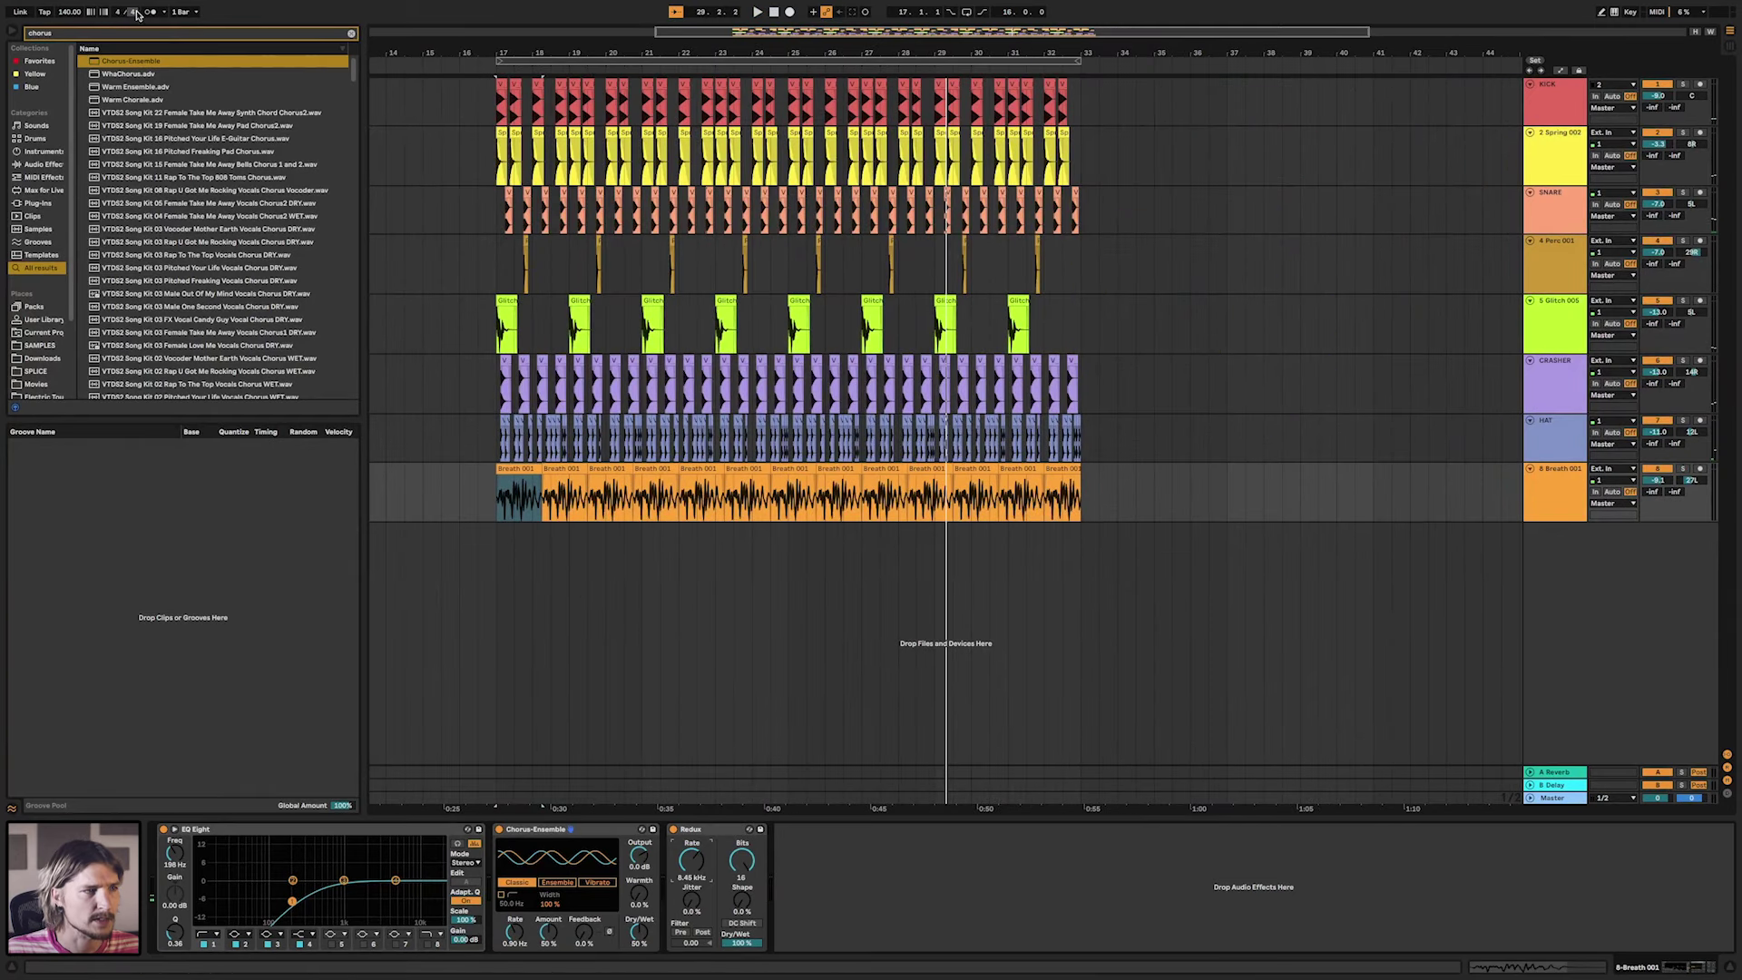
Turn on the metronome and enable Warp for the first Breath 001 clip.
click(150, 13)
key(space)
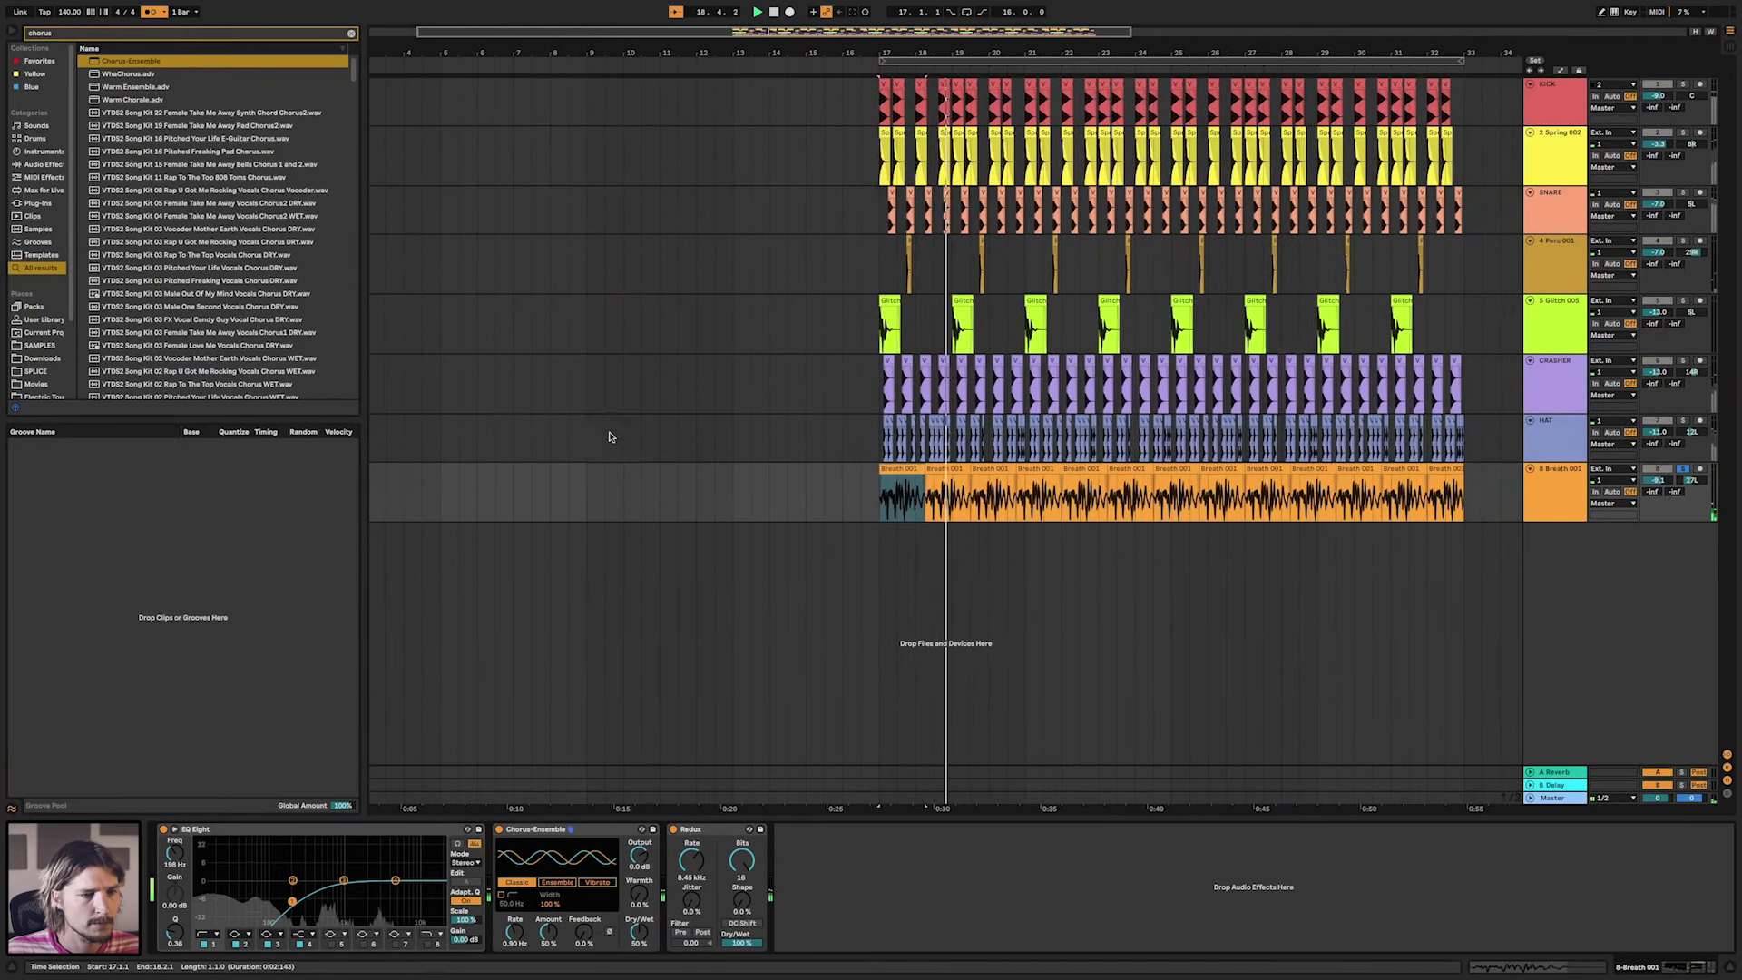
double_click(901, 481)
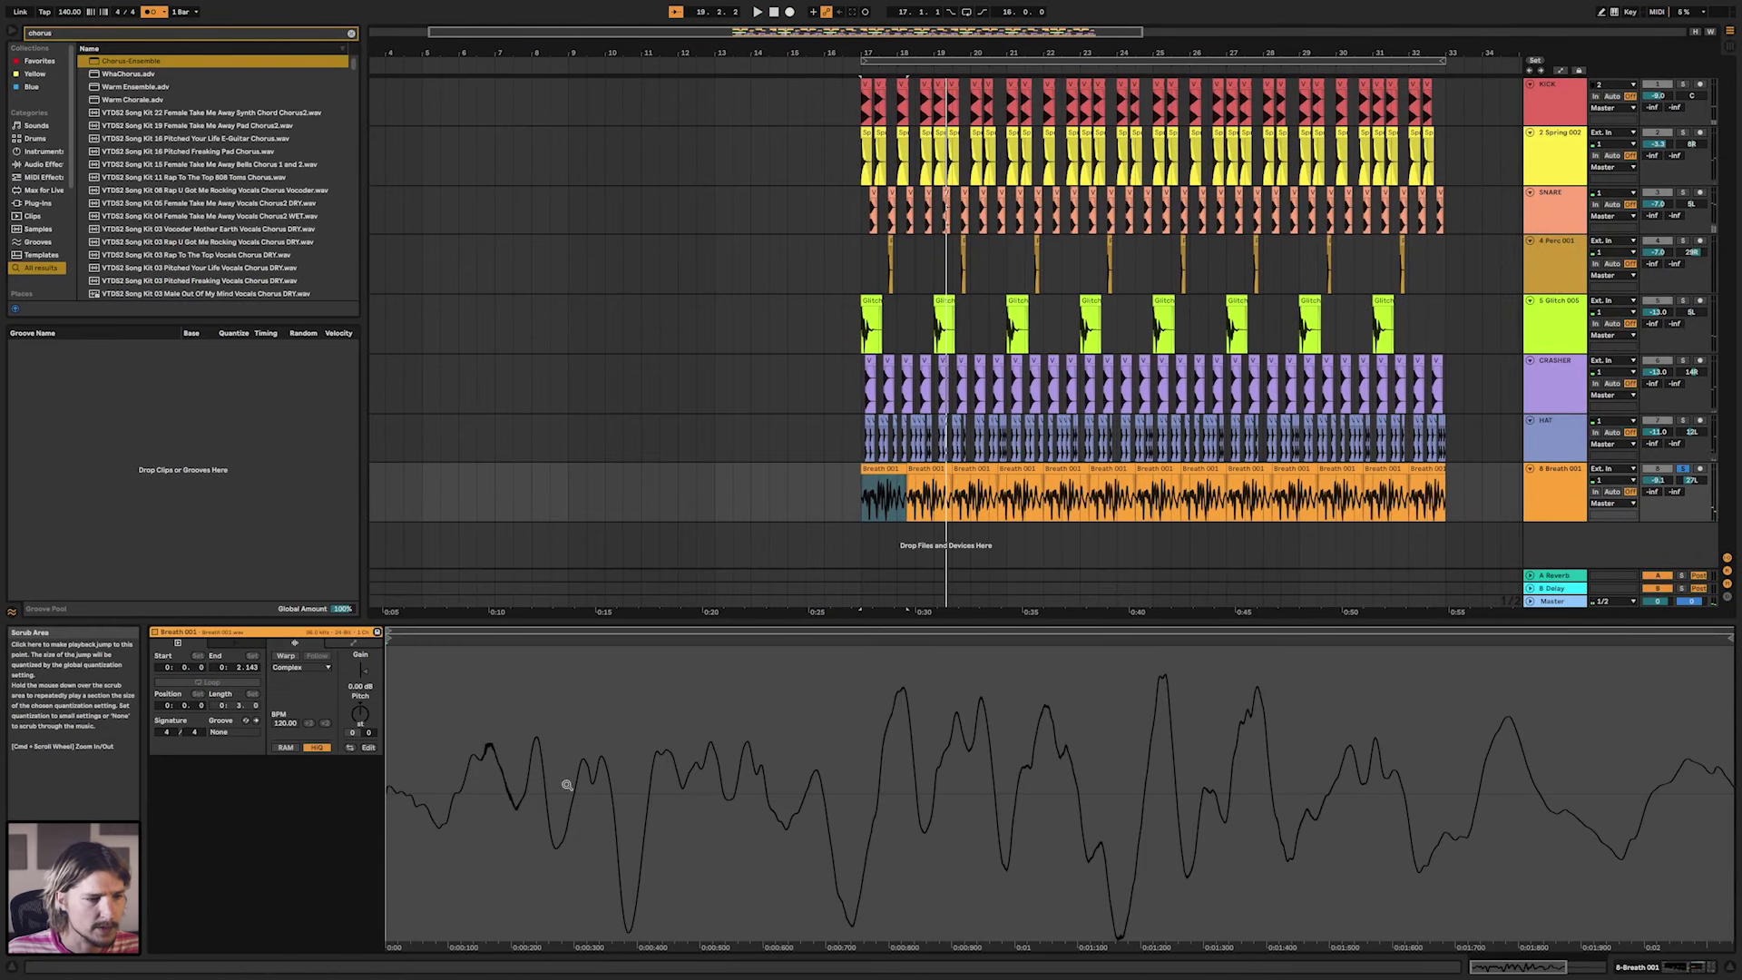
drag(641, 717, 526, 700)
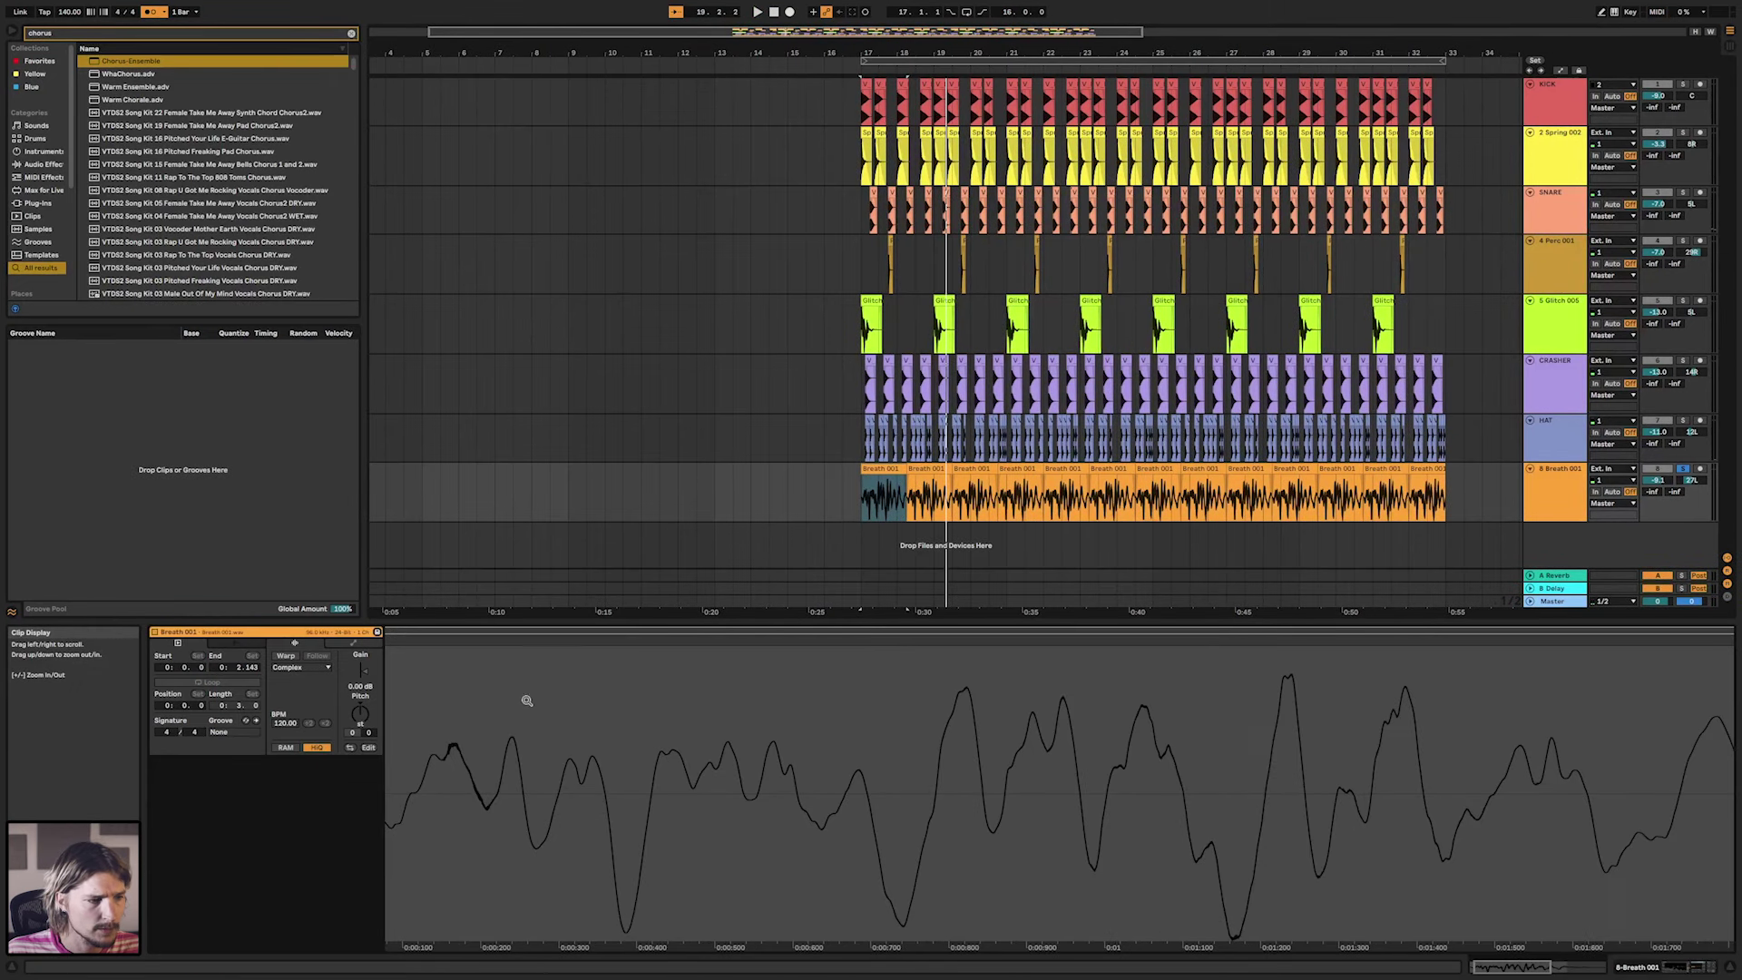
click(297, 661)
scroll(669, 711, down, 1)
Play the Breath 001 clip against the metronome and add a shifted warp marker near its start to adjust the timing.
key(space)
key(space)
key(space)
key(space)
drag(456, 667, 384, 661)
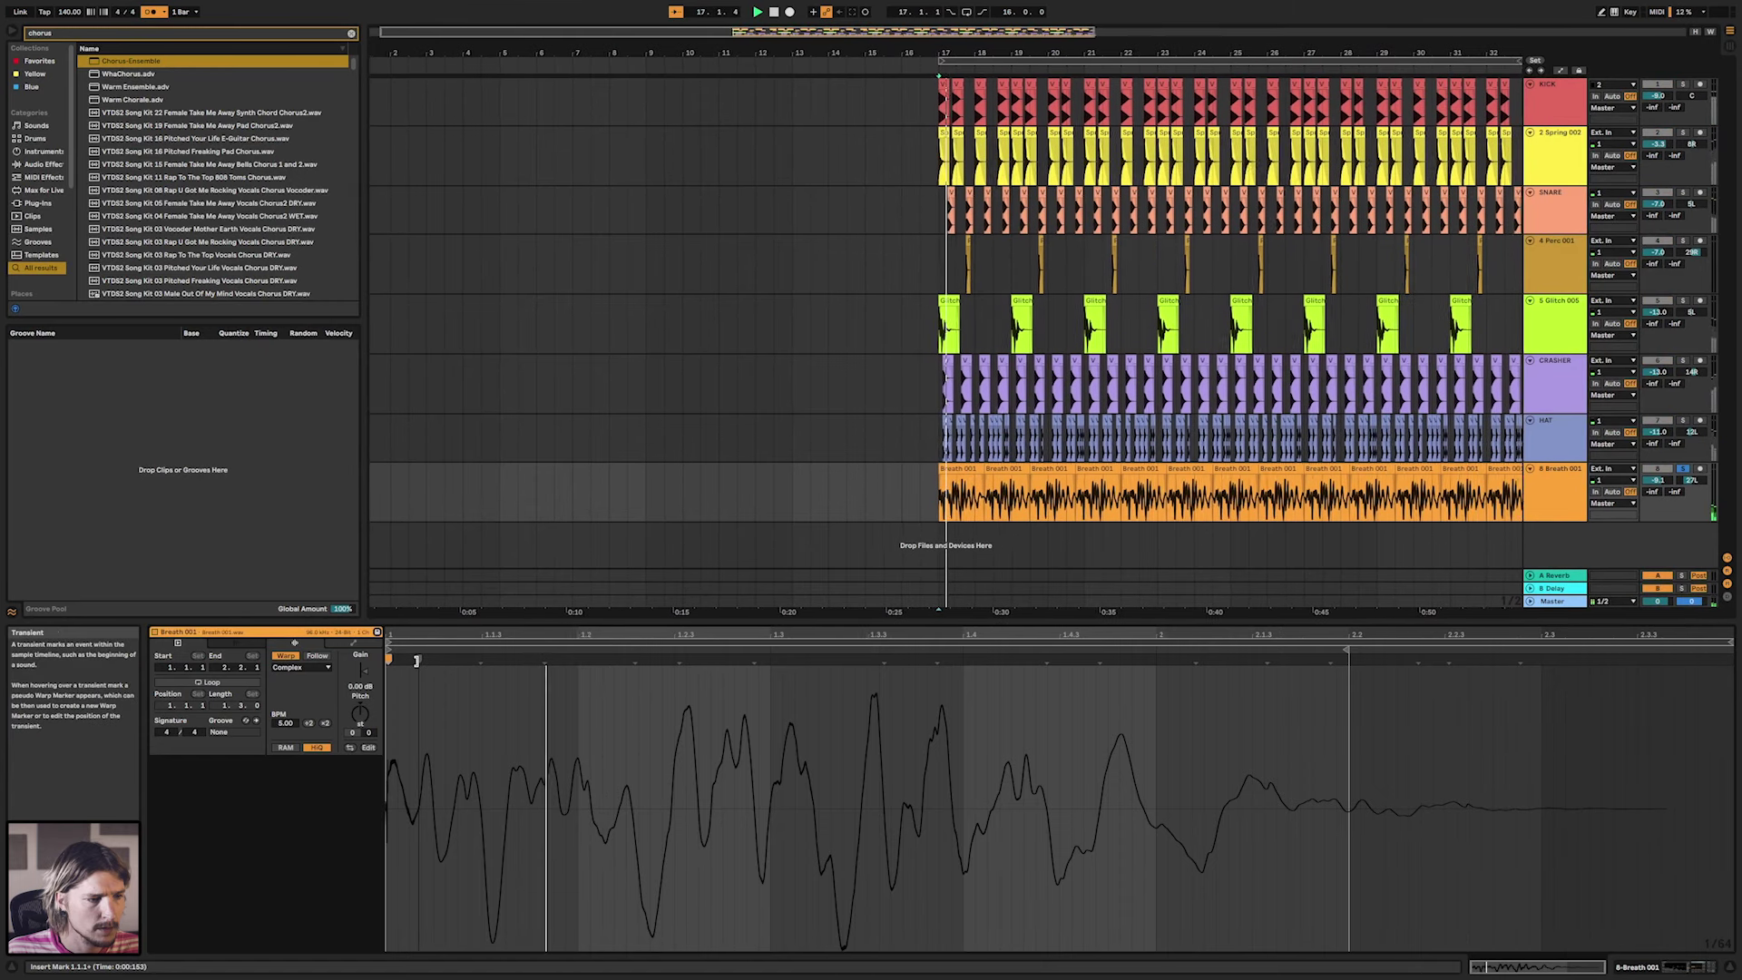
click(956, 468)
key(space)
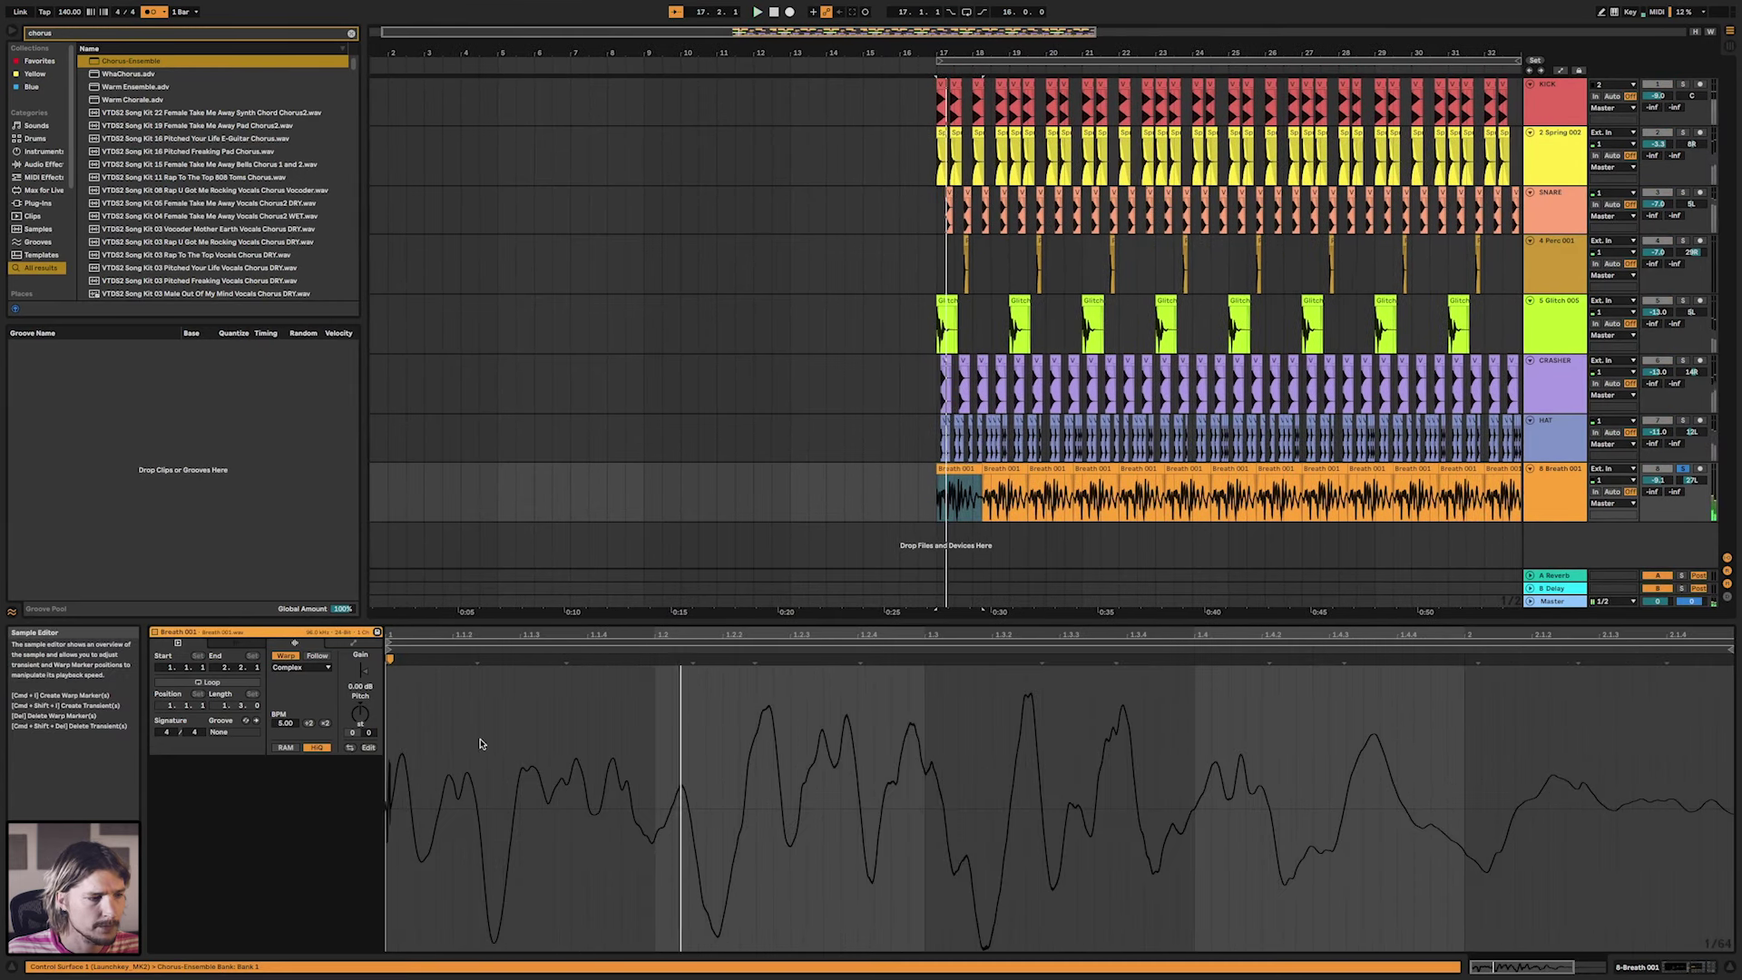
mouse_move(388, 698)
mouse_down()
mouse_move(448, 668)
mouse_move(409, 673)
mouse_move(454, 673)
mouse_move(419, 674)
mouse_up()
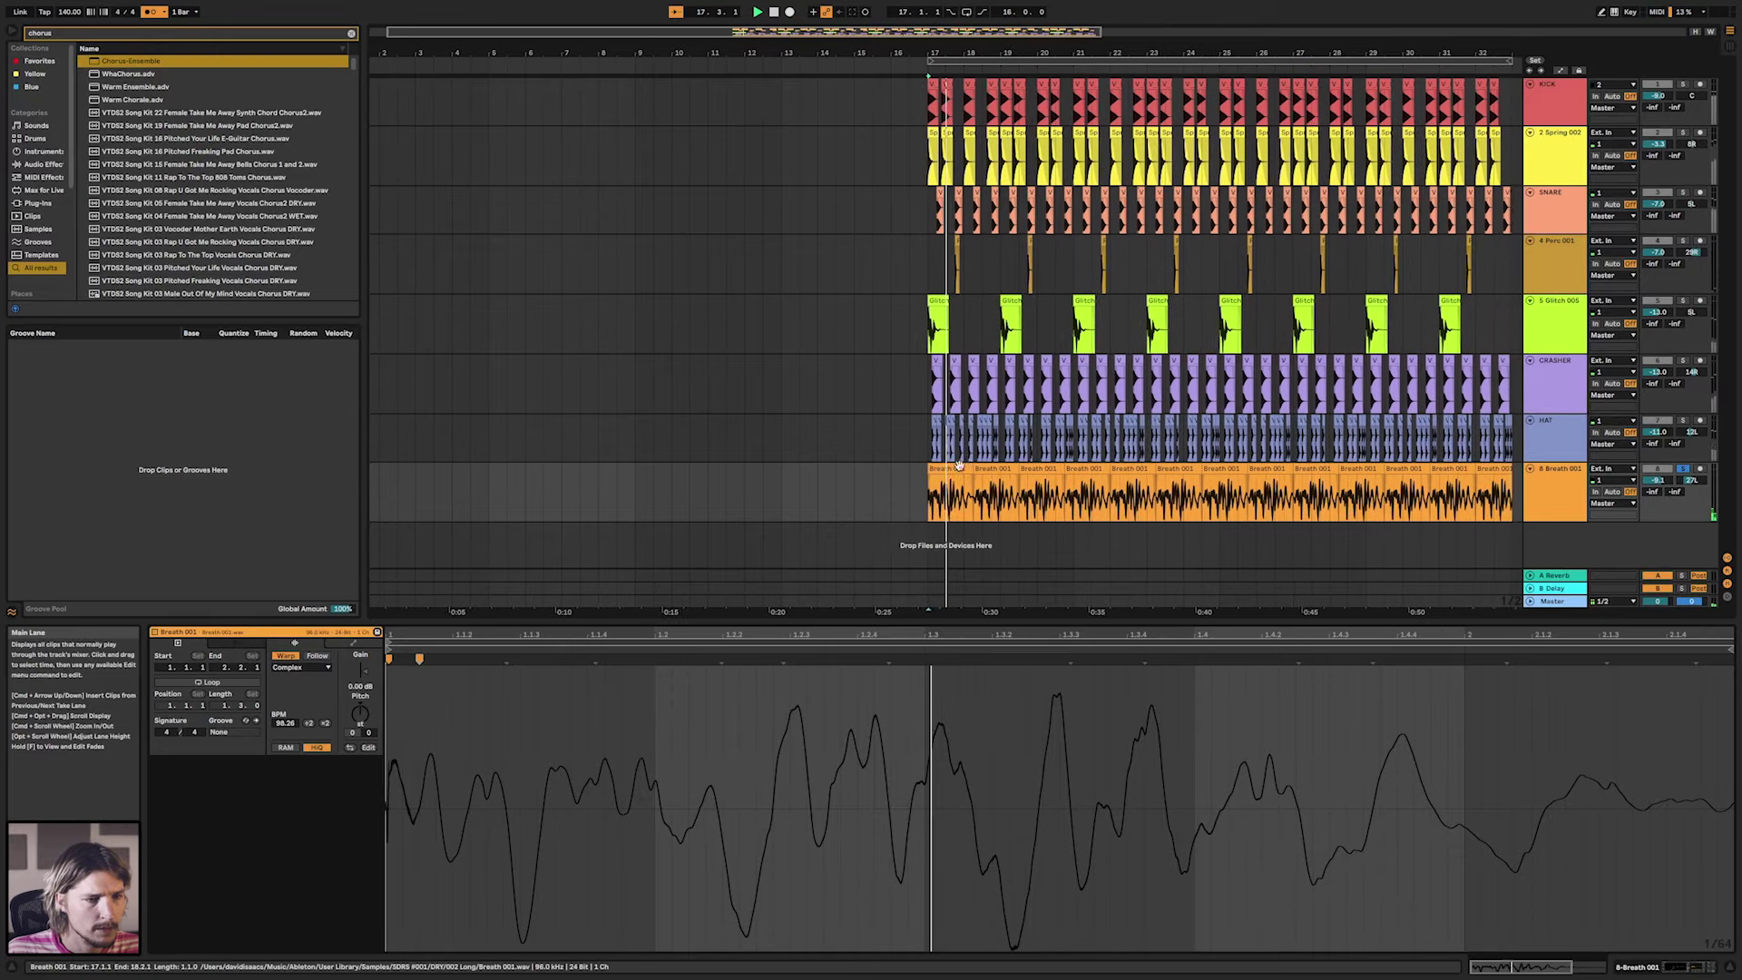
Cut the first Breath 001 clip to one bar, move it to start at 17.3.3 and play from bar 17.
scroll(949, 463, up, 5)
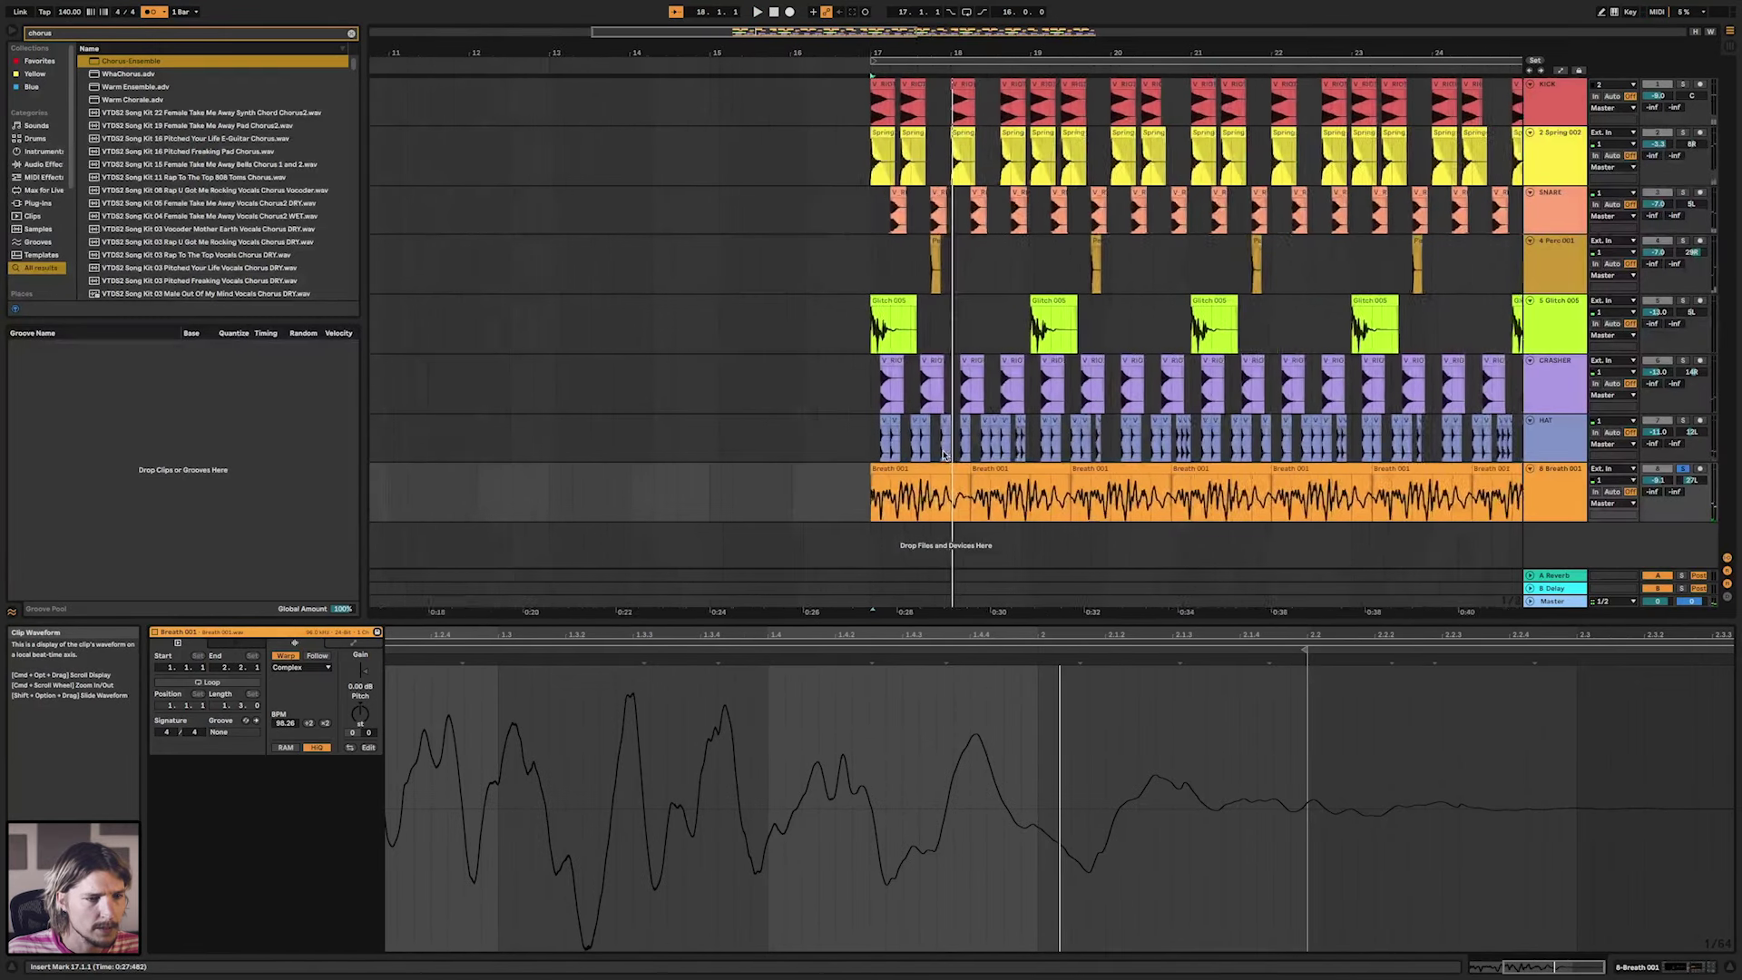
mouse_move(955, 499)
mouse_down()
mouse_move(969, 500)
mouse_move(955, 471)
mouse_up()
key(super+e)
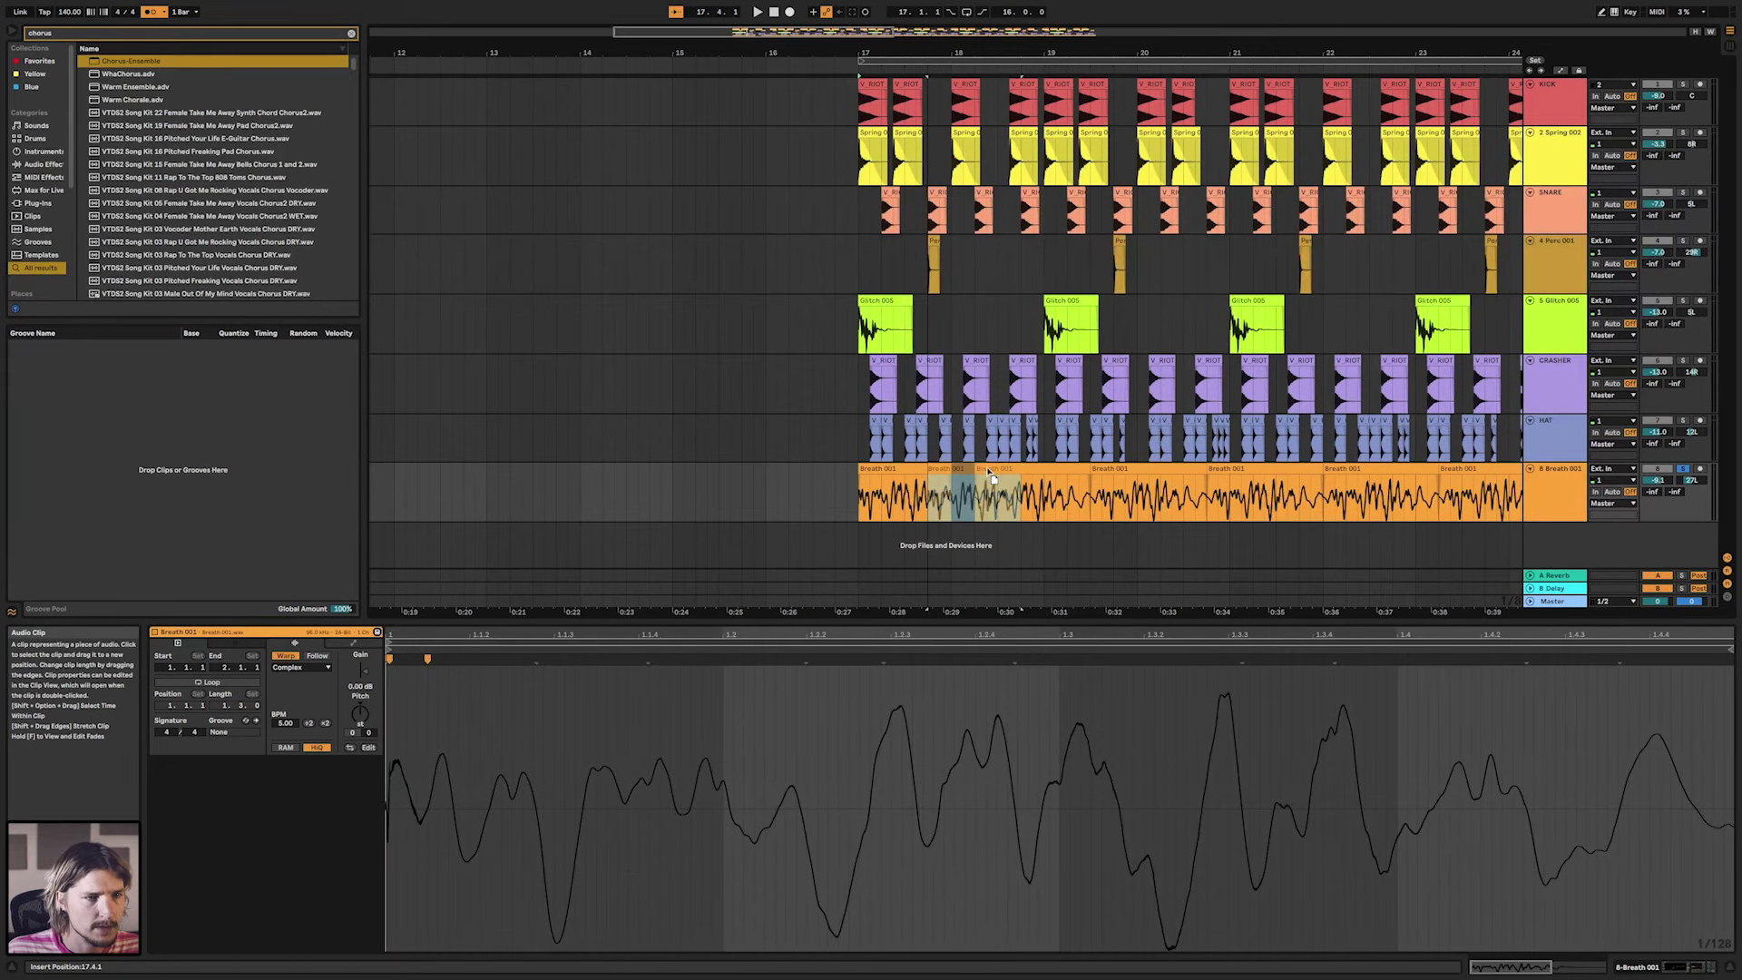
drag(974, 472, 970, 472)
click(859, 495)
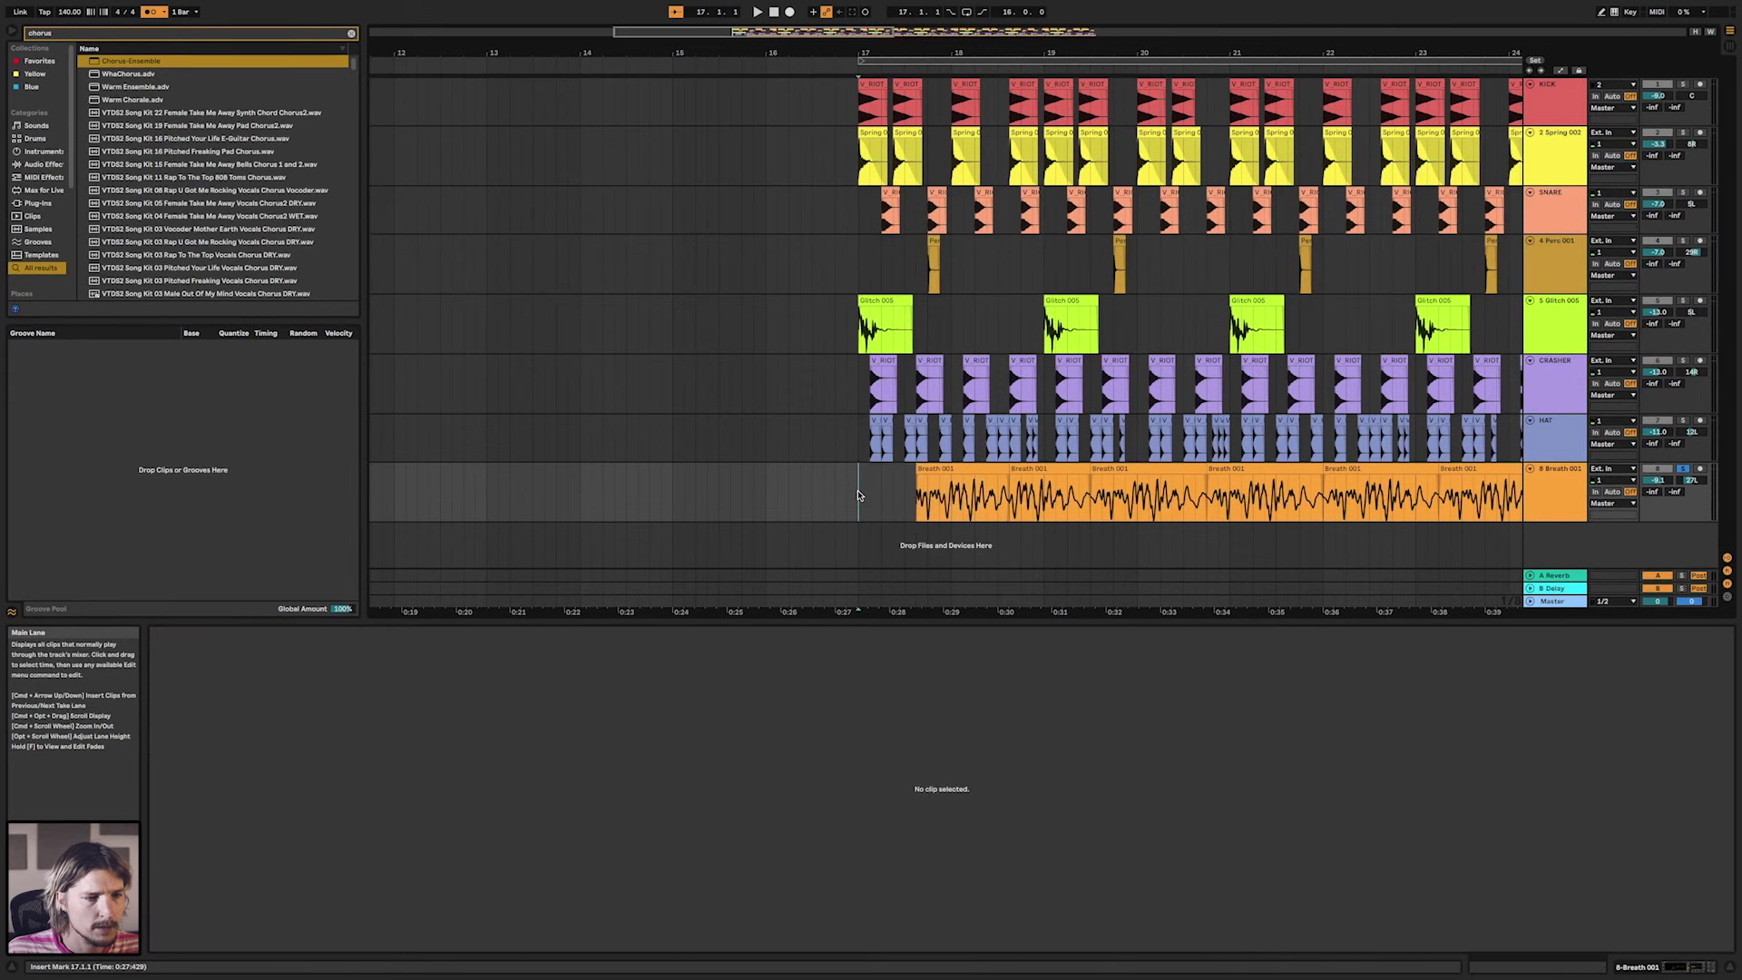
key(space)
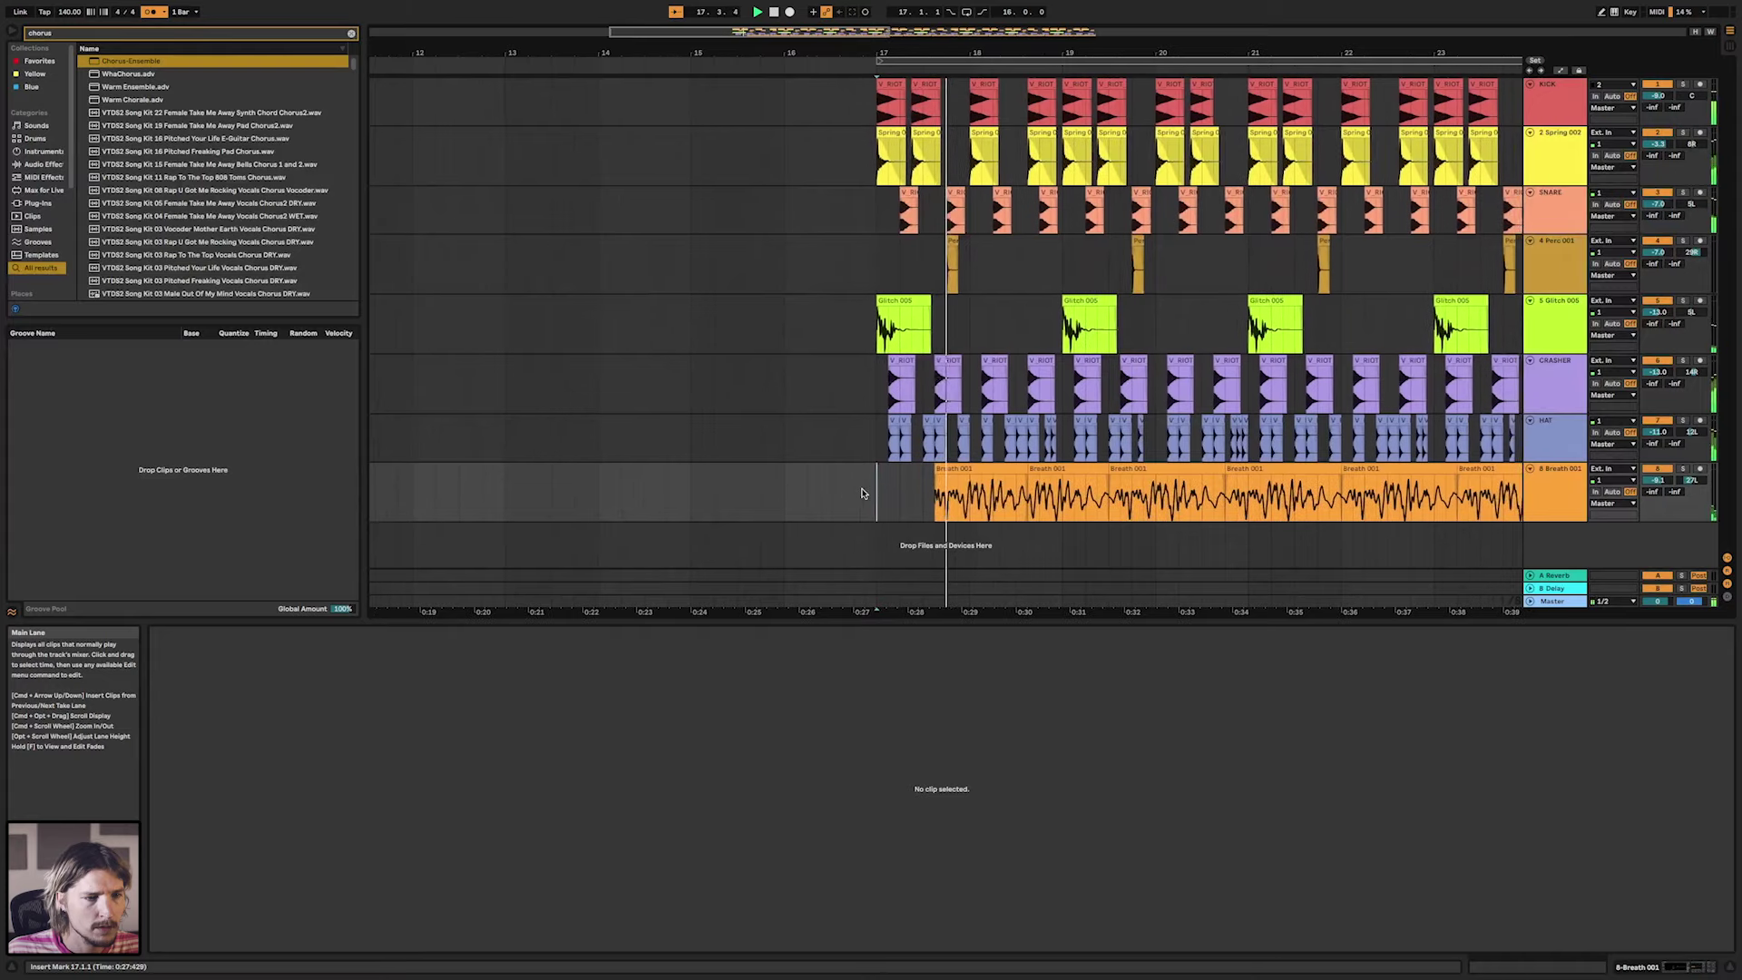
Move the one-bar Breath 001 clip to start at 17.3.1 and check it in playback.
click(893, 495)
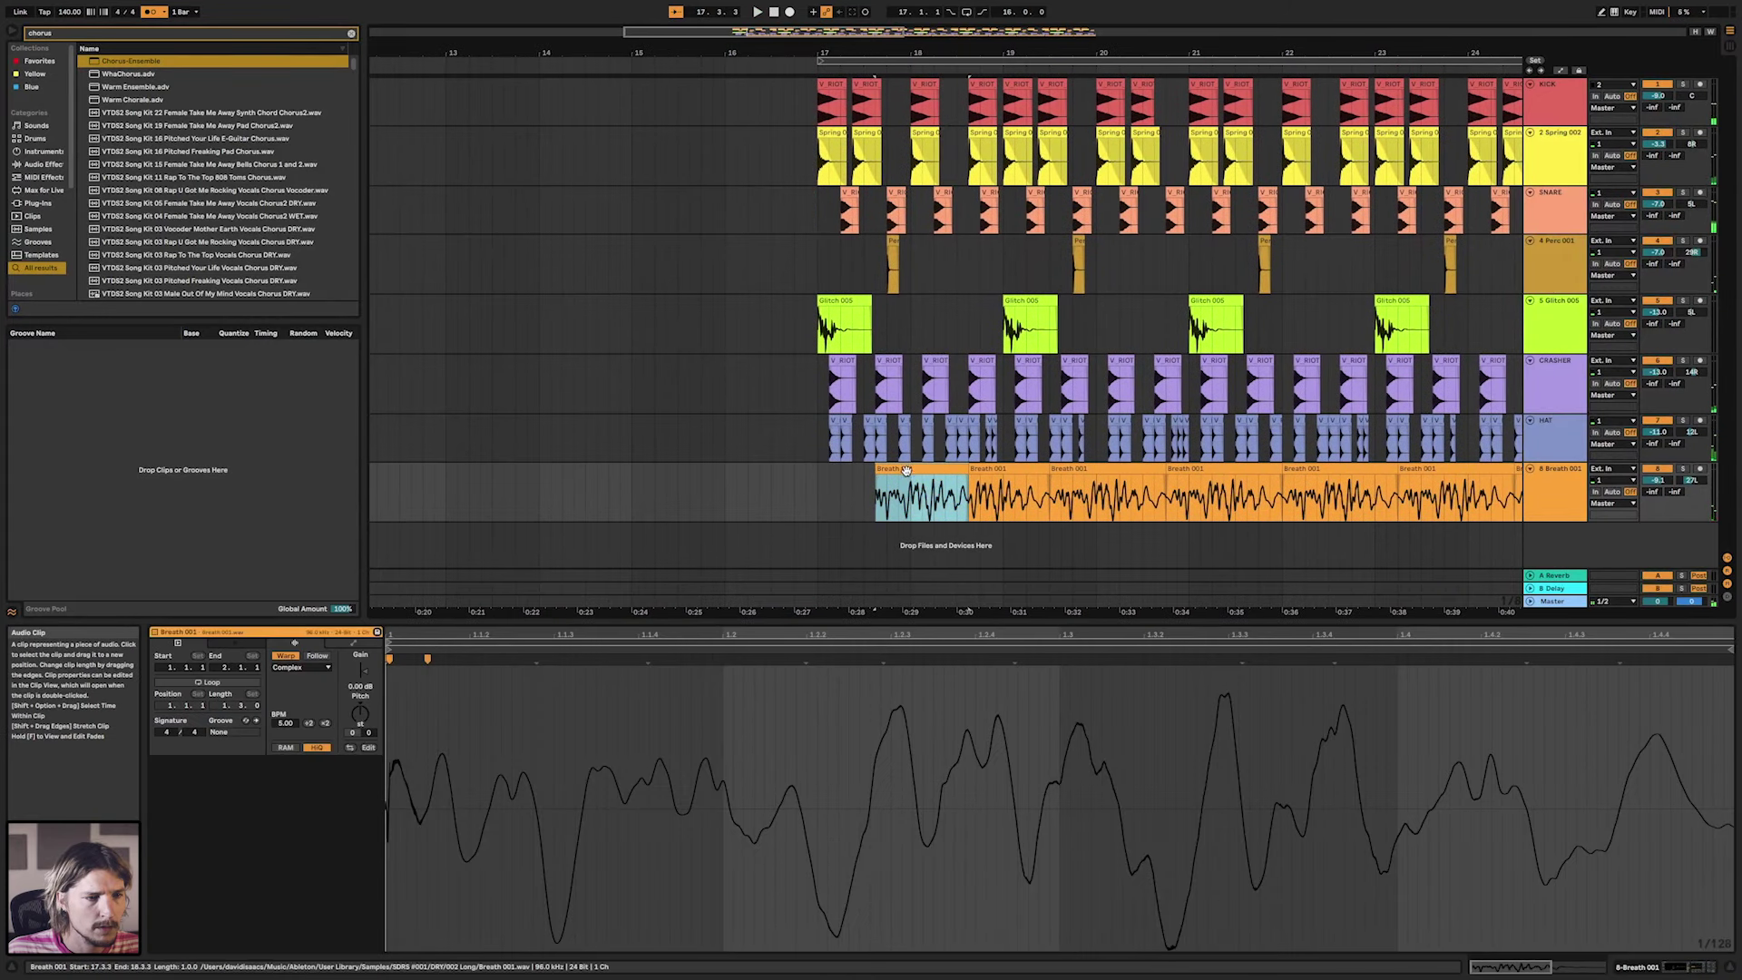
click(819, 492)
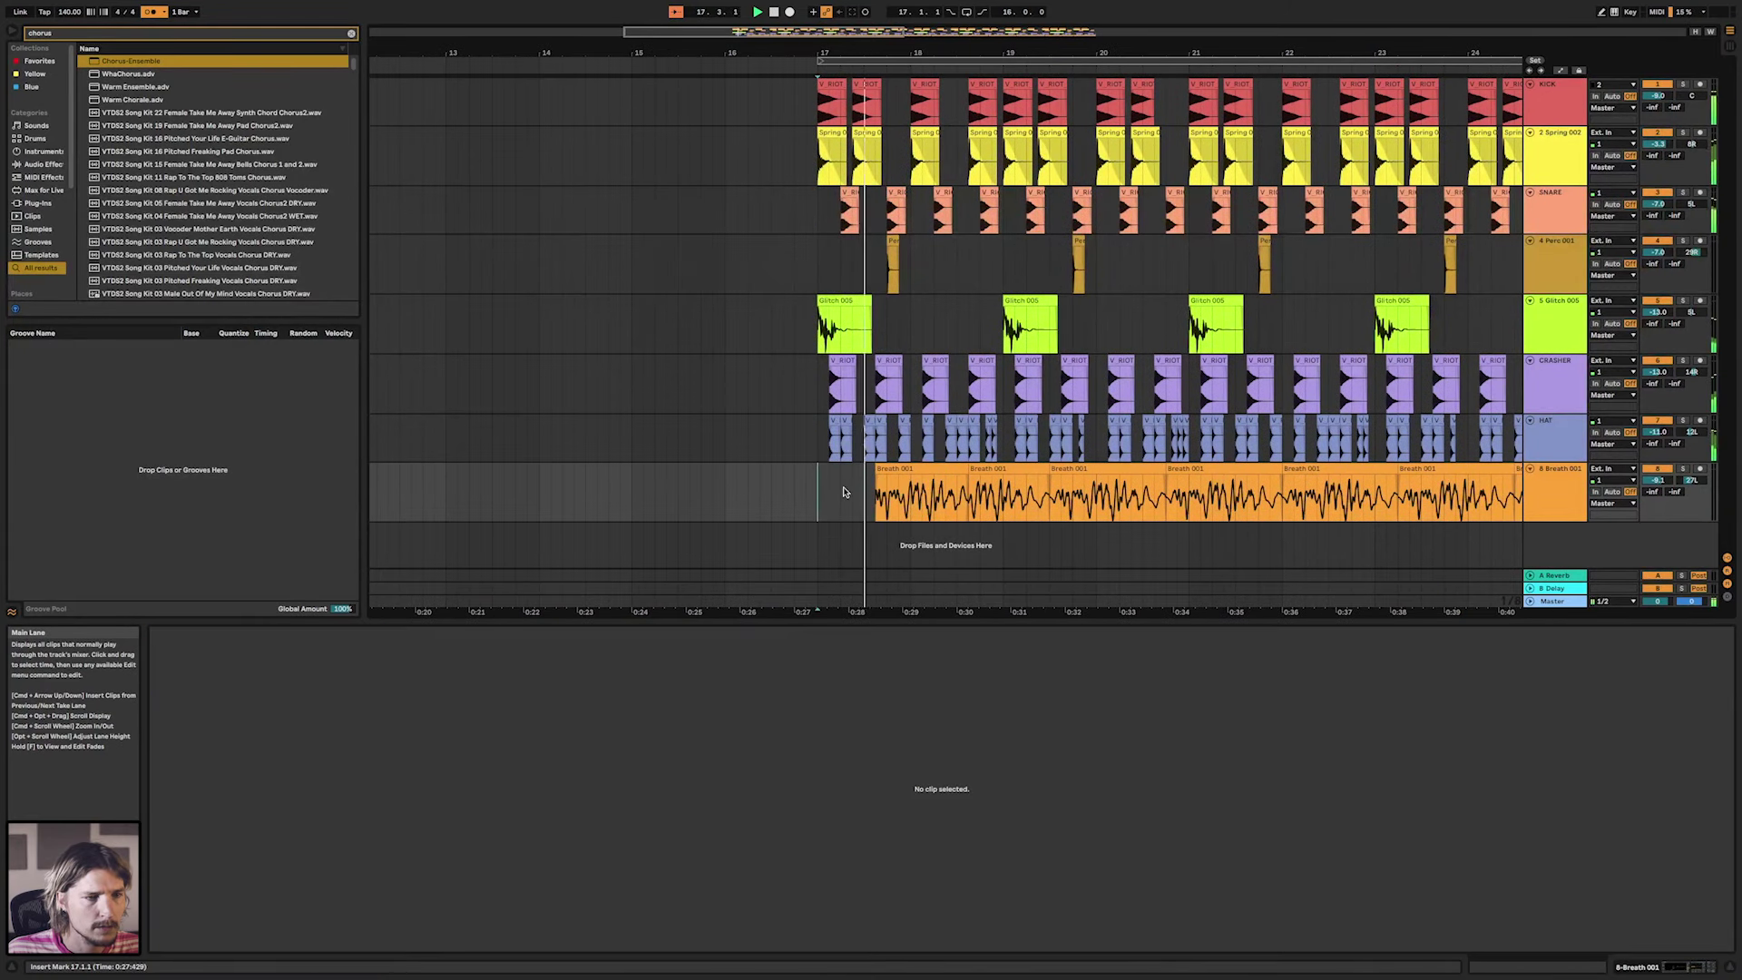
click(906, 474)
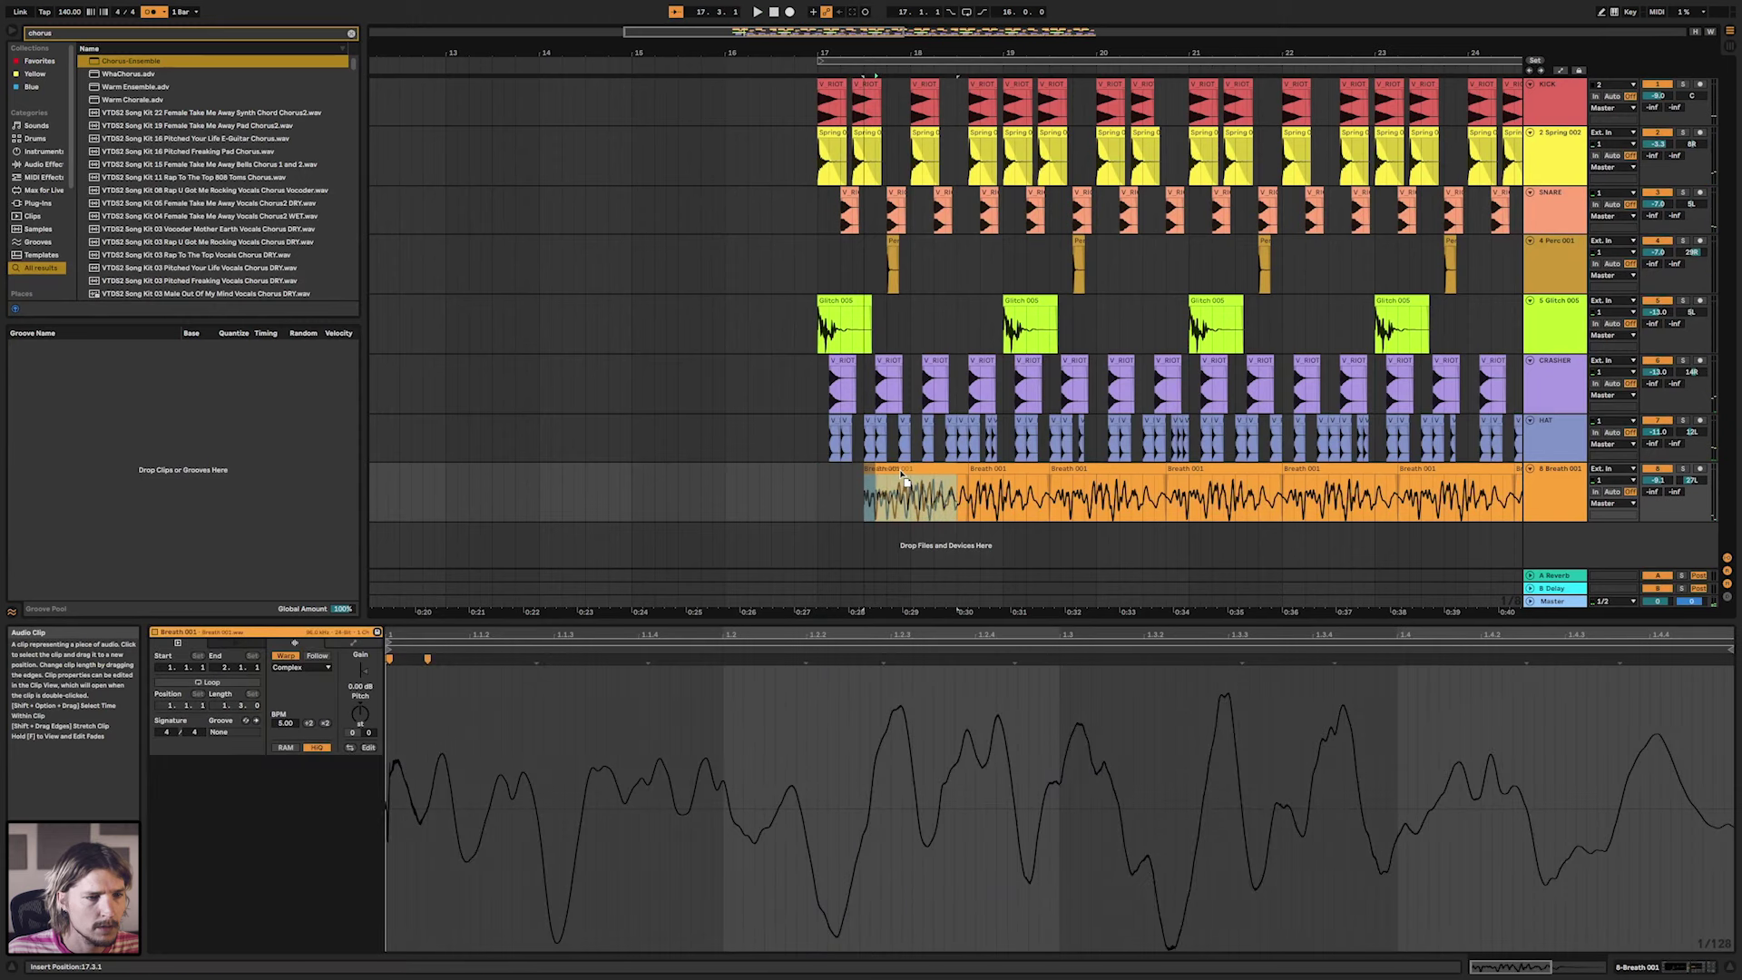
click(827, 491)
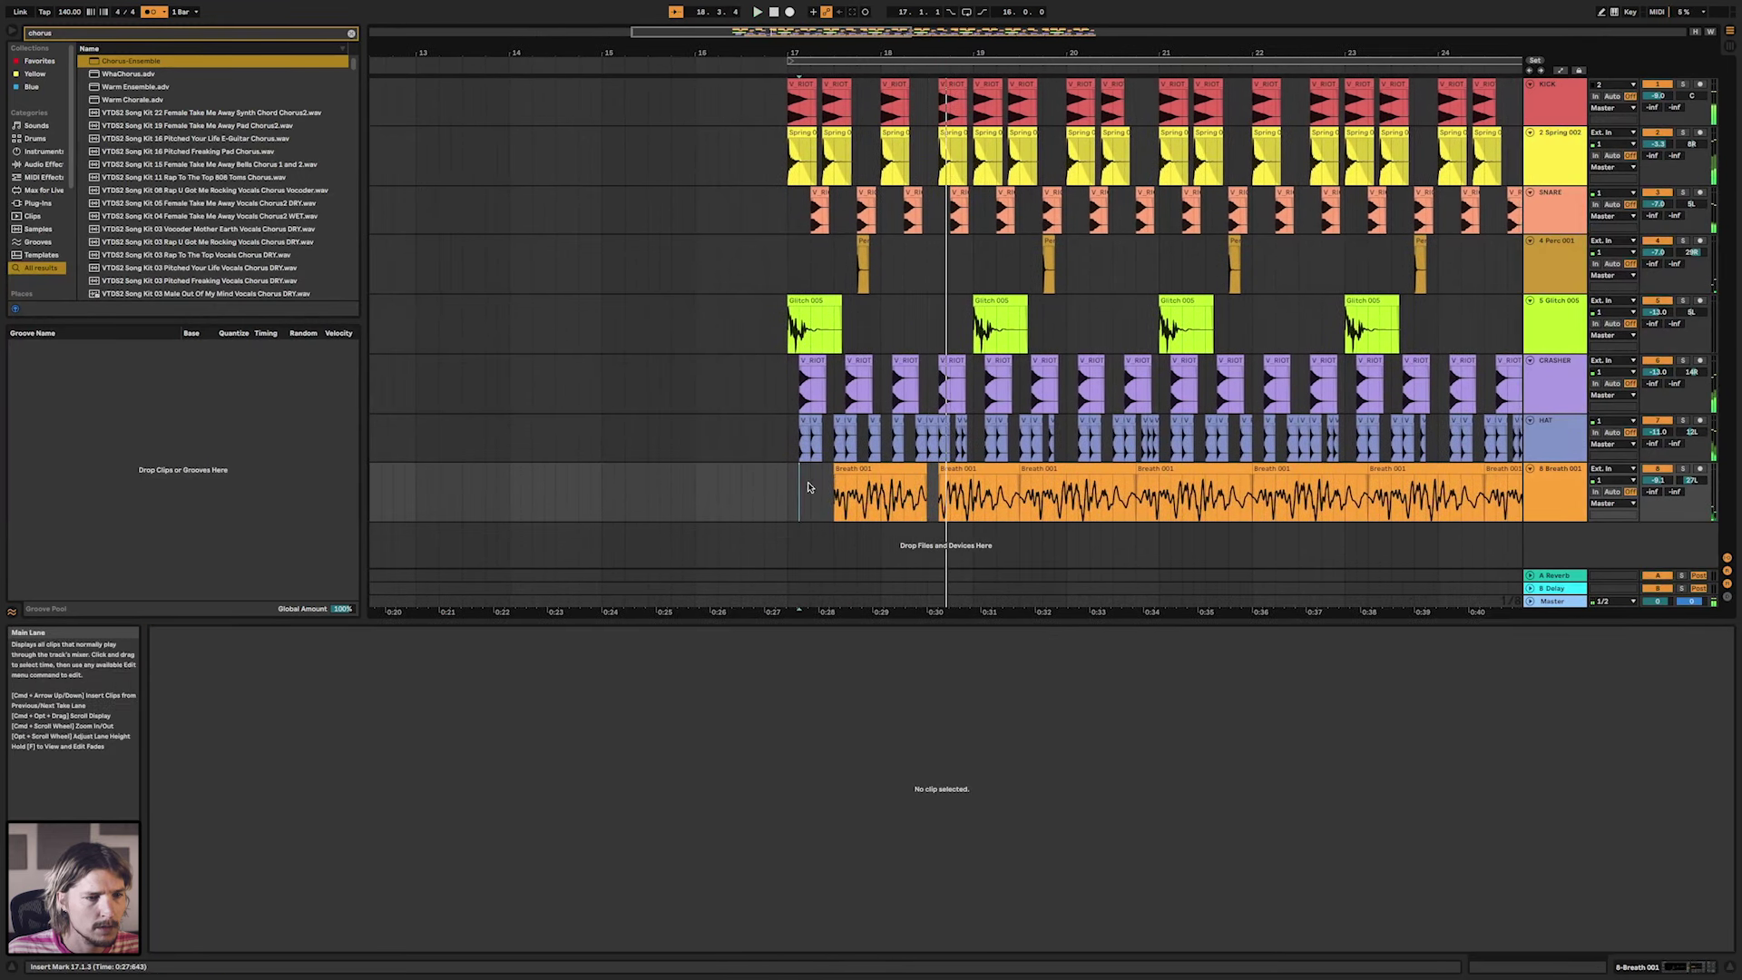
Consolidate a two-bar Breath 001 phrase and duplicate it repeatedly to the end of the drum pattern.
drag(785, 495, 971, 495)
key(super+j)
key(super+d)
key(super+d)
key(super+d)
key(super+d)
key(super+d)
key(super+d)
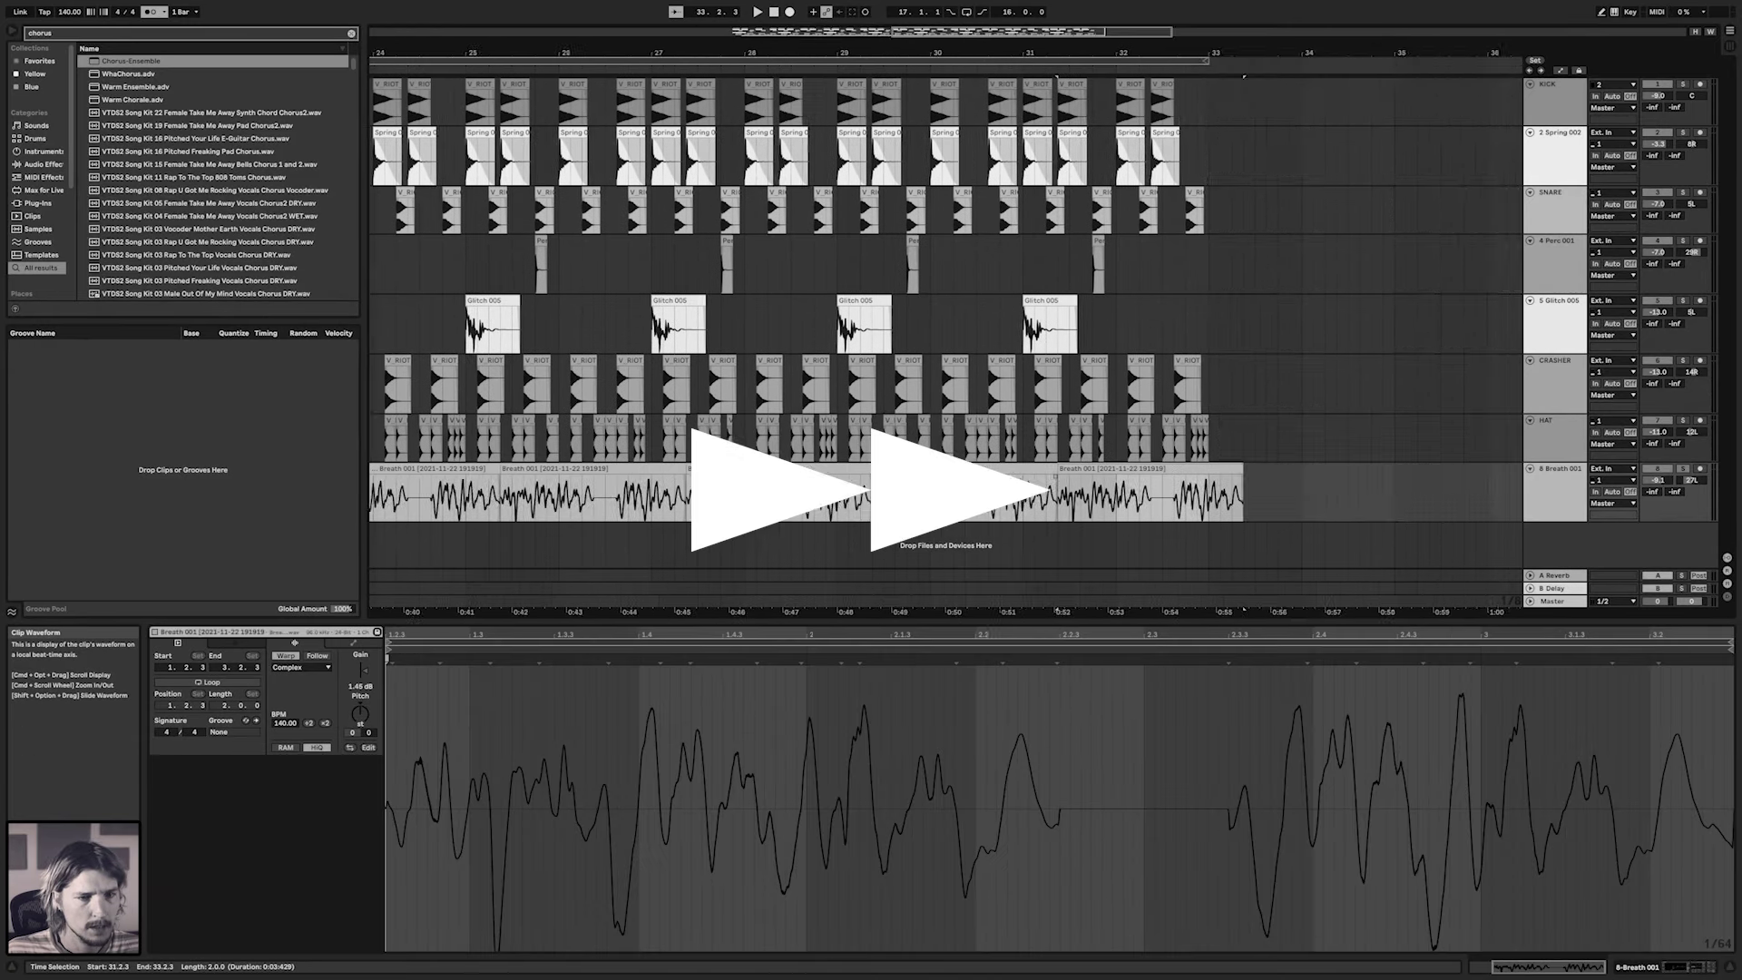
Search for saturation presets and add A Bit Warmer to the Breath 001 track after Redux.
scroll(907, 494, left, 10)
click(703, 469)
key(super+f)
text(sat)
scroll(152, 285, down, 3)
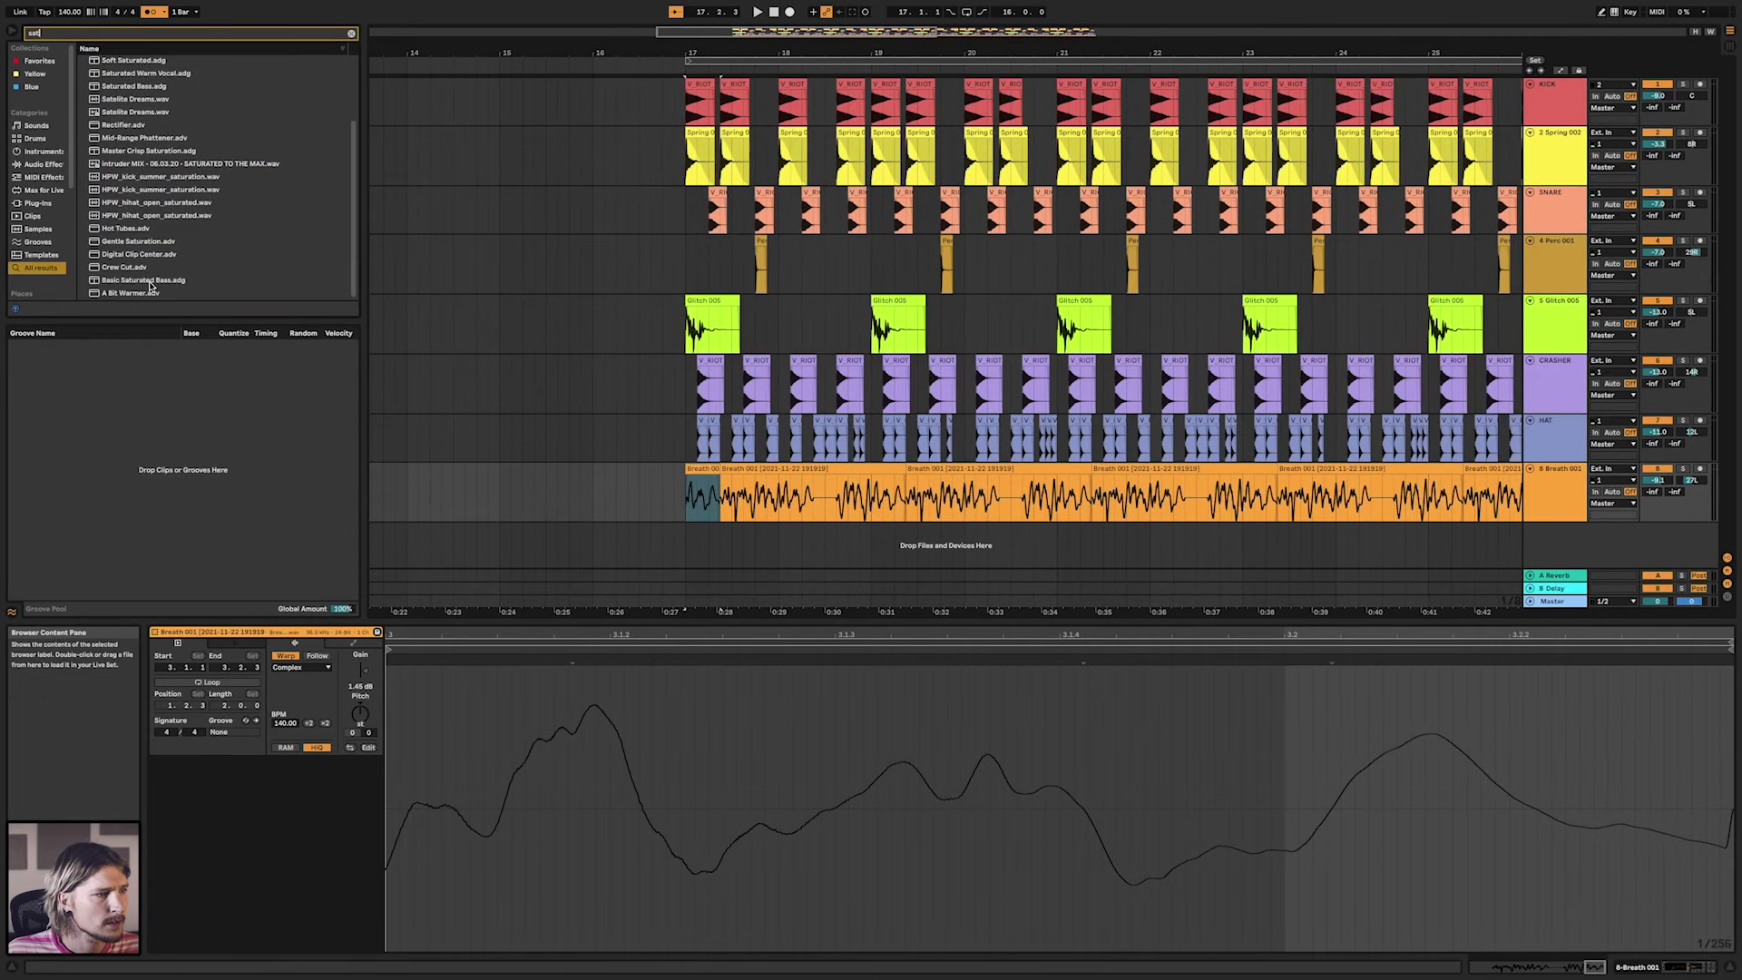
click(144, 293)
drag(722, 502, 713, 497)
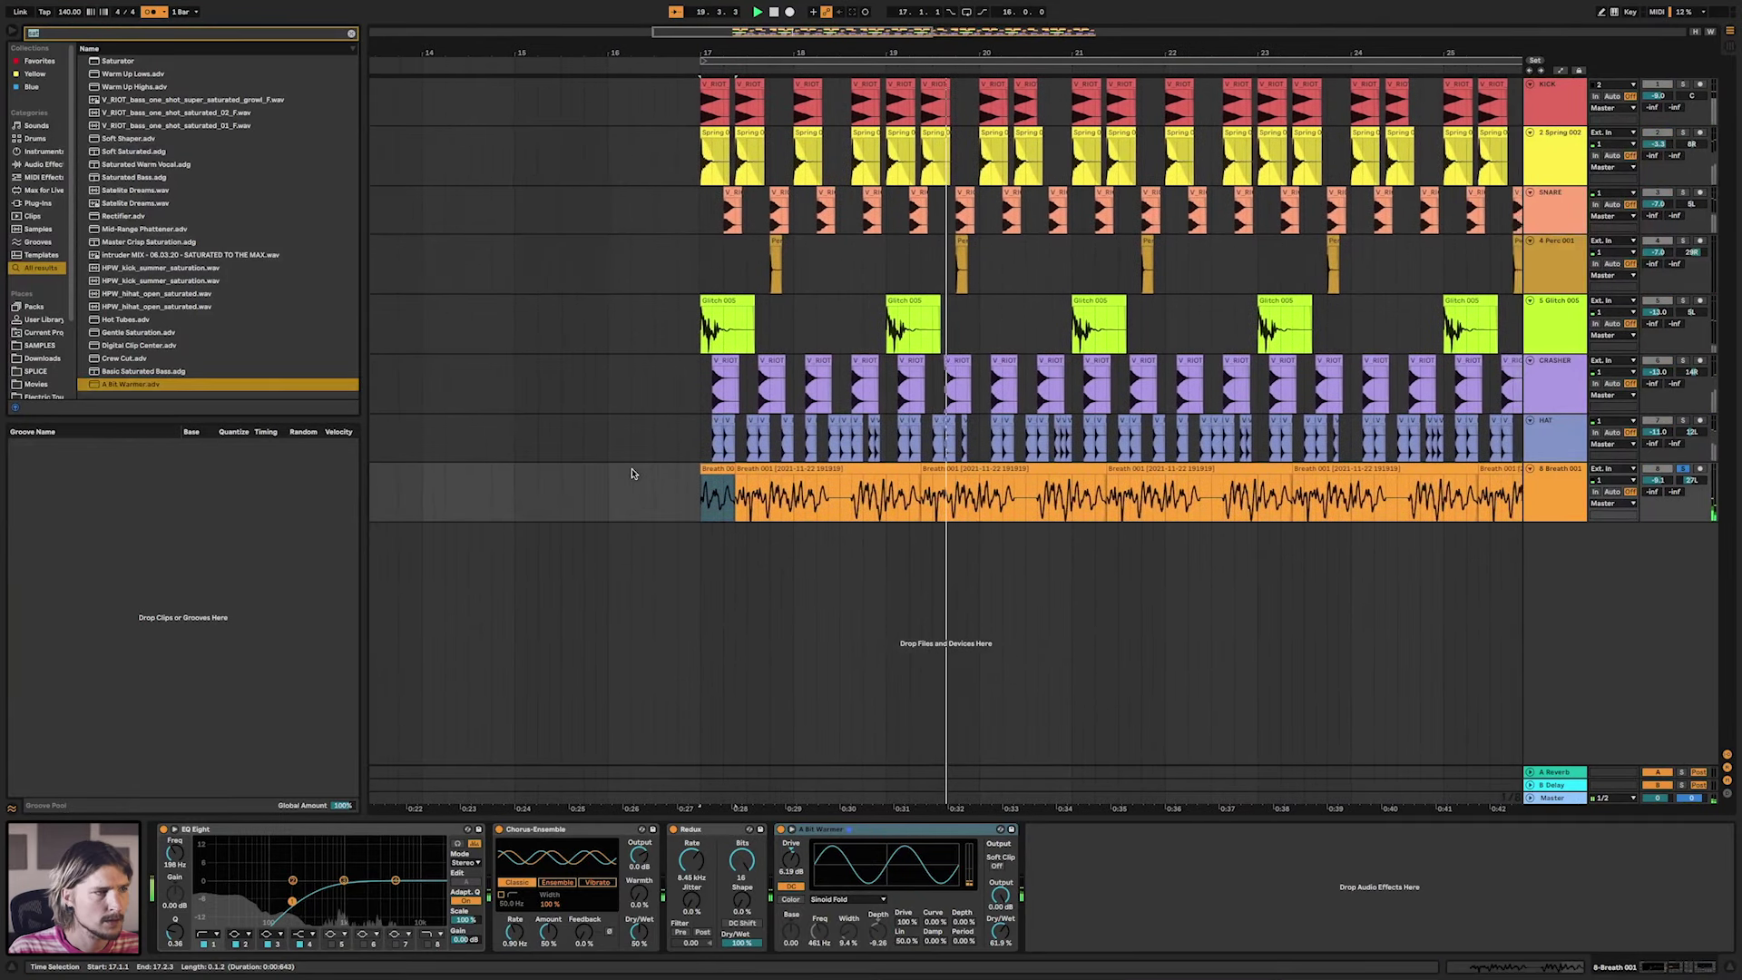
Add OTT after A Bit Warmer, set its Time to 1000 % and lower its low band output to about -23 dB.
text(ott)
drag(117, 62, 1124, 860)
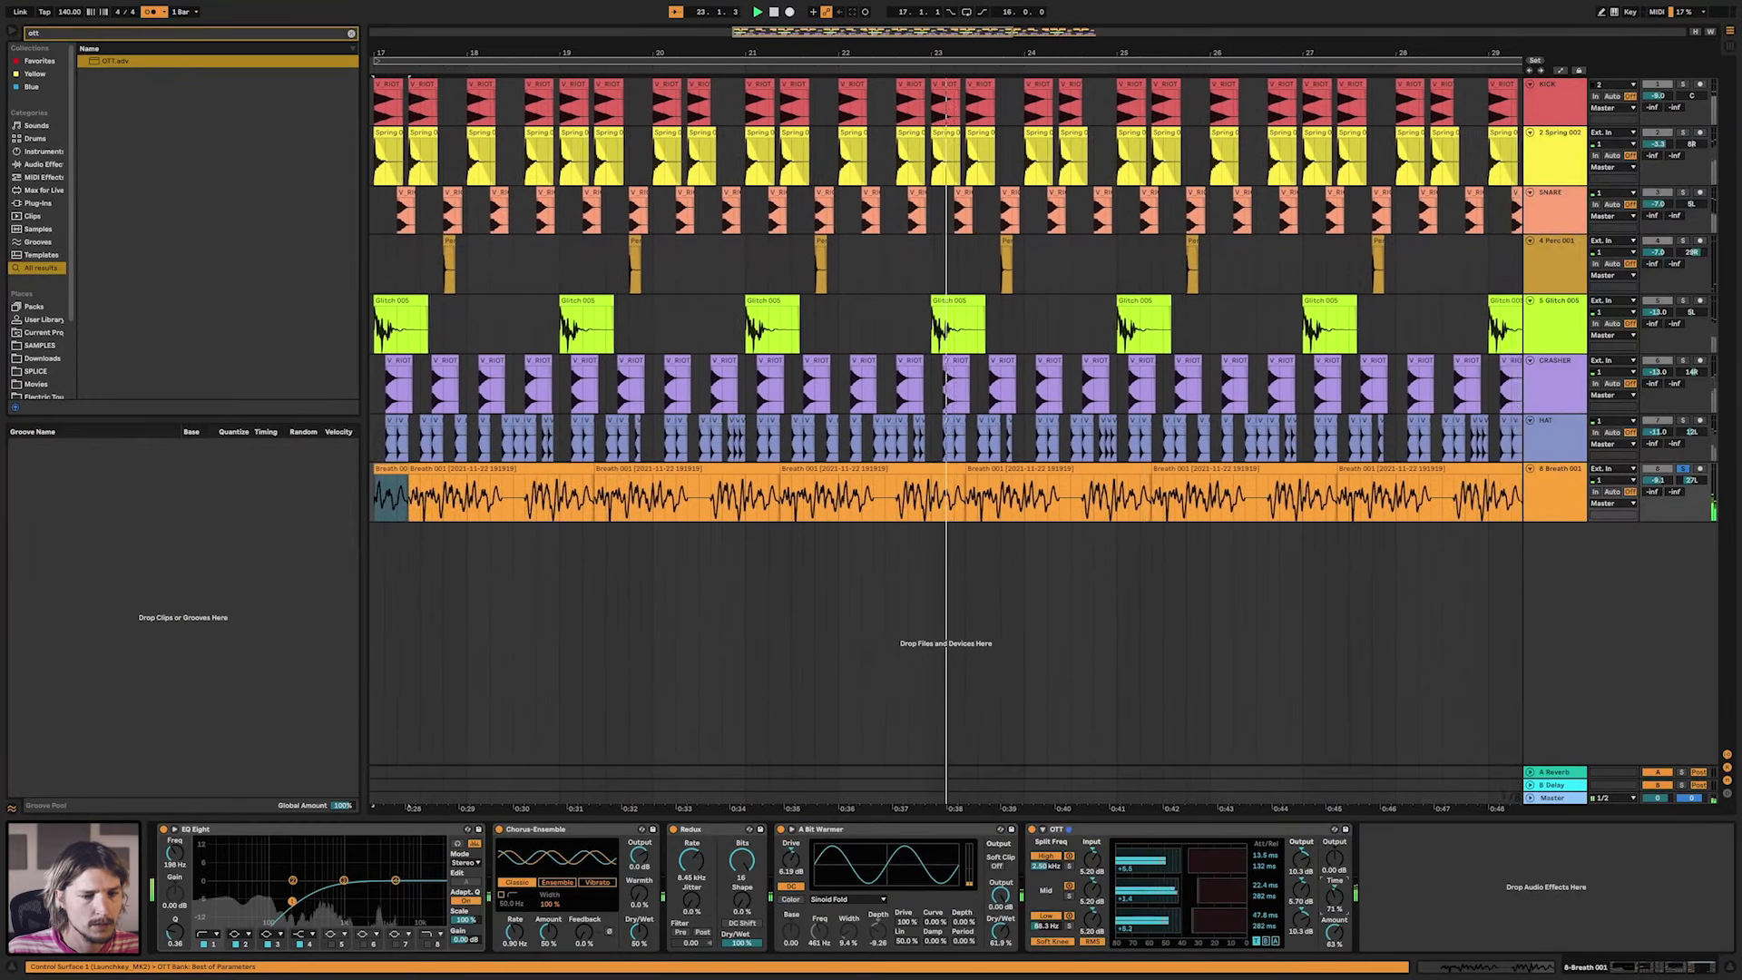
drag(1332, 900, 1332, 816)
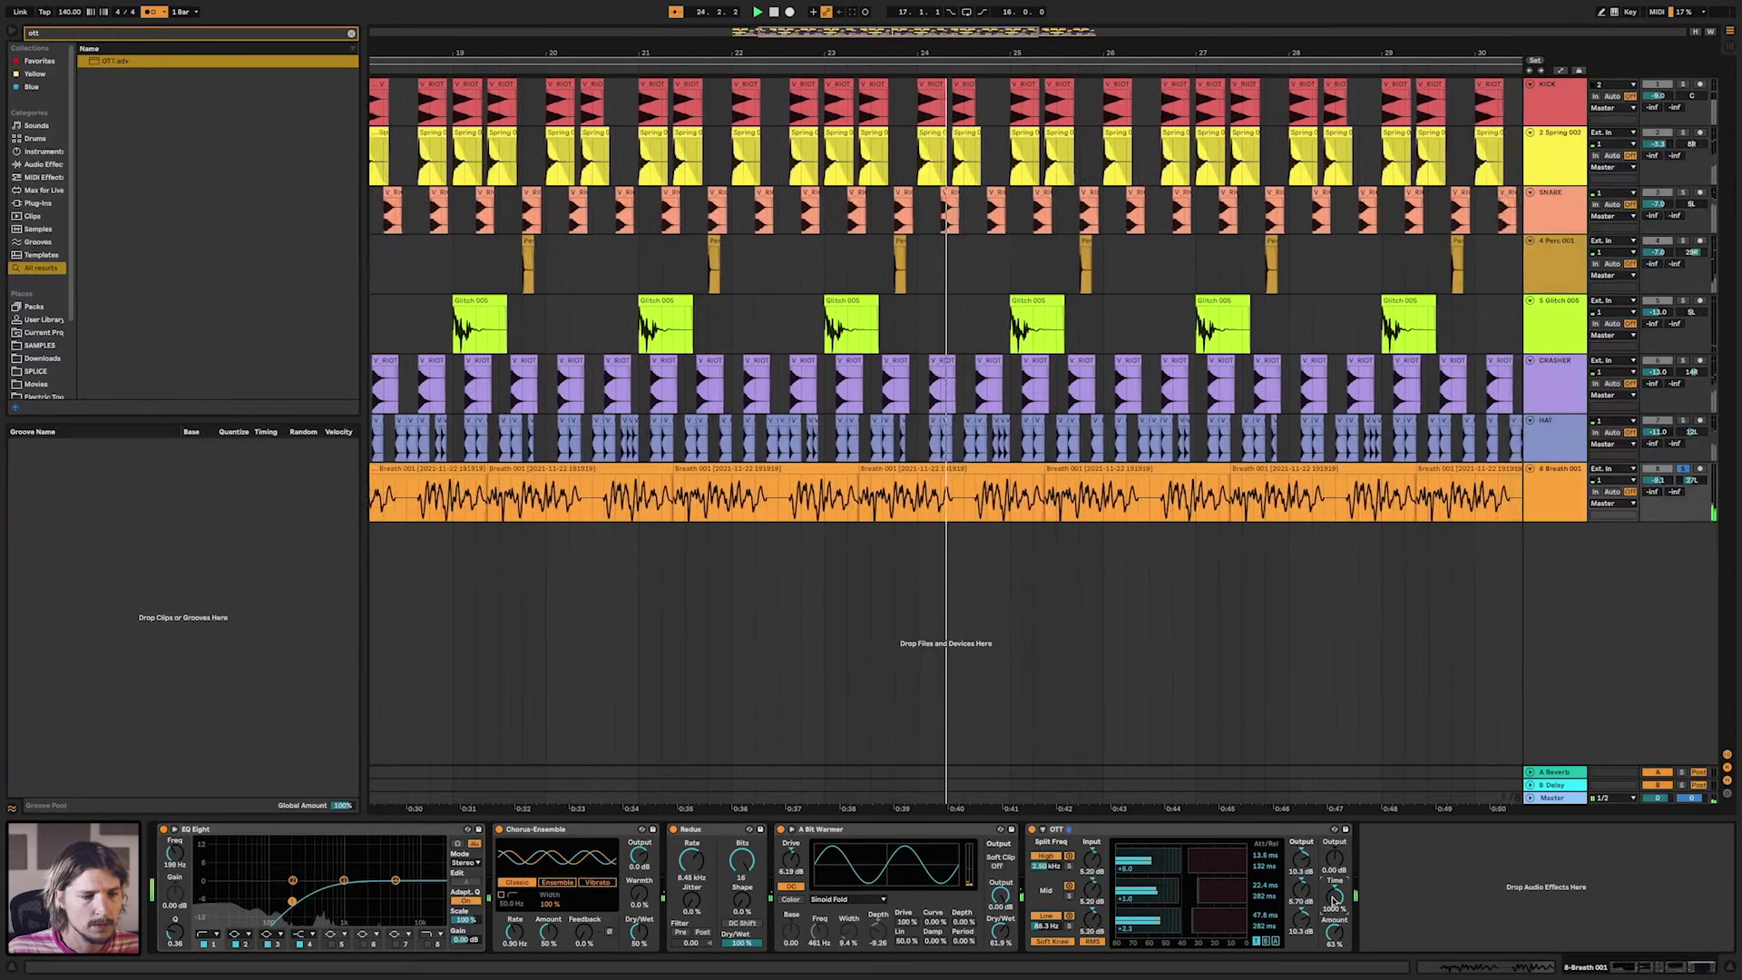
drag(1303, 918, 1303, 961)
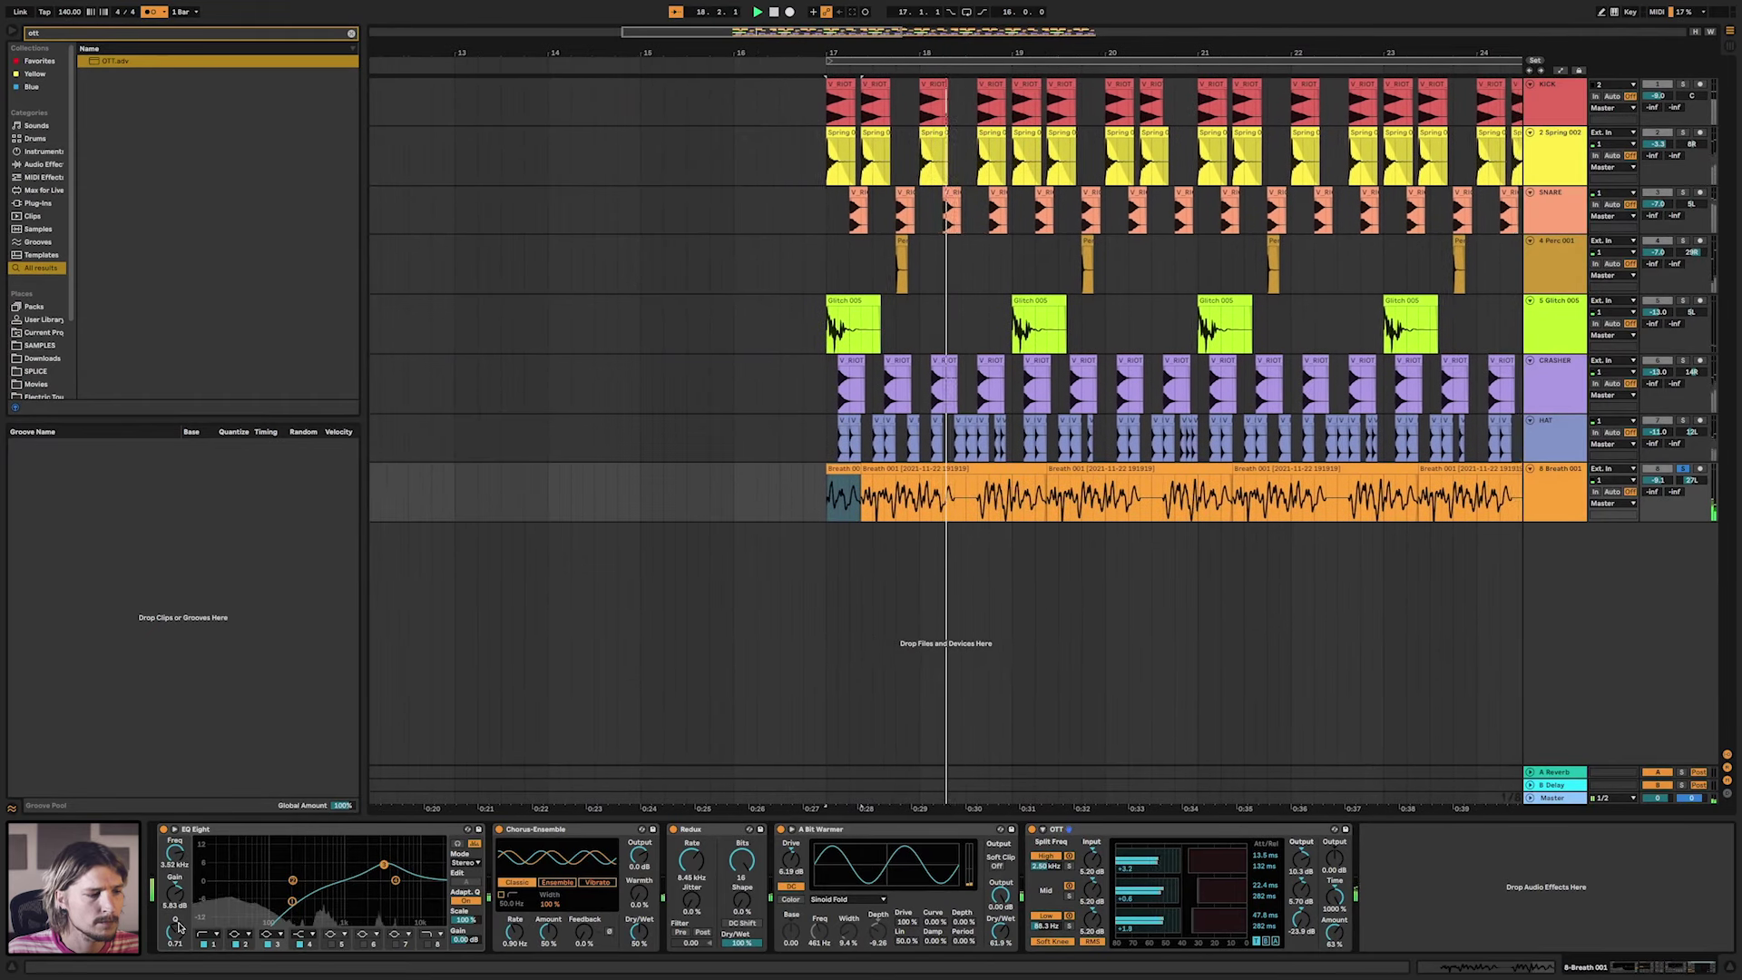
Boost the Breath 001 track's EQ Eight around 3.5 kHz and enable band 8 as a high cut at 18 kHz.
click(426, 943)
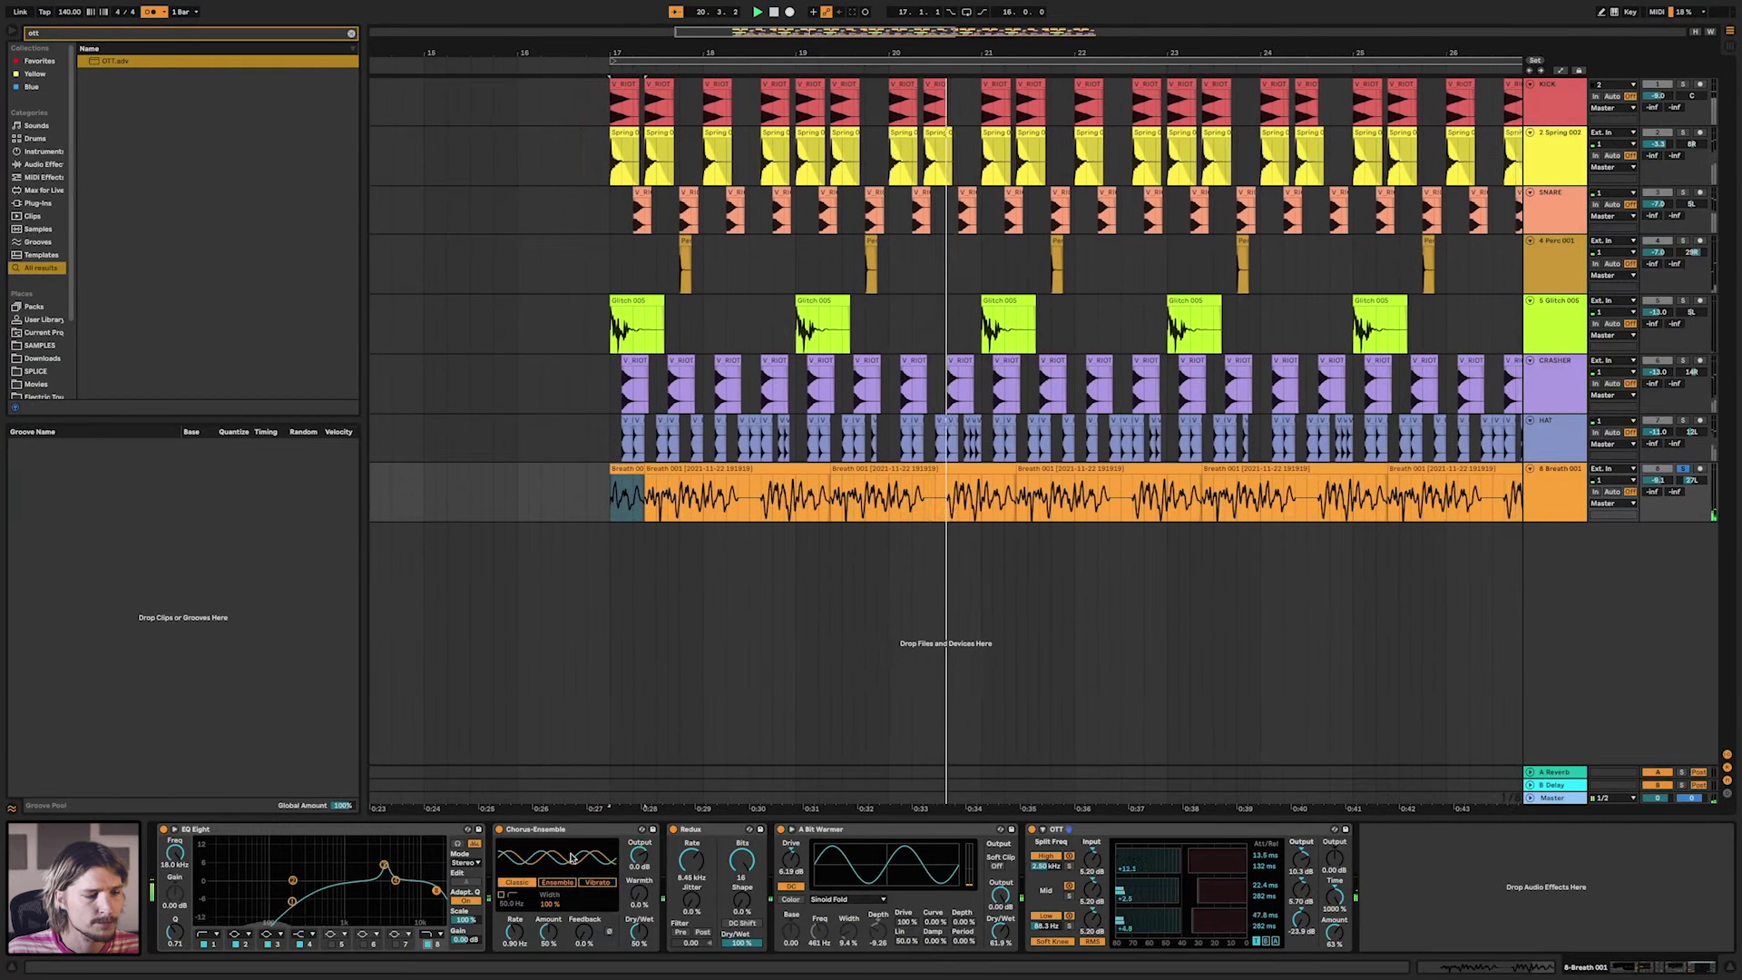
Try a second copy of A Bit Warmer ahead of OTT and remove it again.
click(876, 829)
key(ctrl+d)
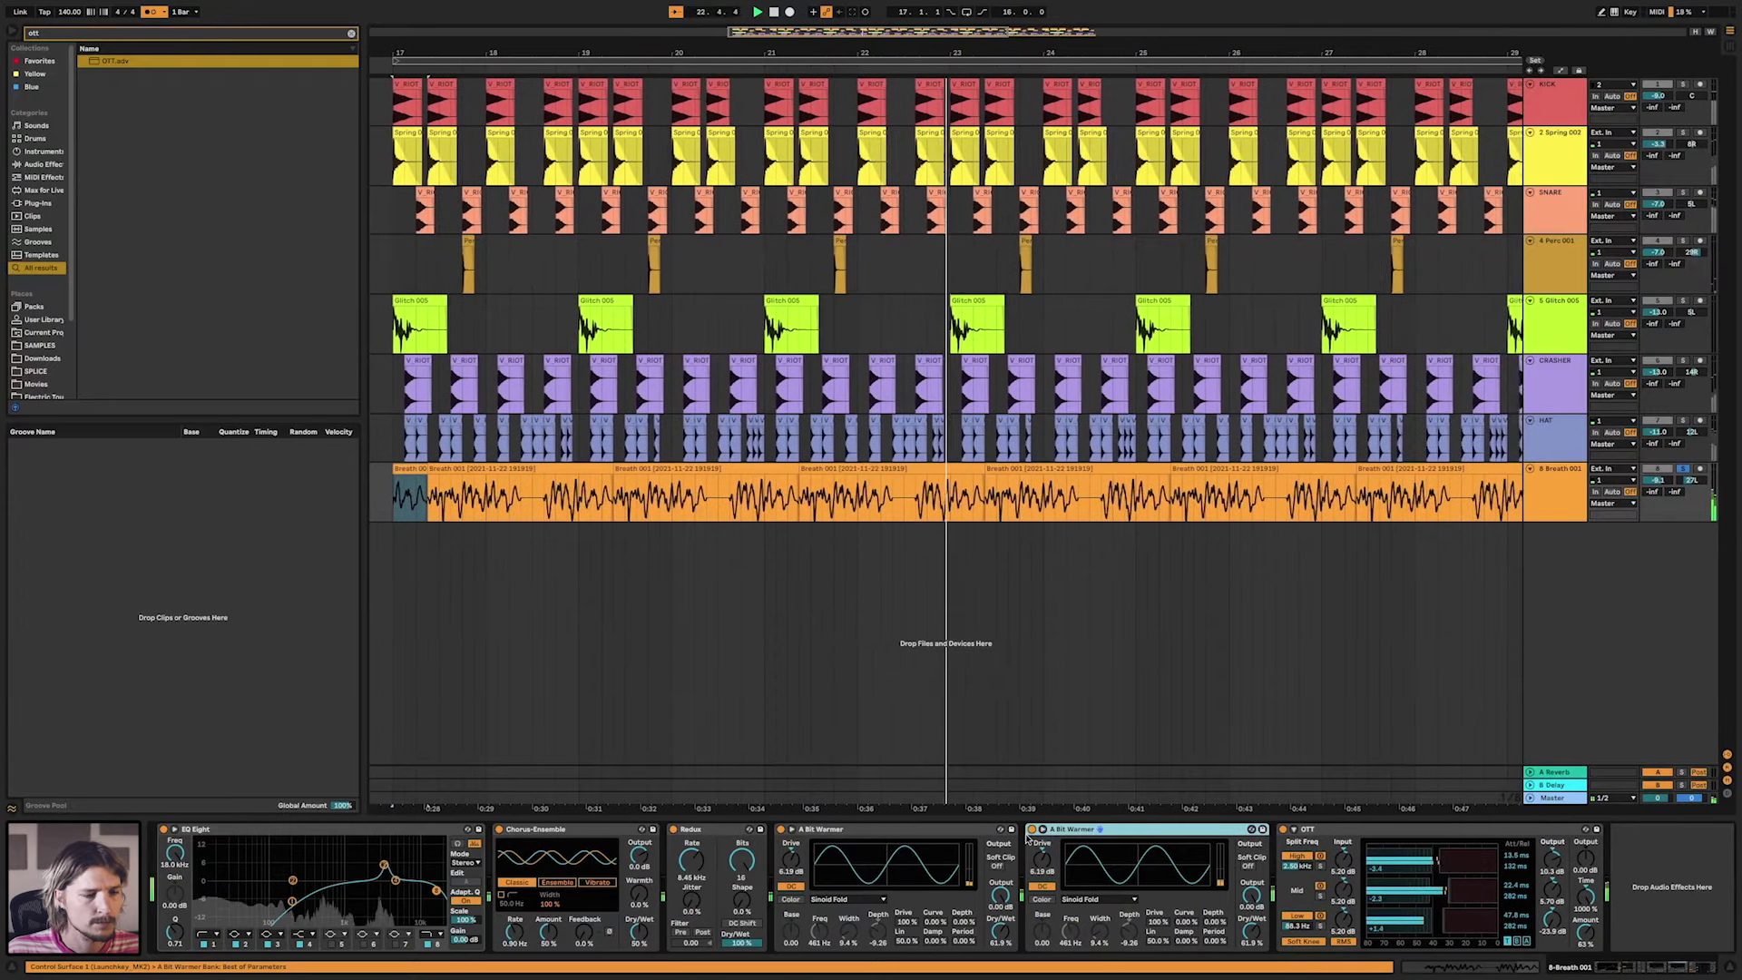
key(Delete)
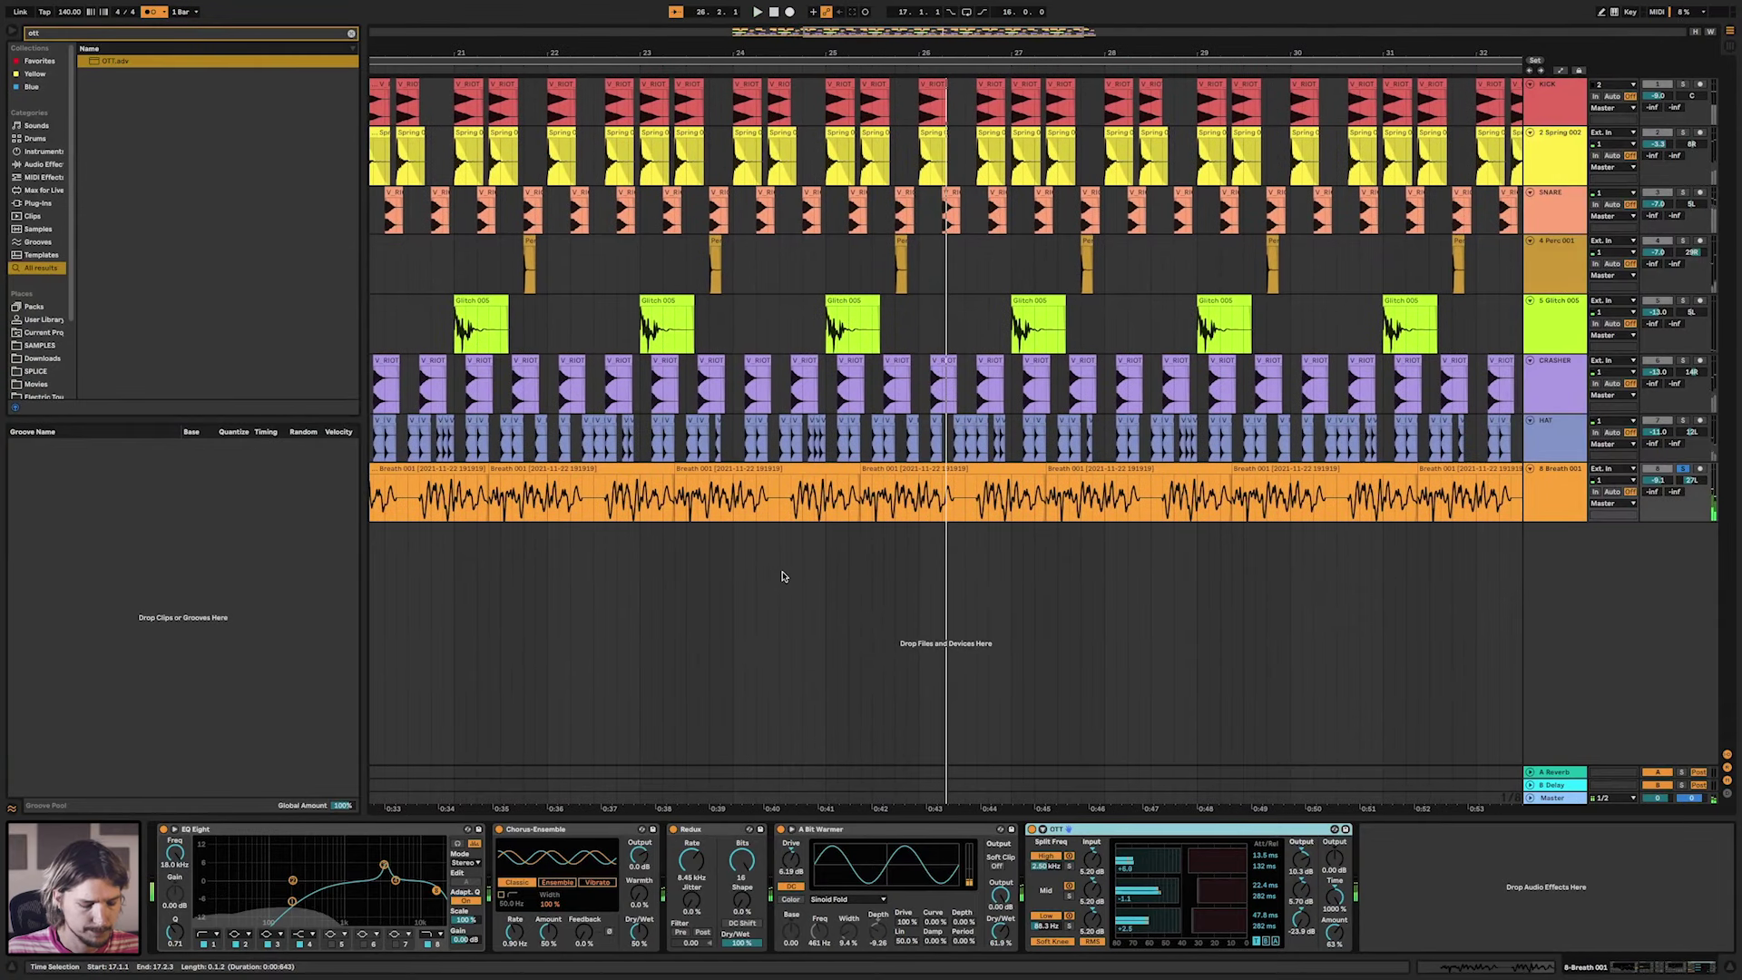
Add Auto Pan after OTT on the Breath 001 track, set its amount to about 75 % and play the pattern.
text(uto)
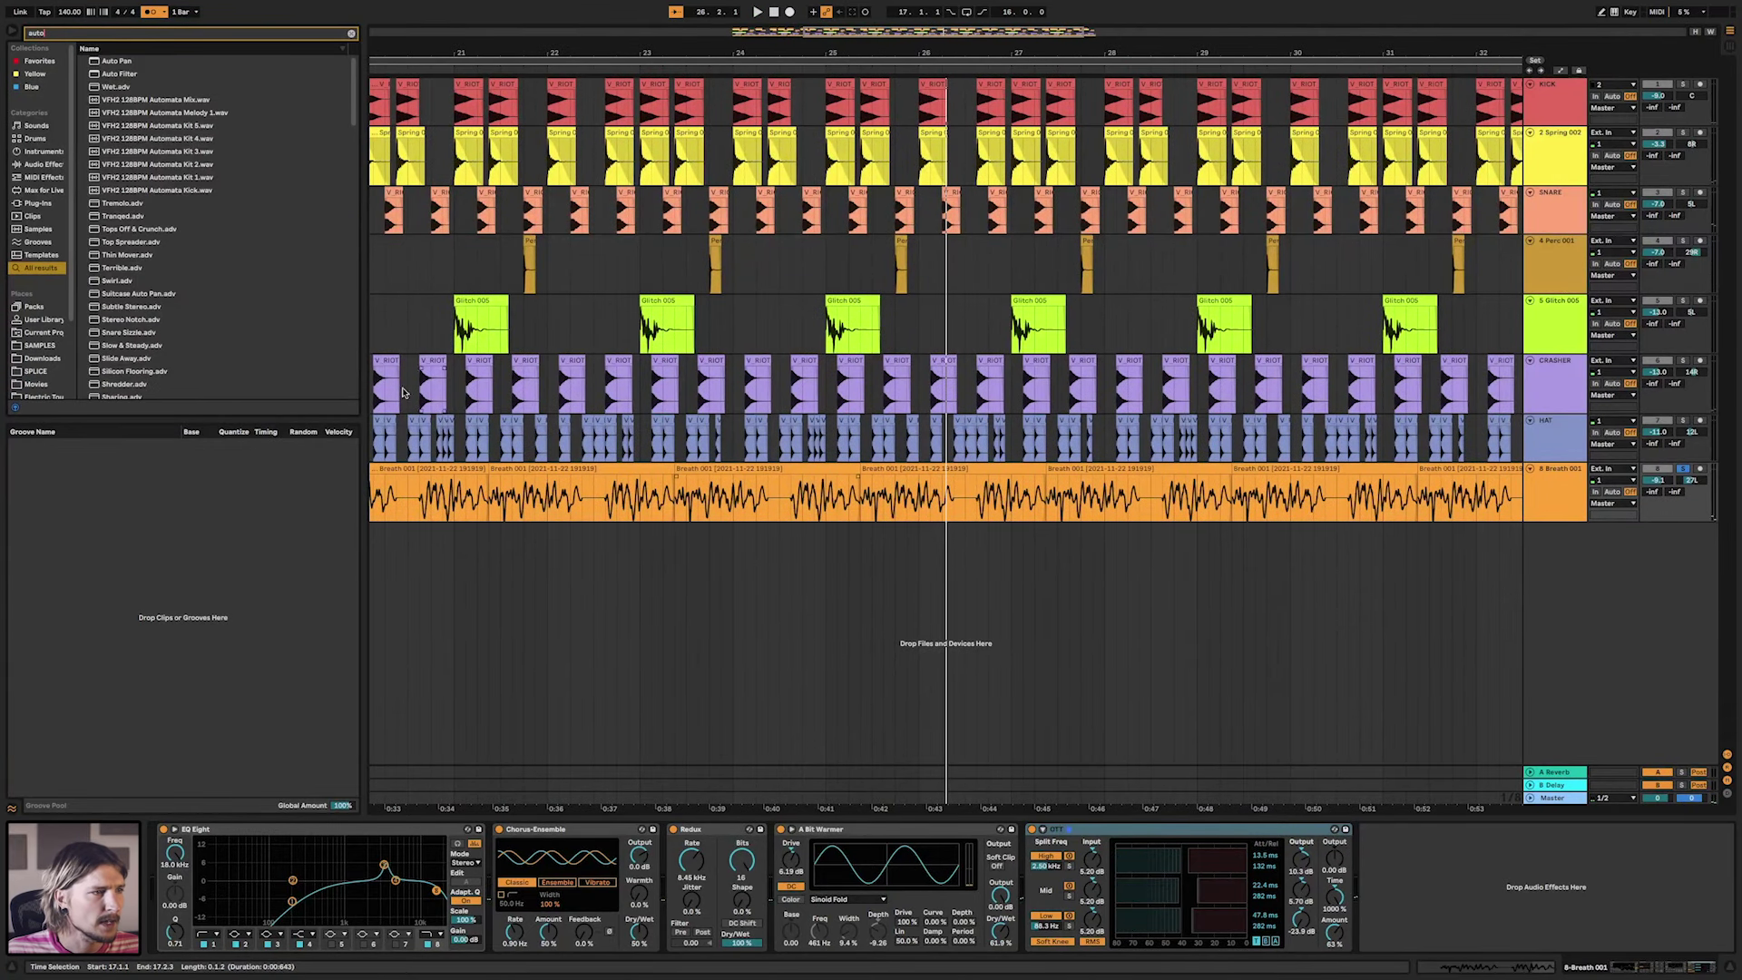
key(Return)
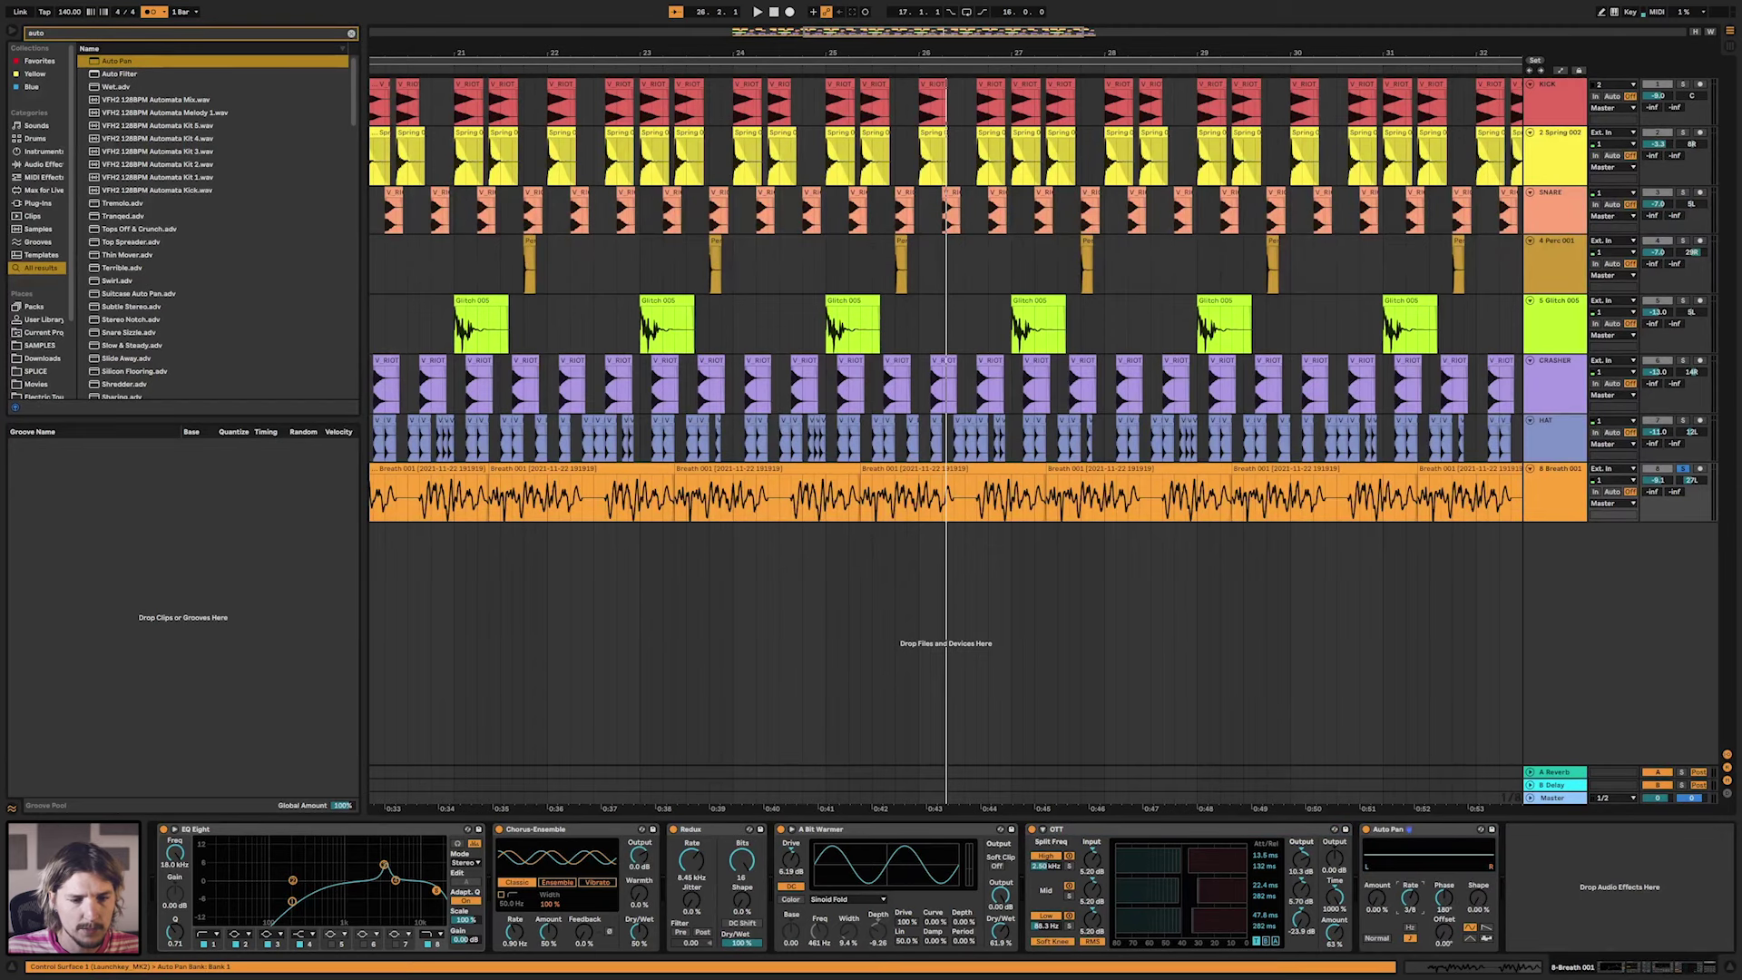
key(space)
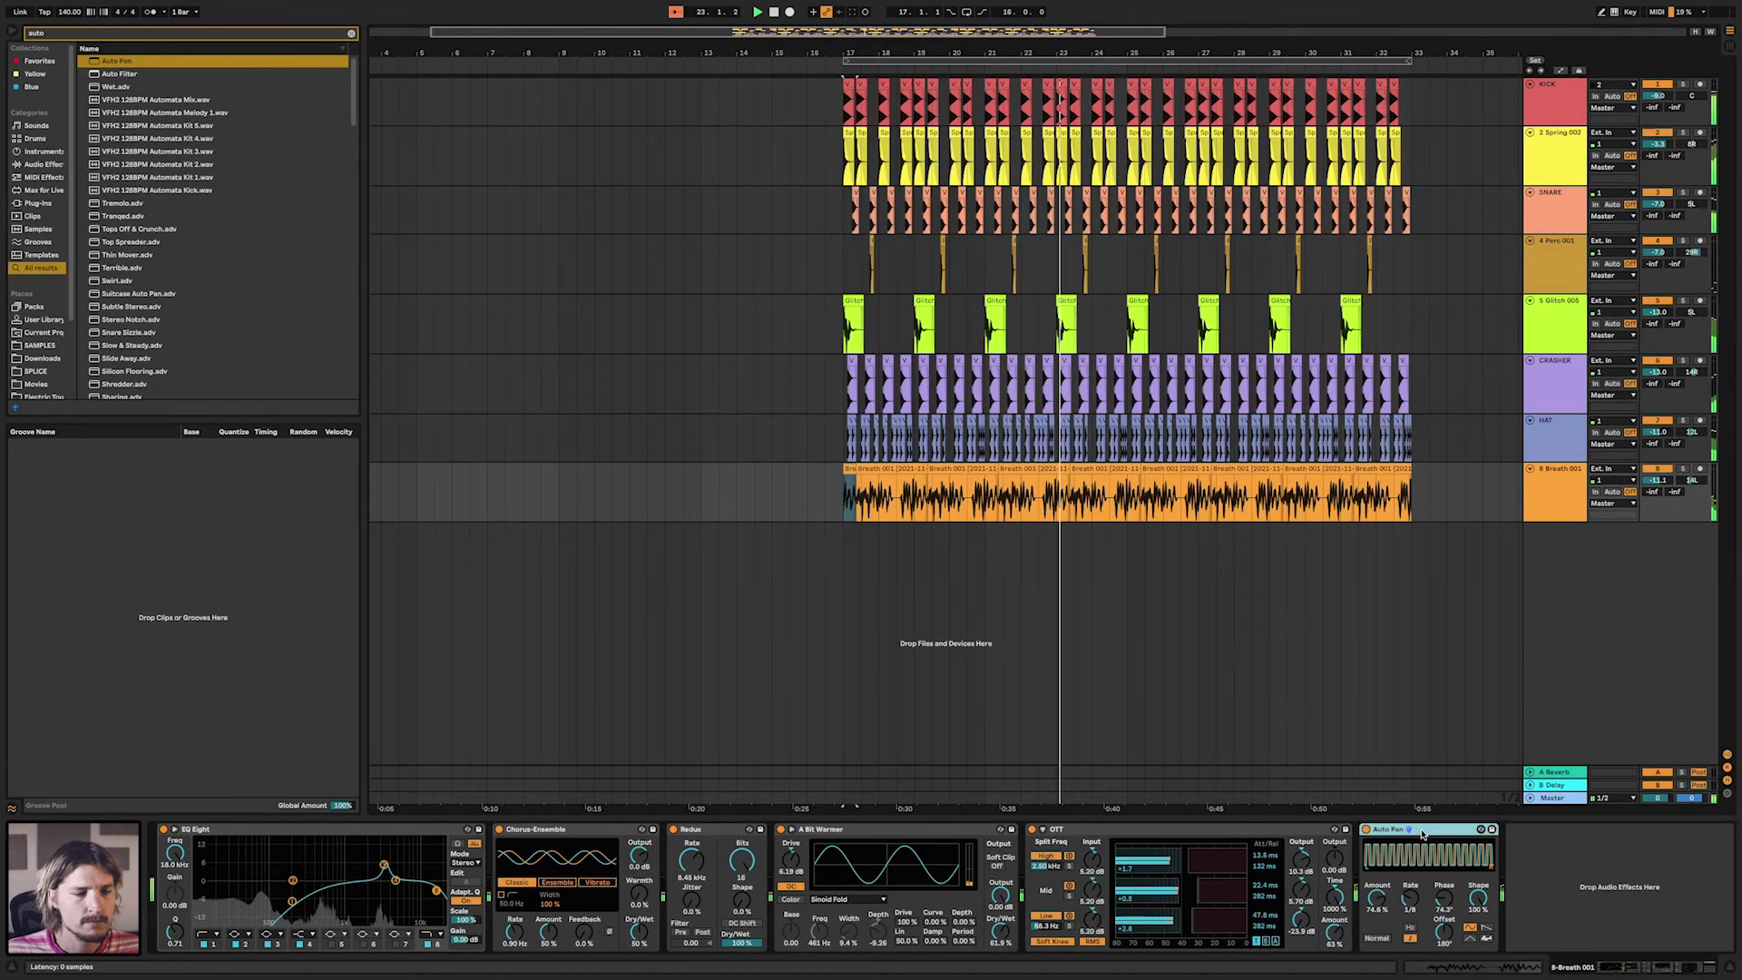
Group all devices on the Breath 001 track into one Audio Effect Rack and fold it.
click(1134, 828)
click(268, 833)
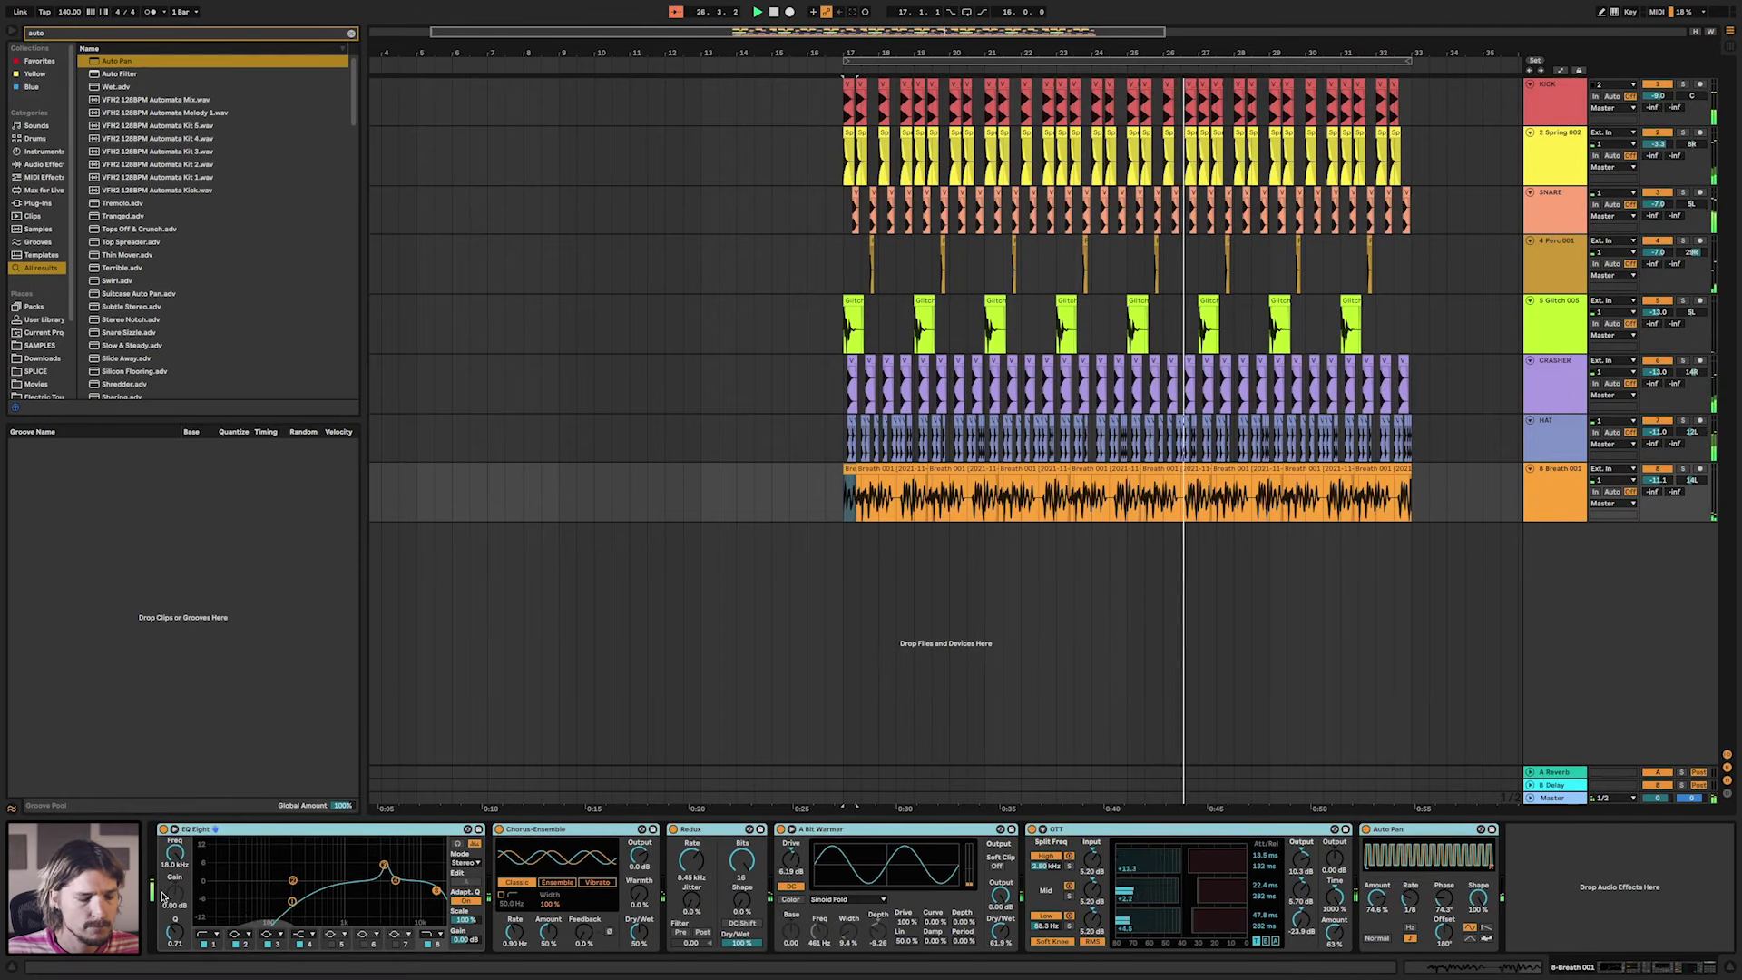
key(ctrl+a)
key(ctrl+g)
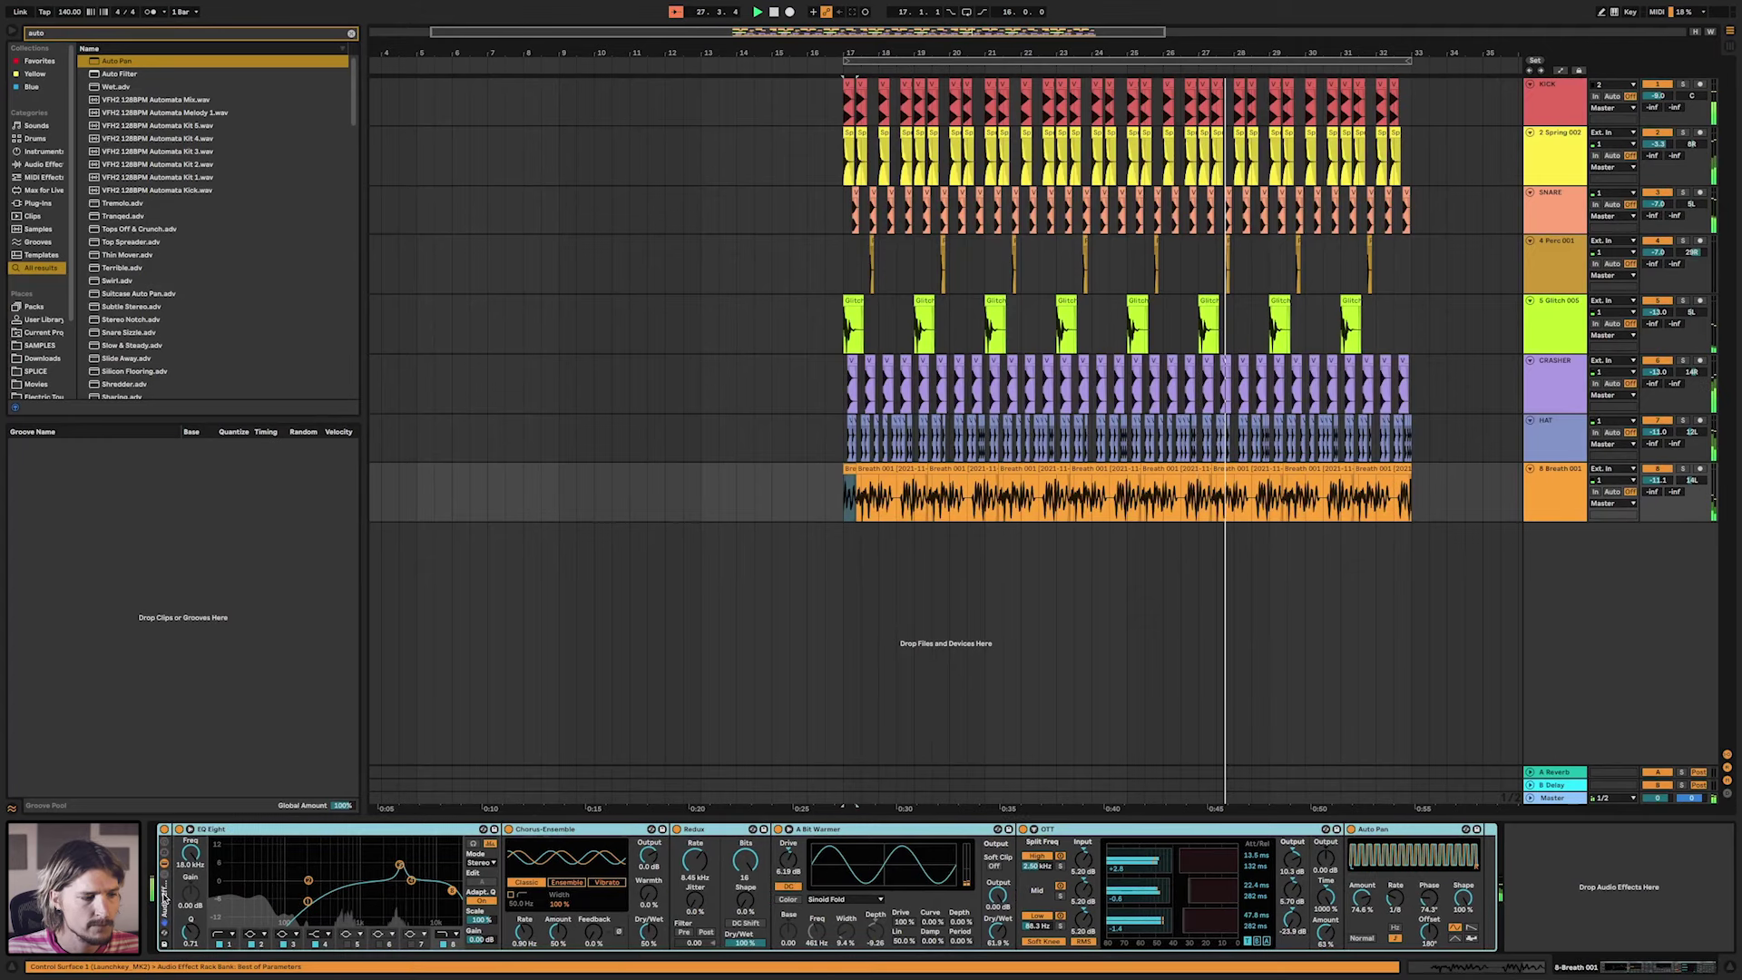
click(164, 841)
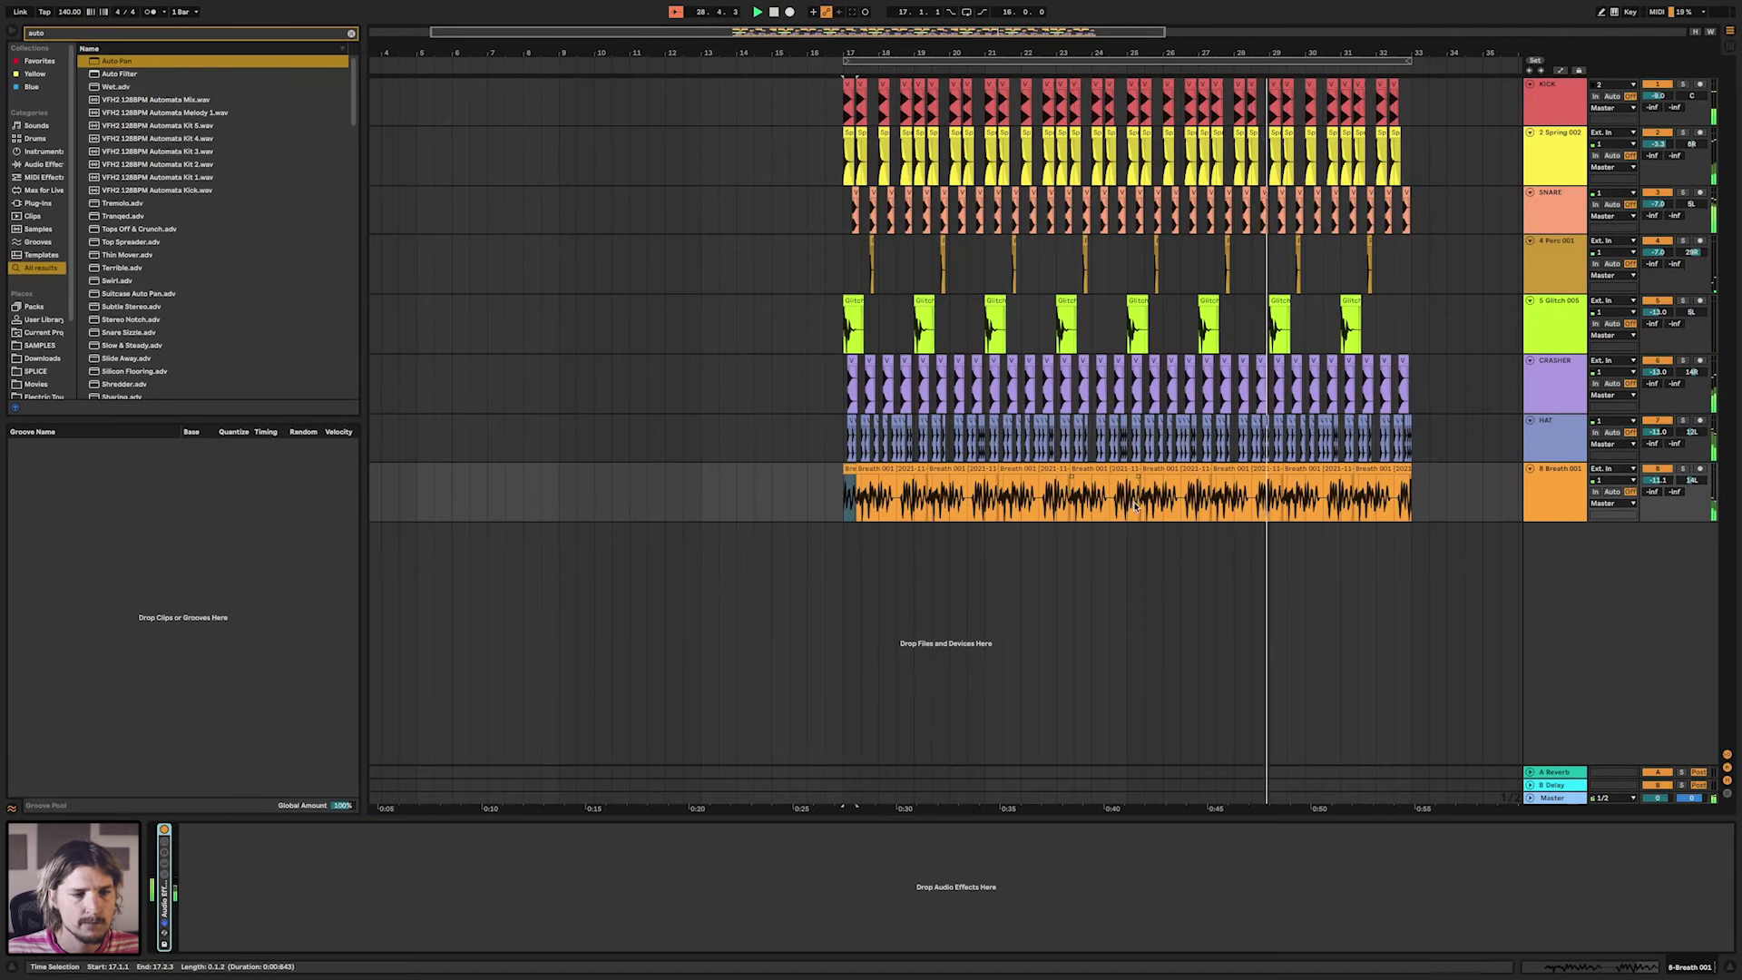
Consolidate the Breath 001 clips from bar 17 to bar 33 into one clip and lower the track volume to about -13 dB.
drag(1354, 494, 1411, 495)
double_click(913, 485)
key(ctrl+j)
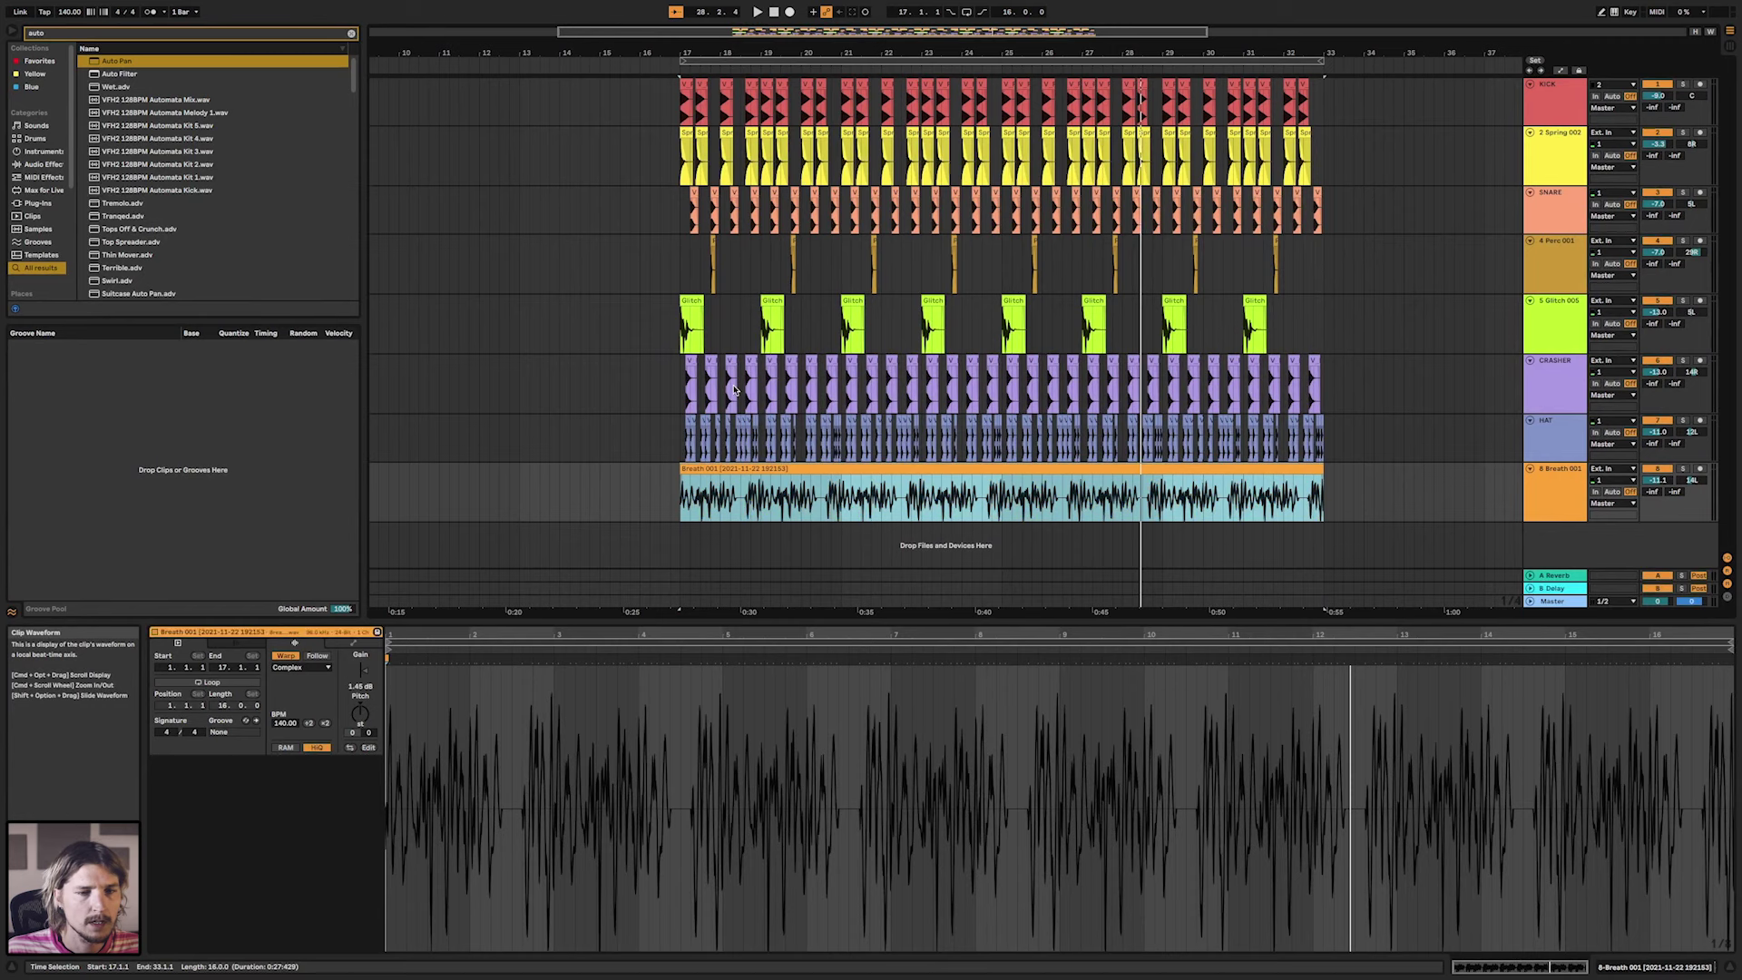
drag(1653, 482, 1653, 506)
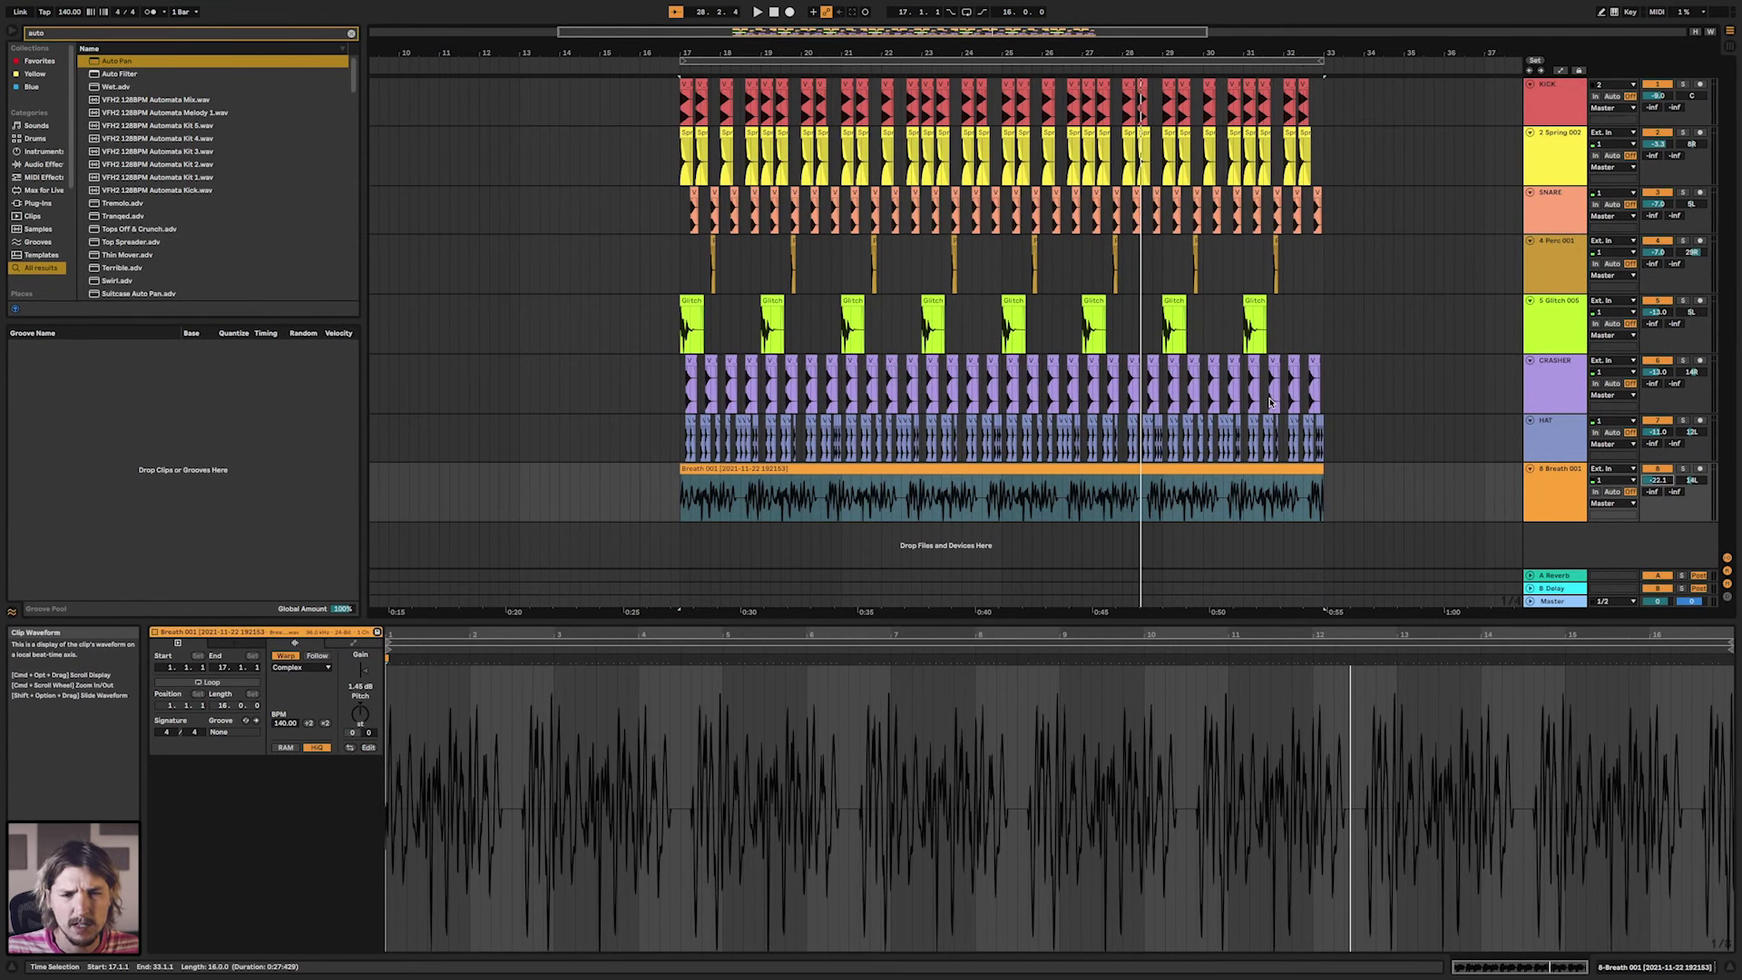
Insert a new audio track directly below the SNARE track.
click(718, 465)
click(694, 319)
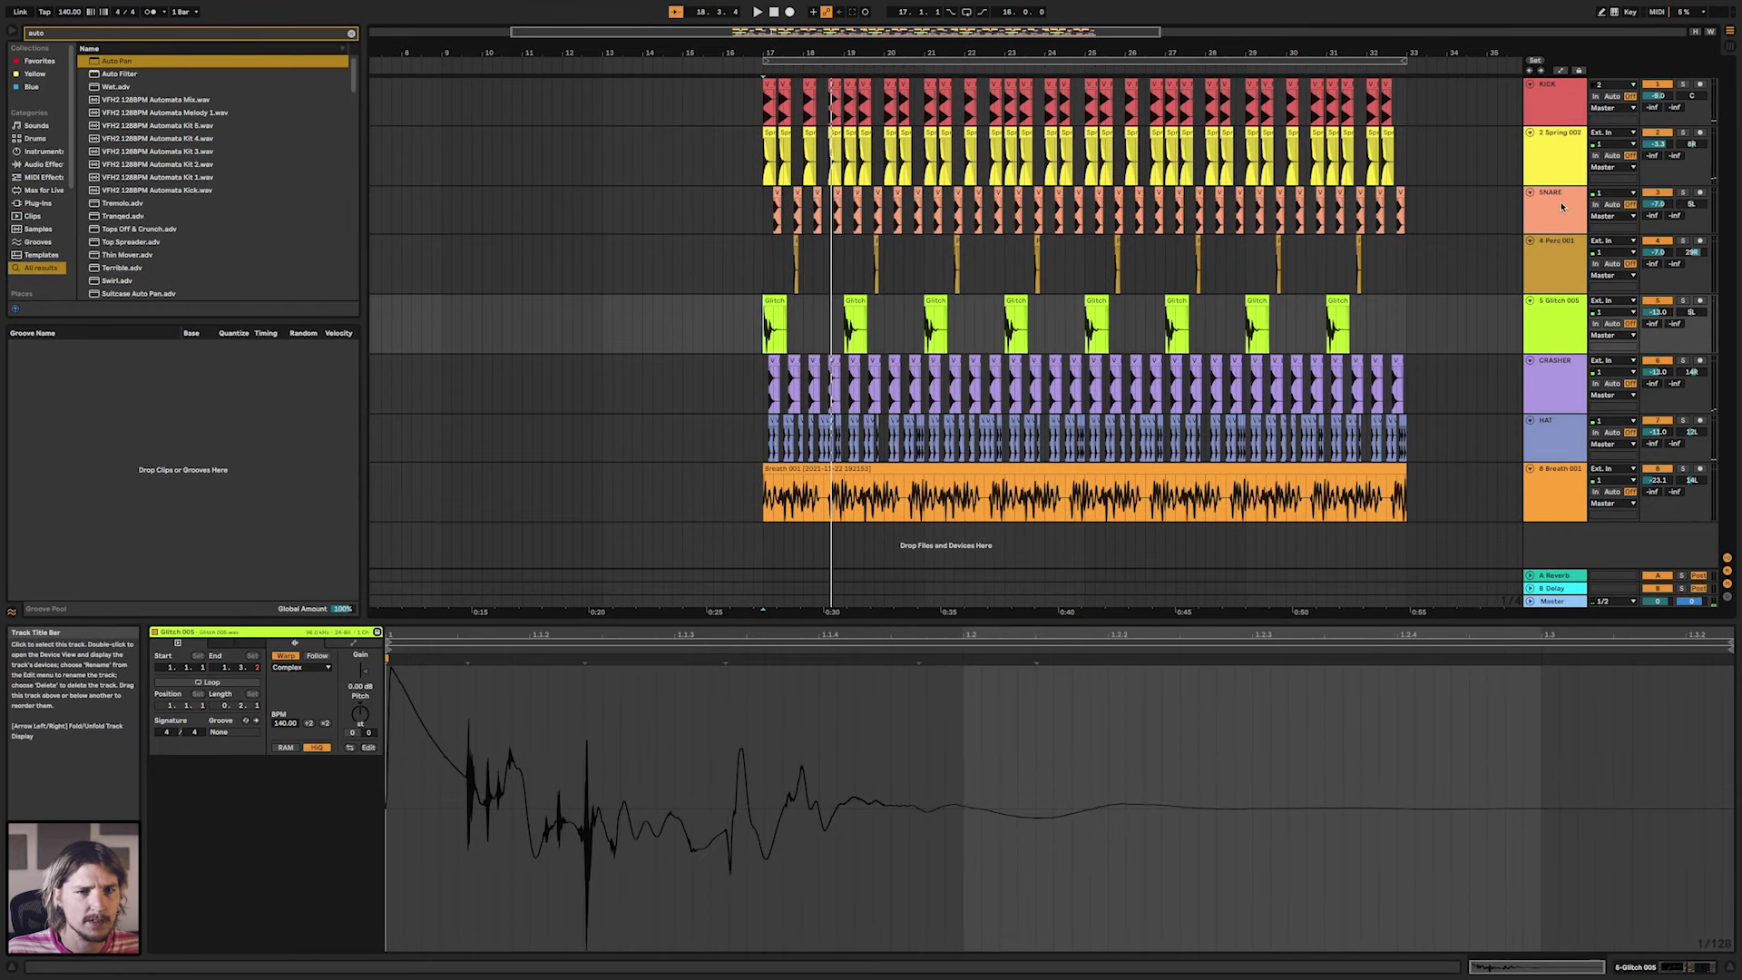
click(726, 211)
key(super+t)
scroll(52, 279, down, 1)
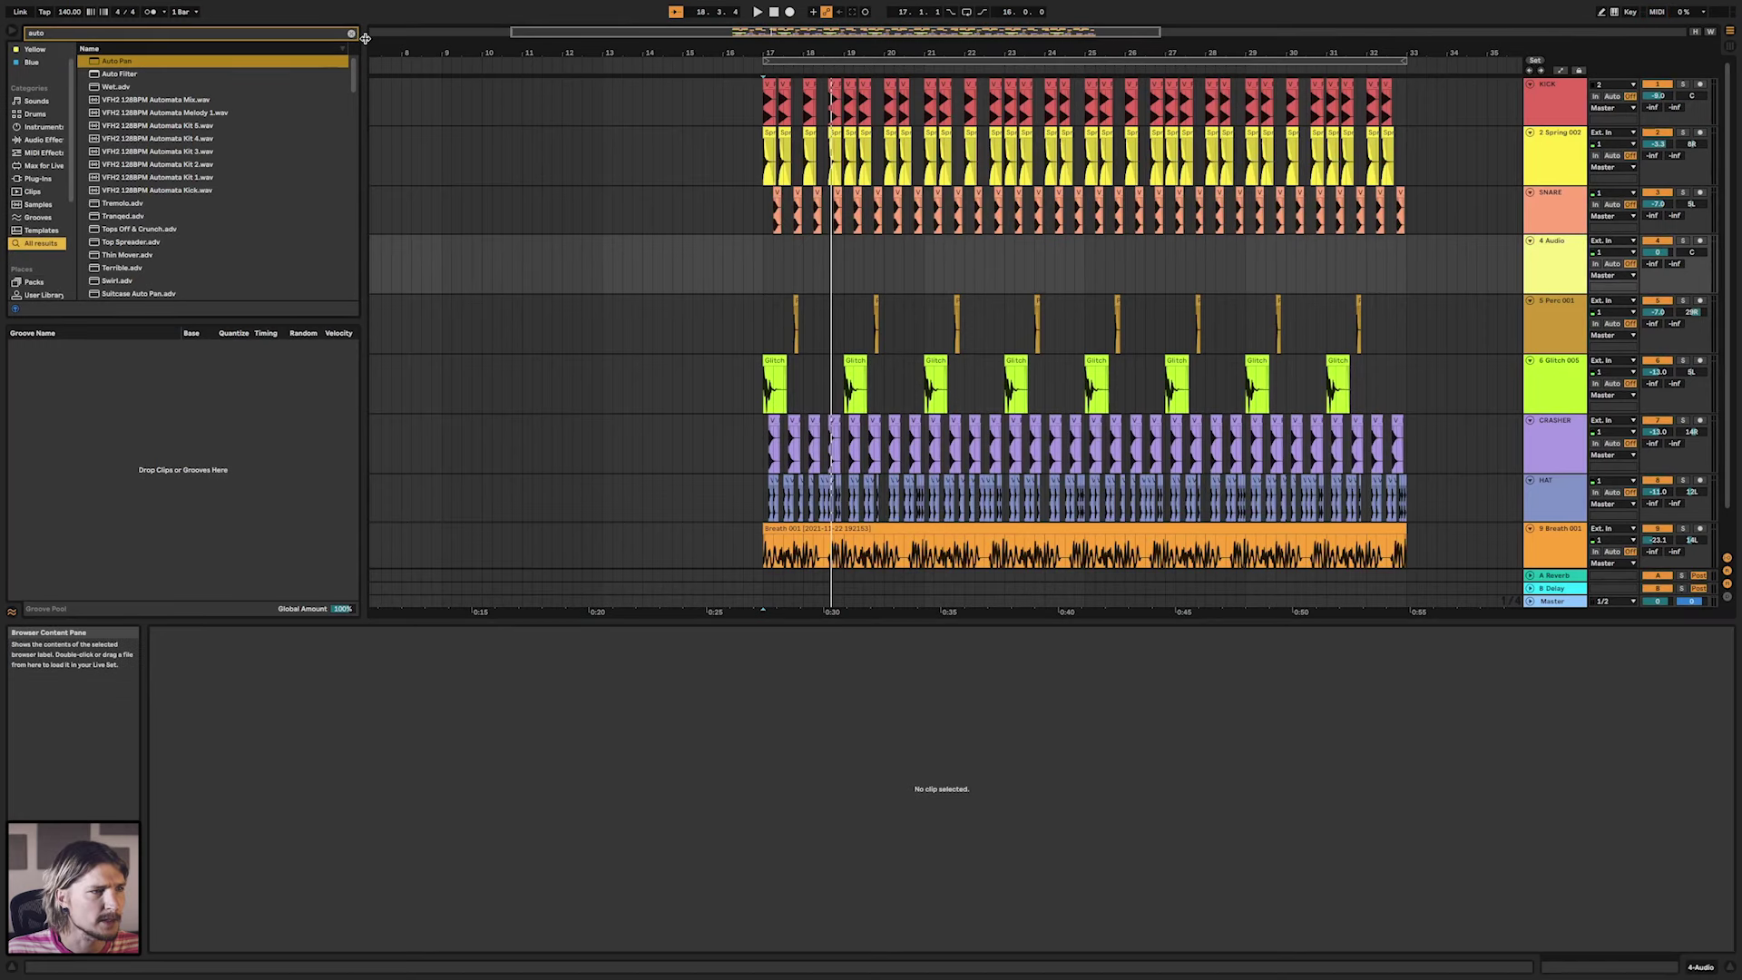
Find CHEW.wav in the user library's APPLE PACK samples folder and place it on the new audio track near bar 17.
click(352, 33)
scroll(37, 236, down, 1)
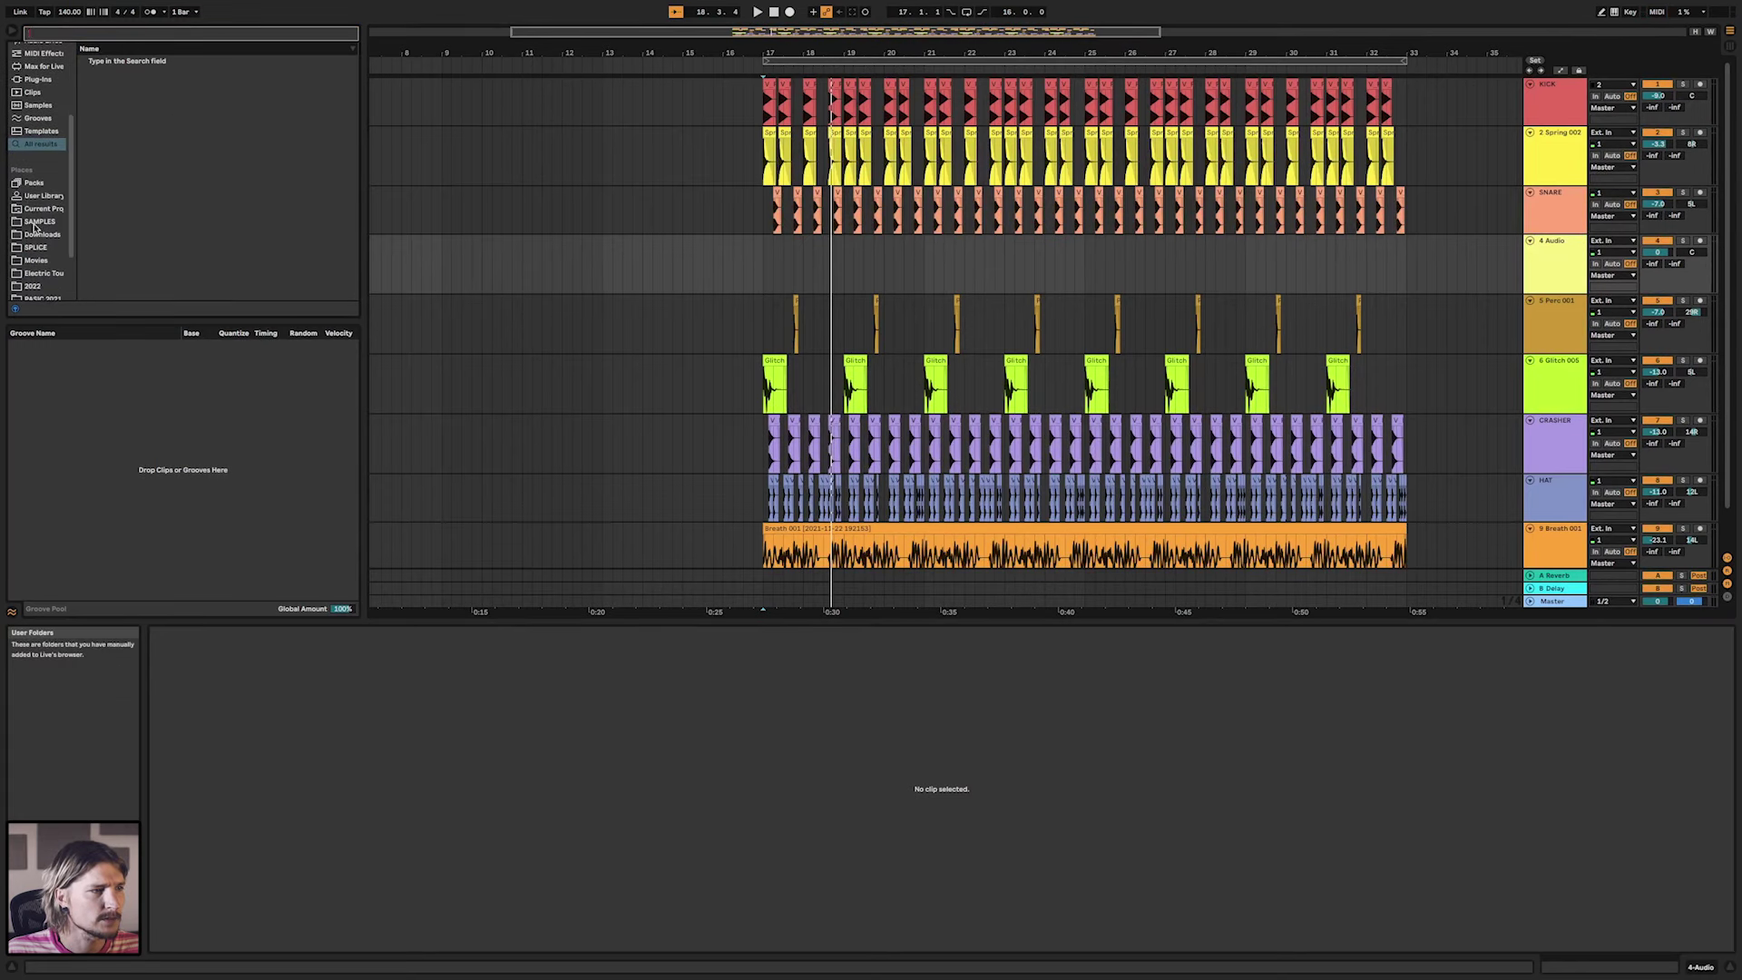
click(37, 292)
click(111, 172)
scroll(104, 154, up, 3)
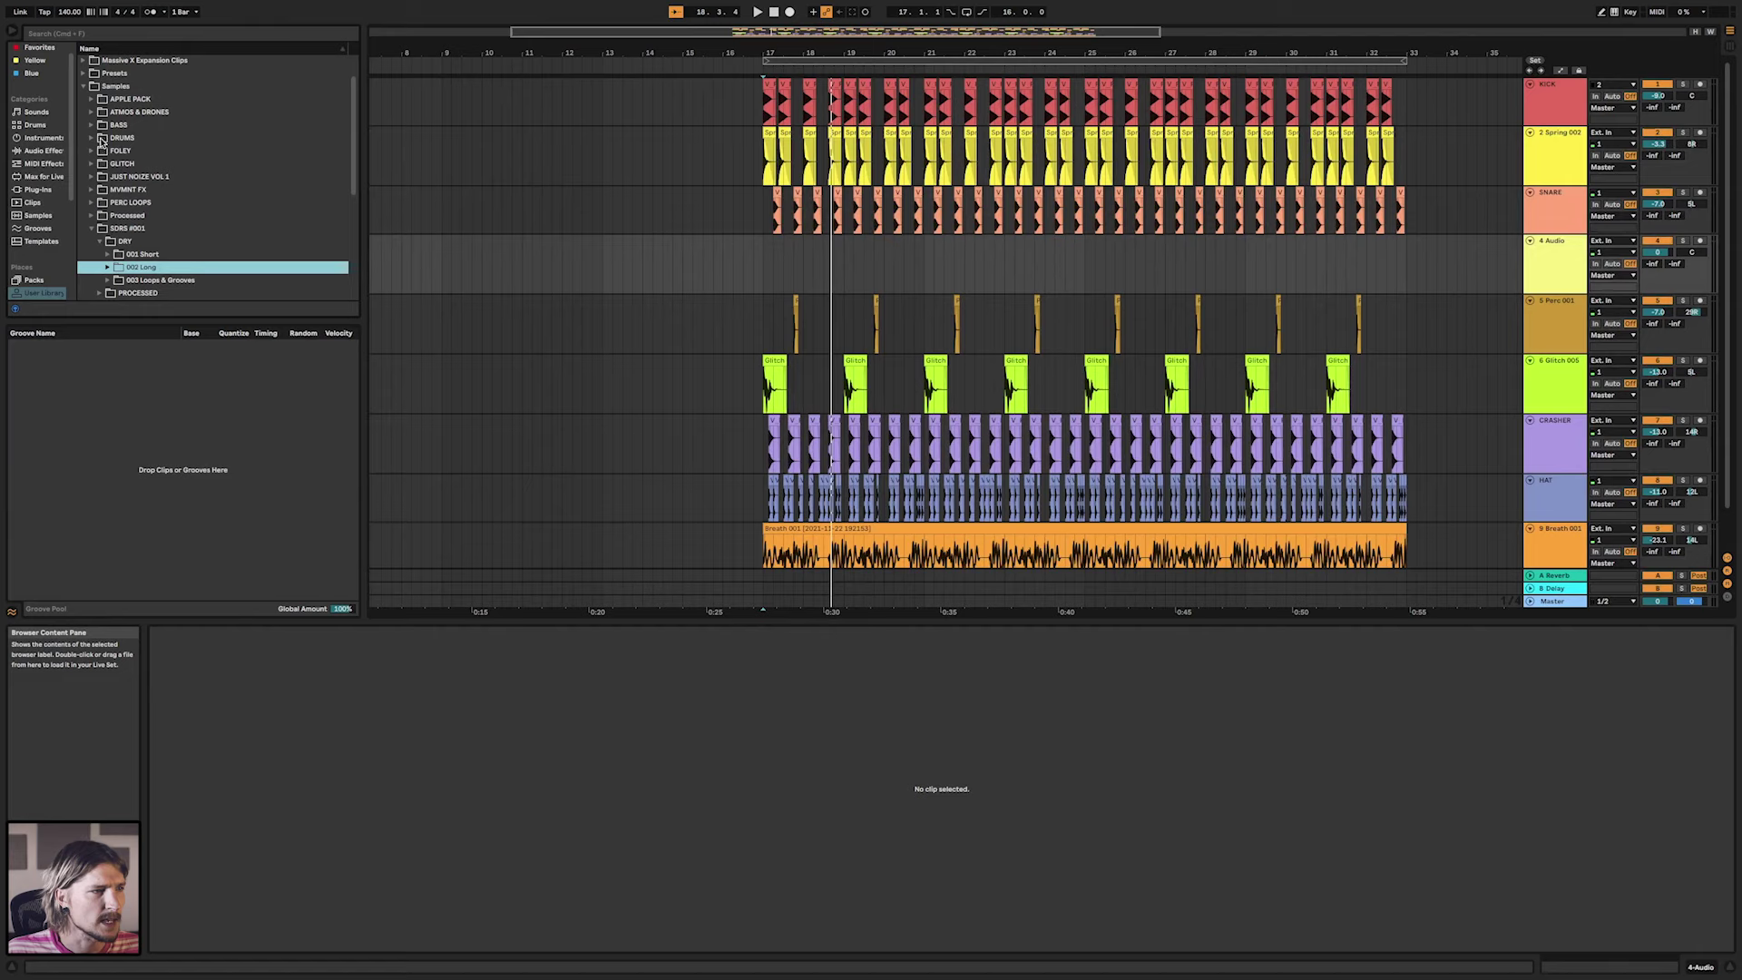
click(92, 102)
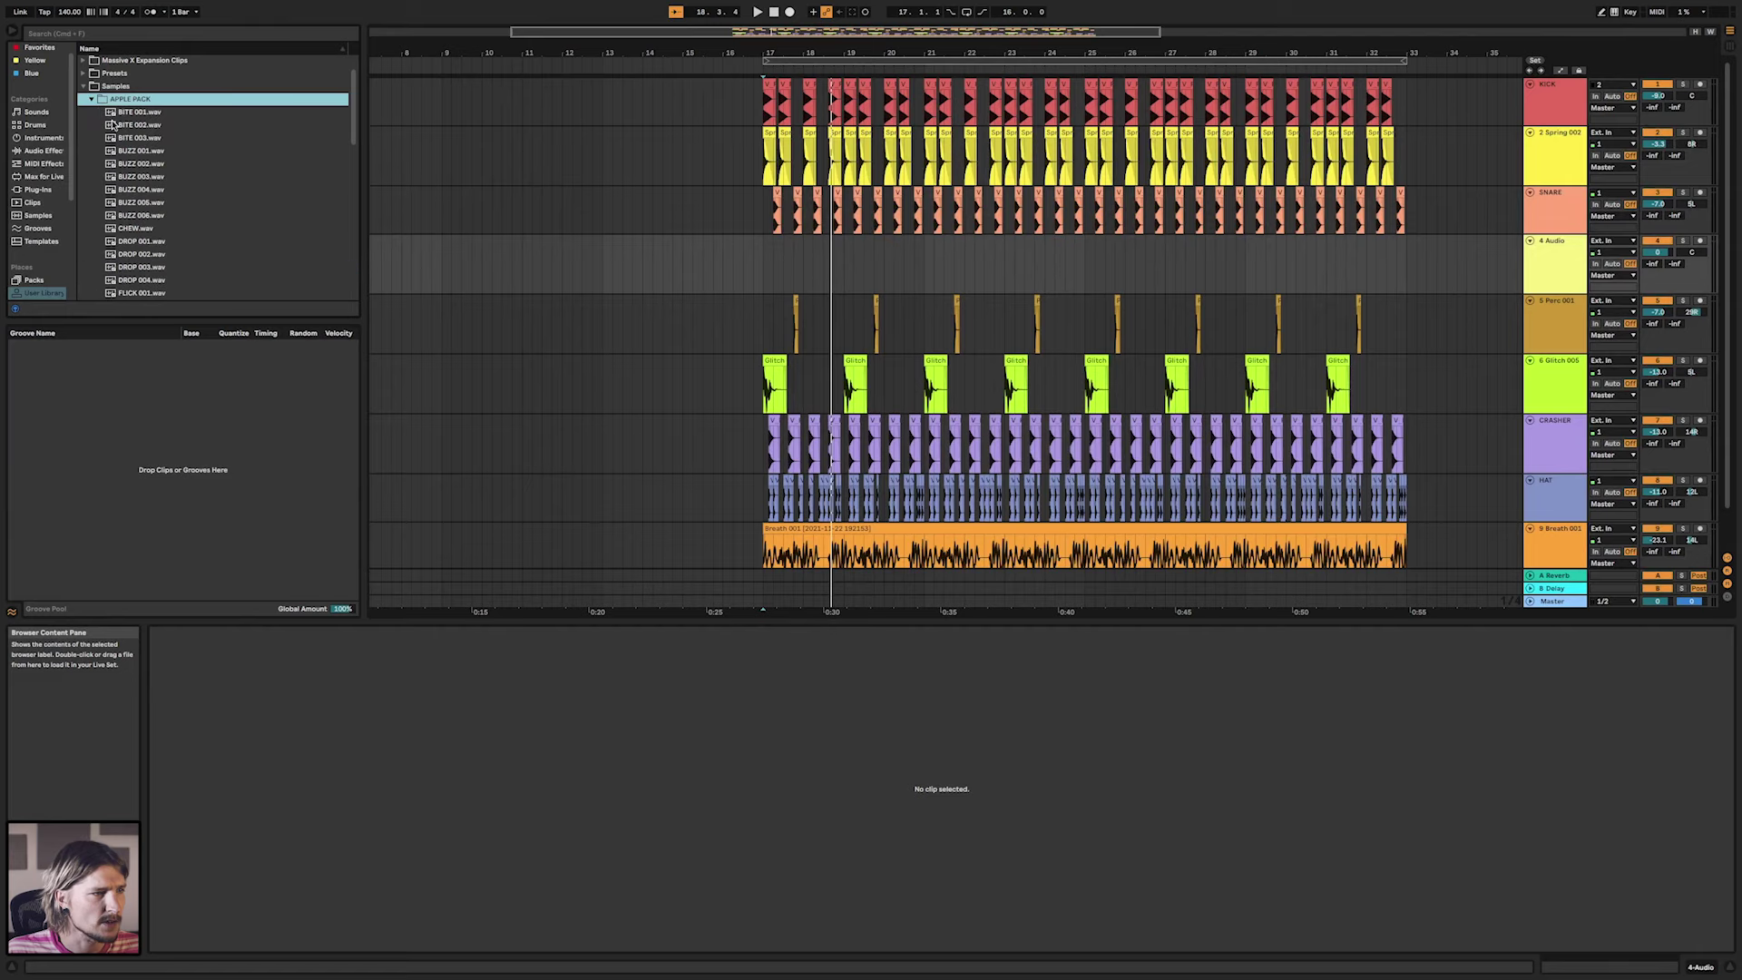
click(132, 138)
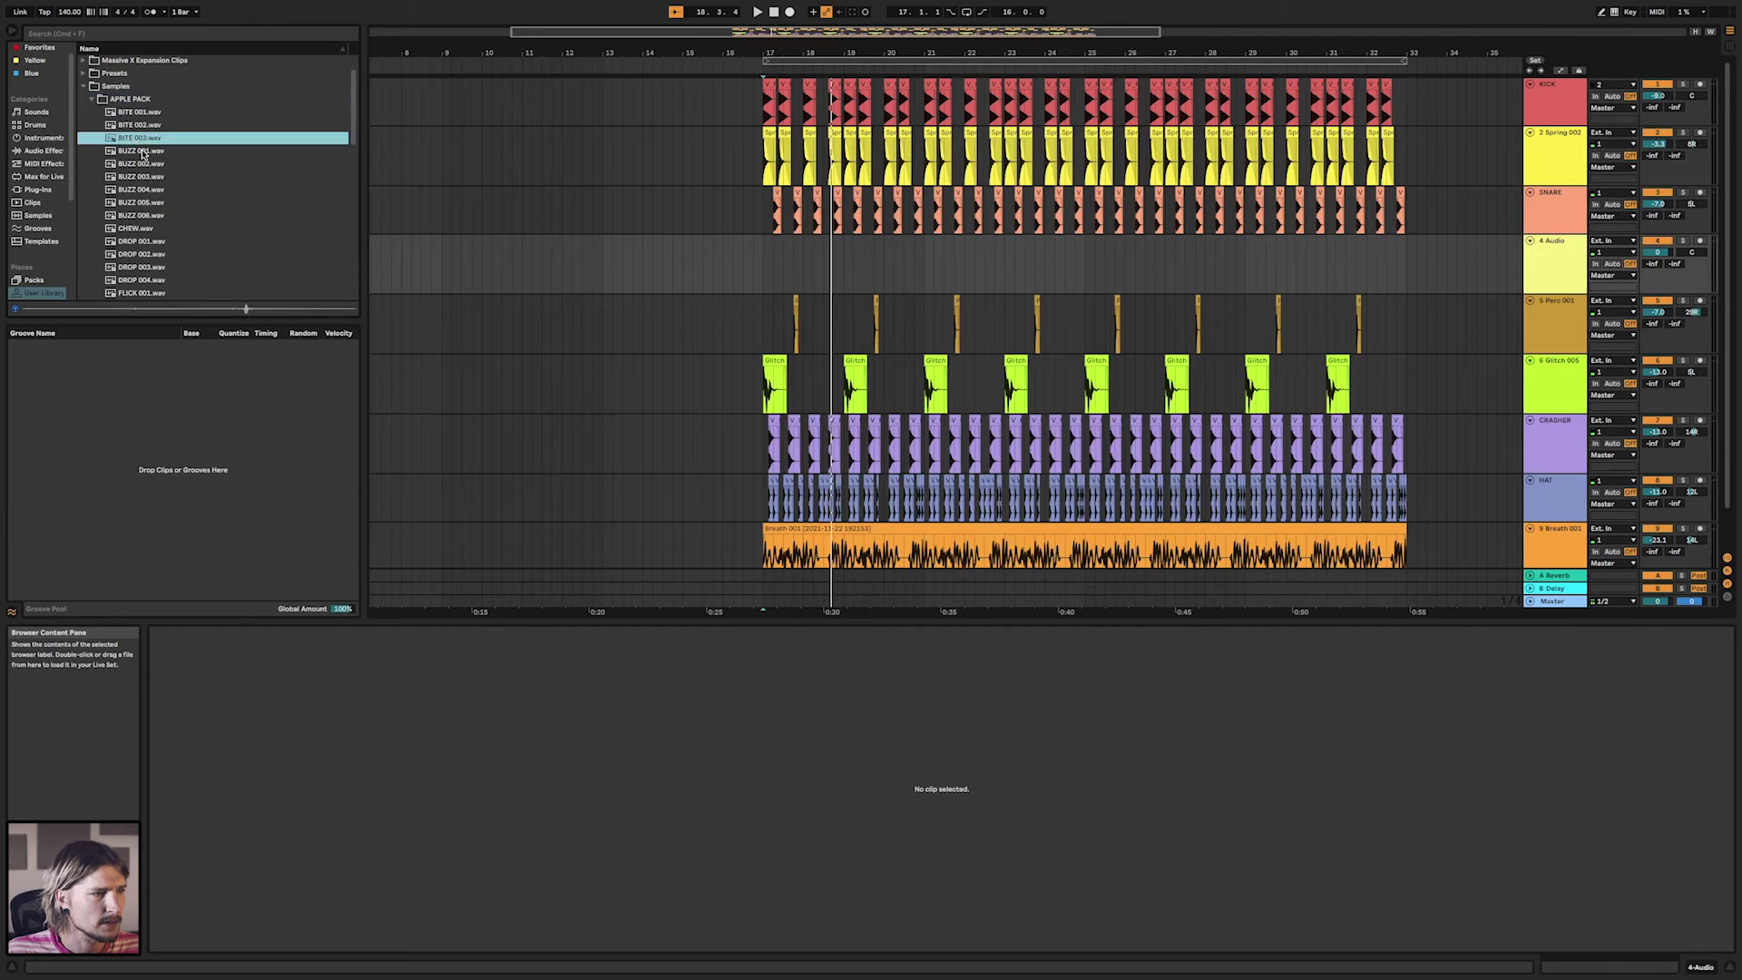
click(136, 228)
drag(136, 228, 765, 259)
Trim the start of the CHEW clip up to its later bite transient at 17.2.2.
scroll(765, 259, down, 2)
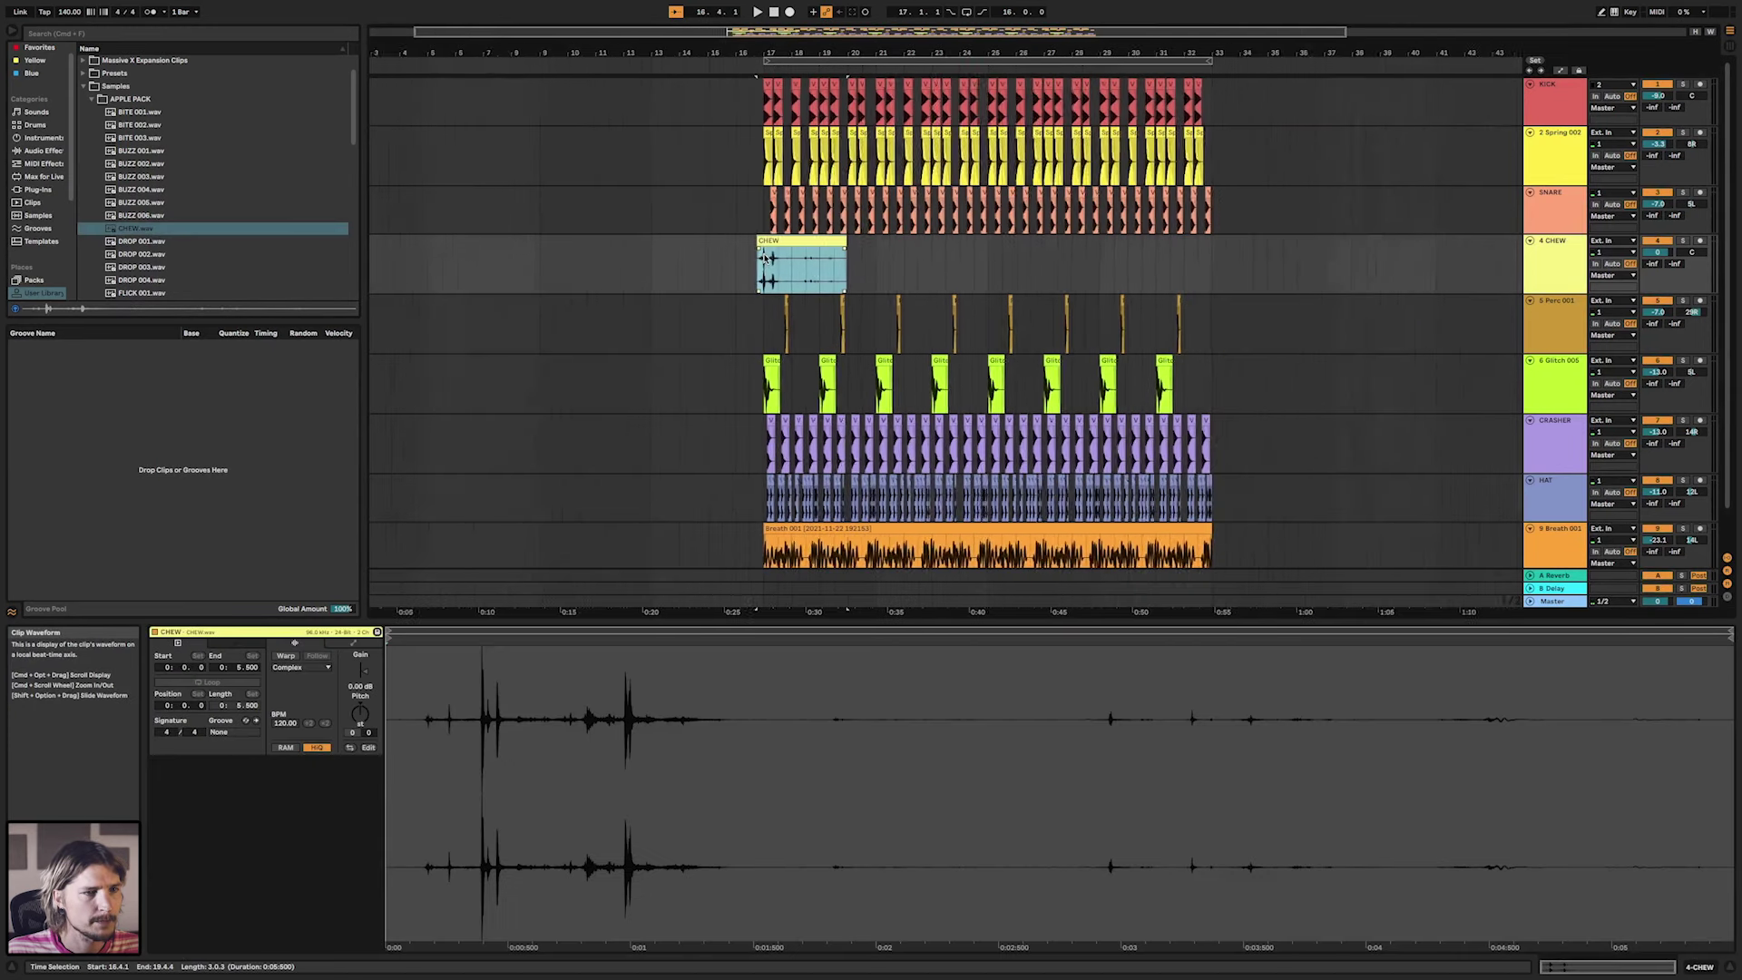
scroll(765, 259, up, 5)
drag(481, 242, 592, 242)
scroll(603, 243, up, 5)
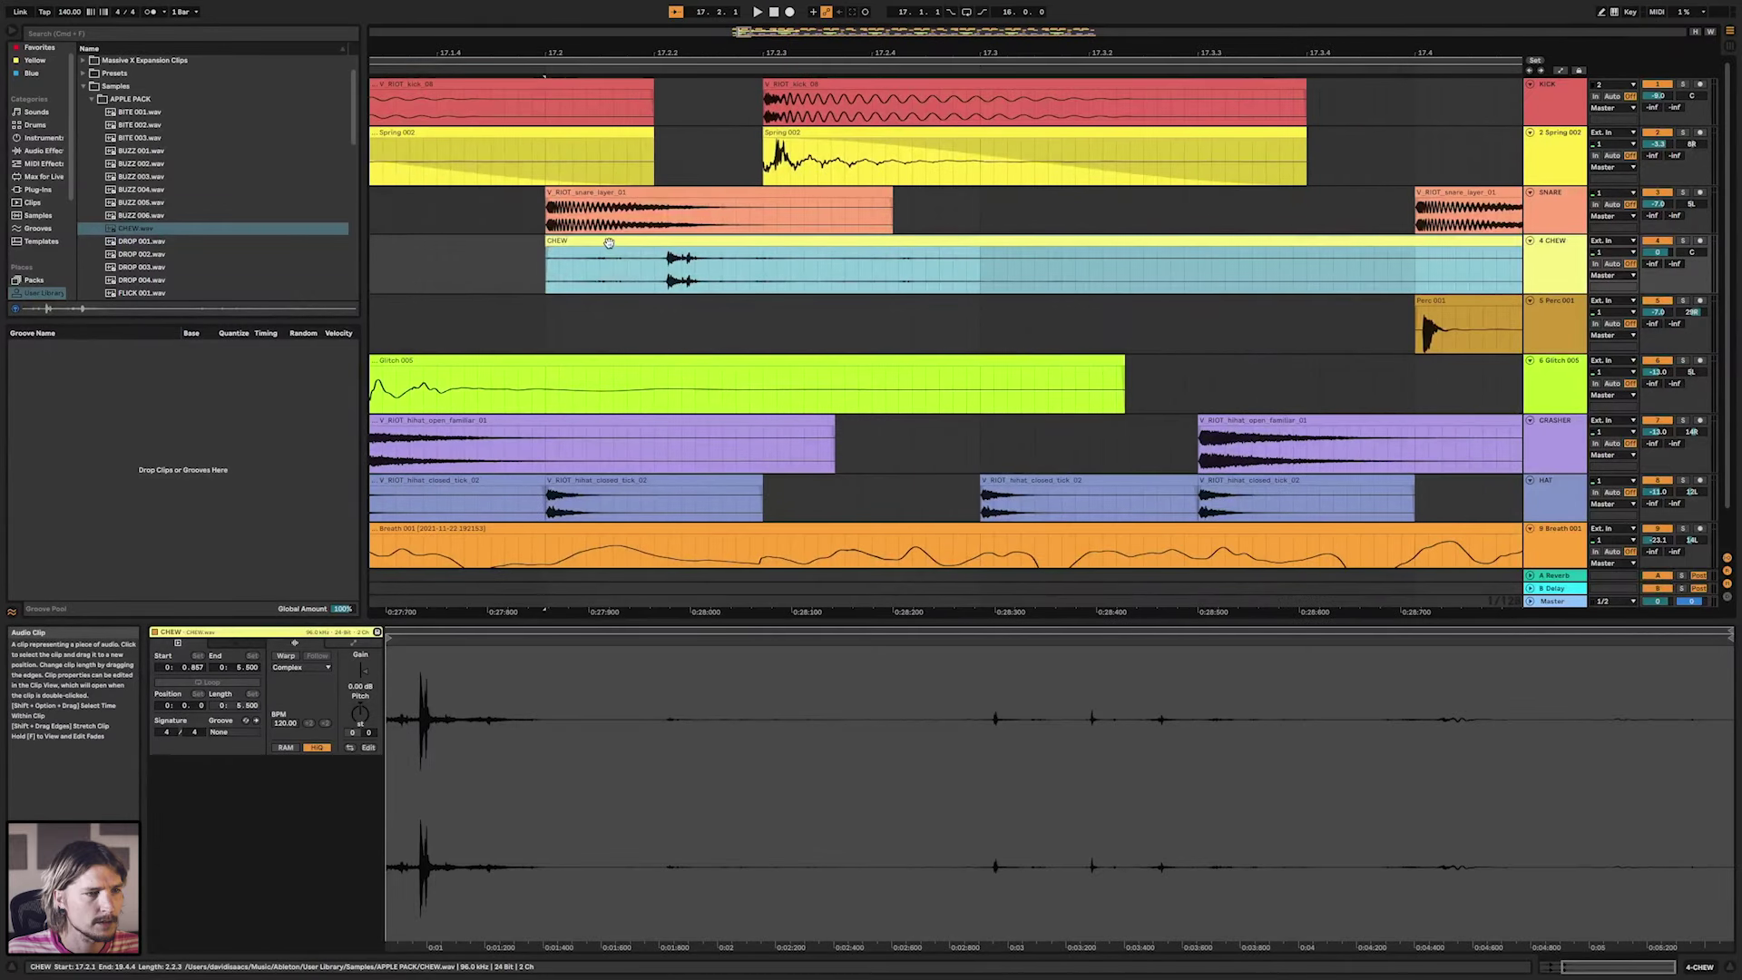
scroll(612, 244, down, 4)
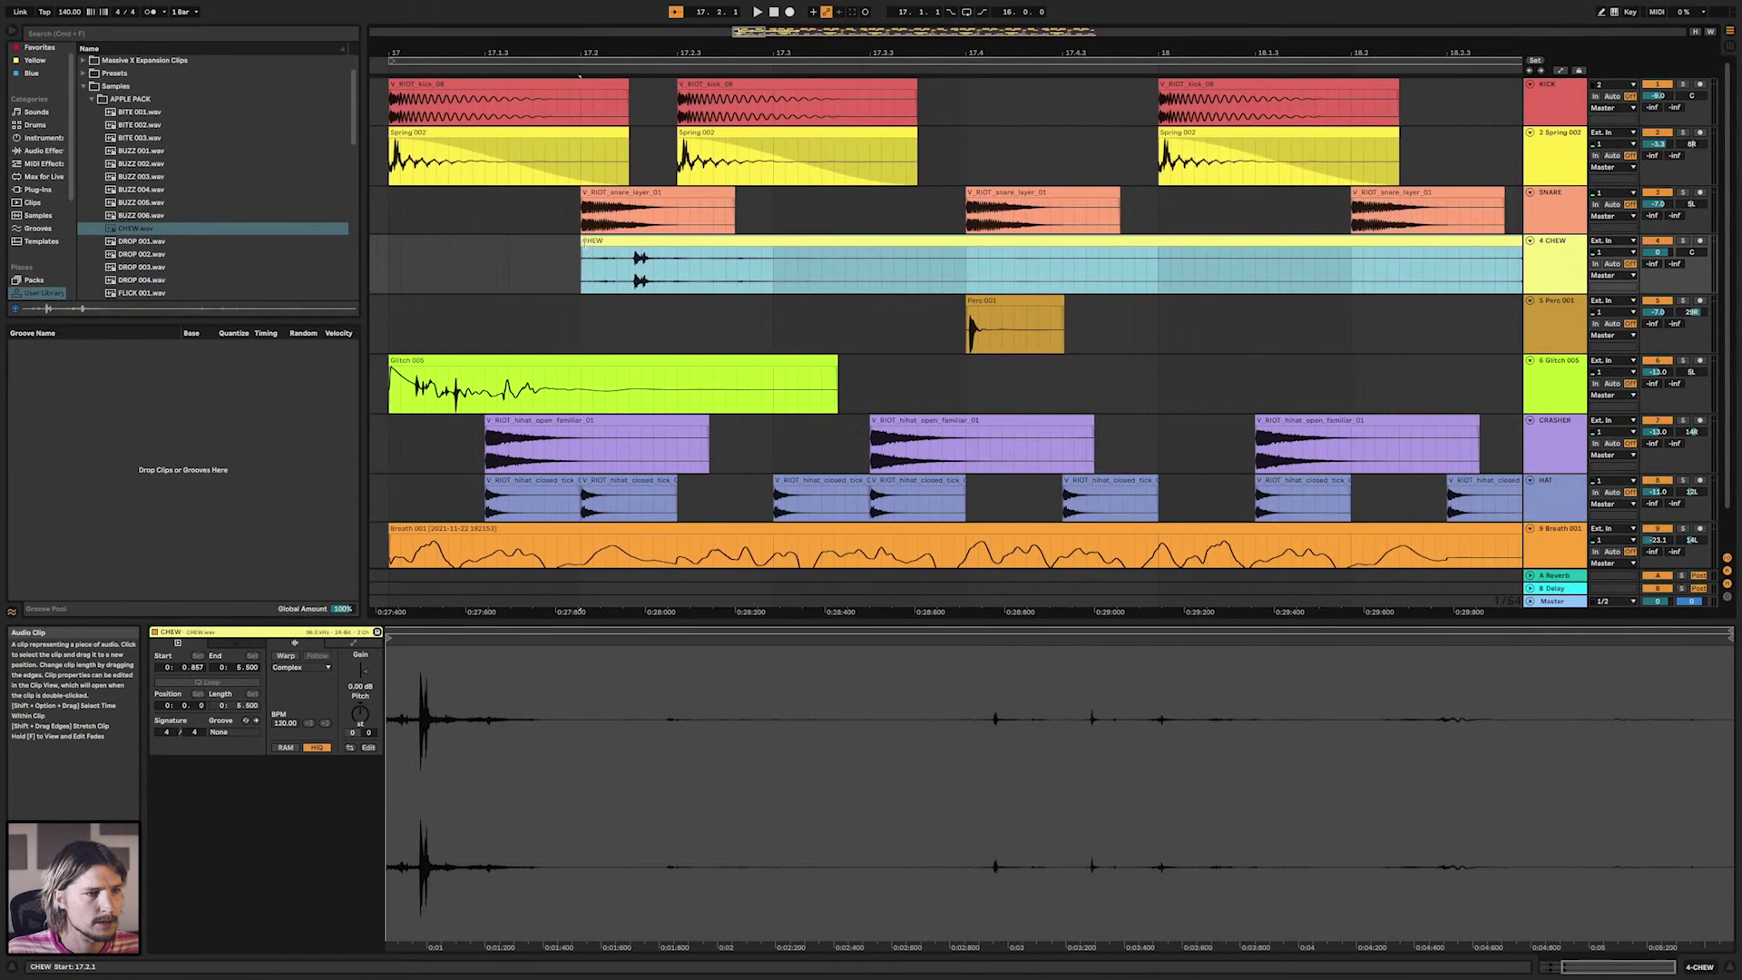
drag(581, 241, 630, 242)
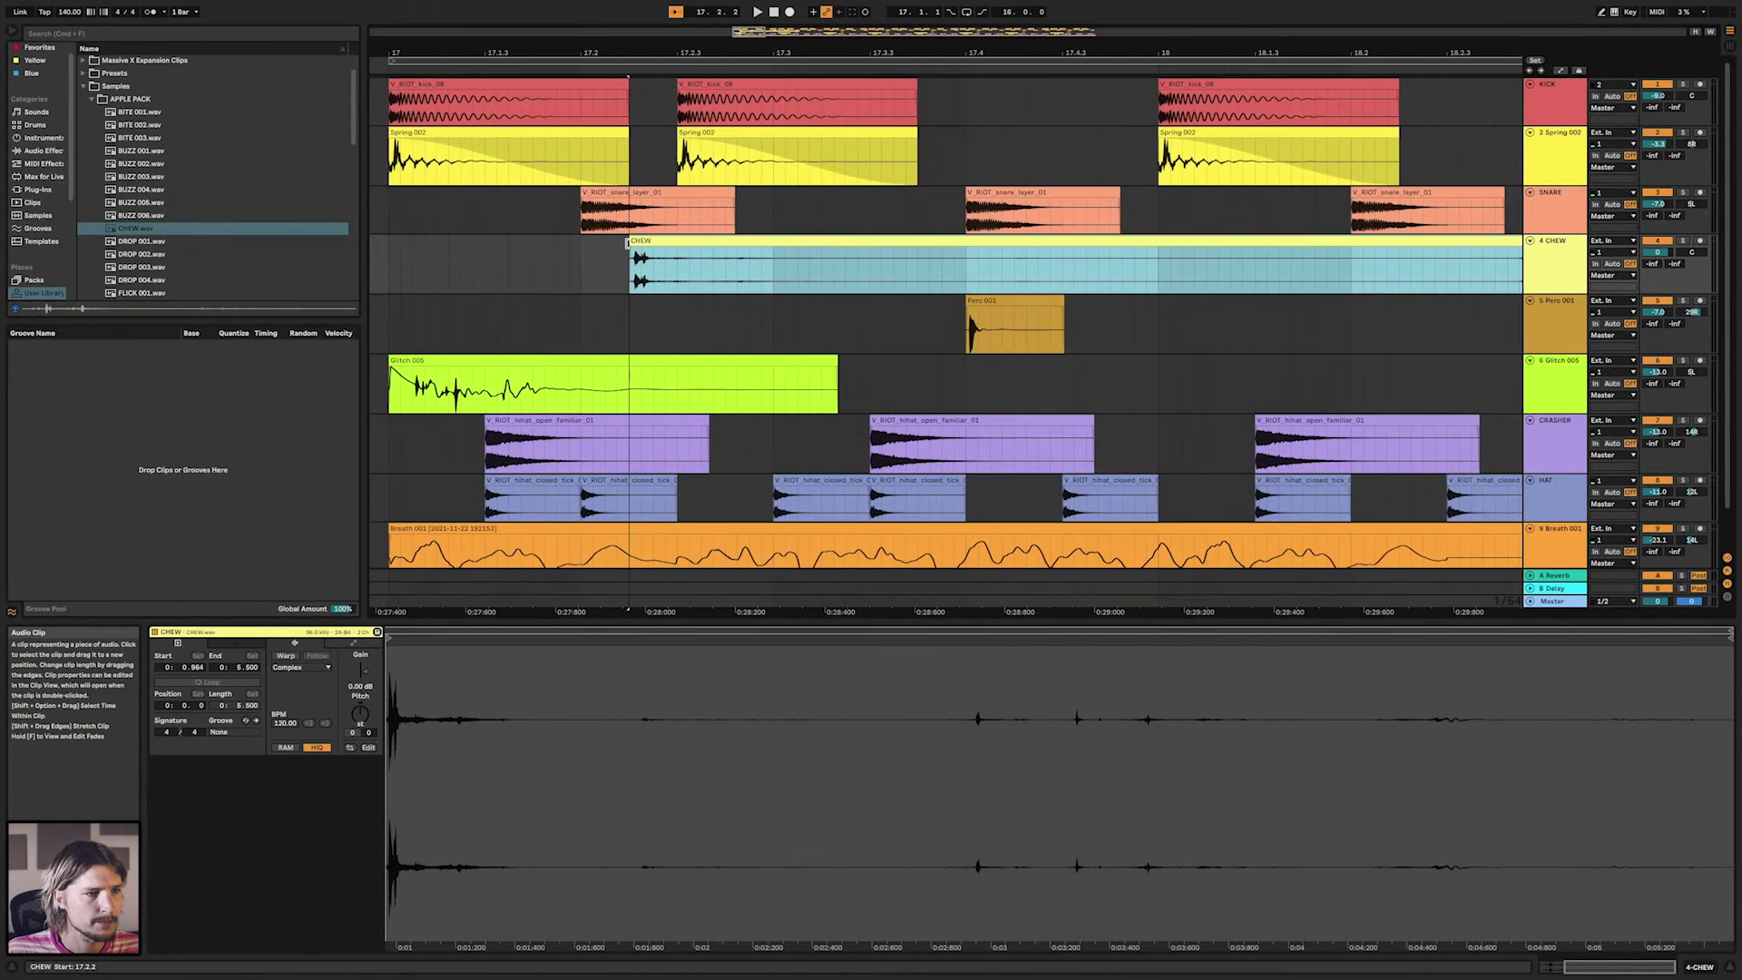
Split the CHEW clip at 17.3, delete the rest and consolidate the short remaining piece.
click(772, 273)
key(super+e)
key(Delete)
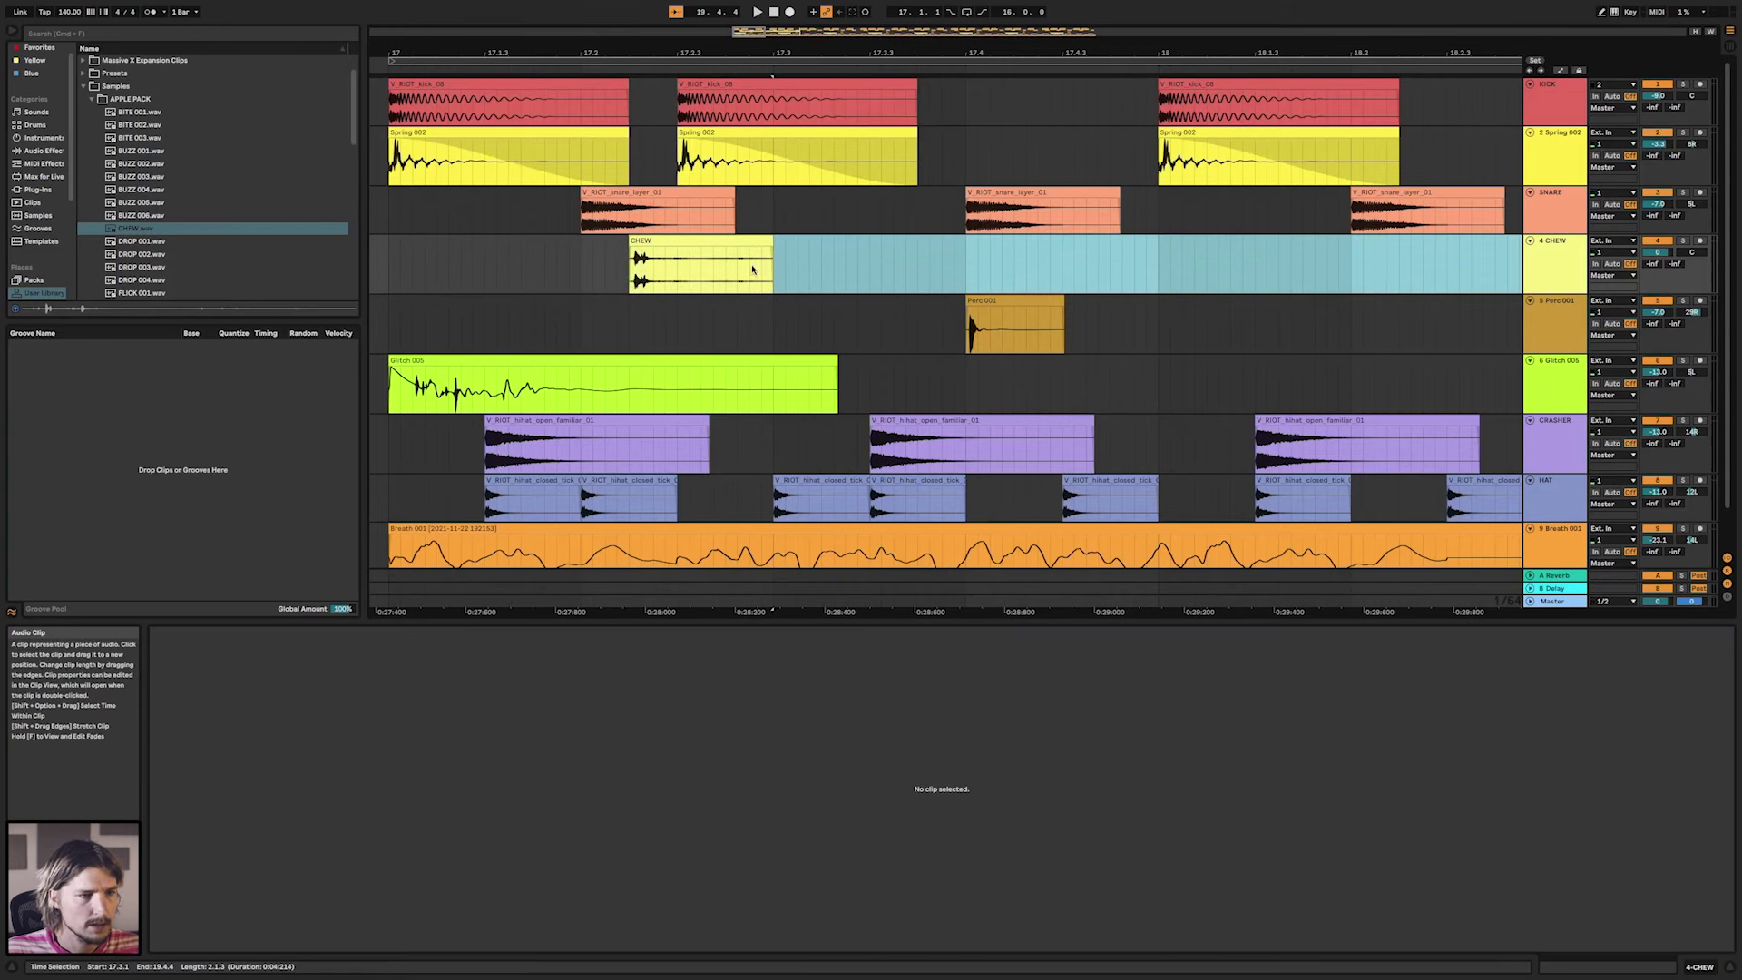
click(695, 243)
key(super+j)
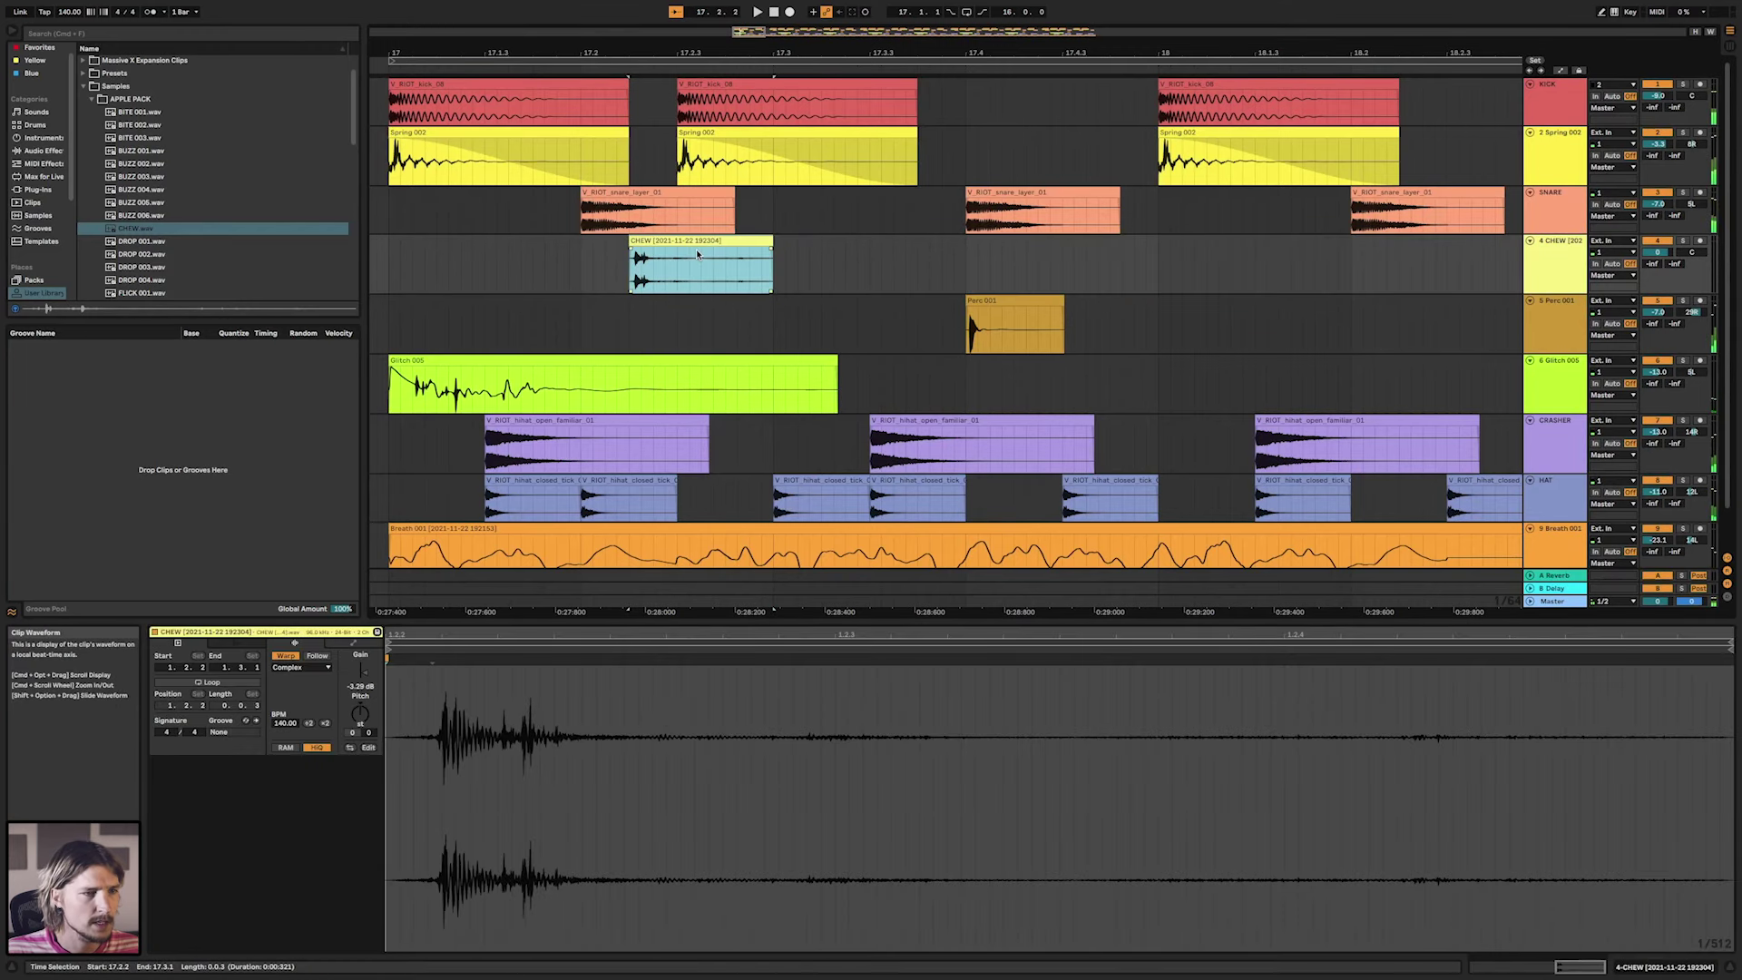
Reverse the CHEW clip, move it to lead into the snare at 17.2 and audition it with the pattern.
key(r)
drag(690, 257, 530, 259)
click(404, 270)
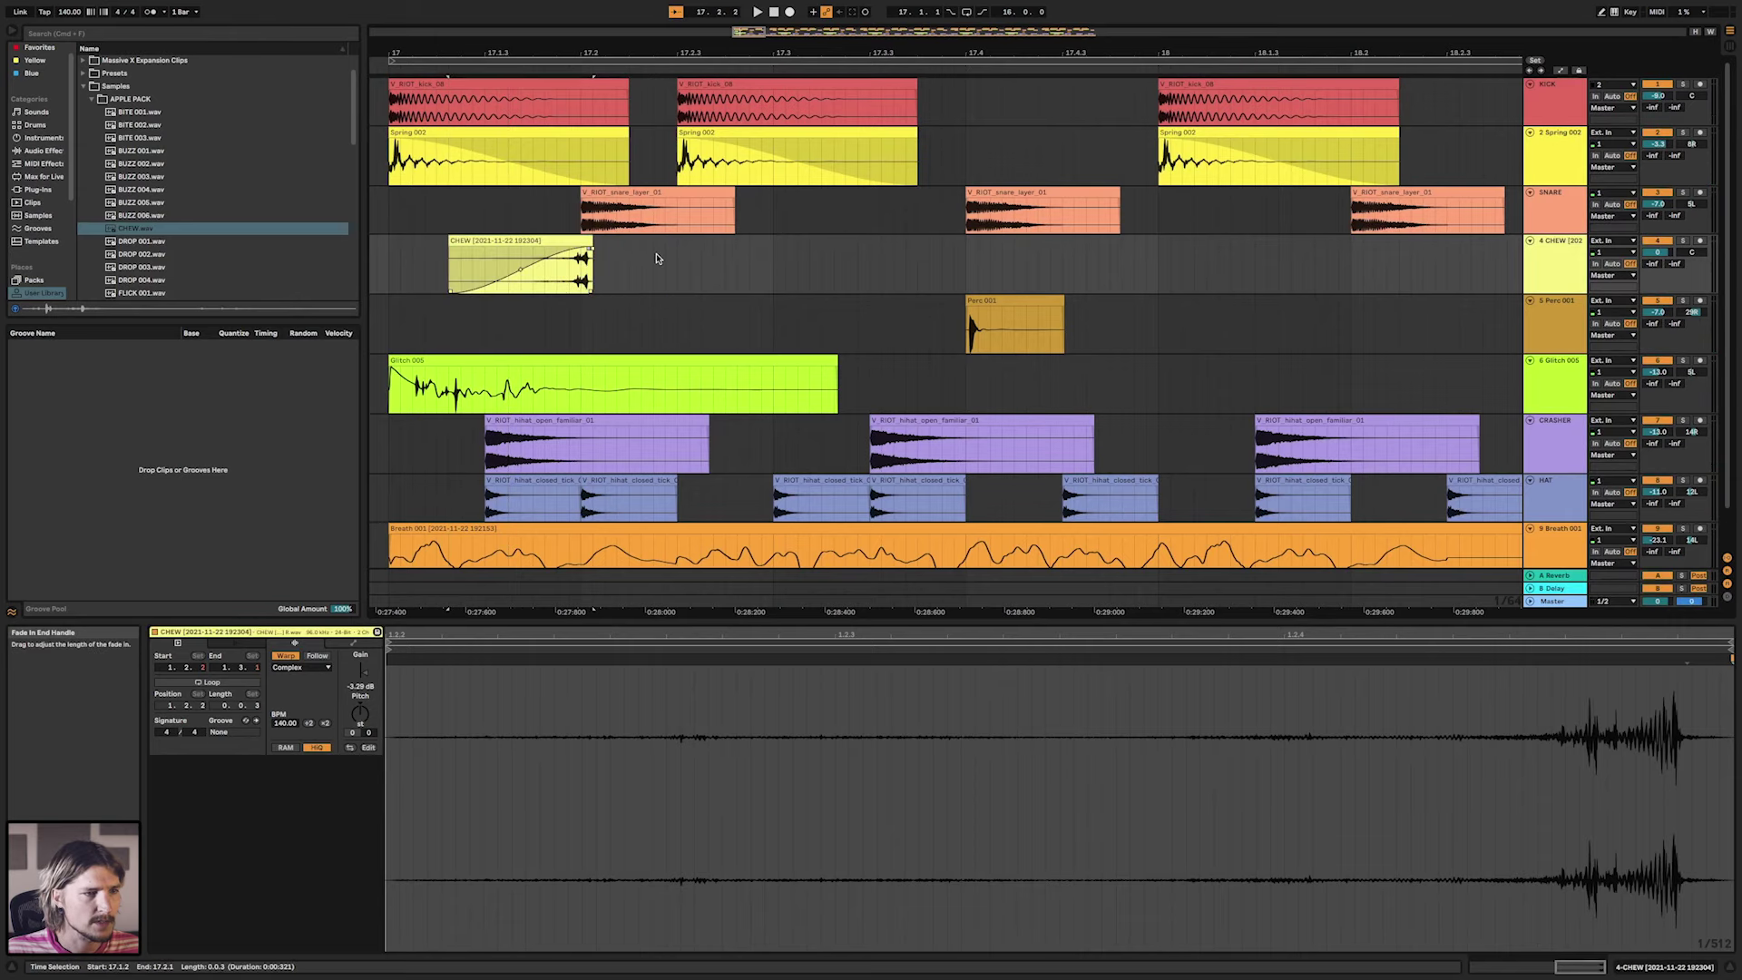
key(space)
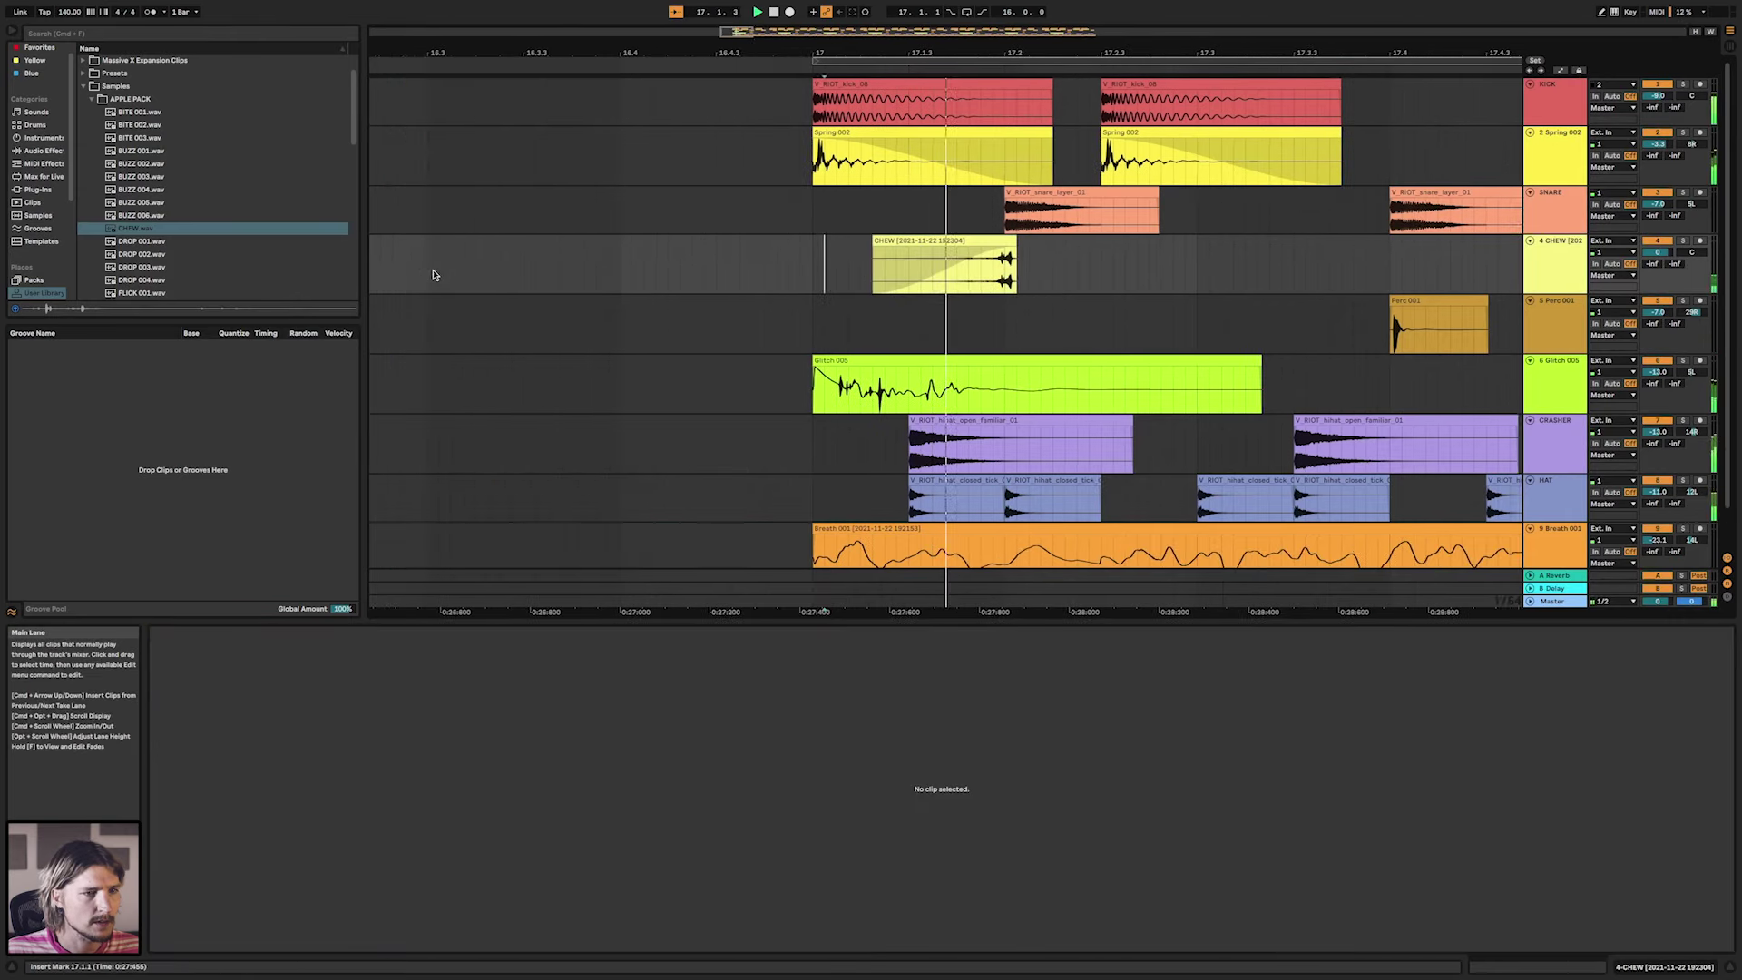
key(space)
Adjust the reversed CHEW clip's fade-in, repeat it every half bar up to bar 33 and pan the track slightly right.
click(581, 242)
drag(578, 270, 627, 275)
drag(831, 268, 445, 268)
key(super+d)
key(super+d)
key(super+d)
key(super+d)
key(super+d)
key(super+d)
key(super+d)
key(super+d)
key(super+d)
key(super+d)
key(super+d)
key(super+d)
key(super+d)
key(super+d)
key(super+d)
key(super+d)
key(super+d)
key(super+d)
key(super+d)
key(super+d)
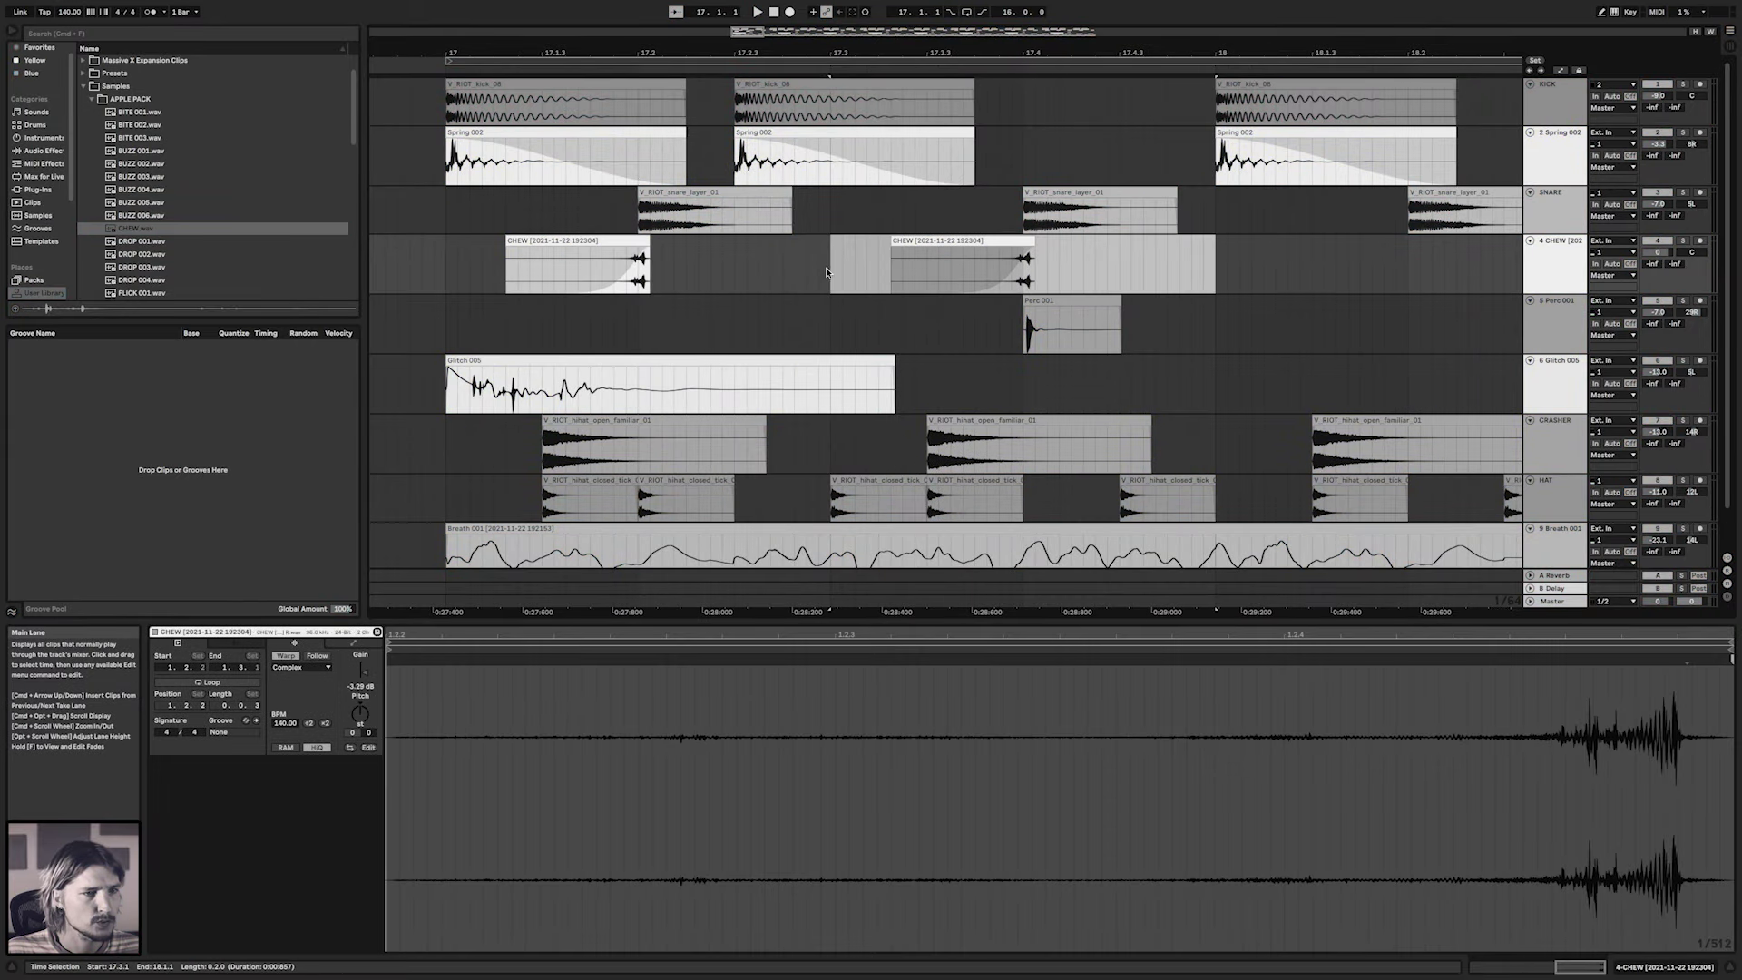
key(Delete)
drag(1691, 252, 1691, 238)
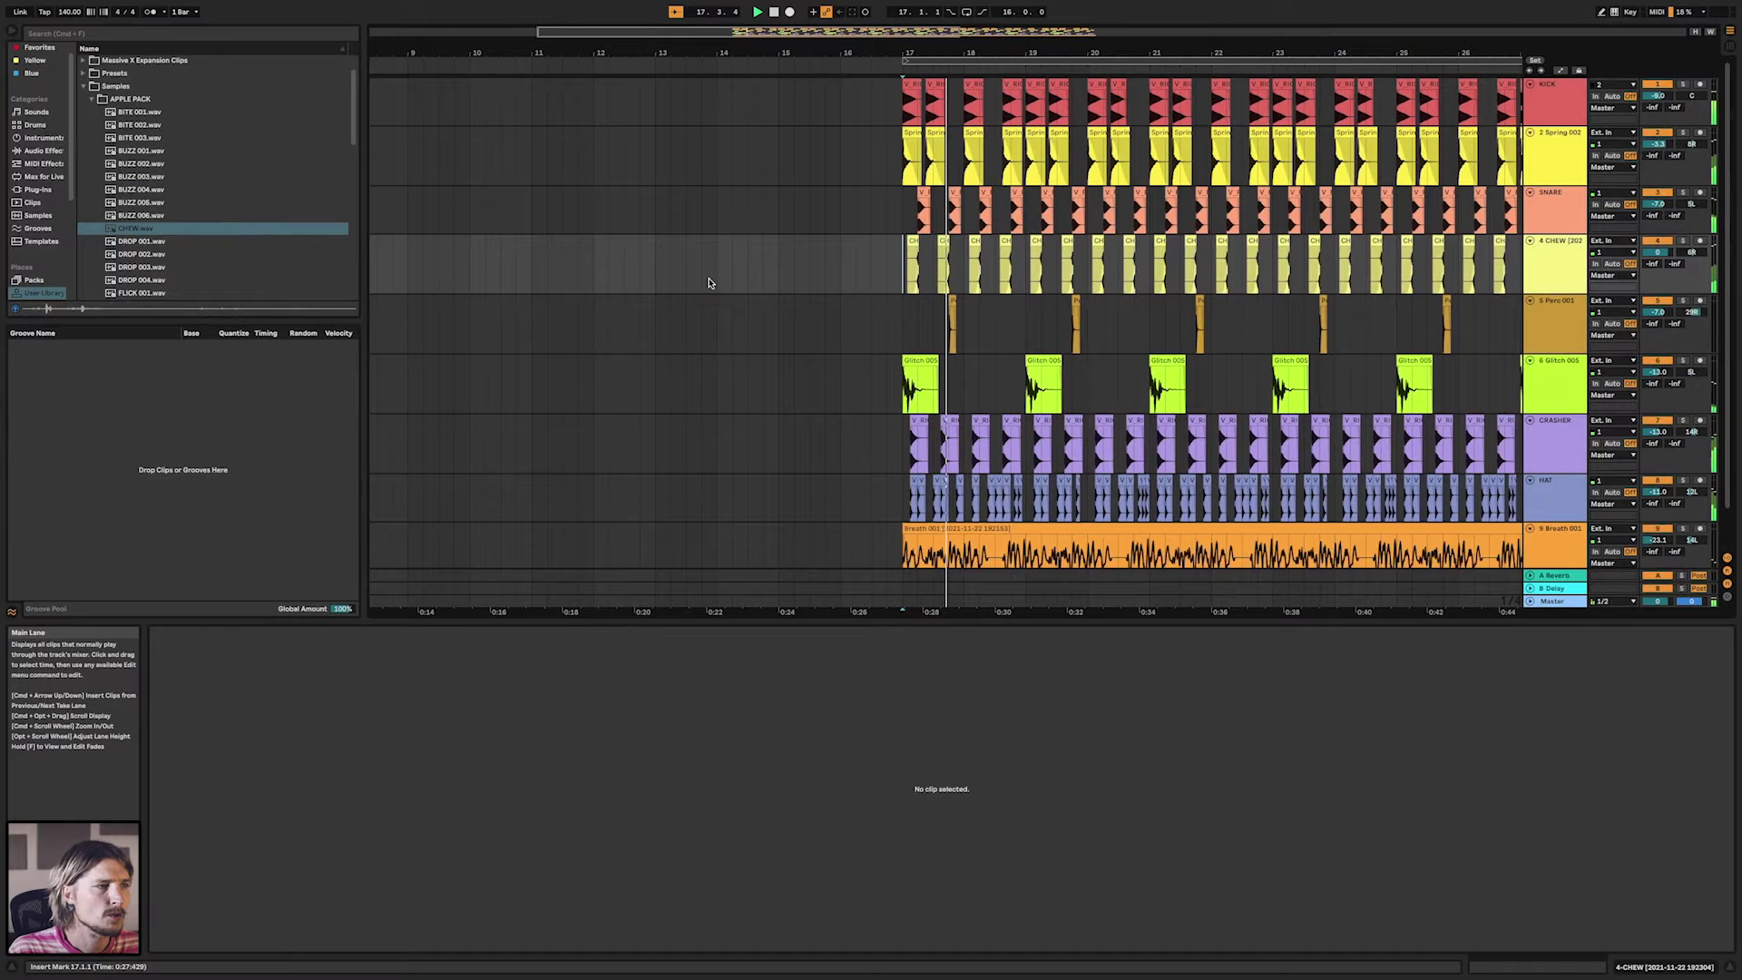
Add OTT to the CHEW track with amount about 69 %, time 1000 % and low-band output -24 dB.
key(super+f)
text(ott)
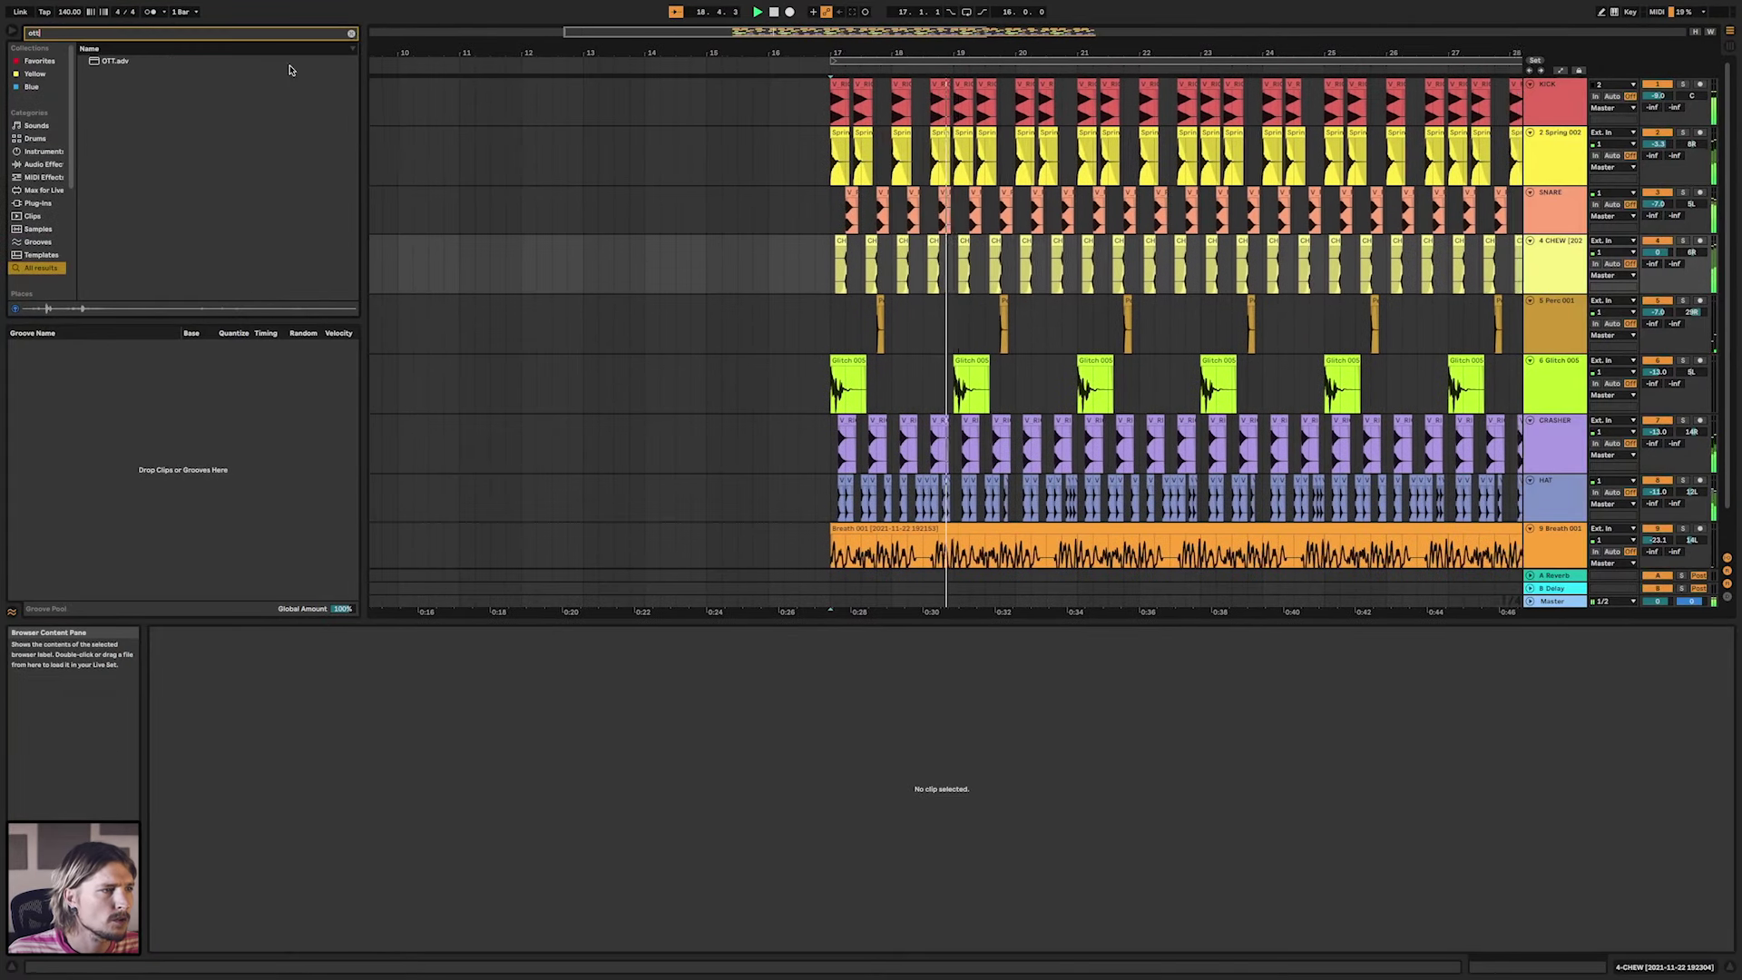
click(109, 60)
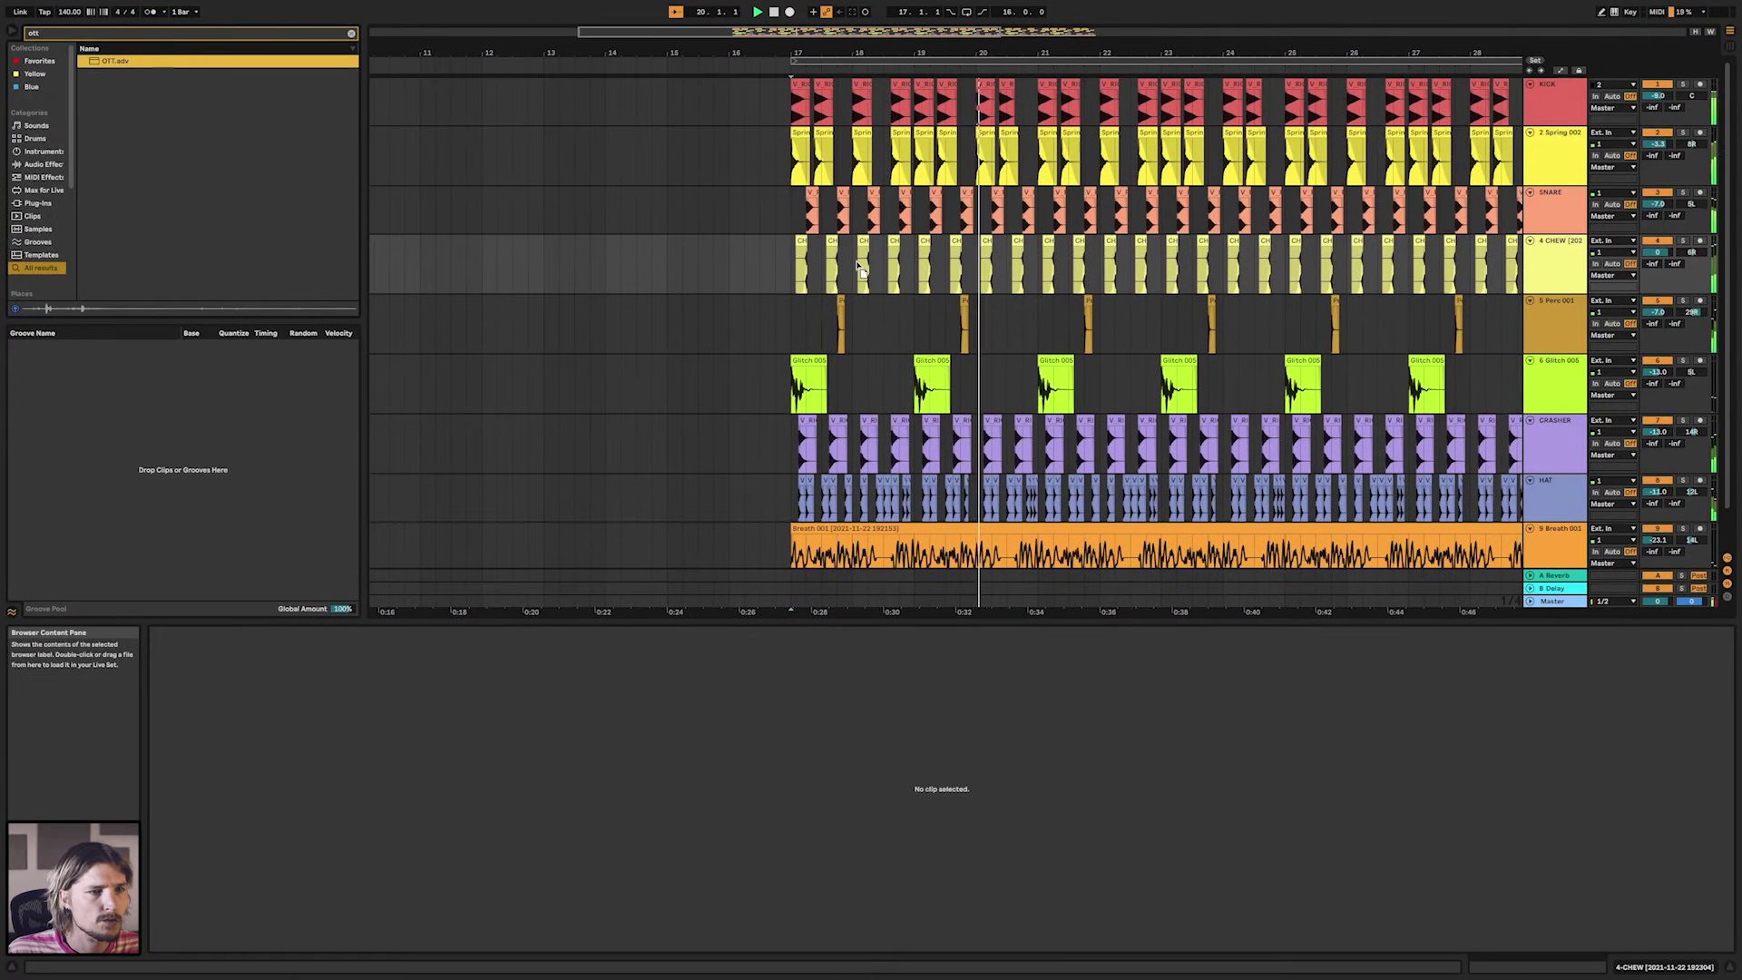
key(Return)
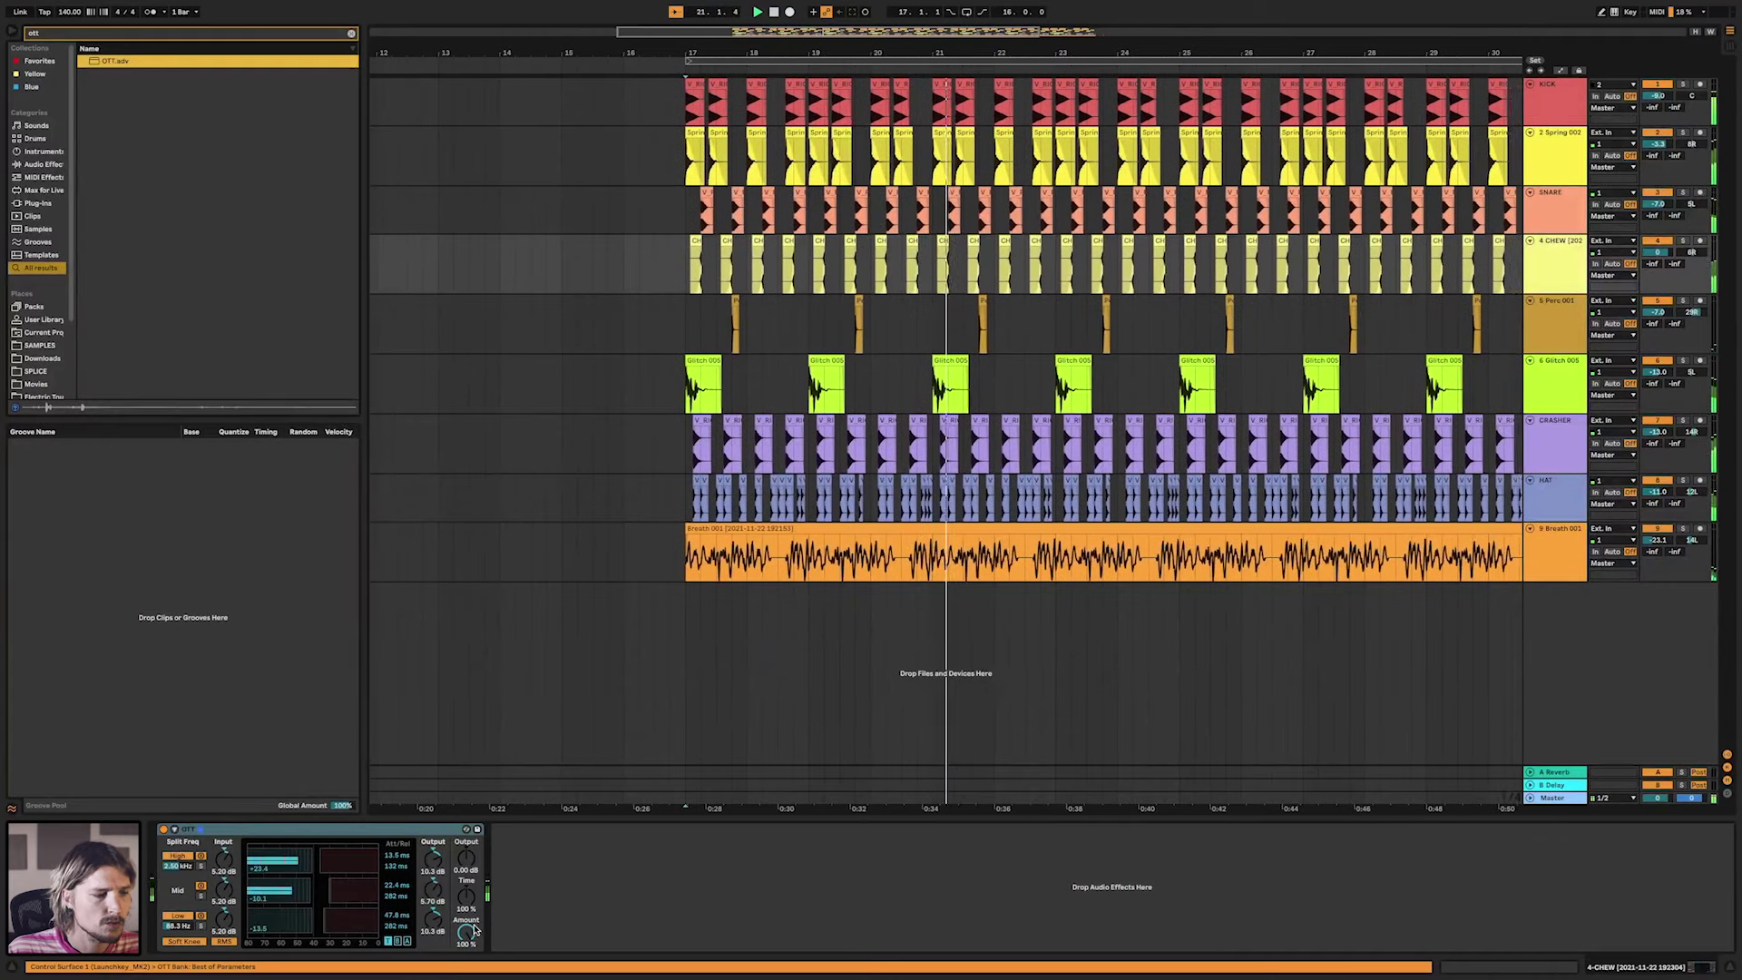
scroll(466, 933, down, 5)
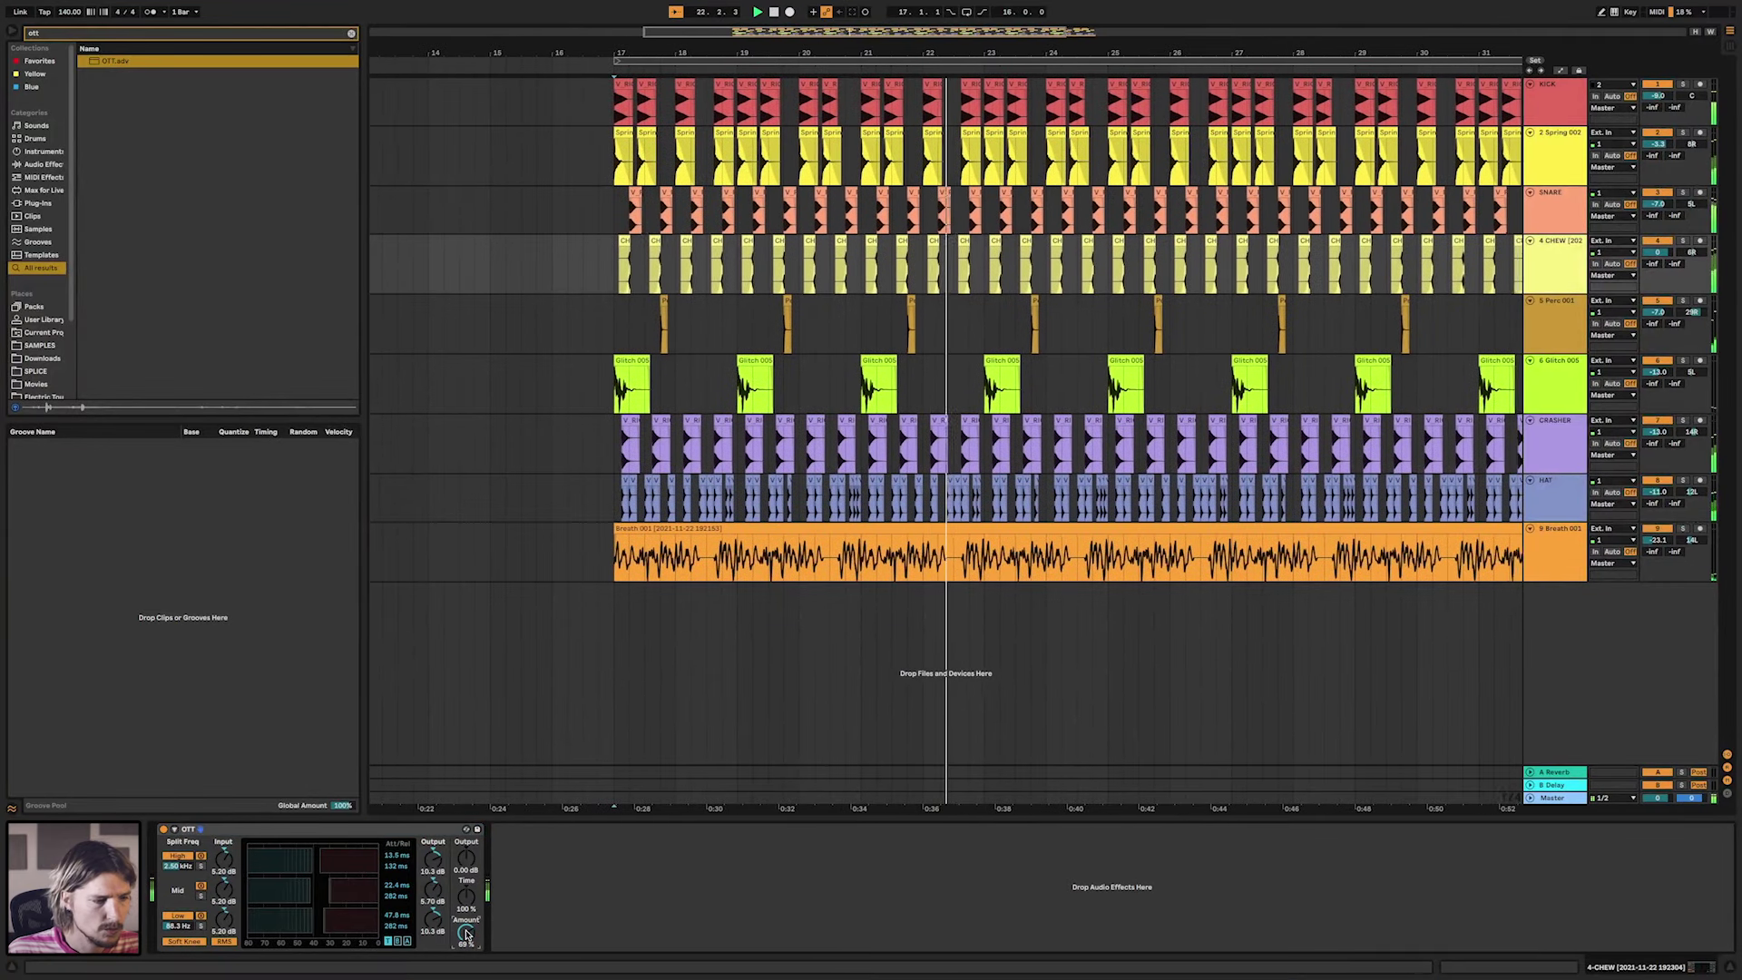
scroll(434, 920, down, 10)
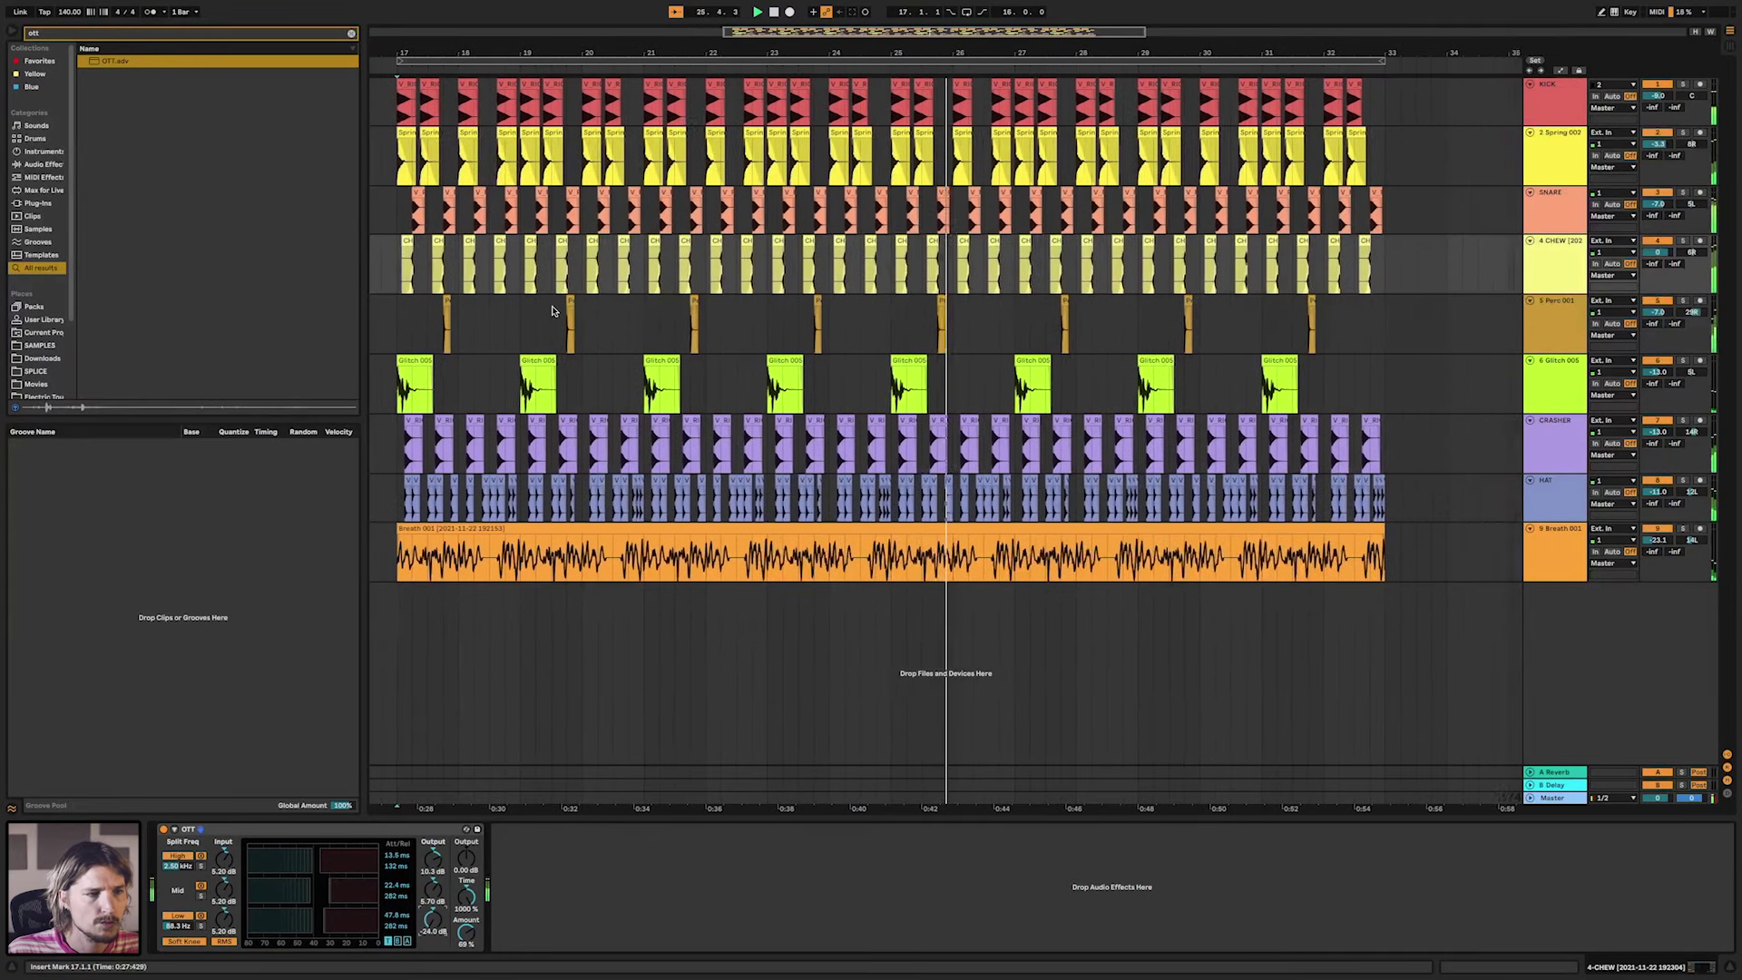
Shorten the CHEW clip before the snare at 17.4 to only its closing hit and play the pattern from bar 17.
scroll(558, 311, left, 3)
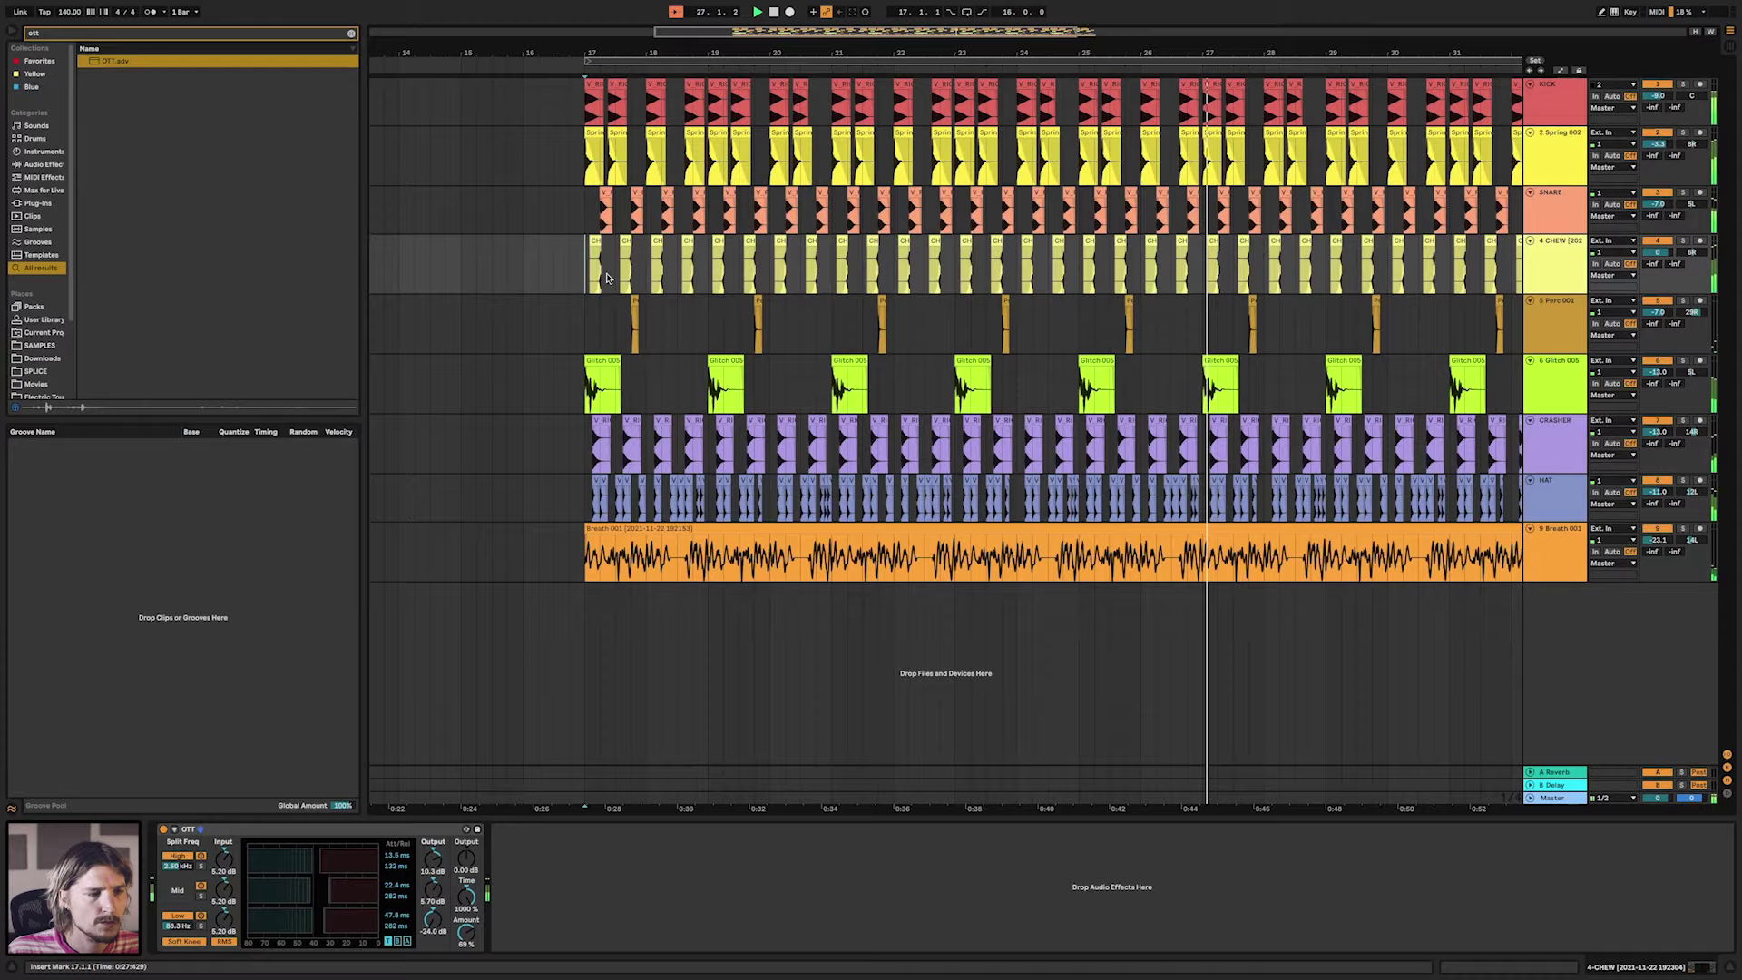
scroll(607, 277, up, 10)
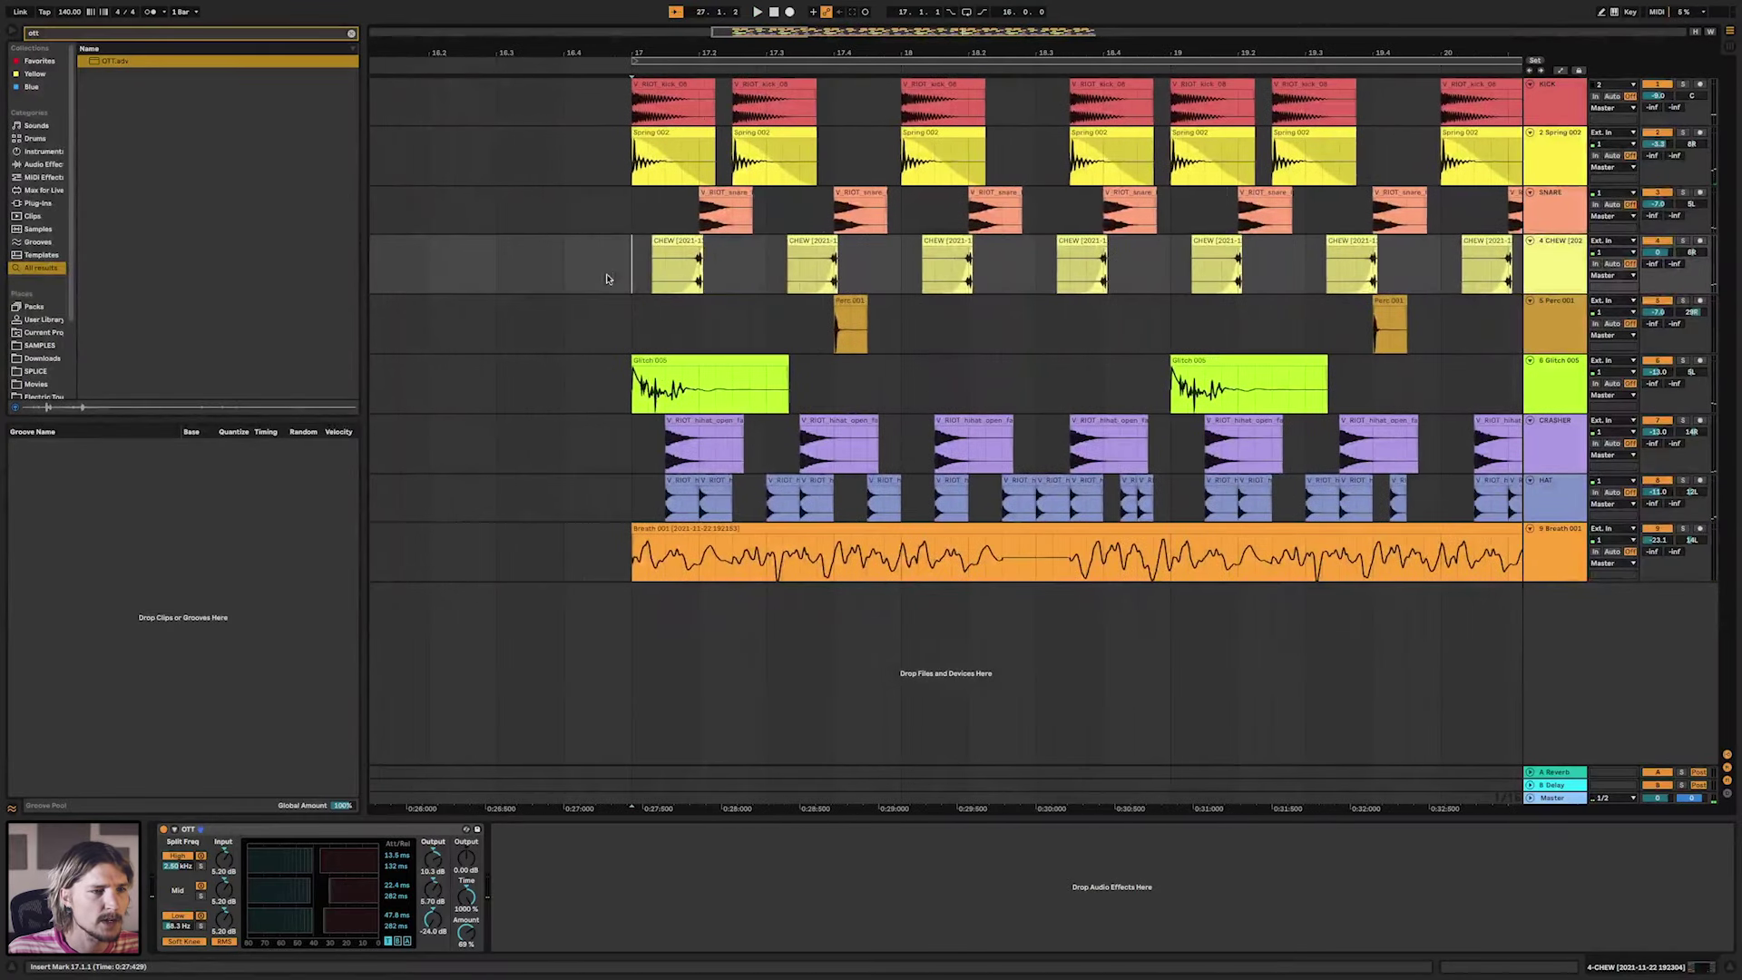
key(space)
key(space)
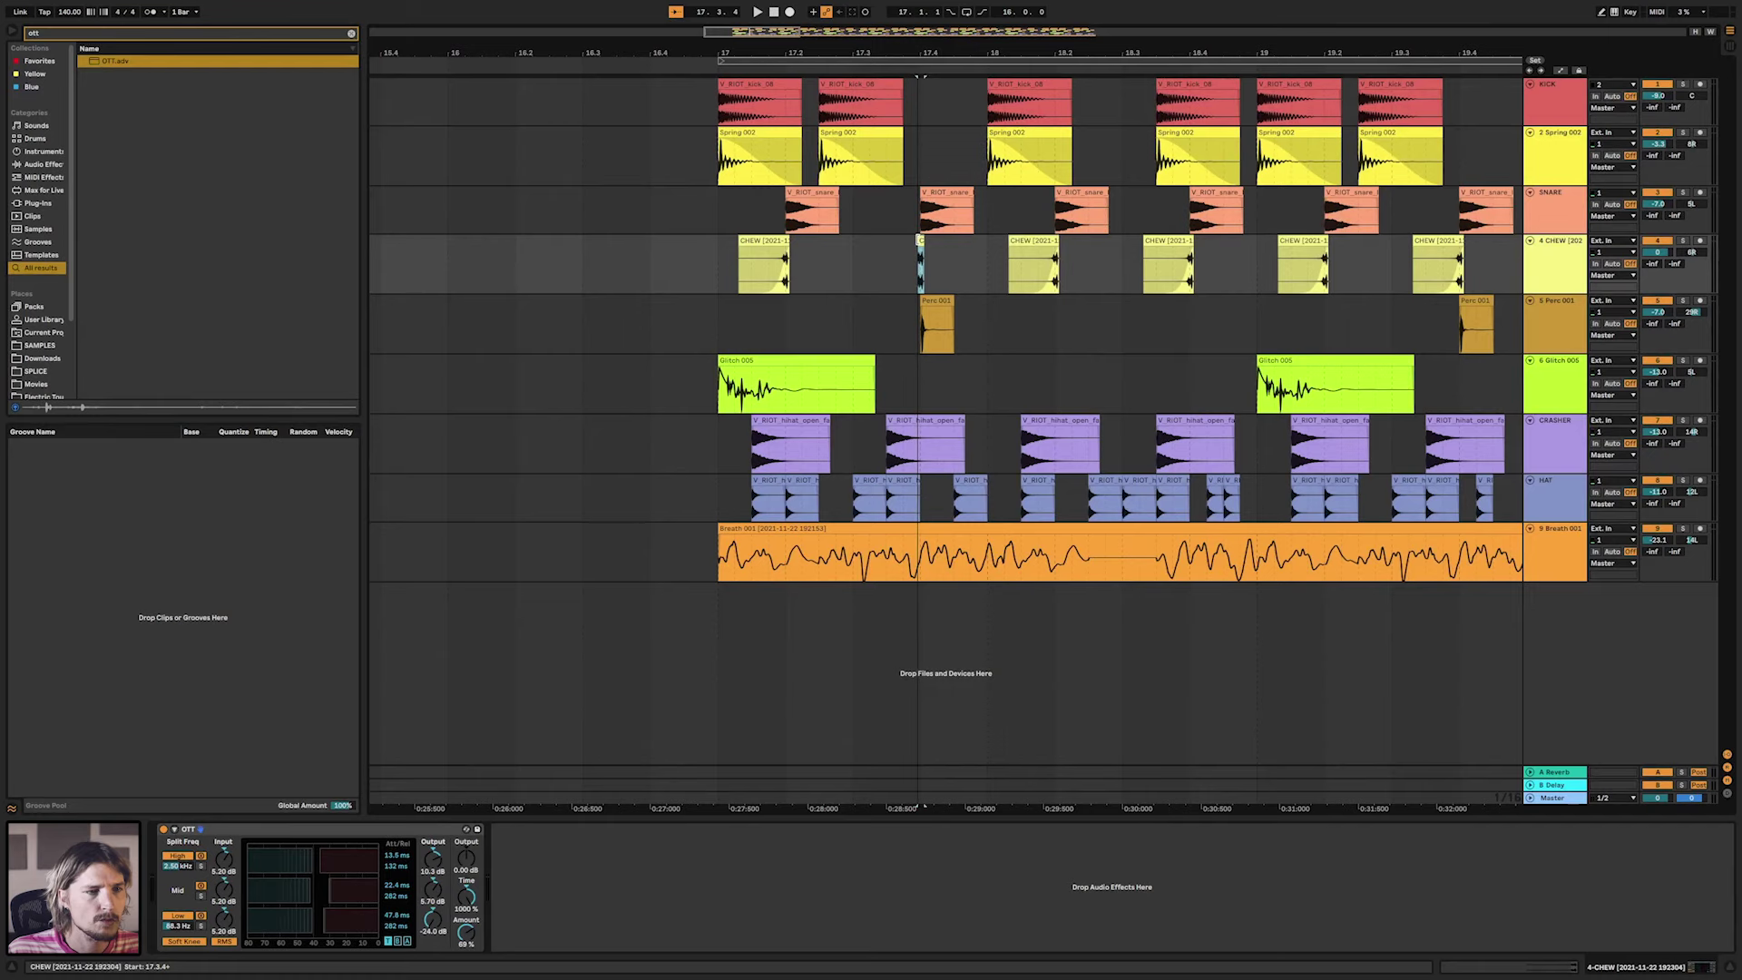
click(721, 276)
key(space)
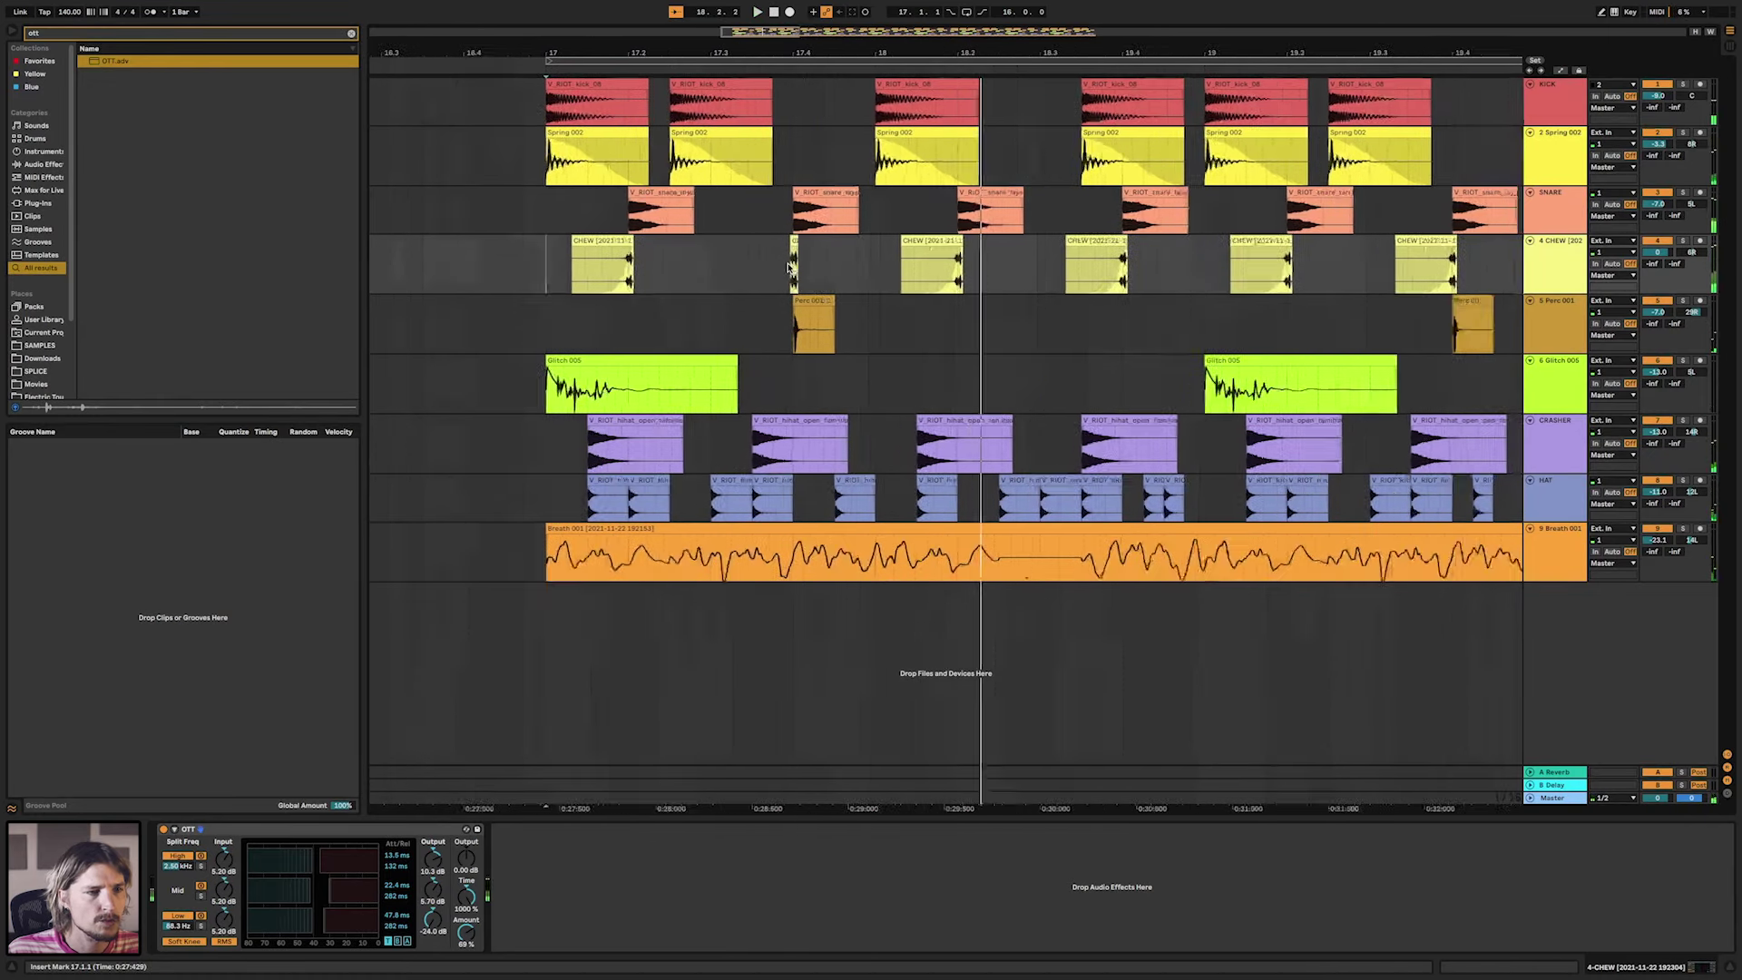
Nudge the shortened CHEW clip slightly later toward the snare at 17.4 and play that spot.
scroll(798, 258, up, 5)
drag(815, 245, 819, 246)
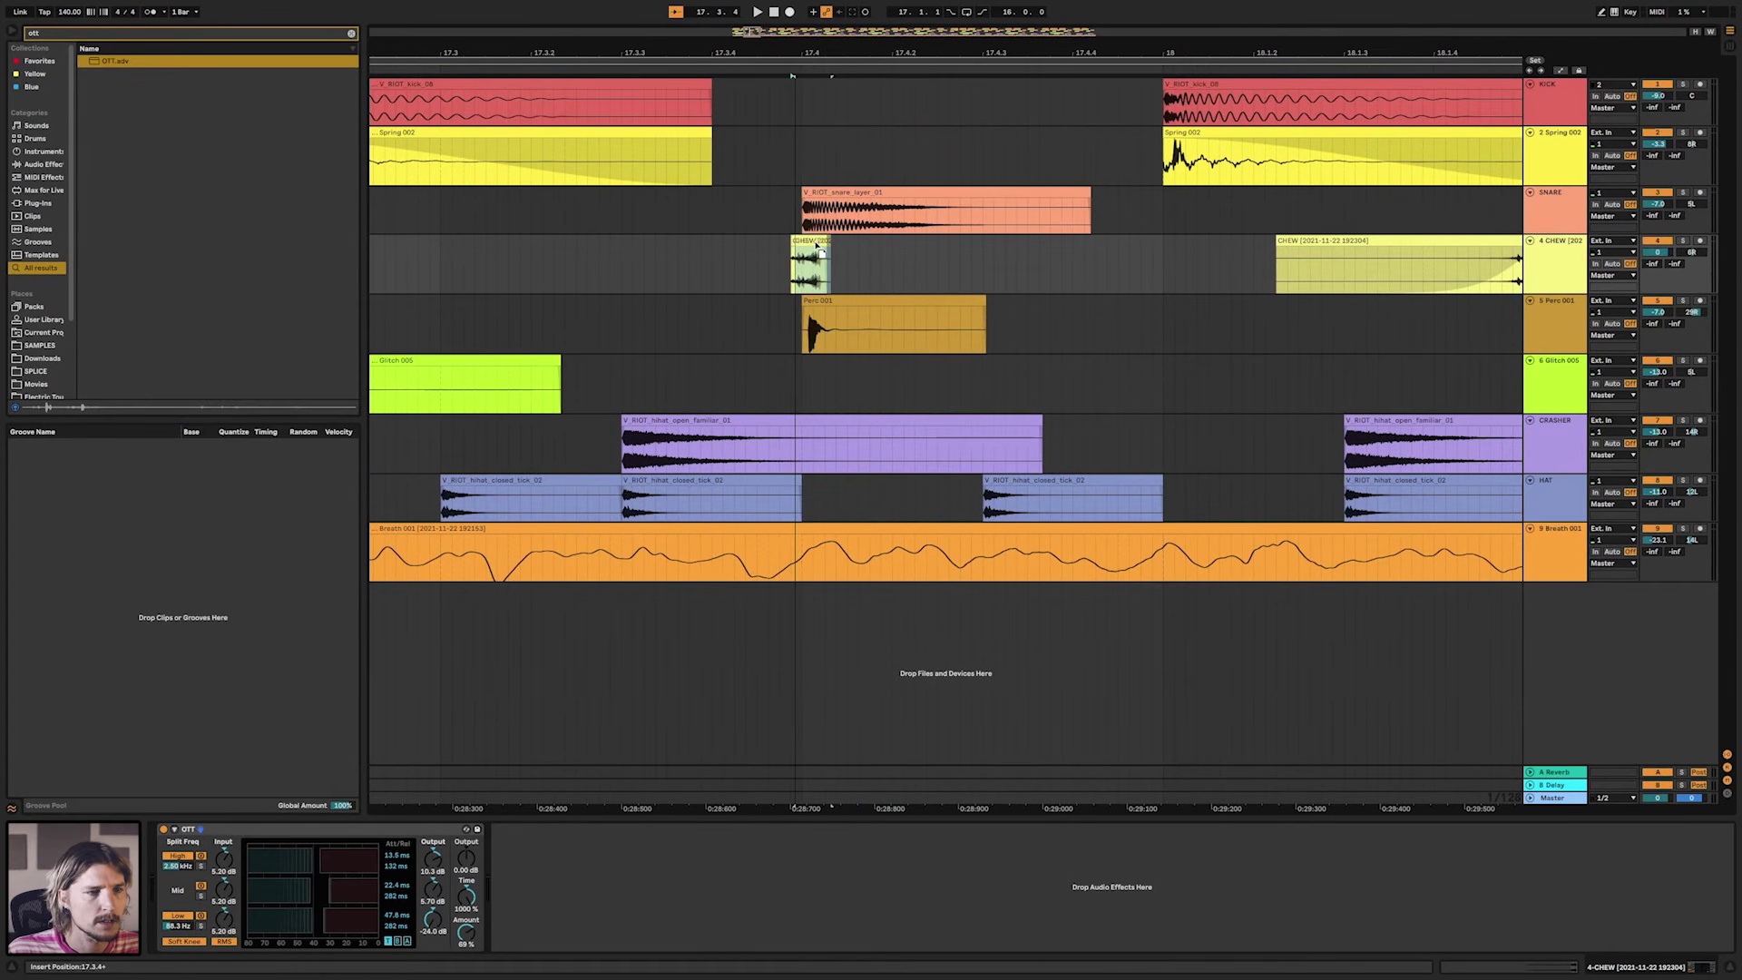
click(769, 265)
key(space)
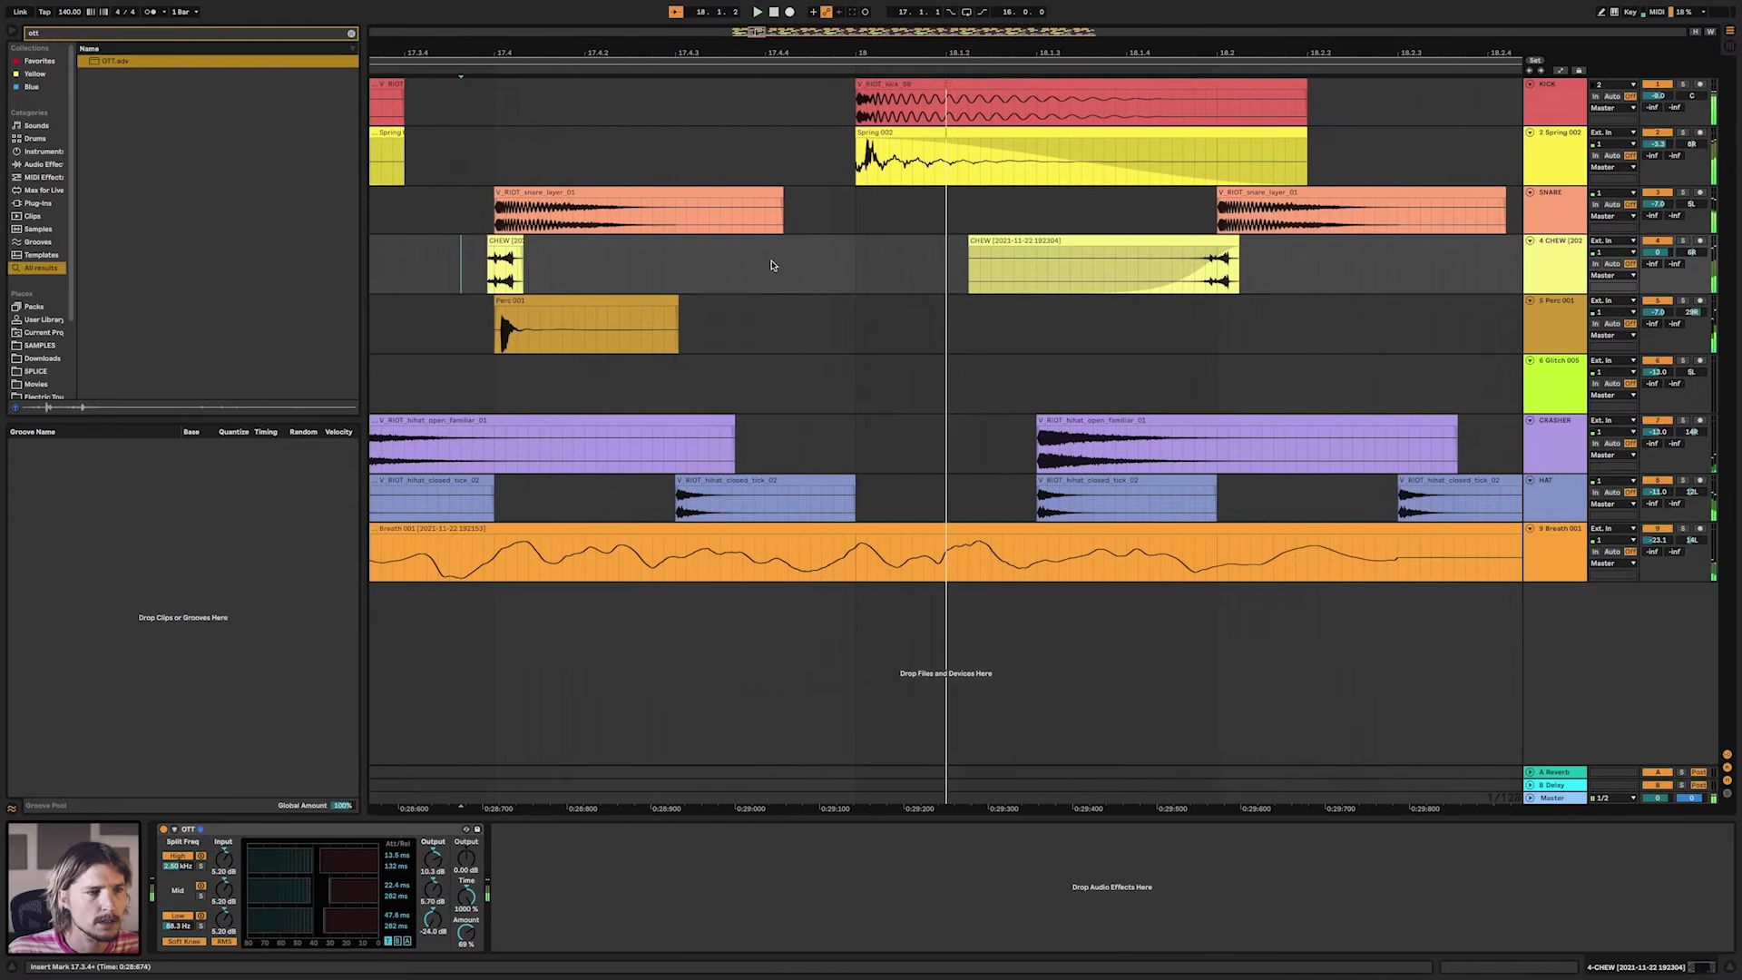
Replace the long CHEW clips up to bar 19 with the shortened hit on each snare, then consolidate bars 17 to 19.
scroll(776, 264, down, 8)
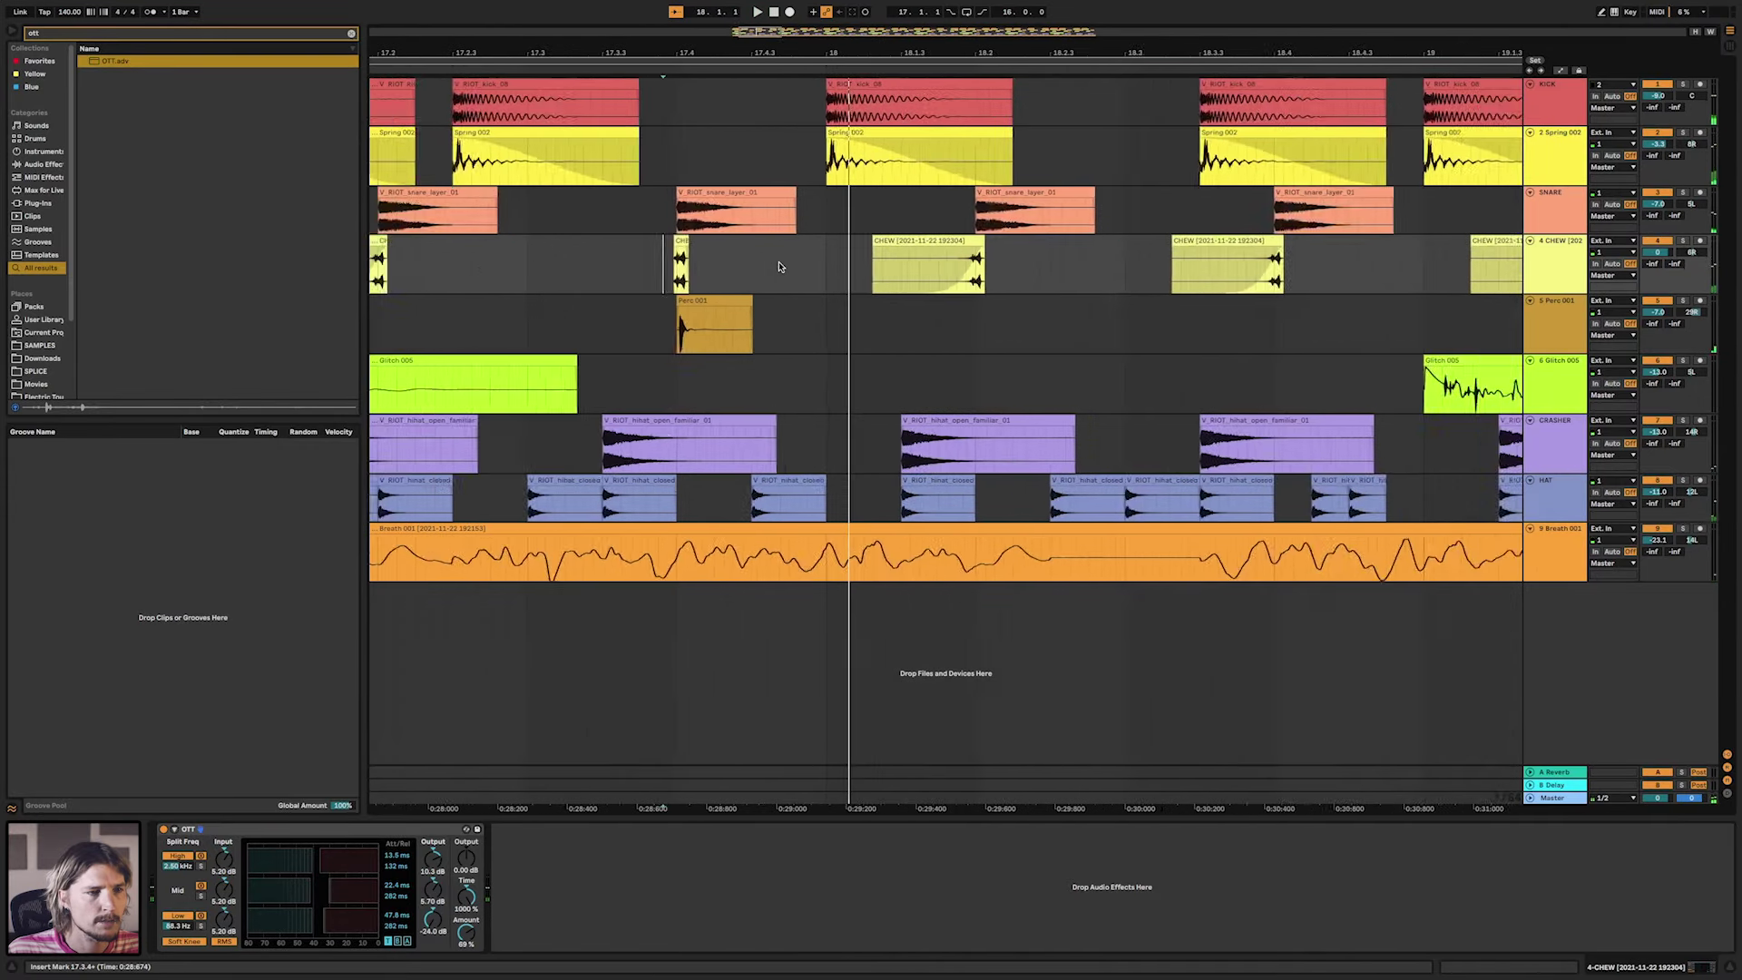
click(853, 243)
key(Delete)
click(958, 242)
key(Delete)
drag(680, 265, 799, 265)
key(super+d)
key(super+d)
drag(560, 265, 1039, 265)
key(super+j)
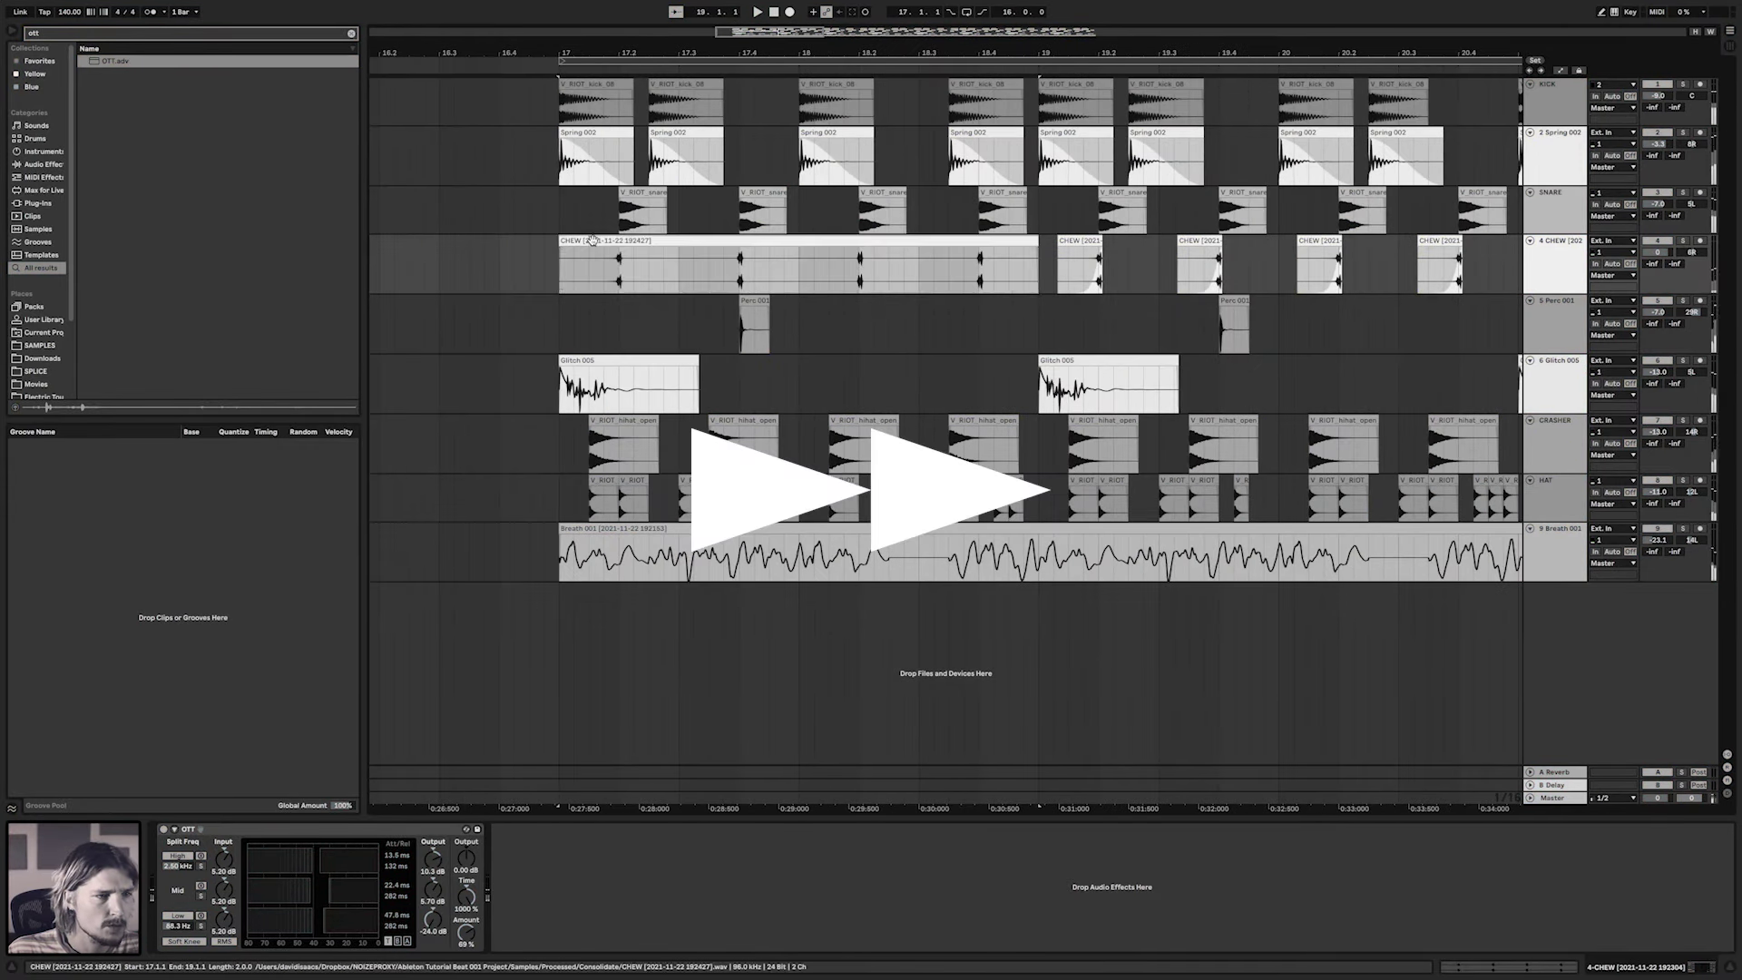
Duplicate the consolidated two-bar CHEW clip up to bar 33 and start playback from bar 17.
key(super+d)
key(super+d)
key(super+d)
key(super+d)
key(super+d)
key(super+d)
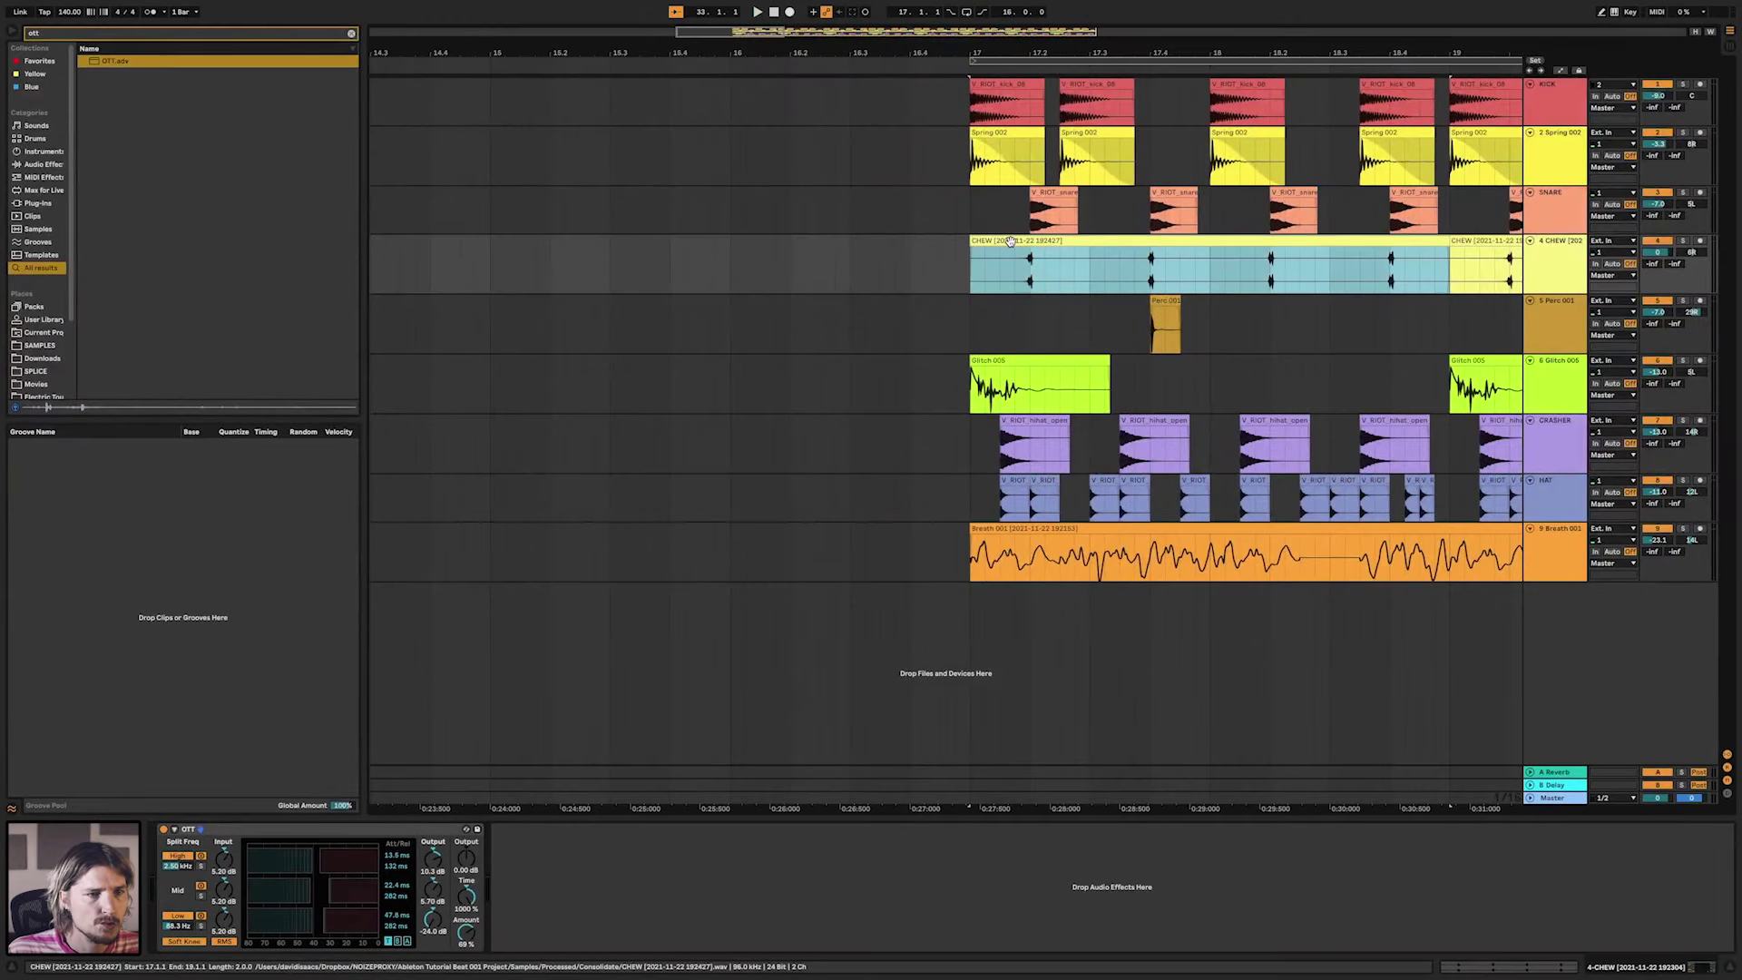
key(space)
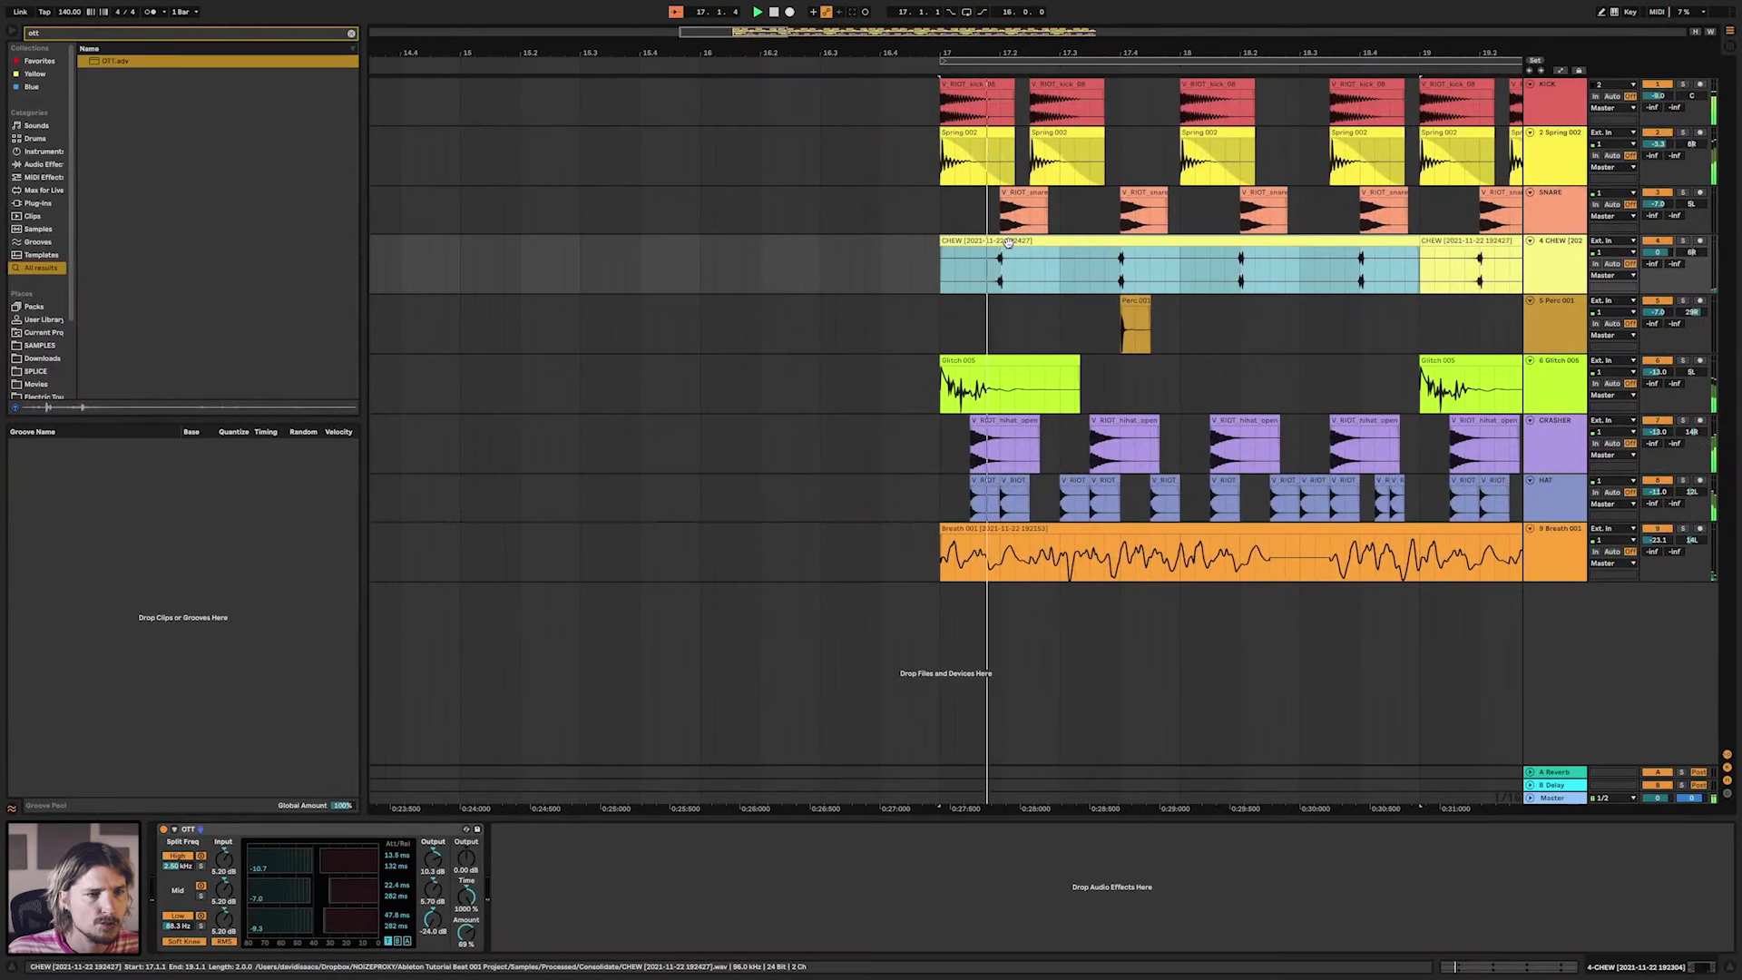
Lower the volumes of the CHEW, Perc 001, Glitch and Breath 001 tracks, setting Perc 001 to -11 dB.
scroll(989, 254, right, 5)
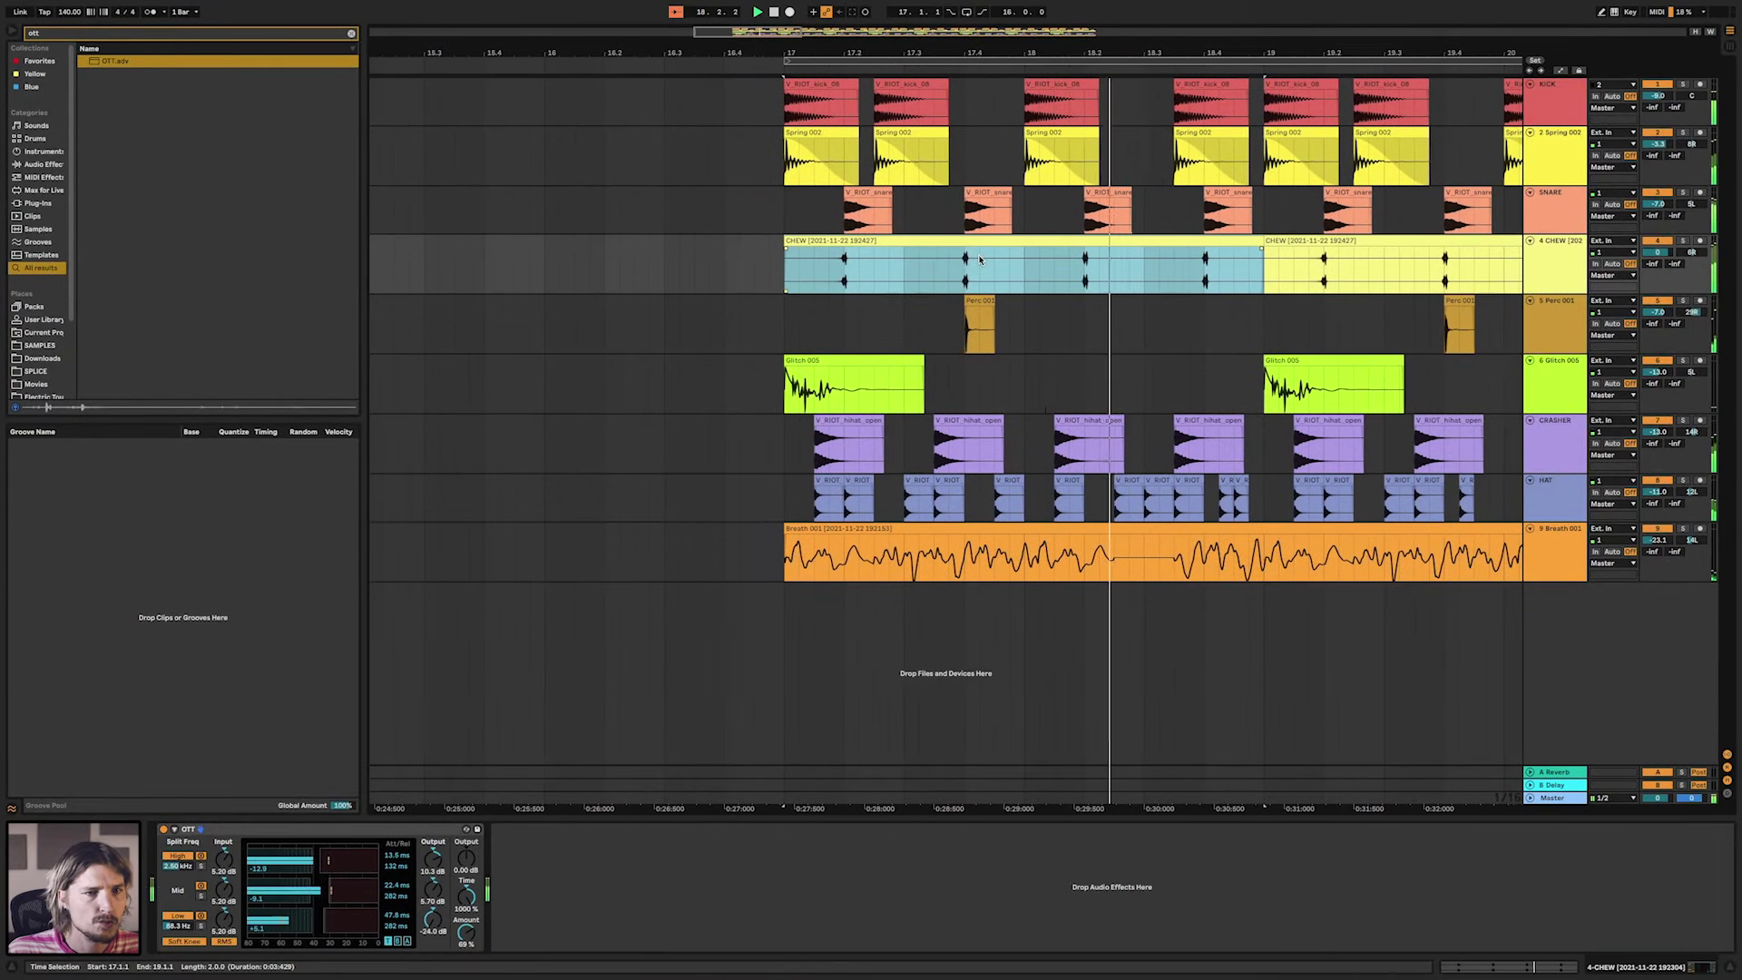
scroll(979, 262, down, 10)
scroll(978, 262, right, 3)
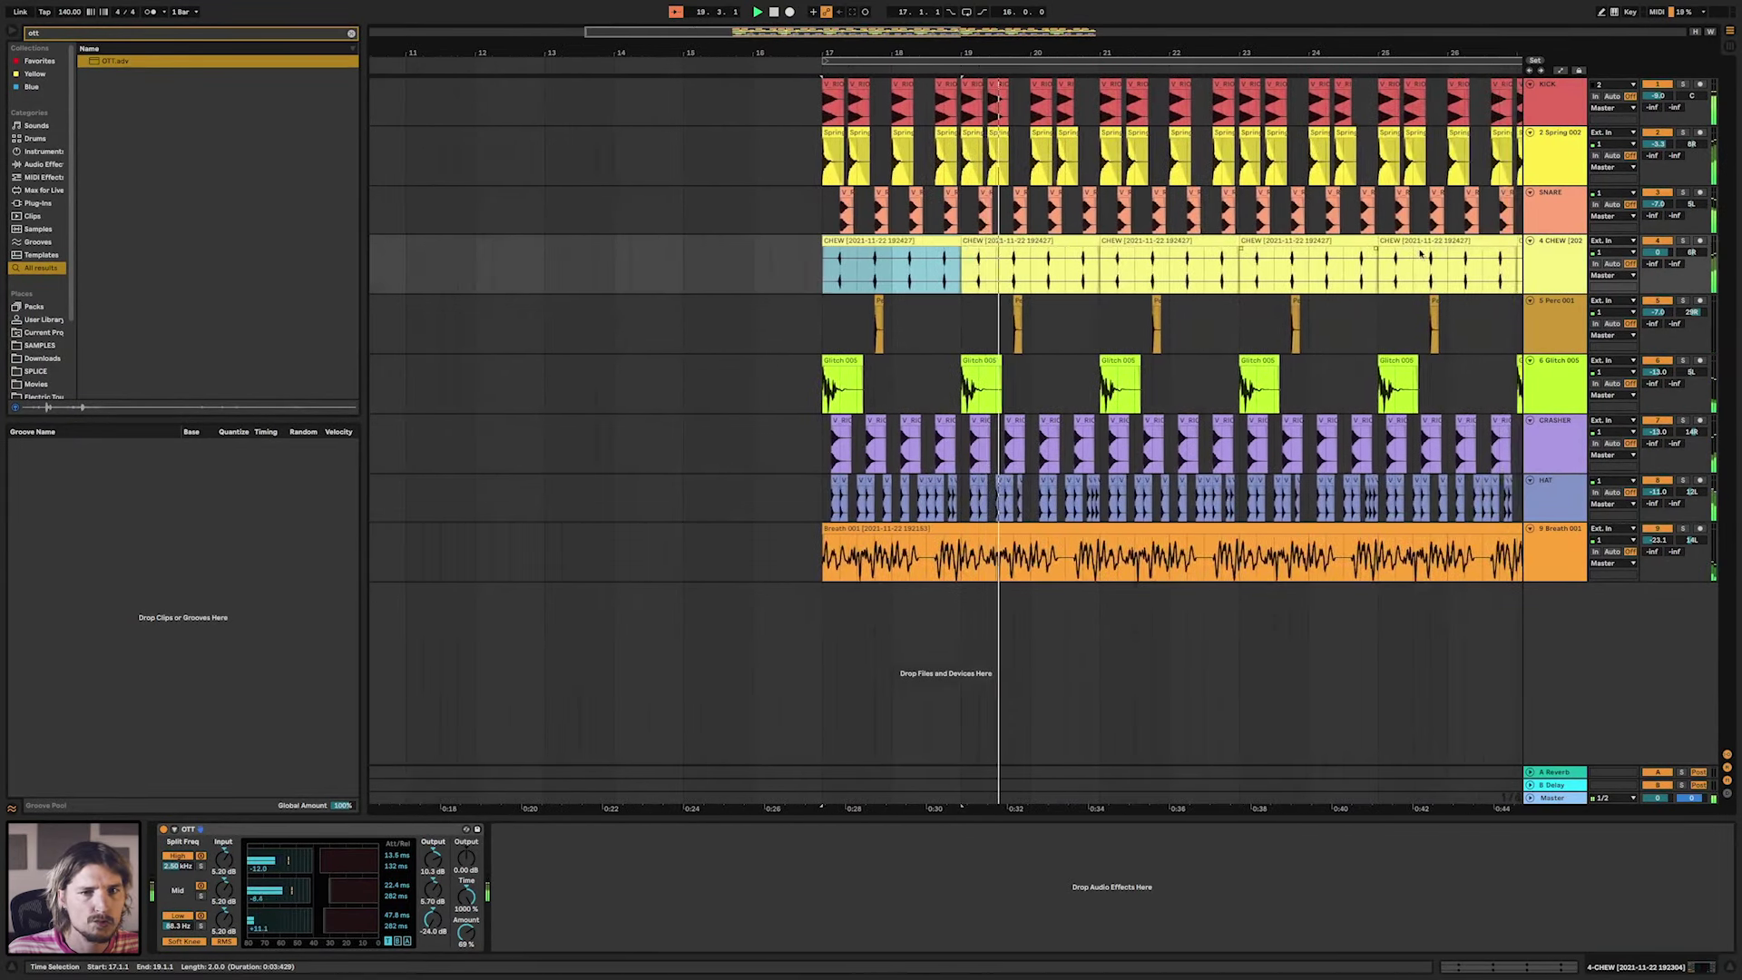
drag(1657, 252, 1656, 272)
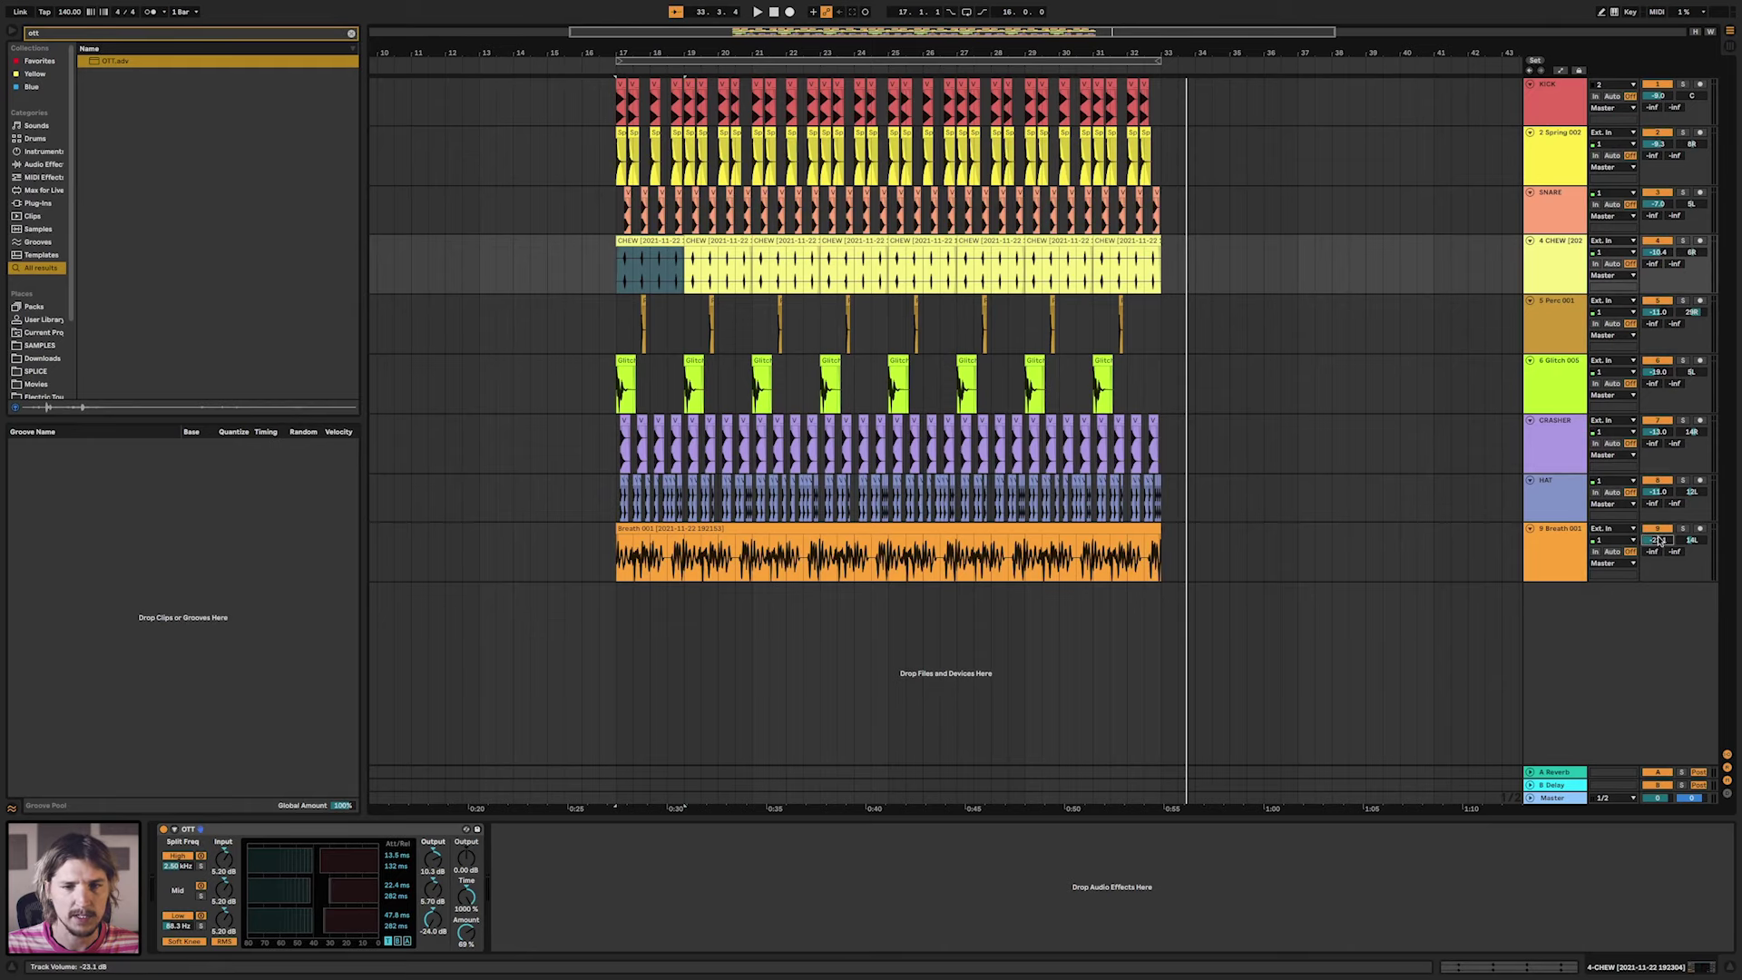
Play the pattern from bar 17 and lower the HAT and CRASHER tracks to about -16 dB.
click(616, 275)
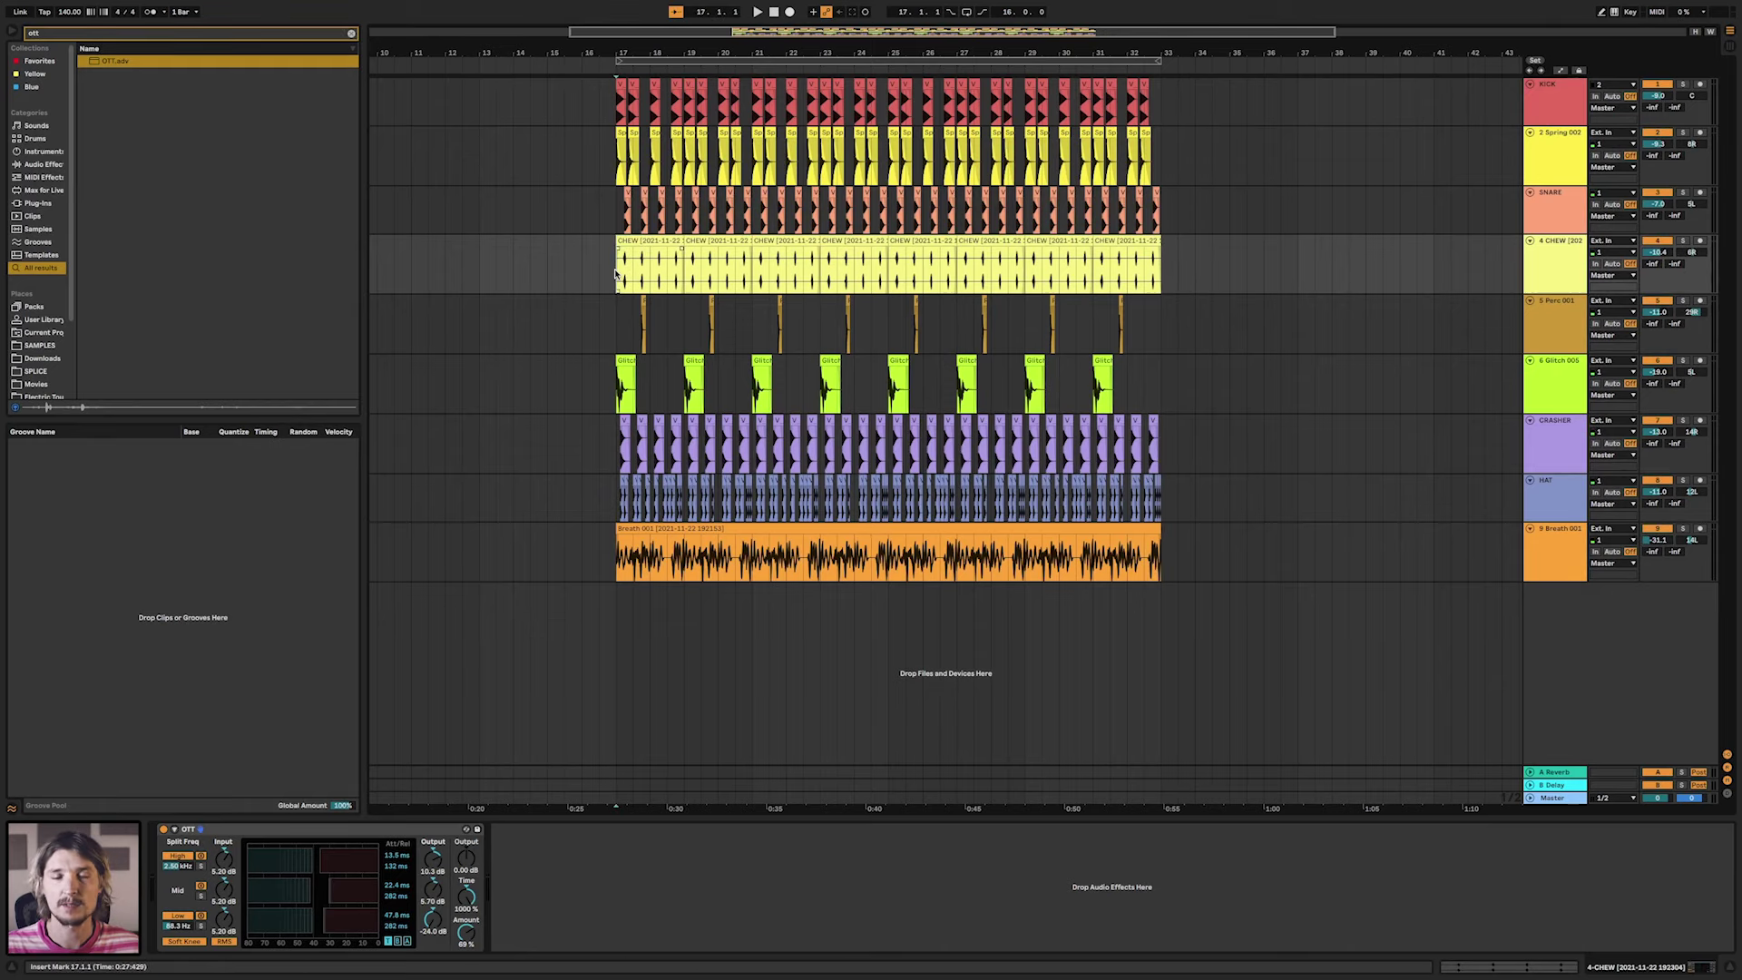
key(space)
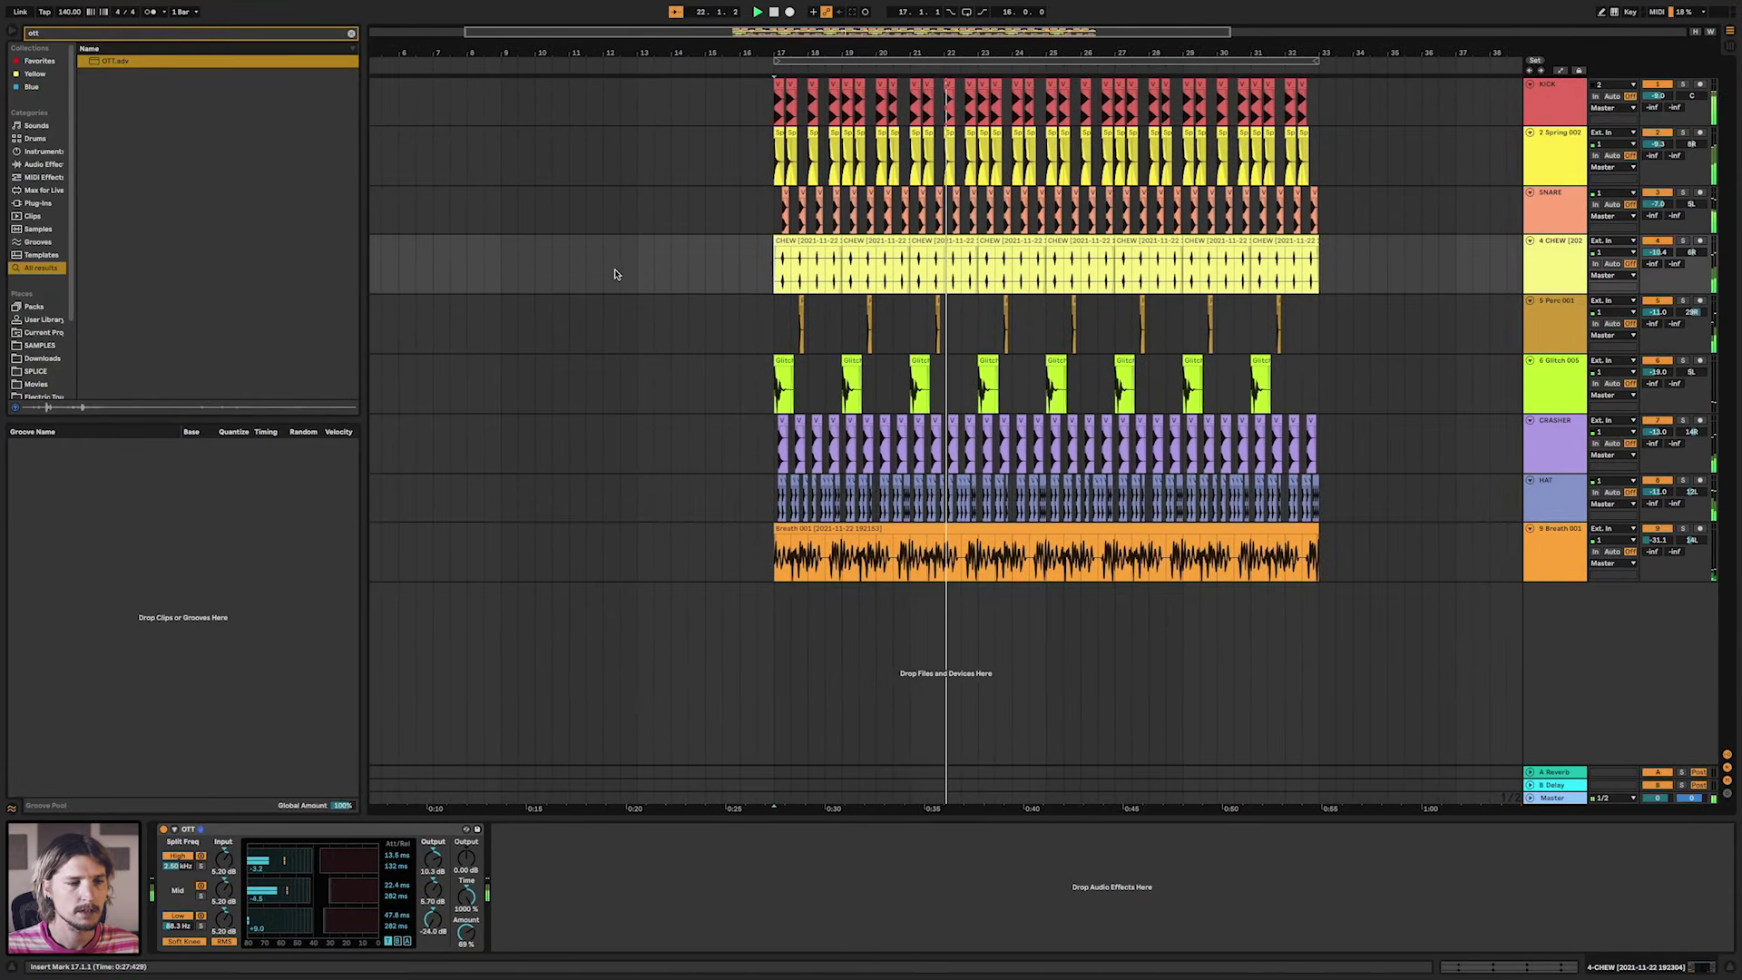
drag(1666, 490, 1668, 494)
drag(1658, 432, 1663, 449)
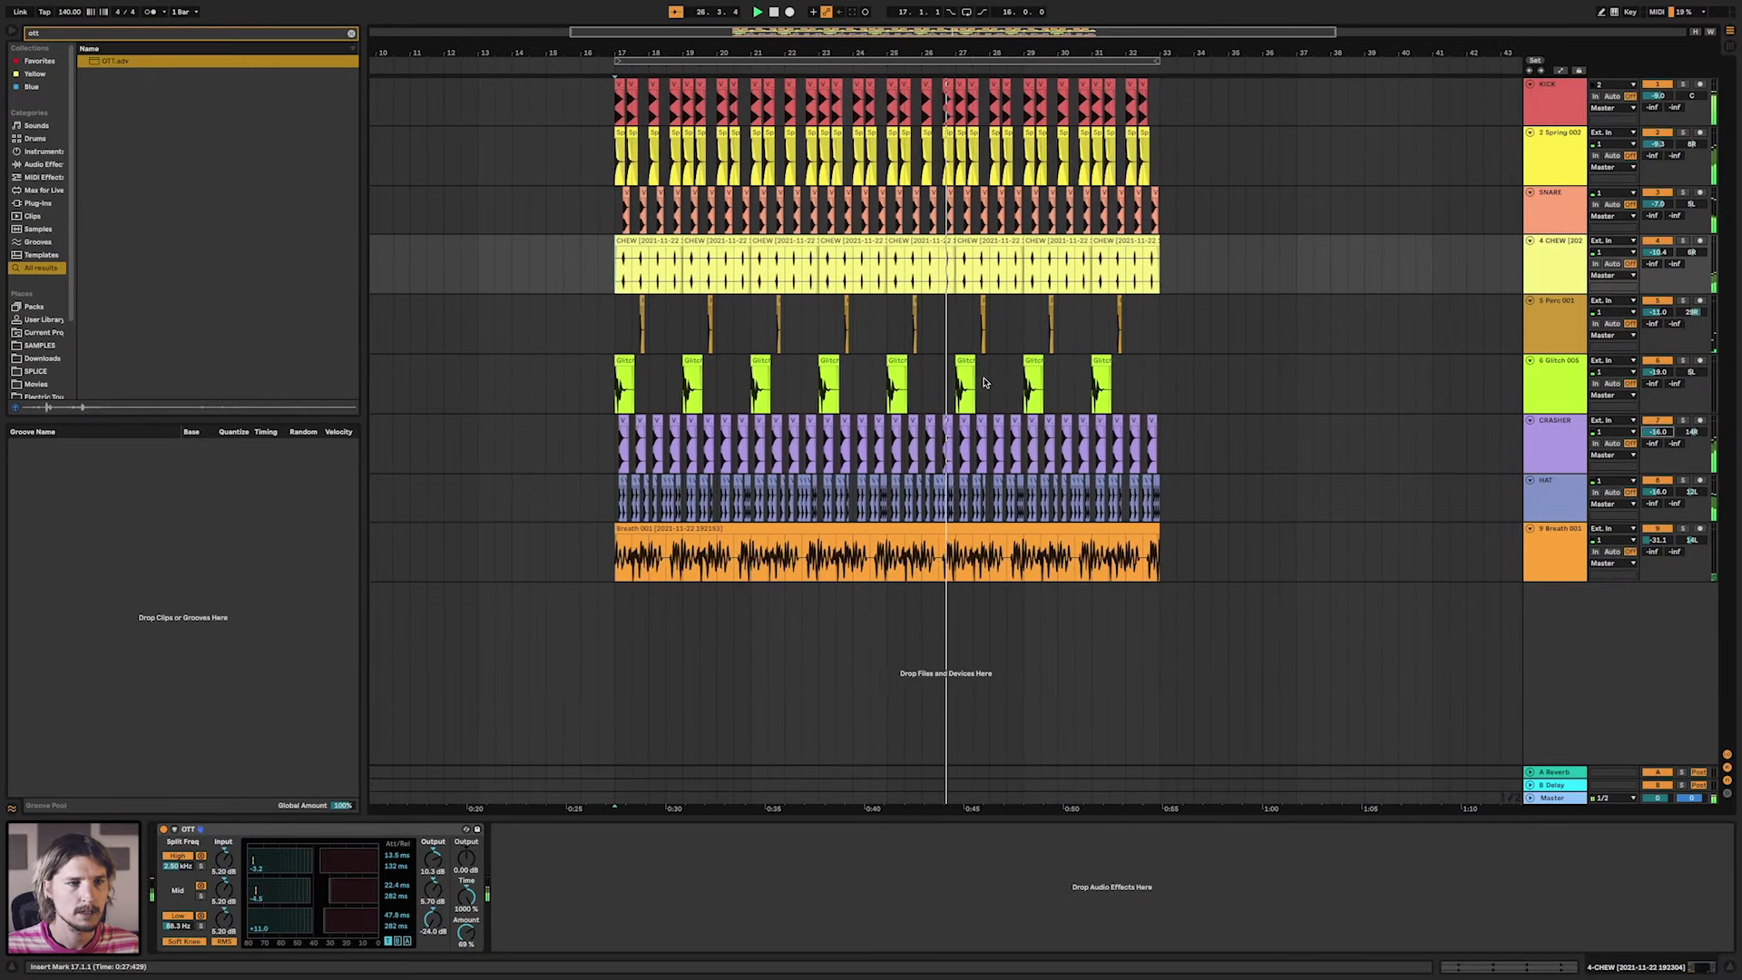